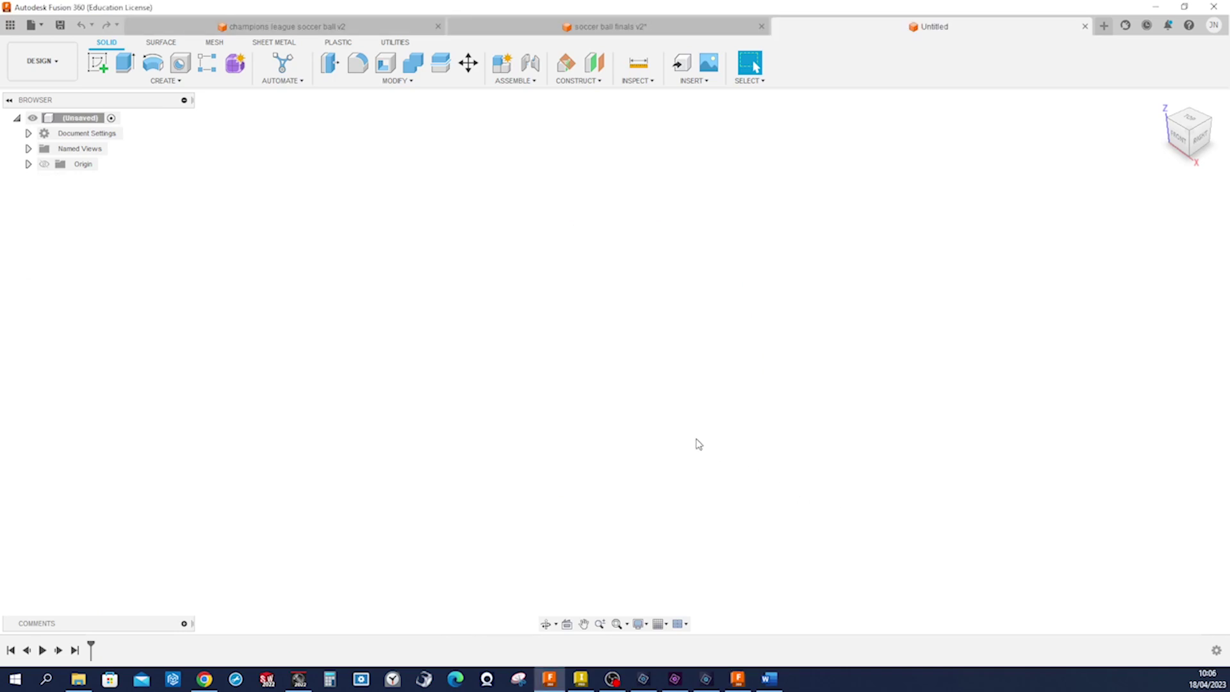
Step: Start a new sketch on the horizontal XY origin plane
key(s)
click(745, 468)
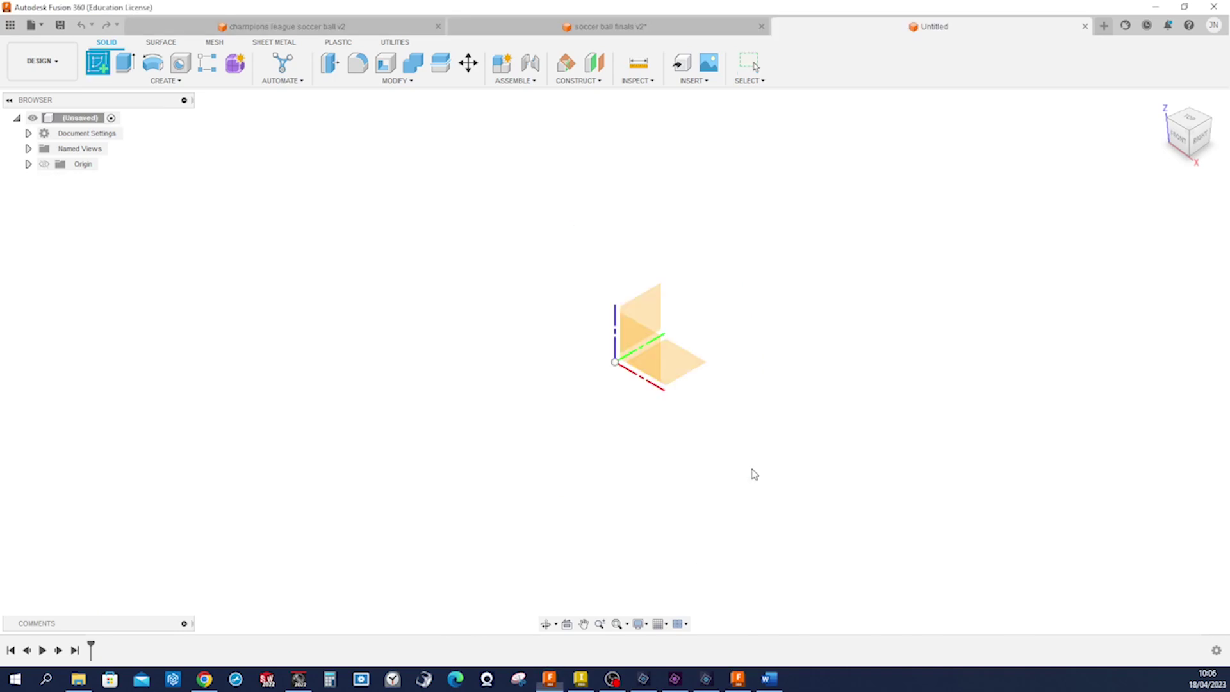
click(683, 368)
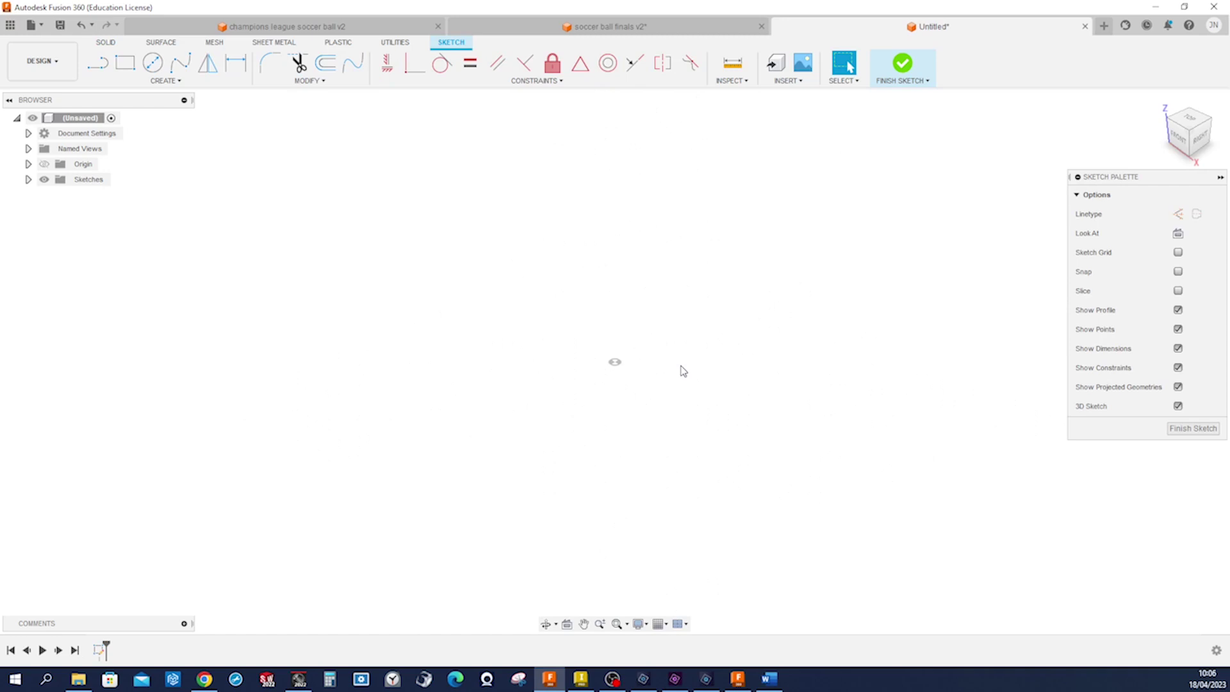
Step: Draw an inscribed five-sided polygon centred on the origin with a radius of about 28.3 mm
key(s)
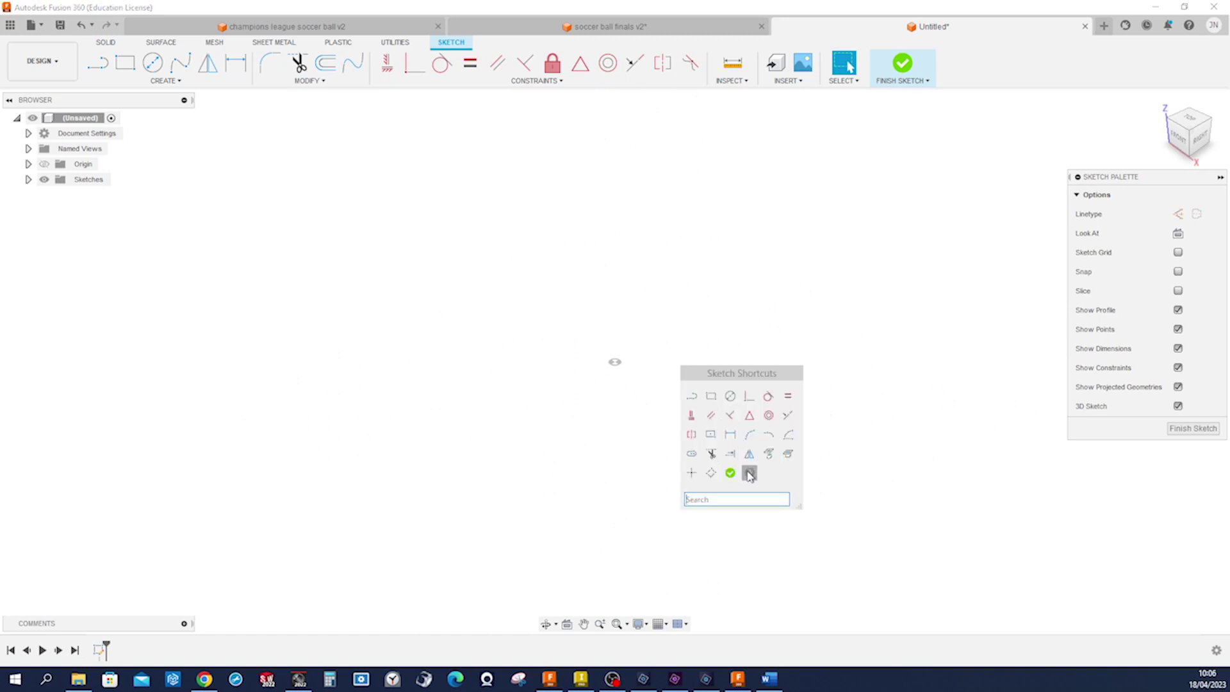
click(749, 473)
click(614, 362)
click(705, 385)
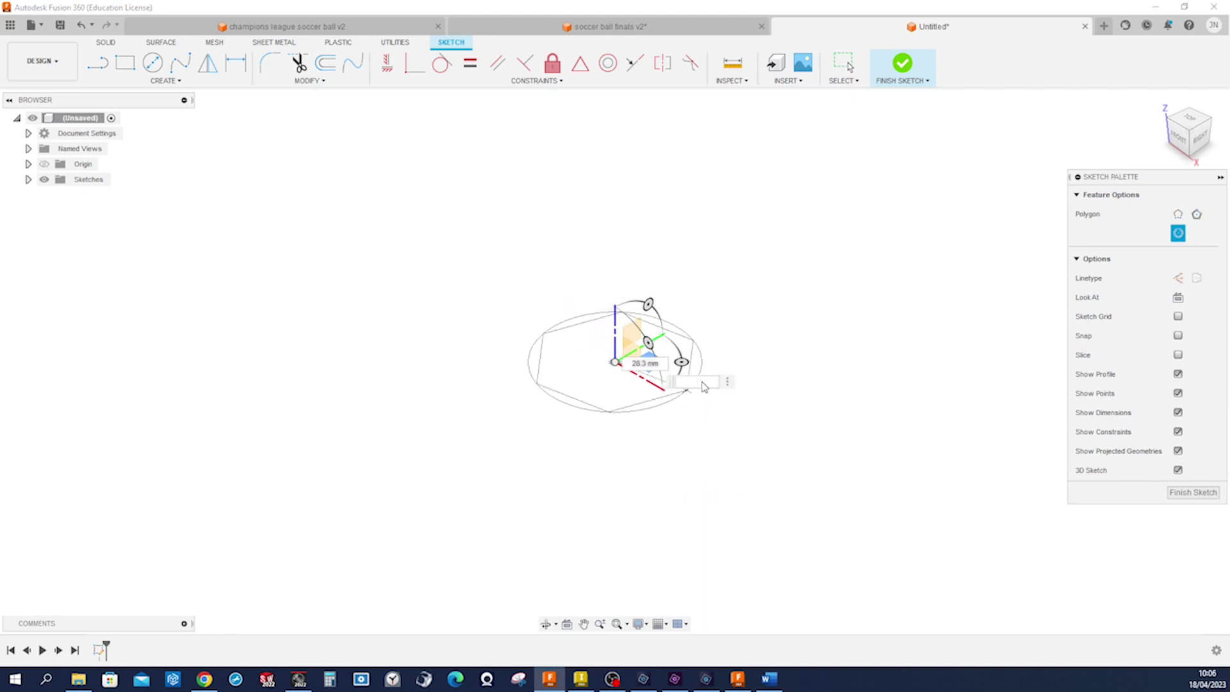
key(Return)
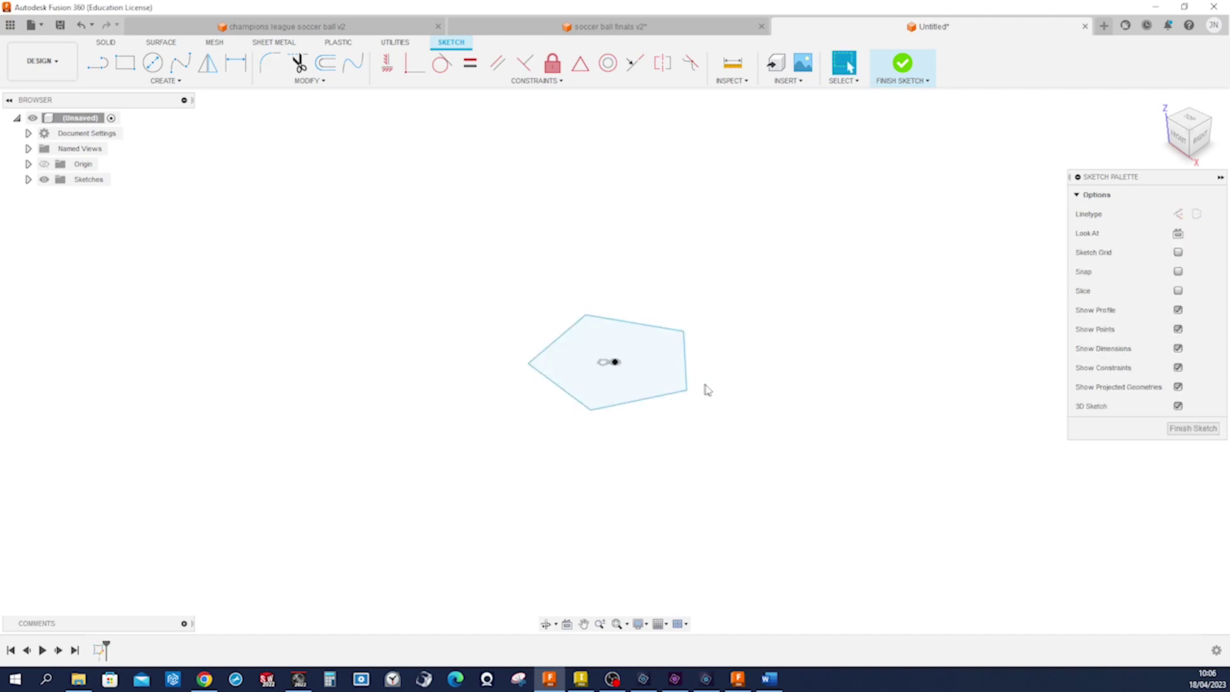
Step: Constrain the pentagon's lower edge to horizontal in the top view
scroll(769, 420, up, 4)
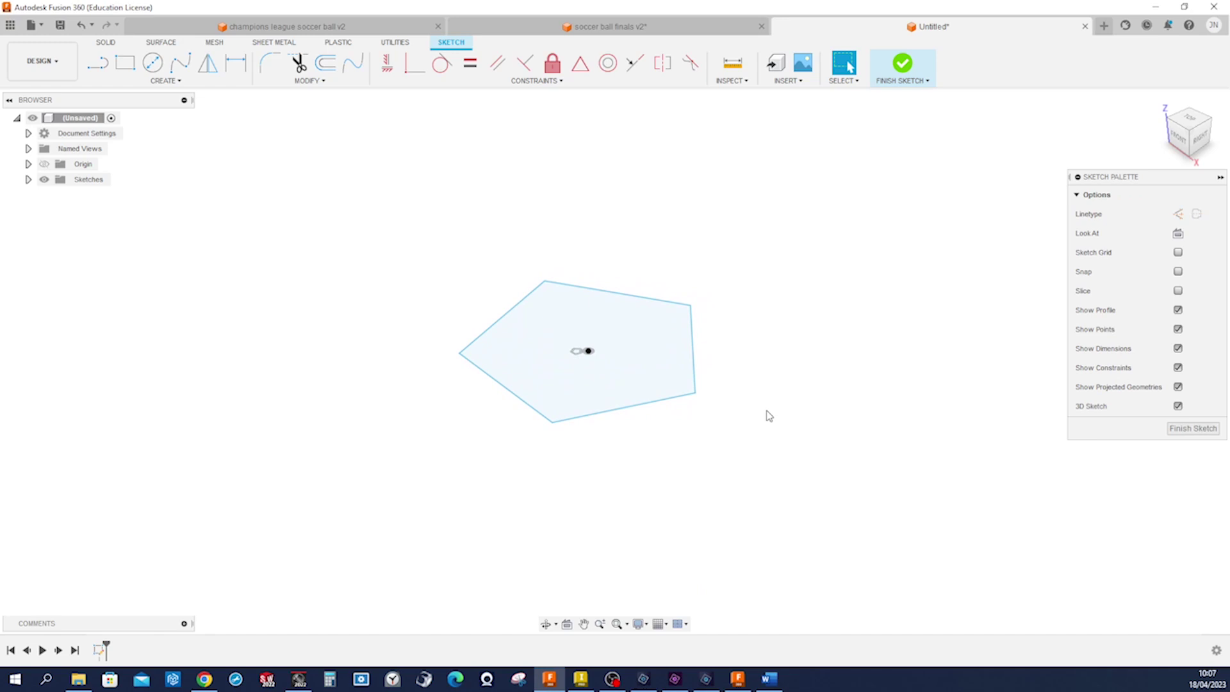
key(F6)
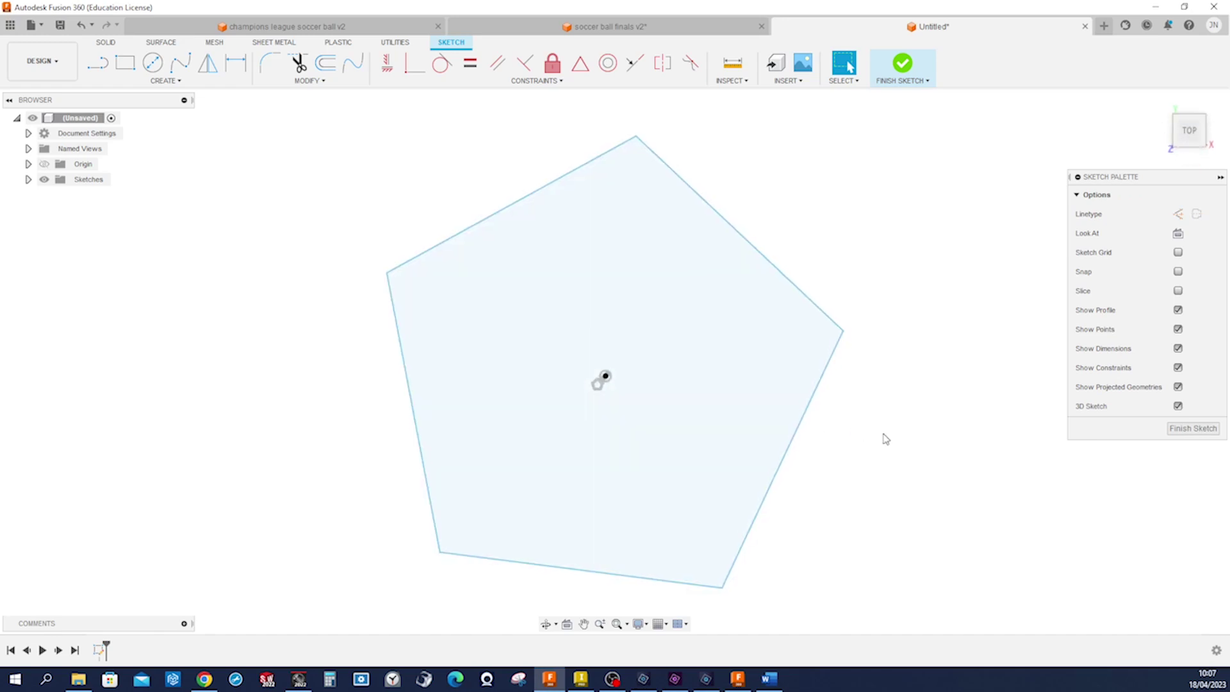
key(s)
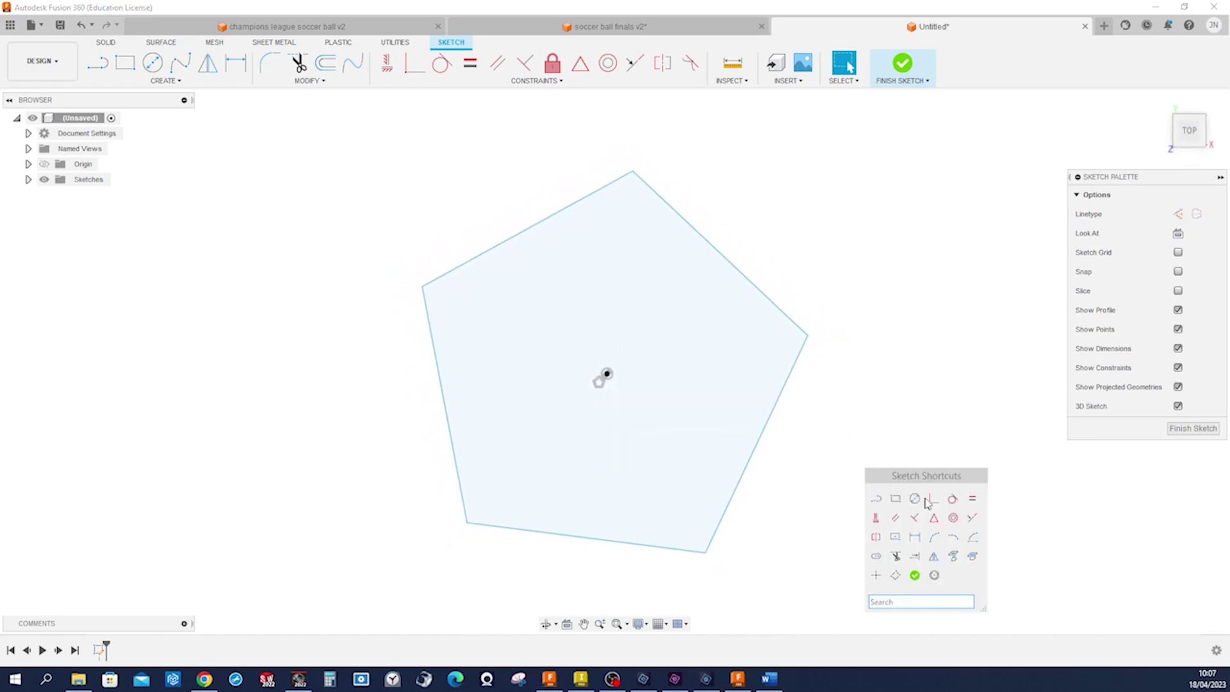
click(875, 518)
click(682, 549)
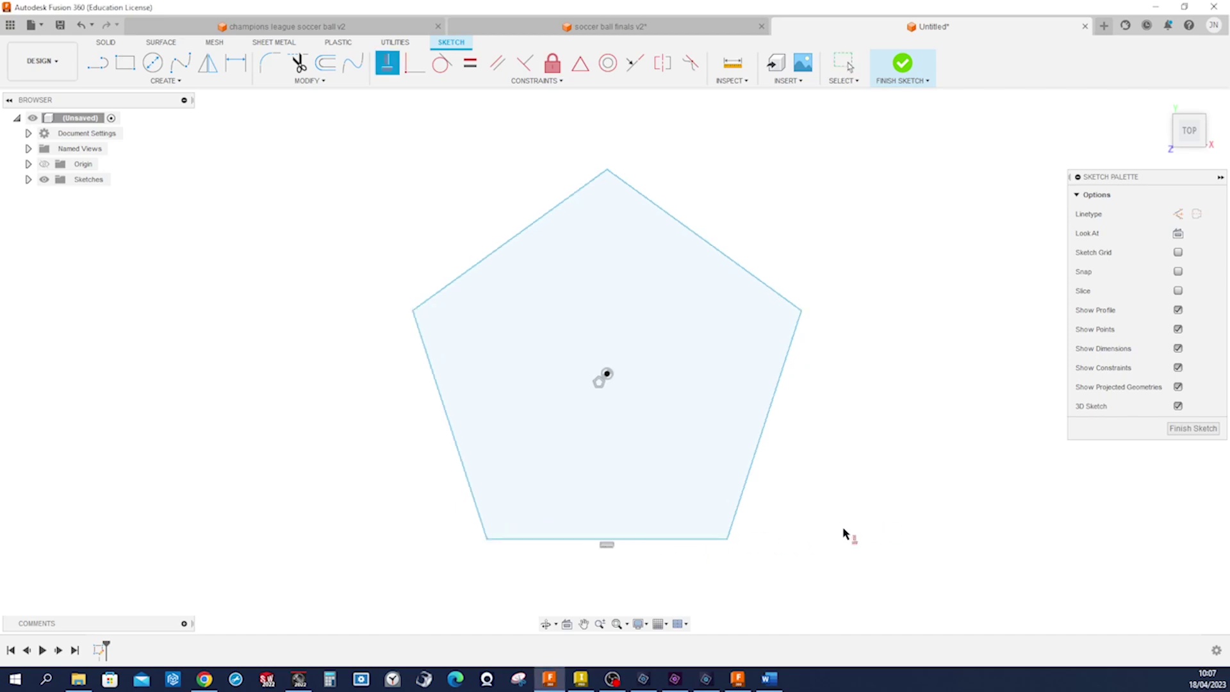
key(Escape)
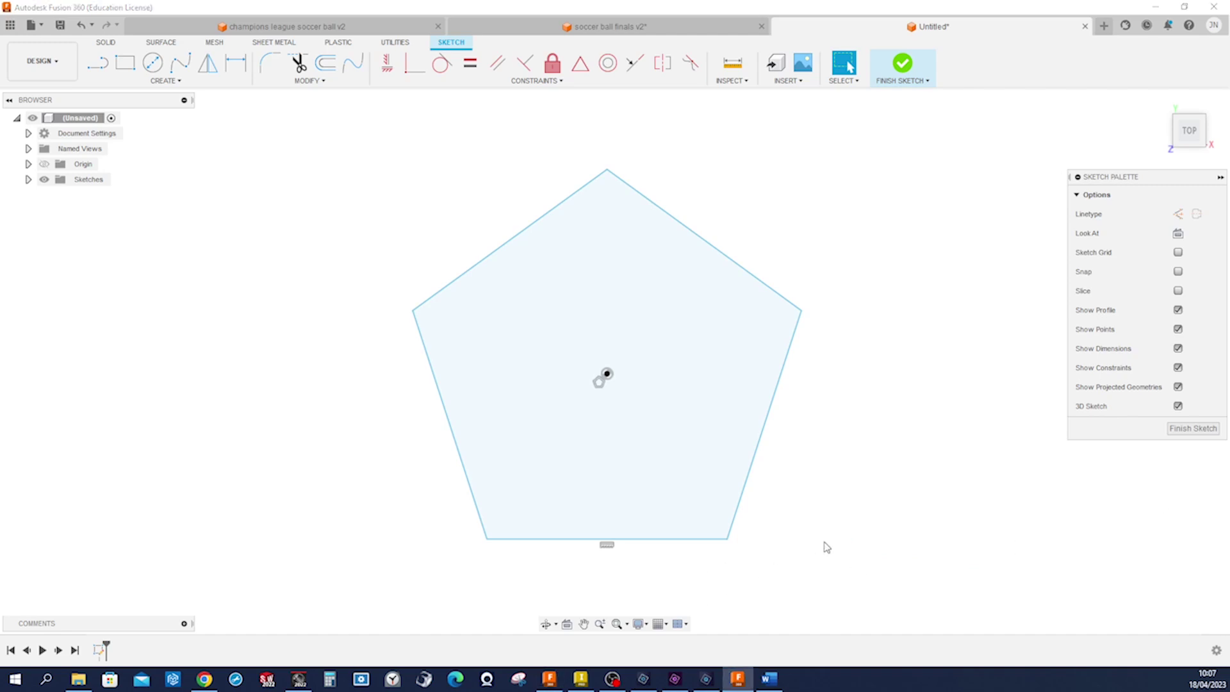
Step: Dimension the pentagon's lower horizontal edge at 44 mm
key(d)
click(712, 539)
click(703, 563)
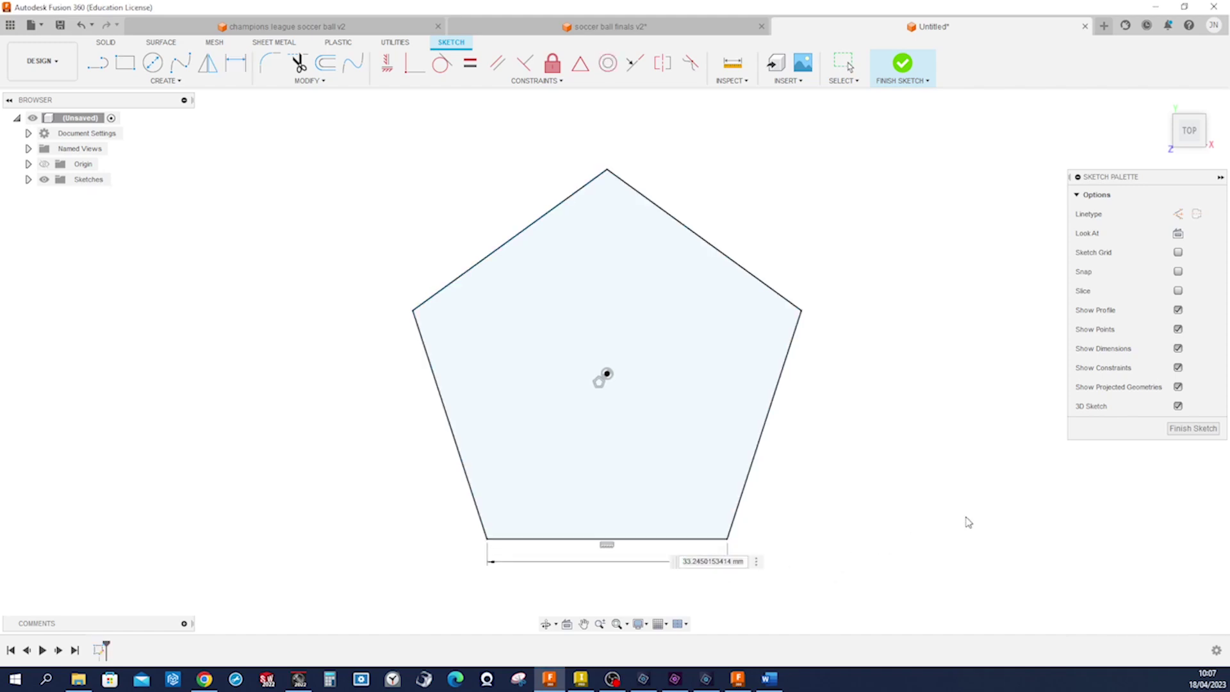
click(733, 561)
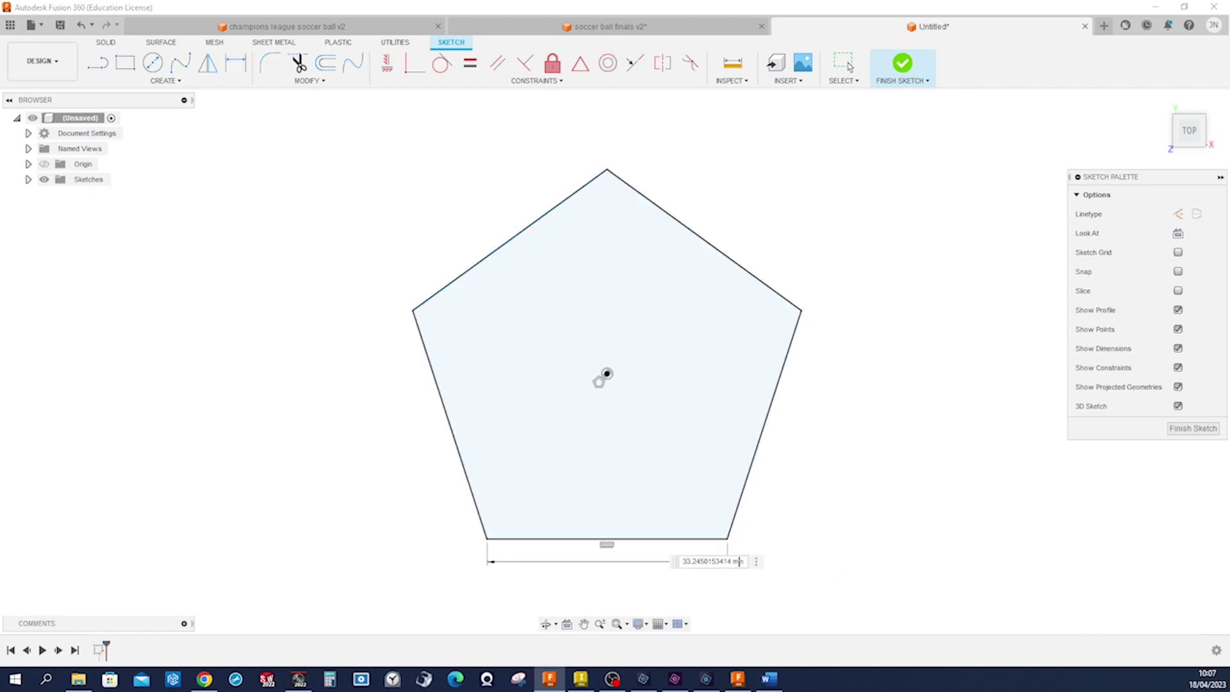
drag(732, 561, 680, 562)
text(44)
key(Return)
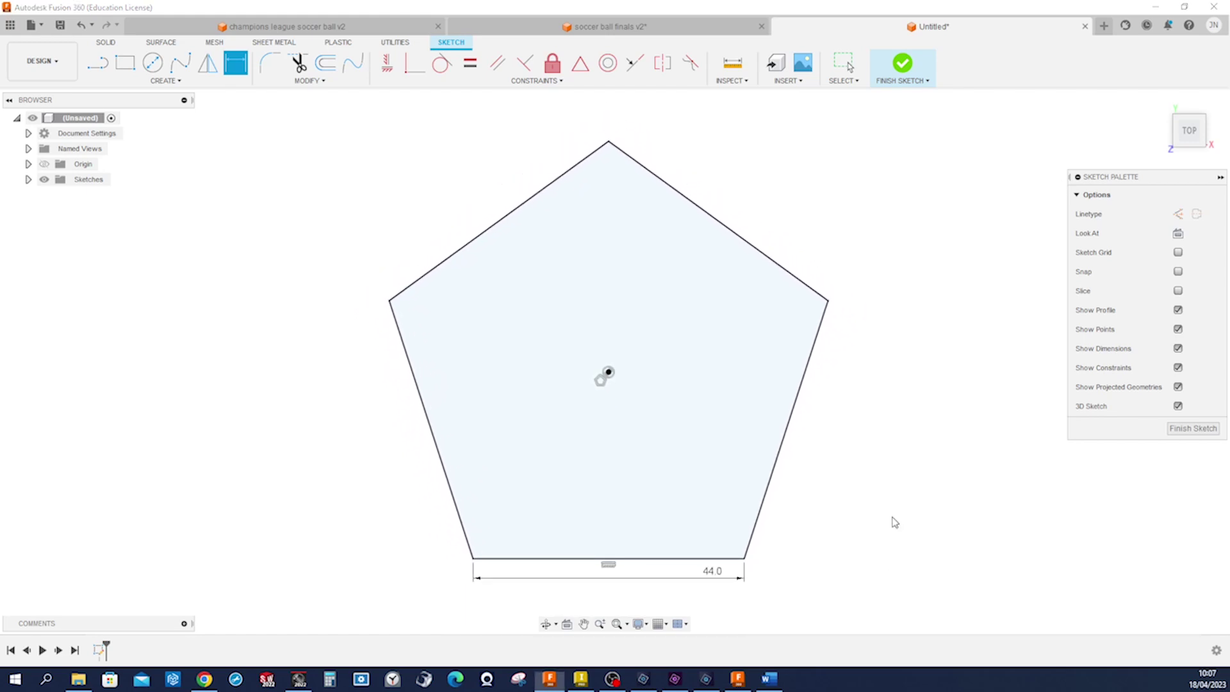
Step: Draw a smaller inscribed pentagon centred on the origin inside the first one, with a radius of about 8.8 mm
key(s)
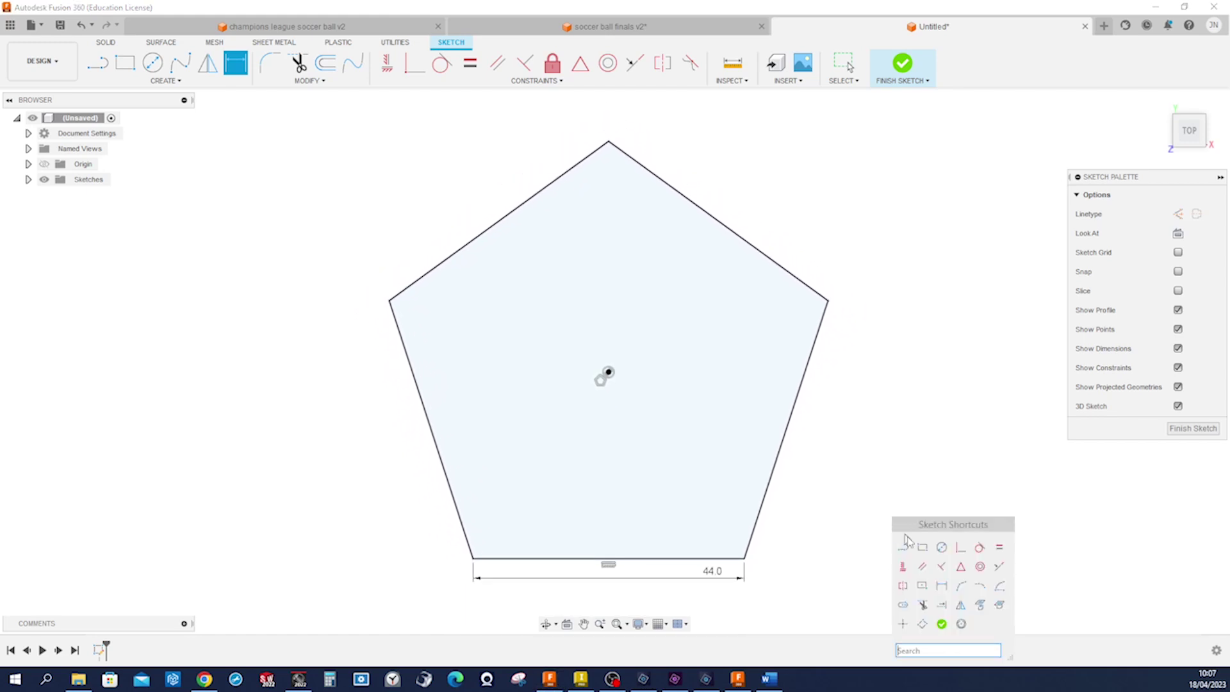
click(962, 624)
click(608, 372)
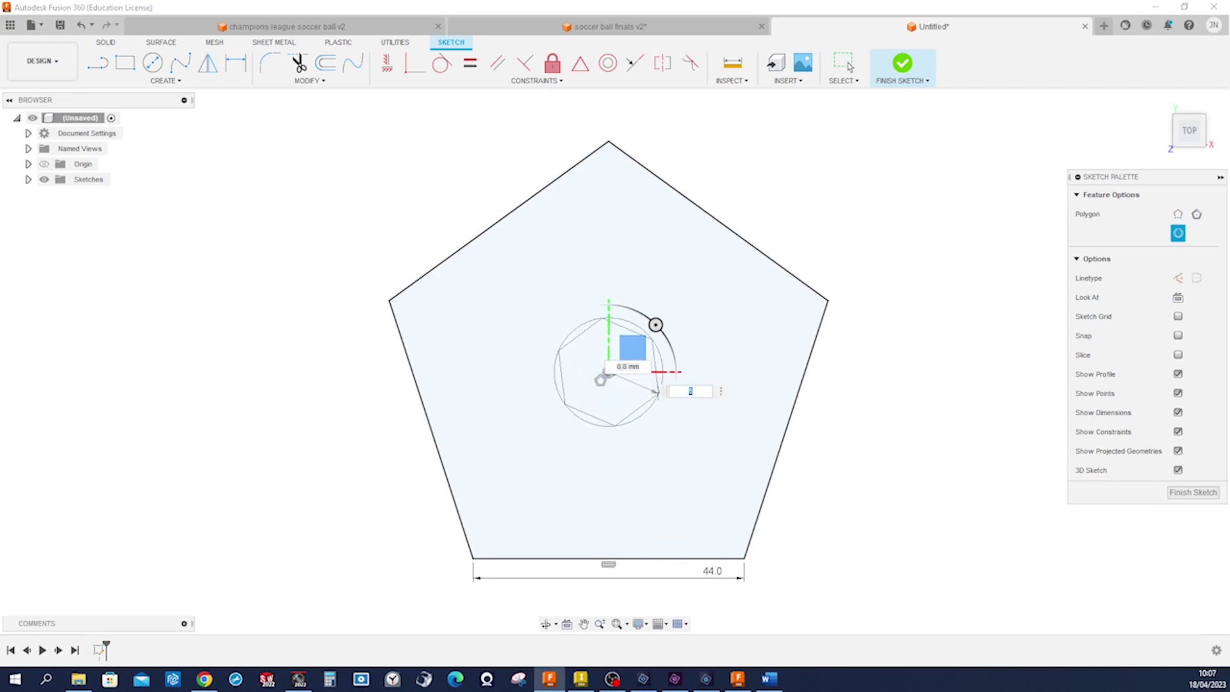
key(Return)
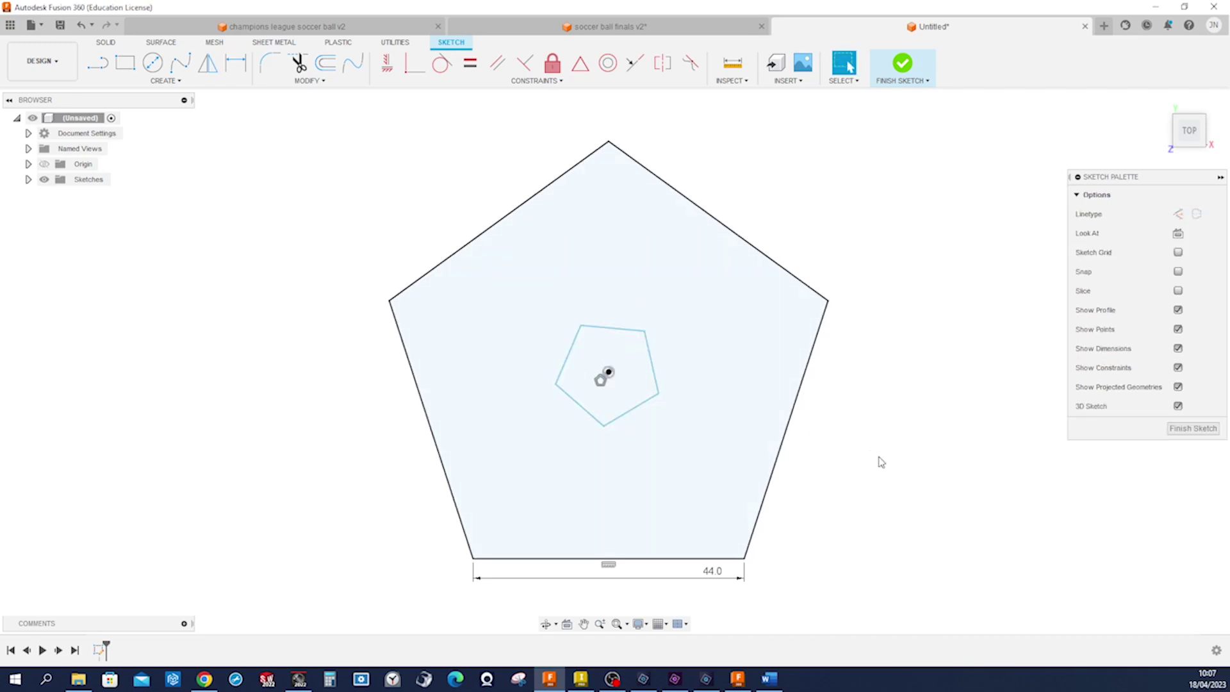
Step: Make the inner pentagon's upper edge parallel to the outer pentagon's lower edge
key(s)
click(907, 509)
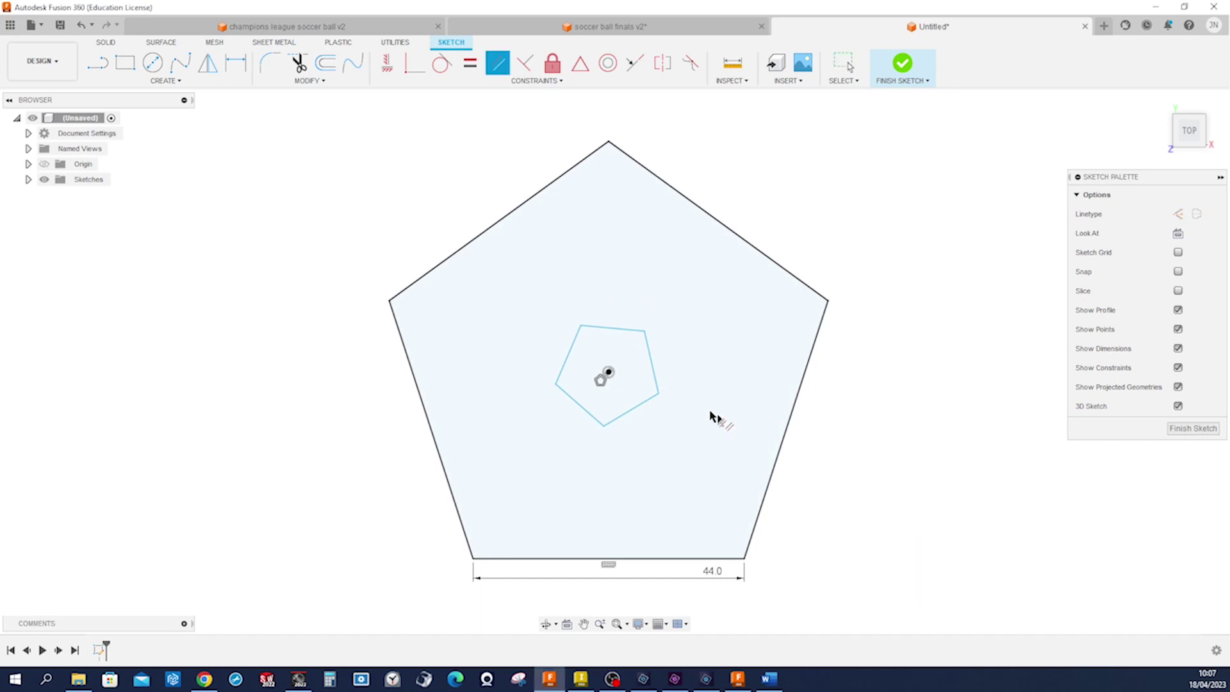
click(632, 337)
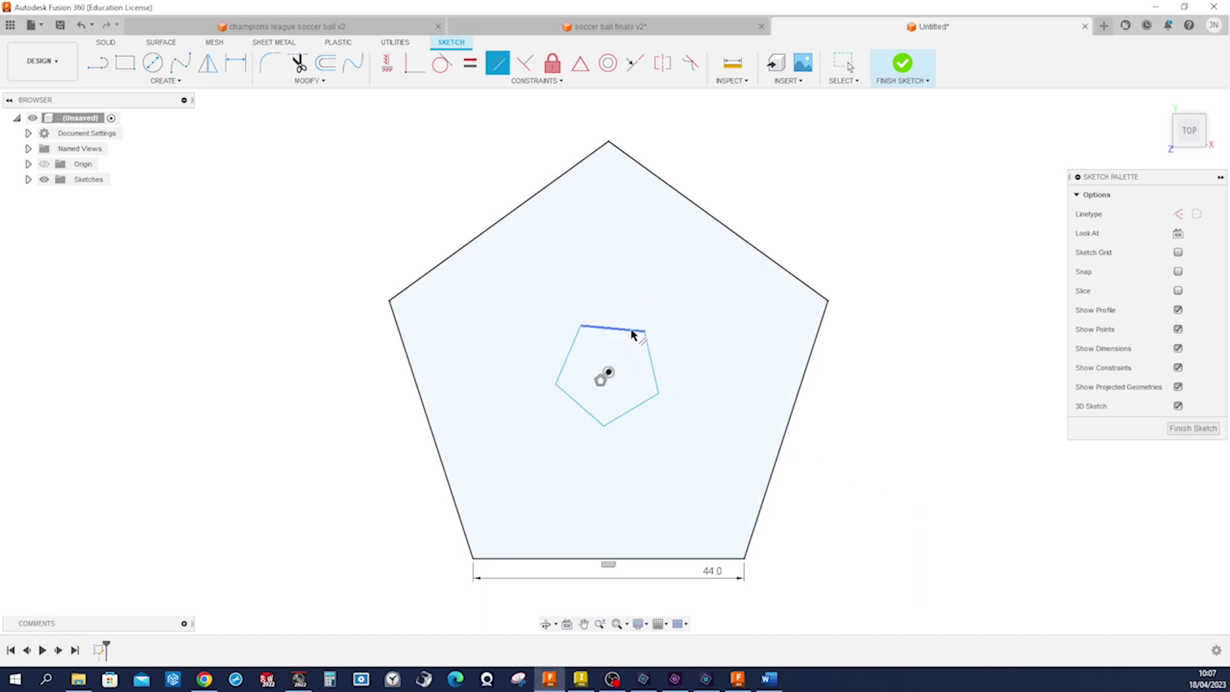
click(681, 559)
key(Escape)
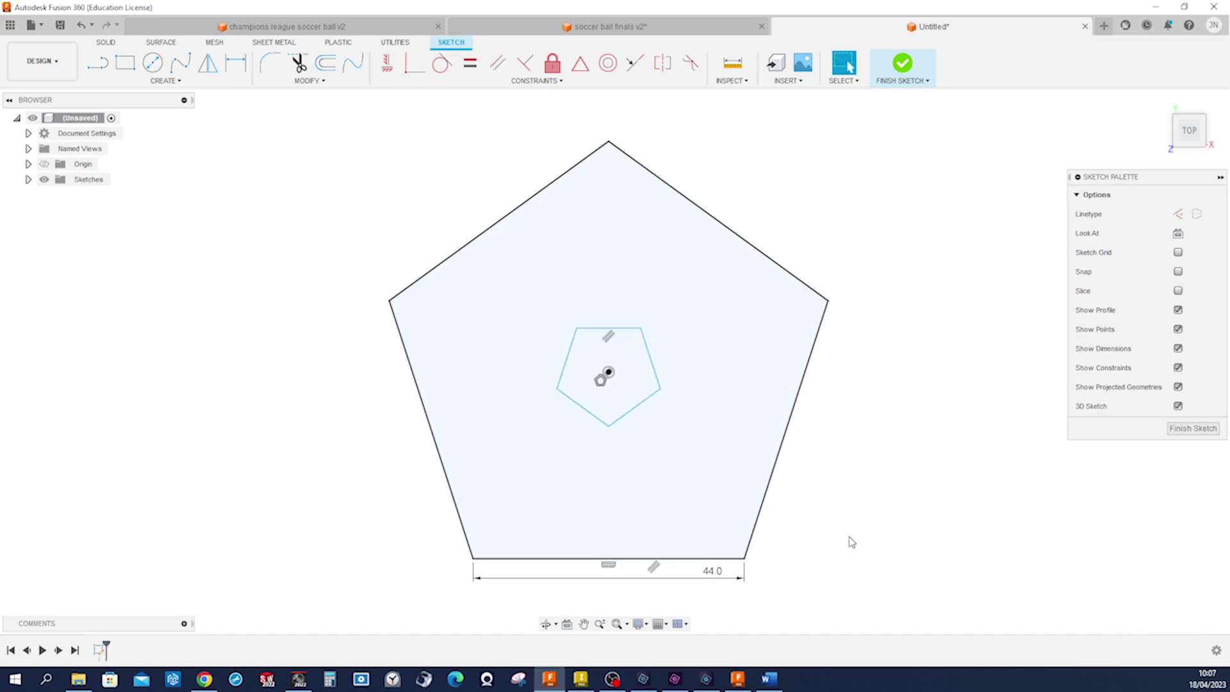
Step: Align the inner pentagon's upper-right corner horizontally with the outer pentagon's right corner
key(s)
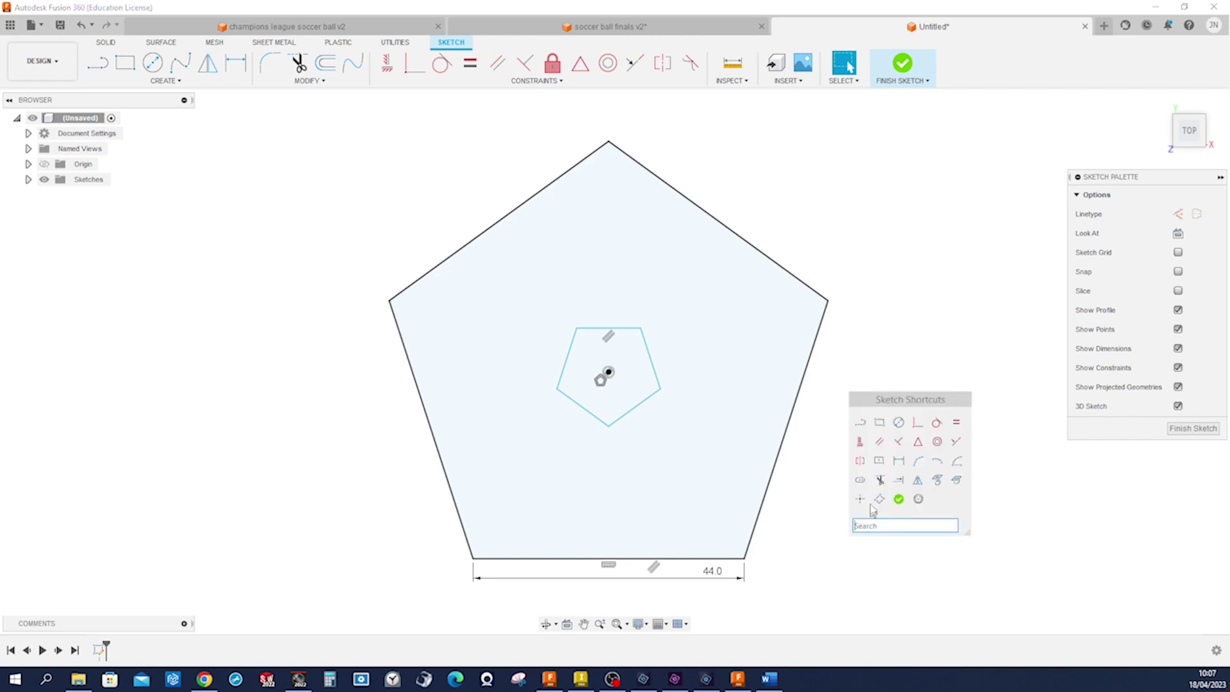
click(859, 450)
click(641, 328)
click(826, 301)
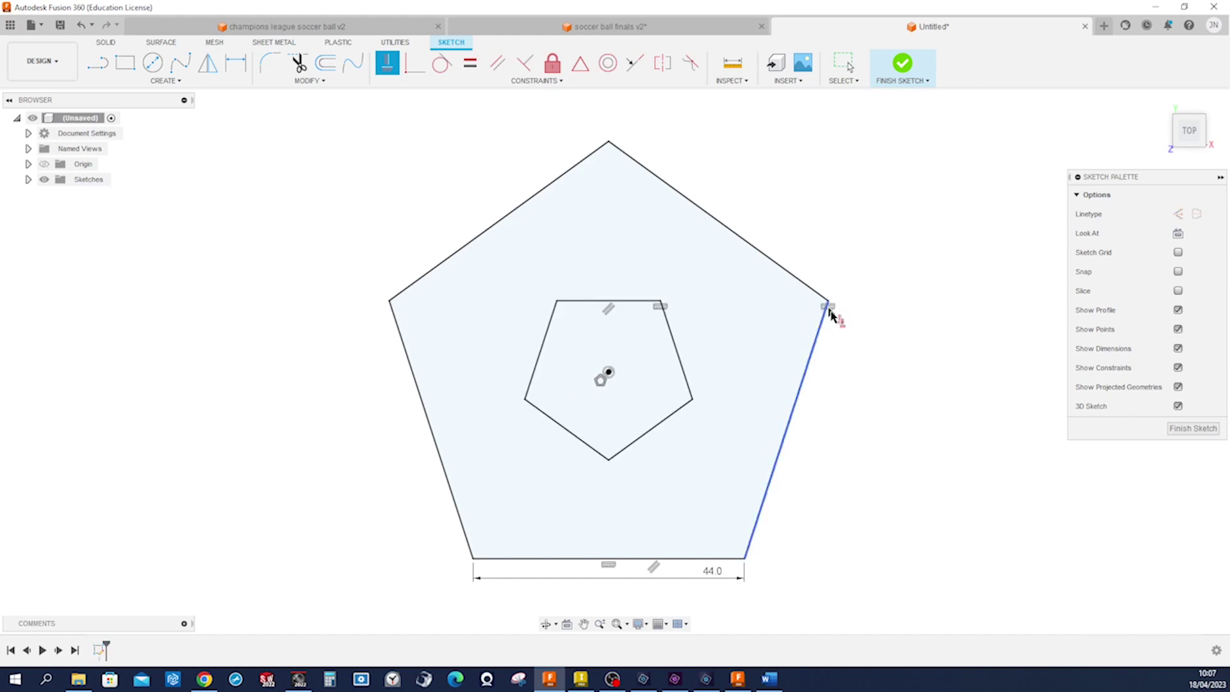
key(Escape)
Step: Convert all edges of both pentagons to construction lines
mouse_move(891, 601)
mouse_down()
mouse_move(651, 472)
mouse_move(333, 176)
mouse_move(308, 134)
mouse_up()
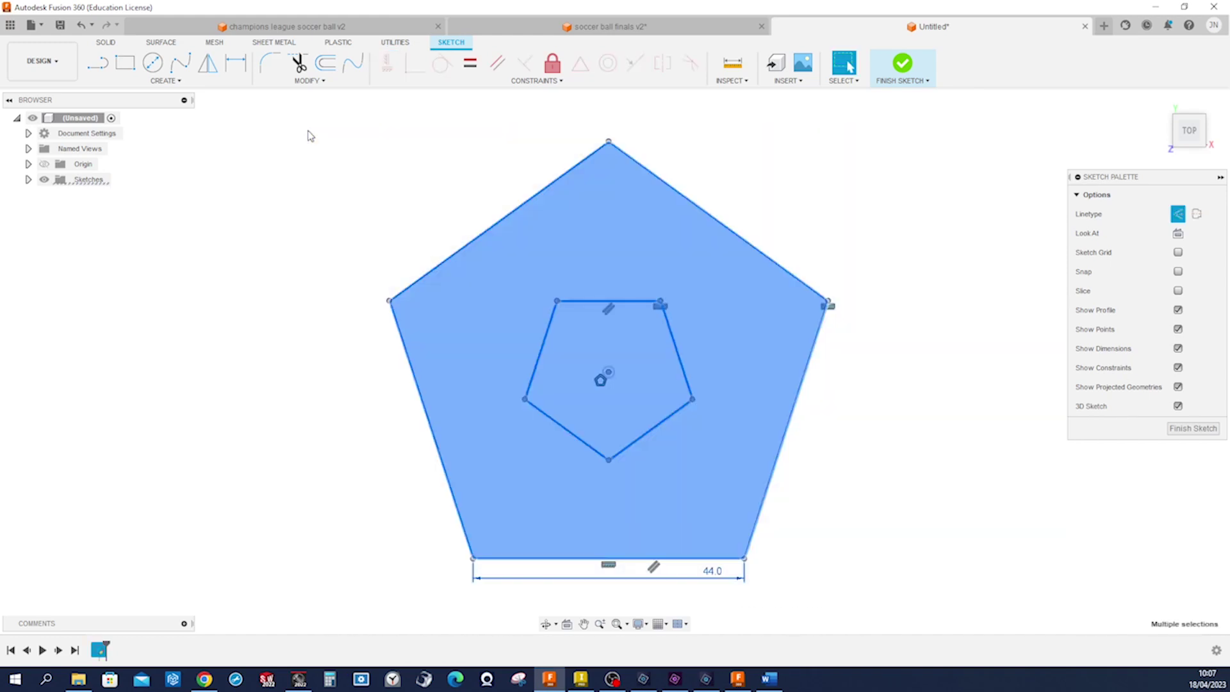
key(x)
key(Escape)
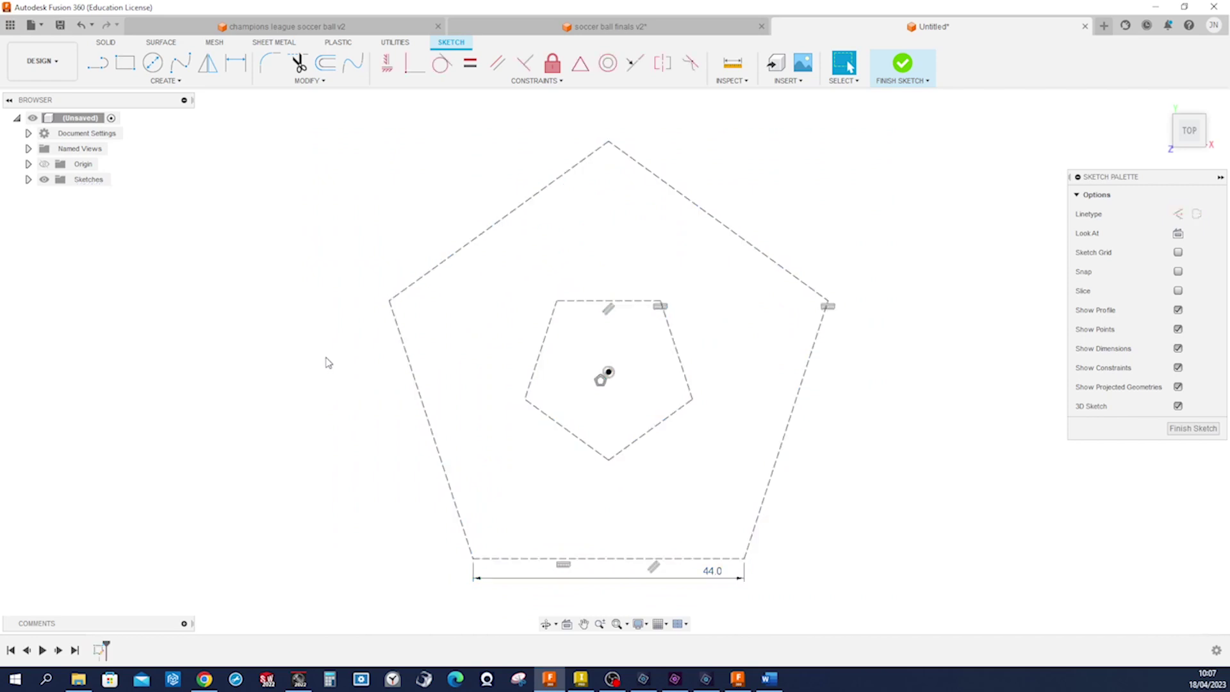
Step: Draw a closed five-pointed star outline with lines joining alternating corners of the inner and outer construction pentagons
key(s)
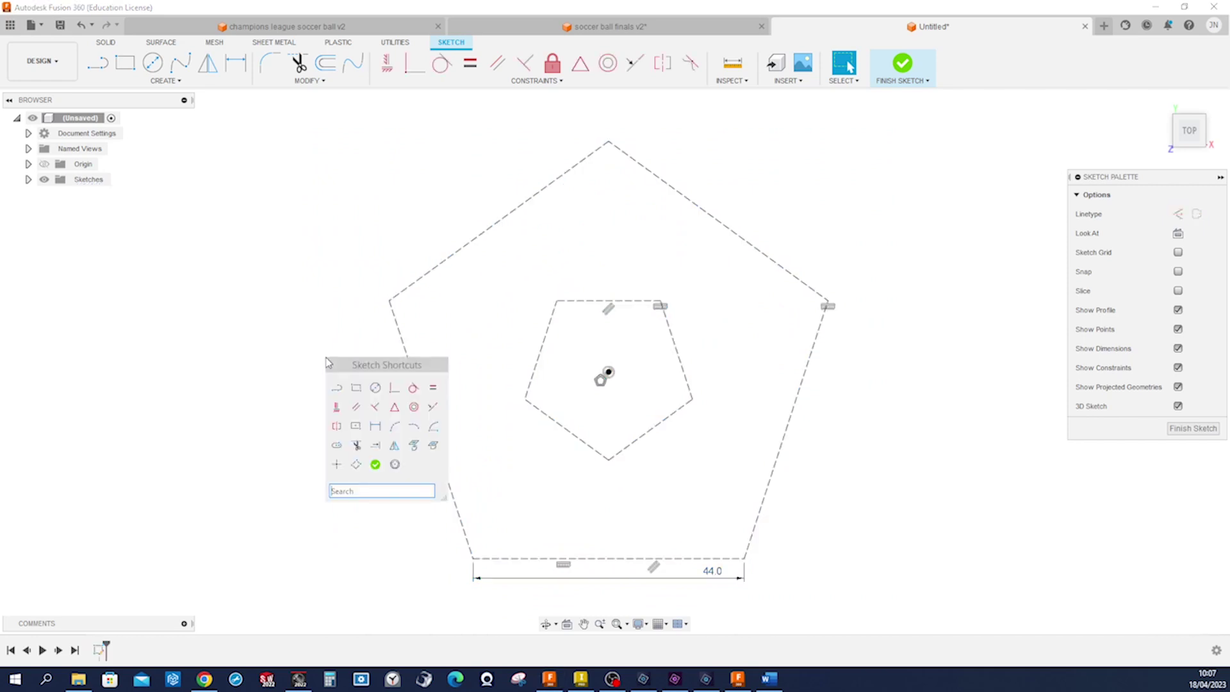
click(339, 388)
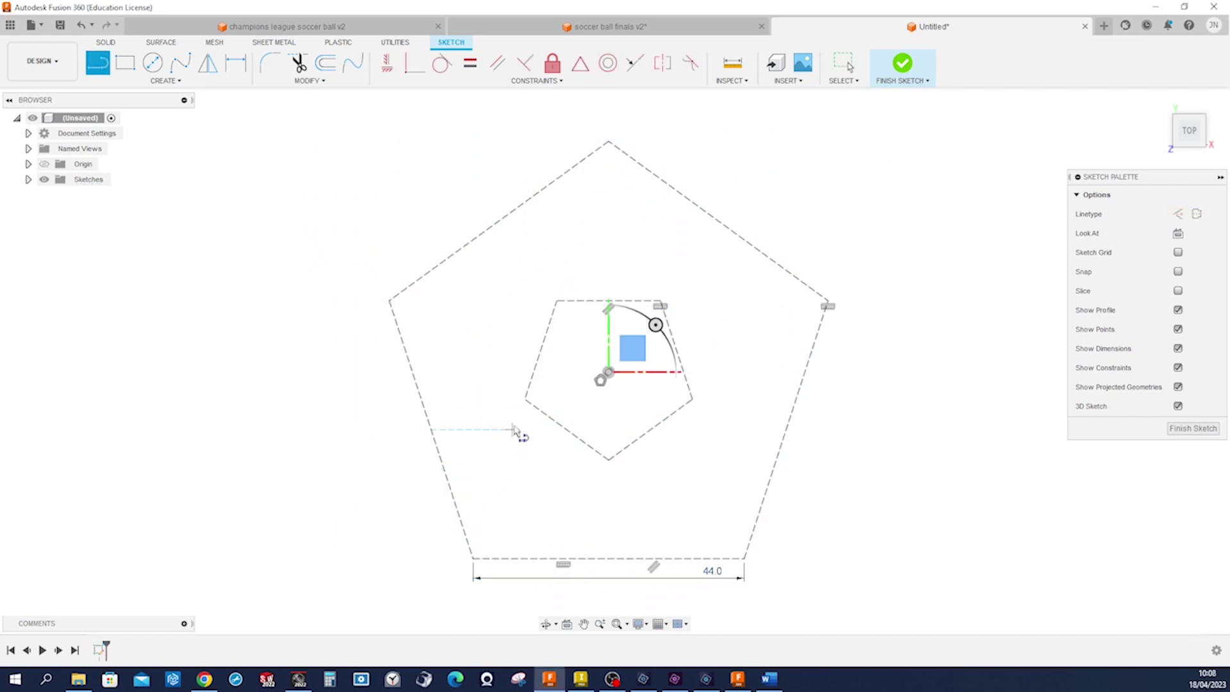
click(525, 398)
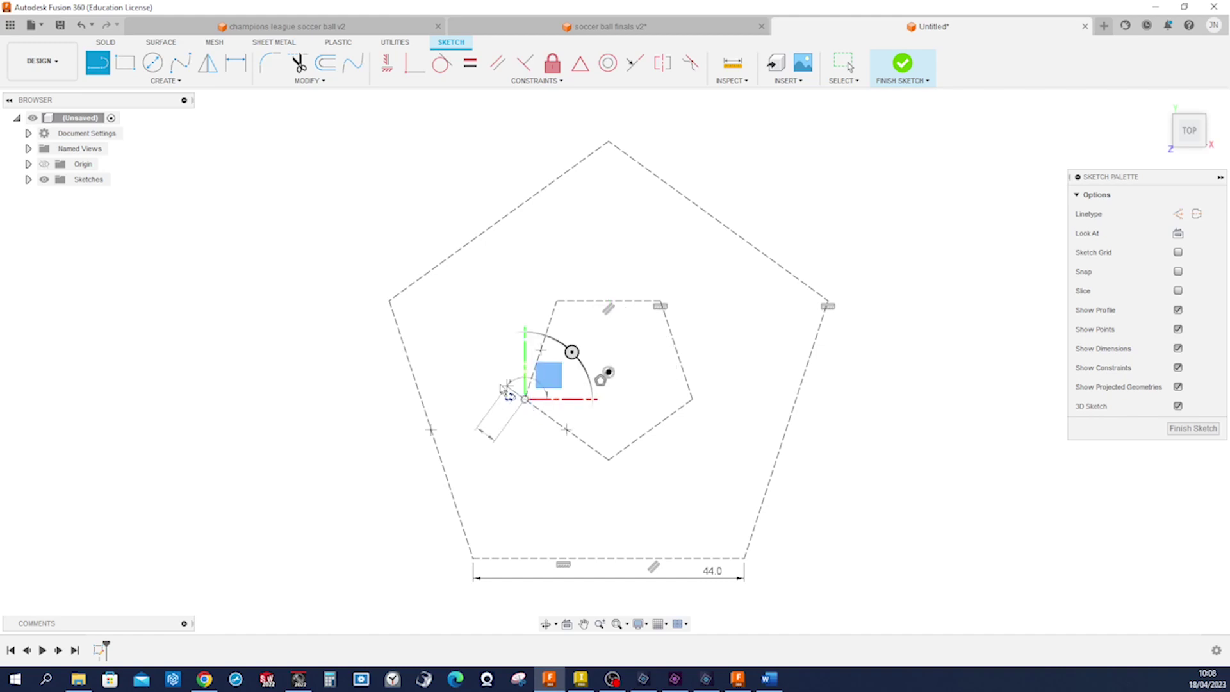
click(389, 301)
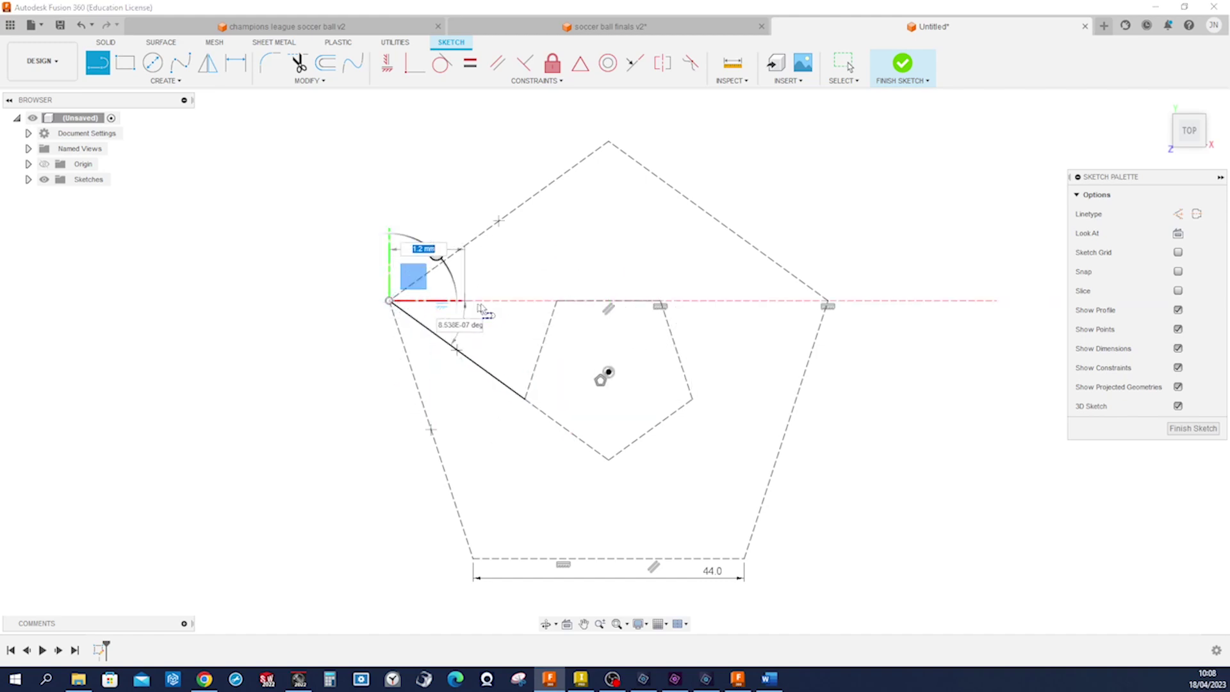
click(556, 301)
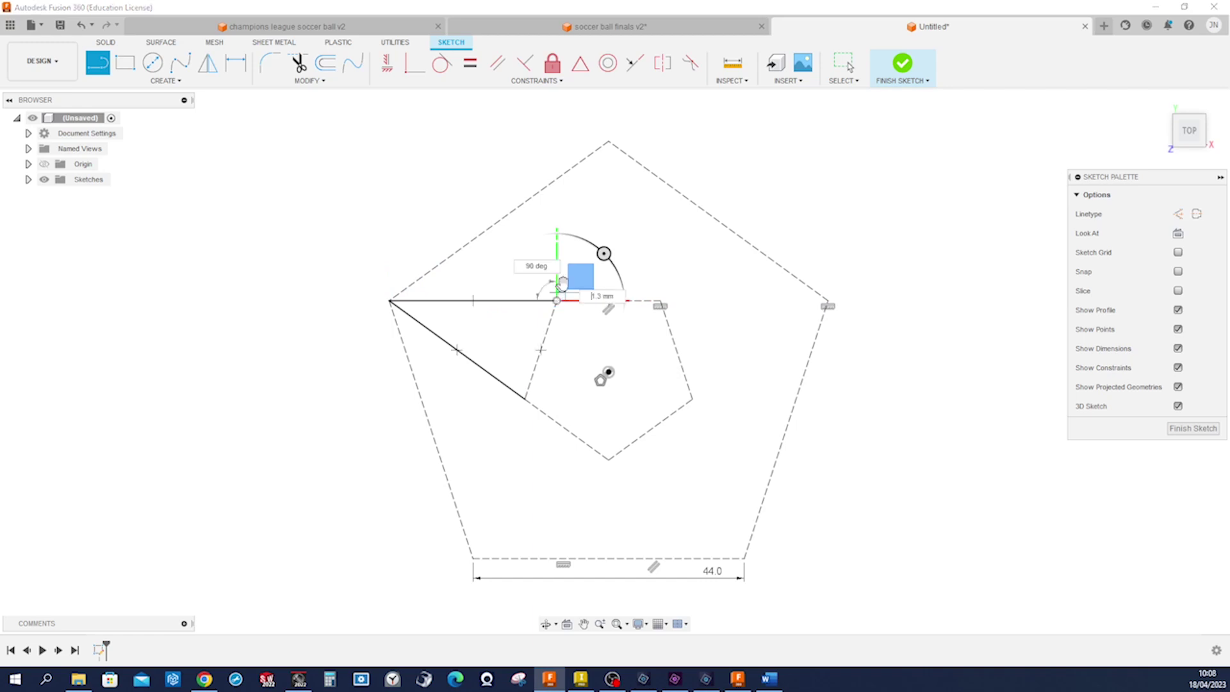
click(608, 141)
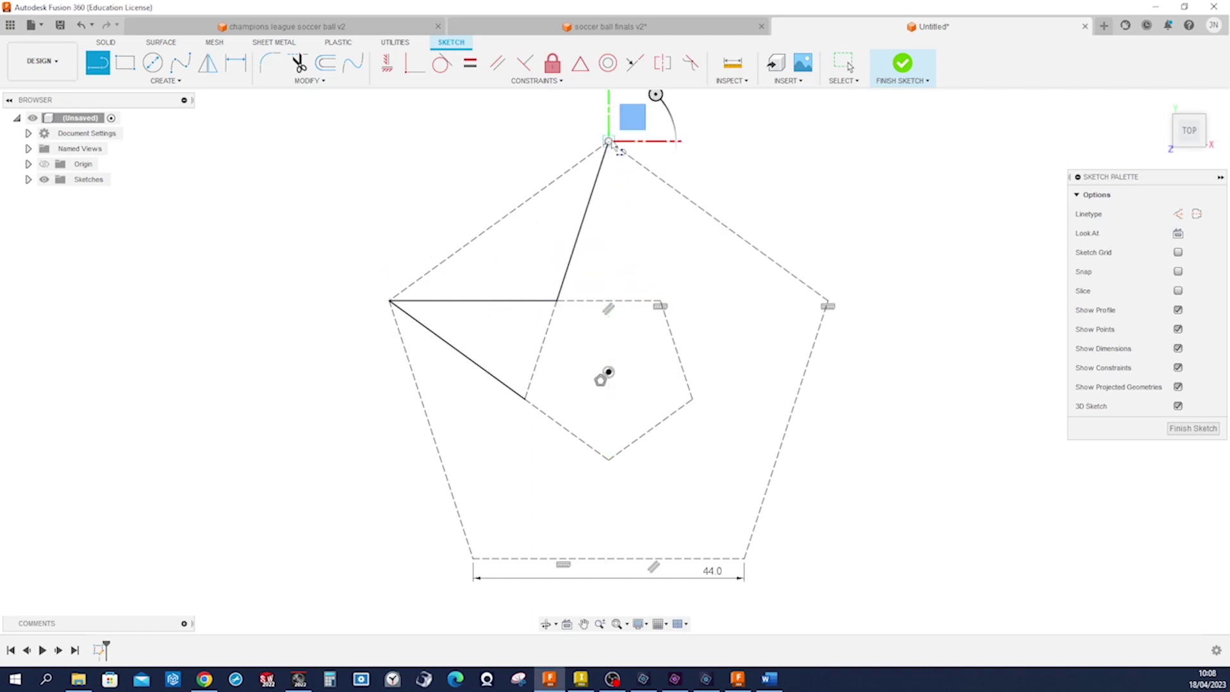
click(660, 300)
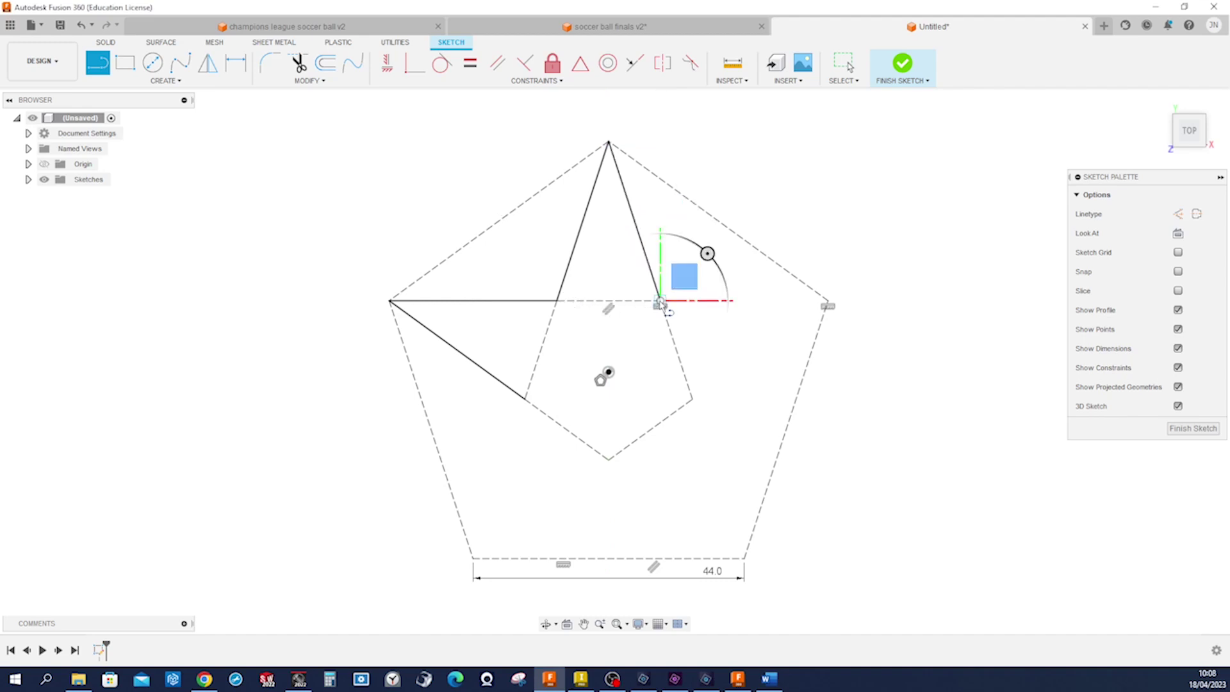
click(829, 300)
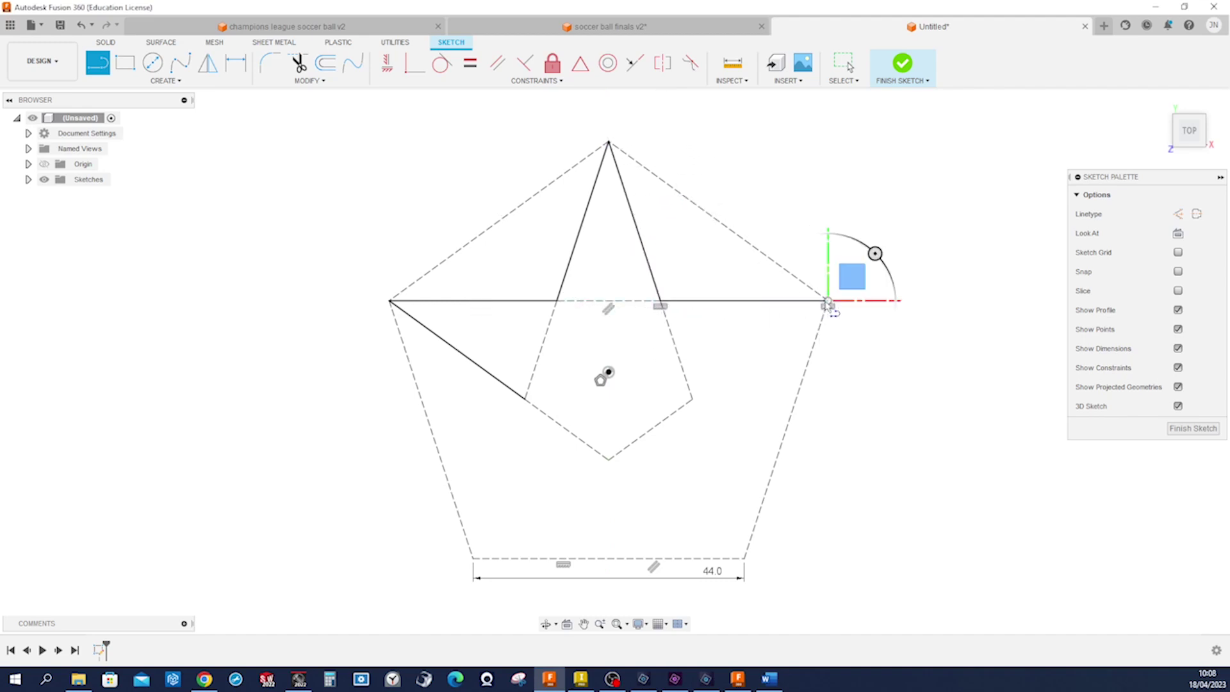
click(692, 399)
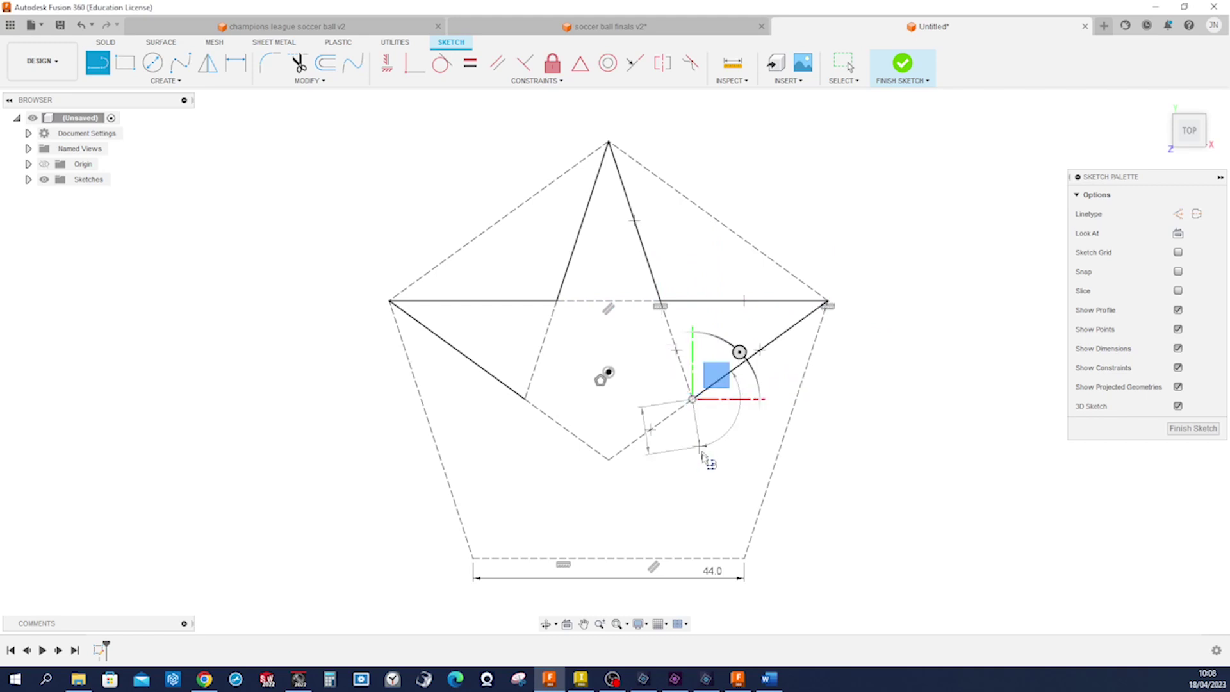
click(744, 557)
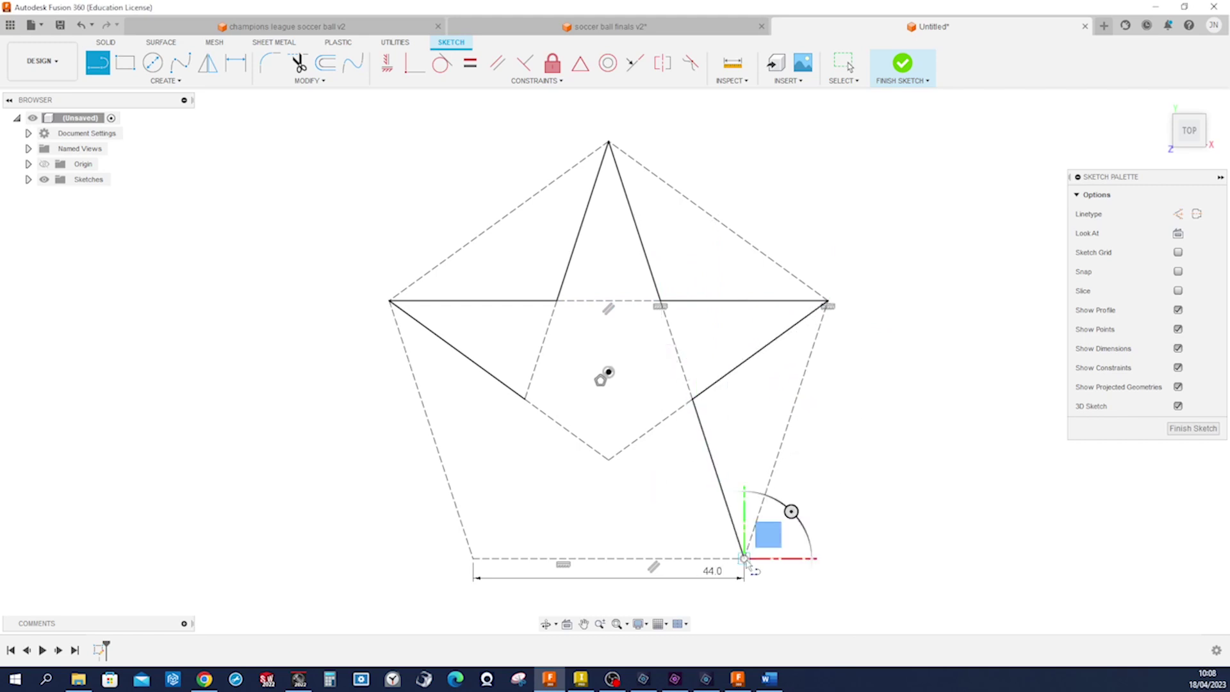
click(608, 459)
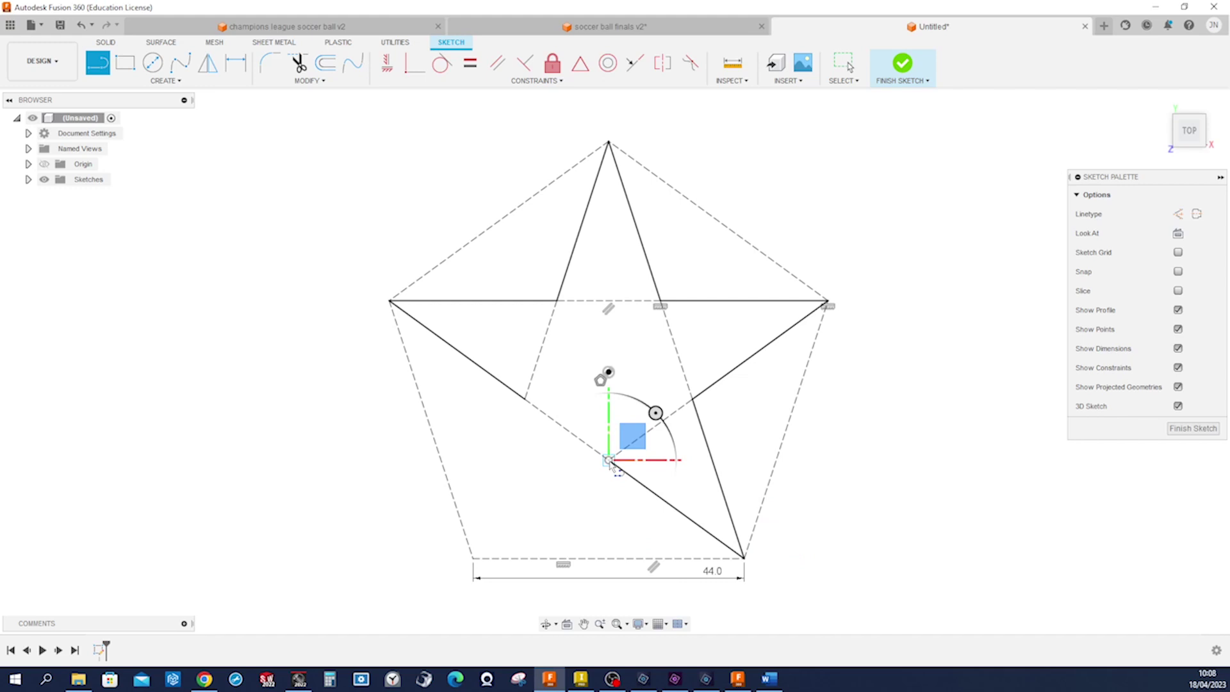
click(473, 559)
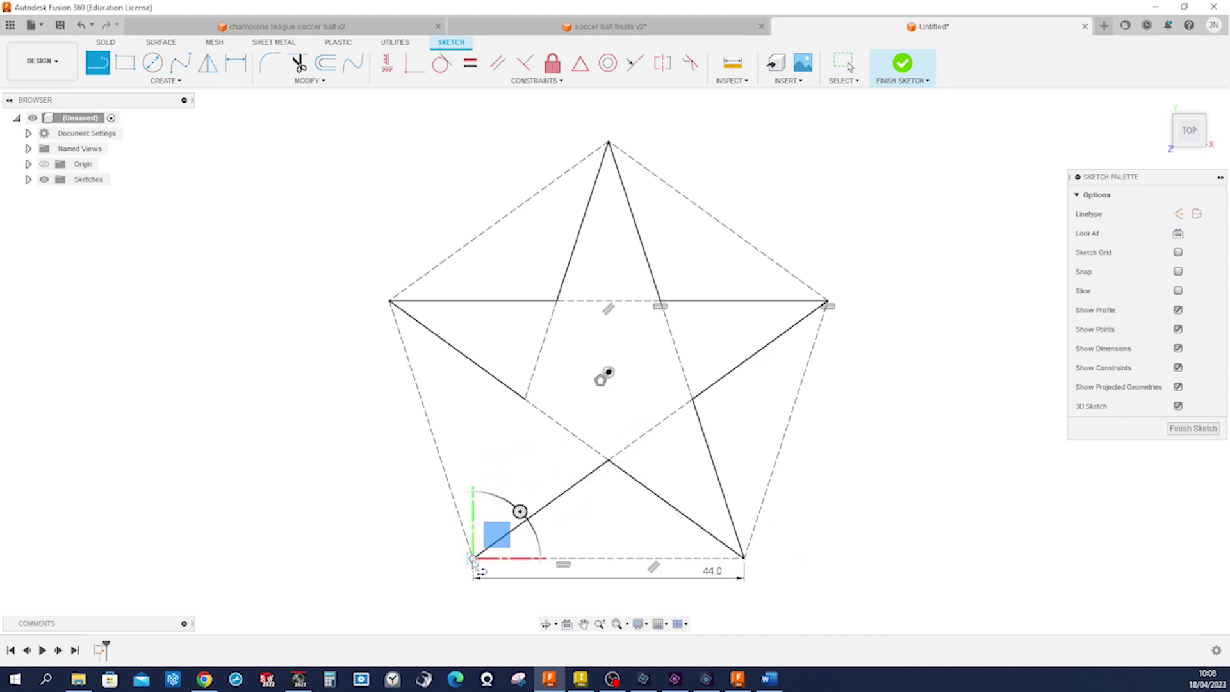
click(526, 399)
key(Escape)
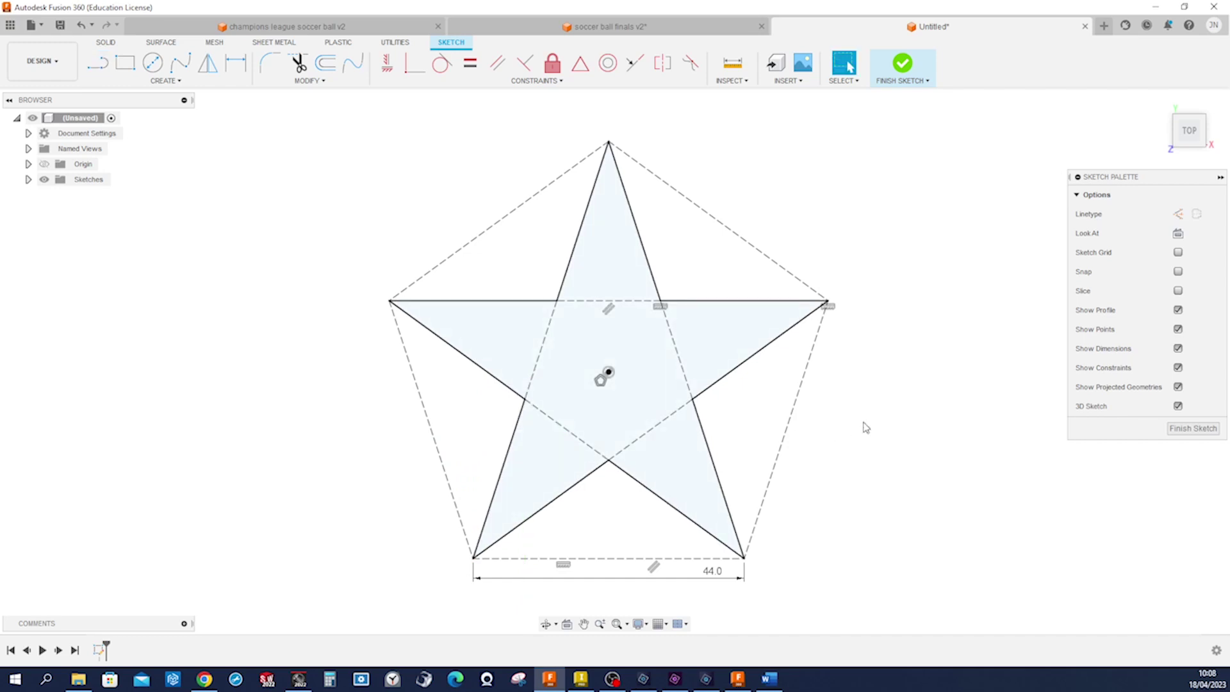
Step: Draw a larger 5-sided inscribed polygon centred on the origin around the star, about 57 mm in radius, with one corner pointing straight down
scroll(865, 427, down, 2)
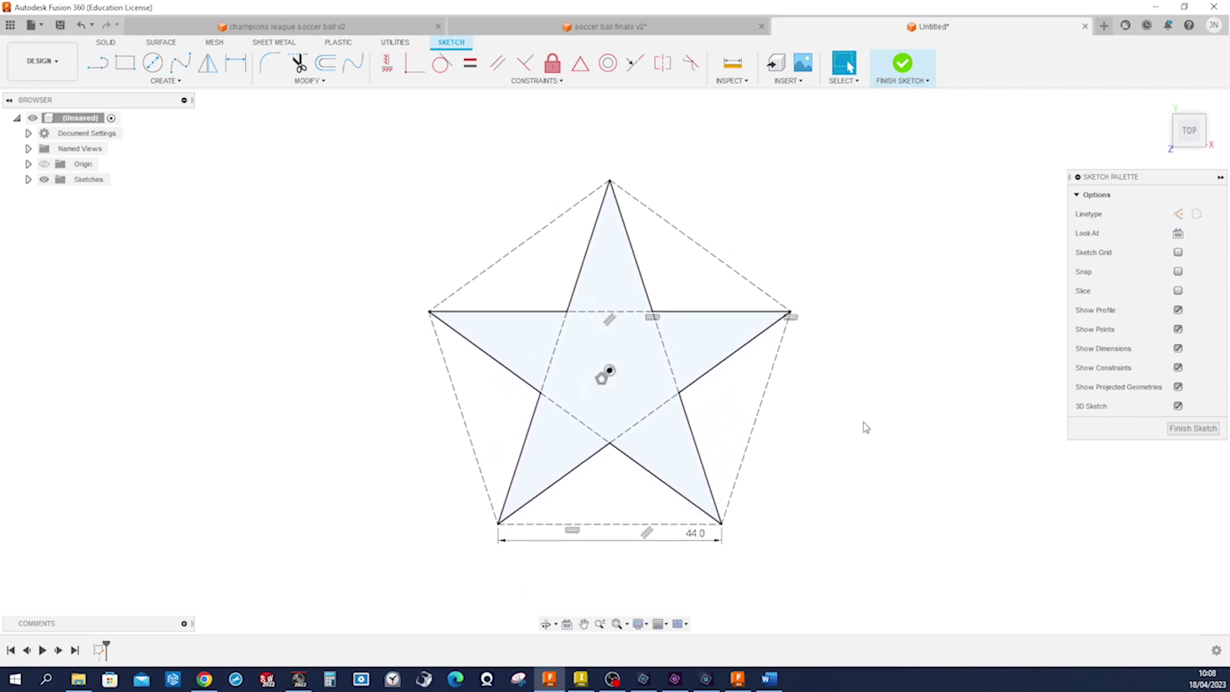
key(s)
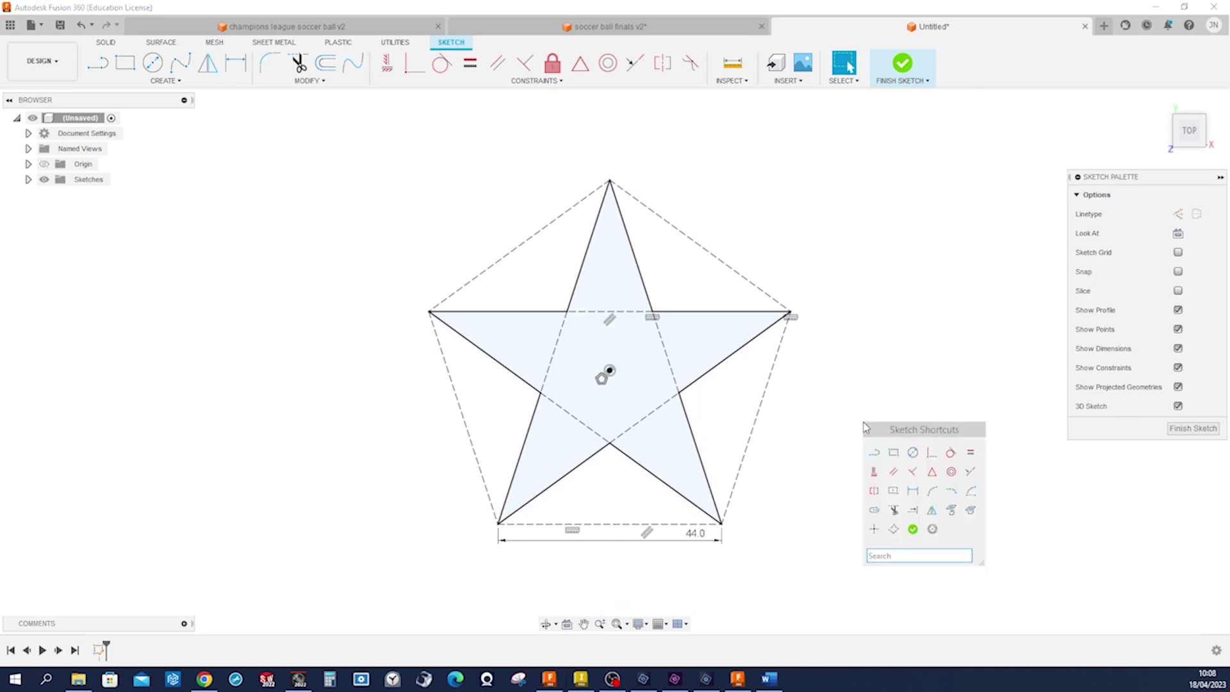
click(931, 527)
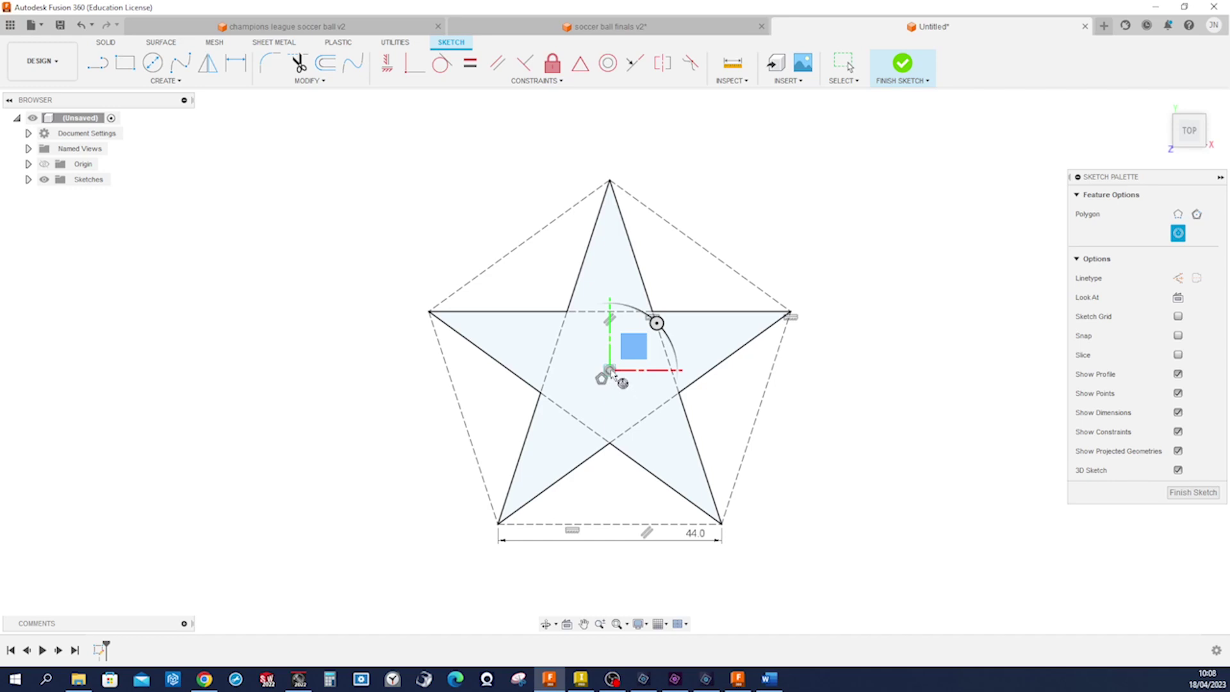
click(610, 370)
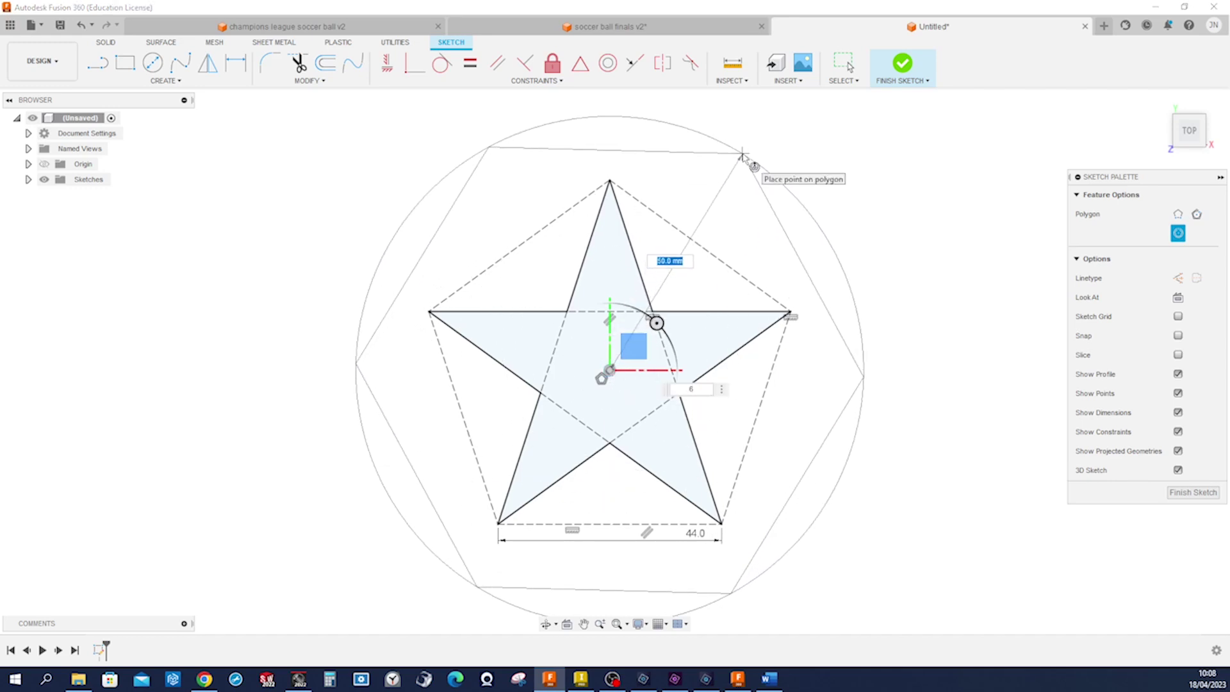
click(692, 391)
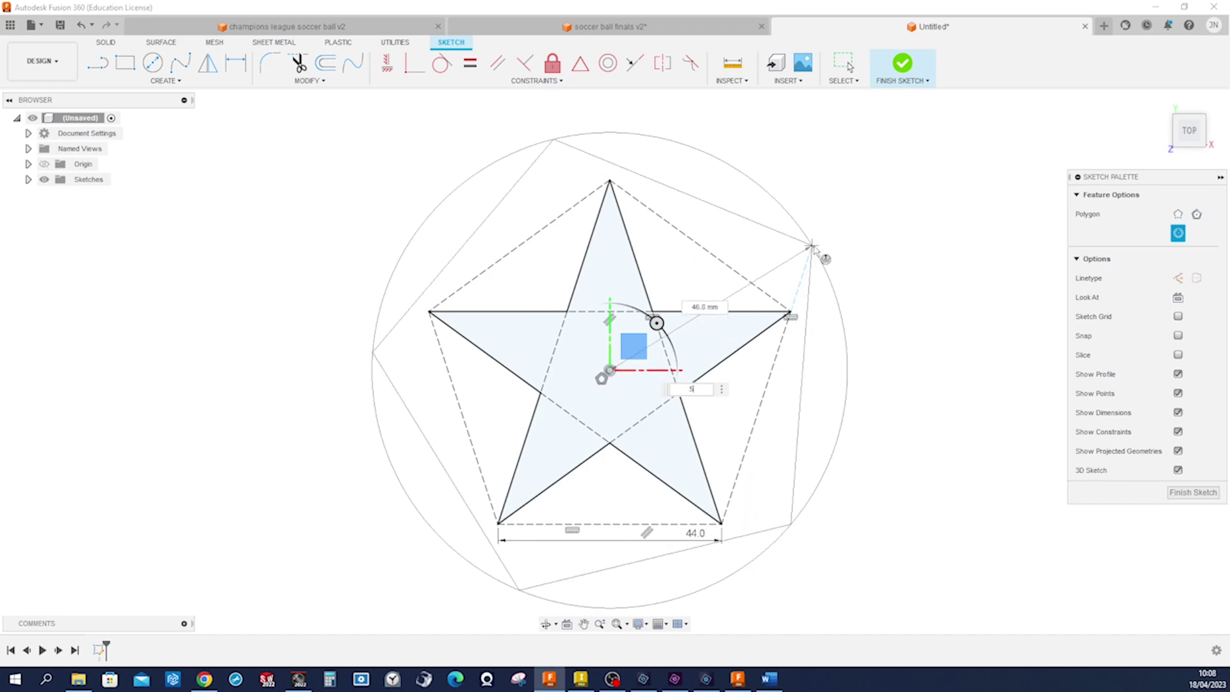
scroll(827, 333, down, 2)
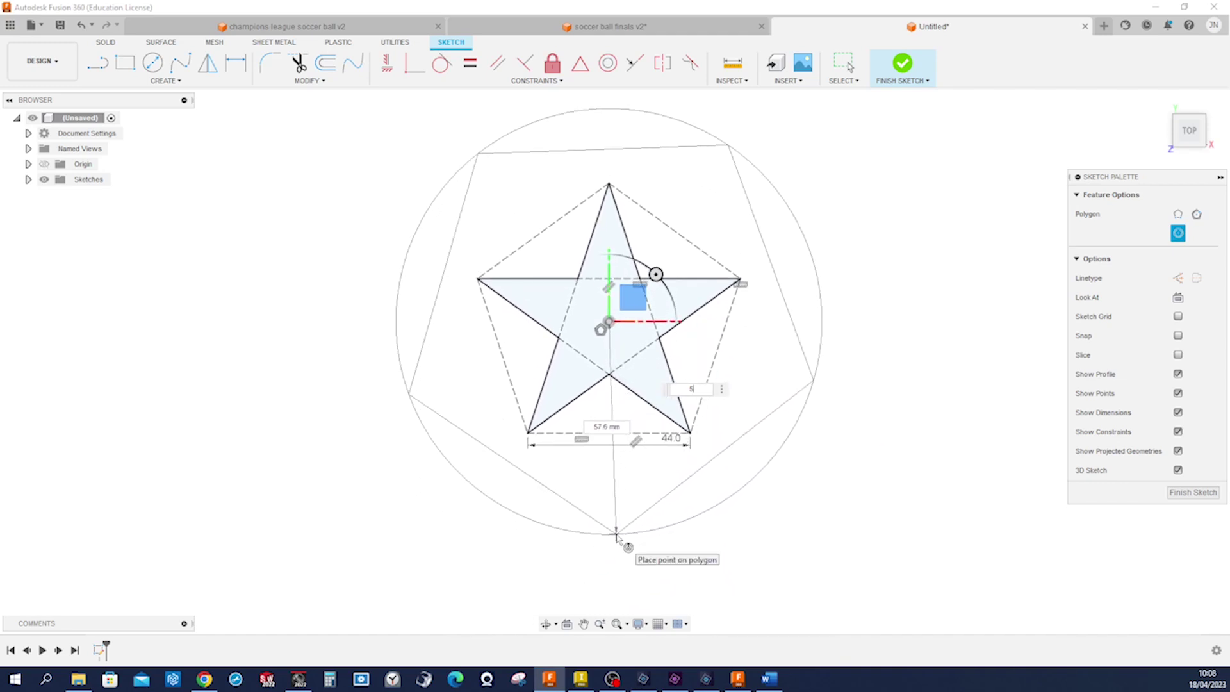
click(609, 530)
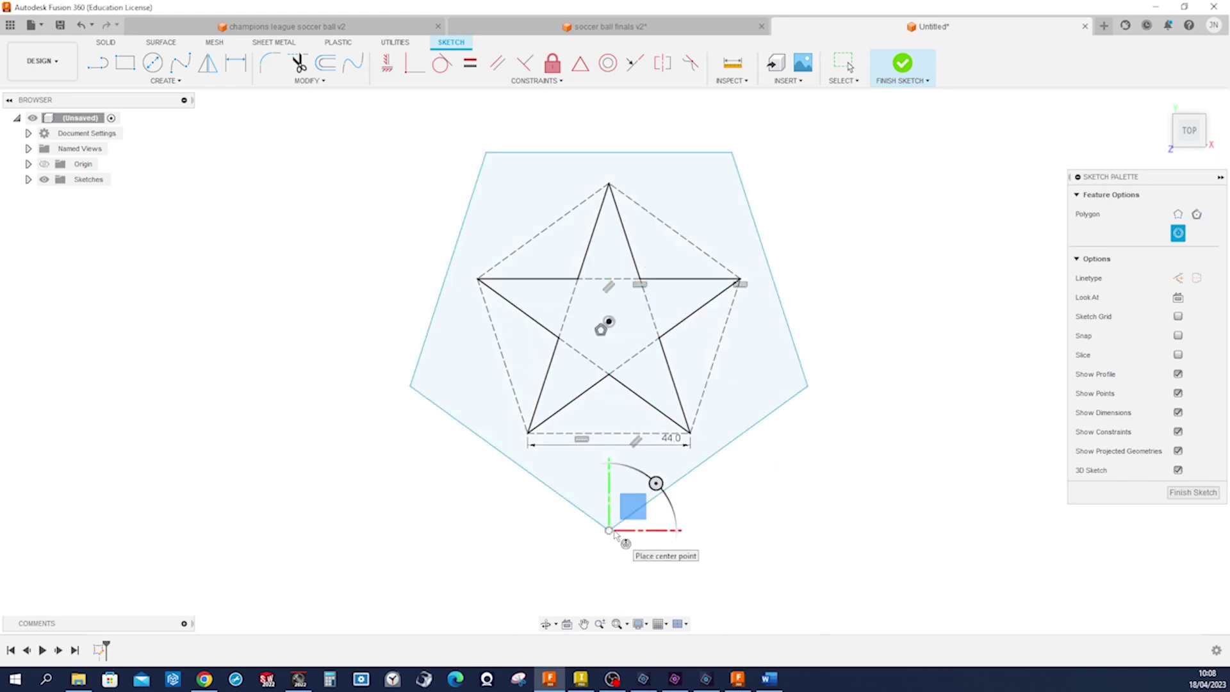
key(Escape)
Step: Draw a circle centred on the origin that passes through the corners of the large pentagon
key(s)
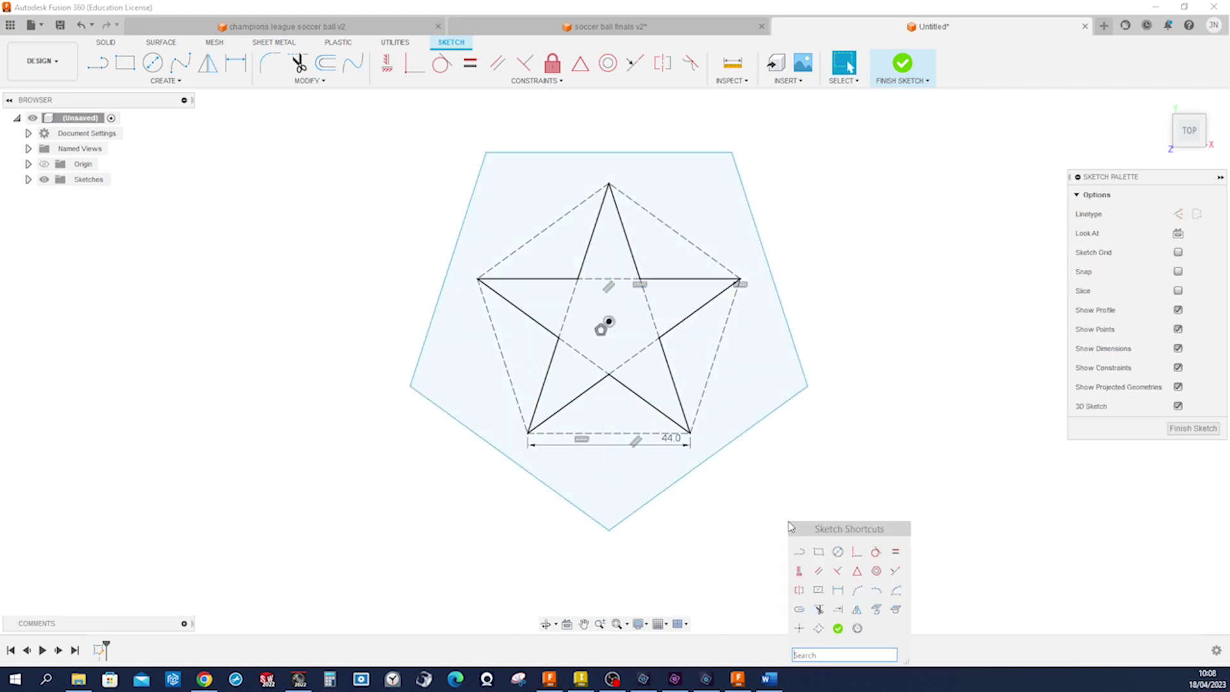
key(c)
click(610, 322)
click(609, 531)
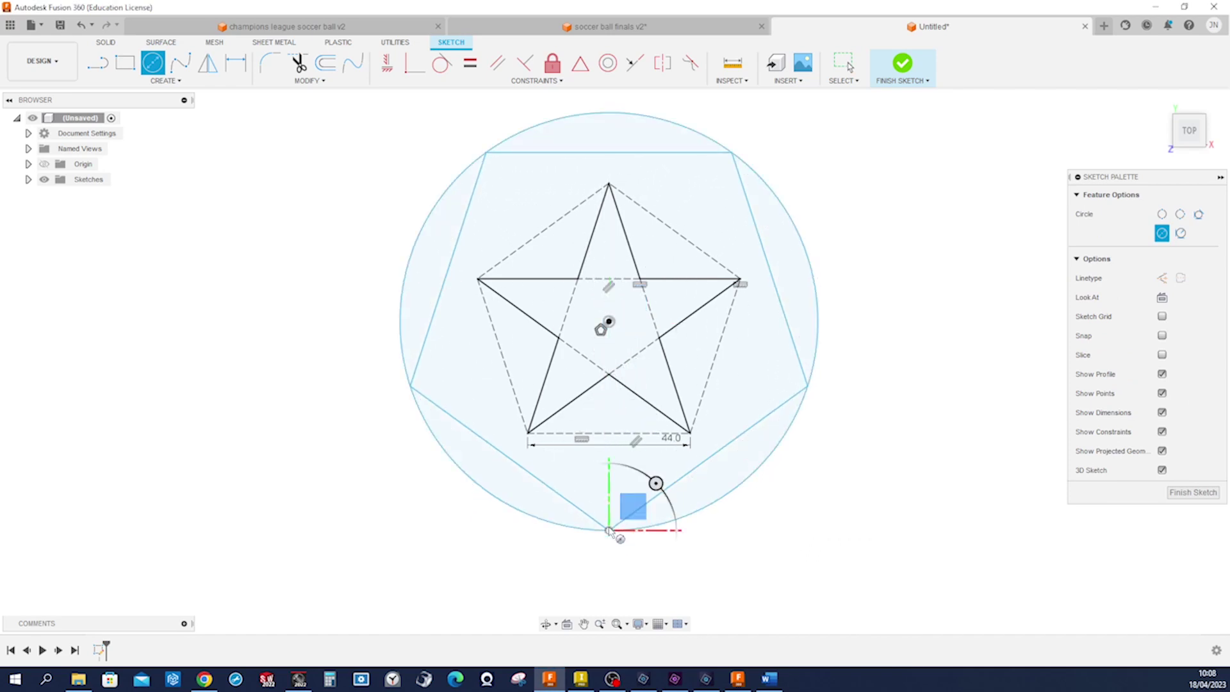
key(Escape)
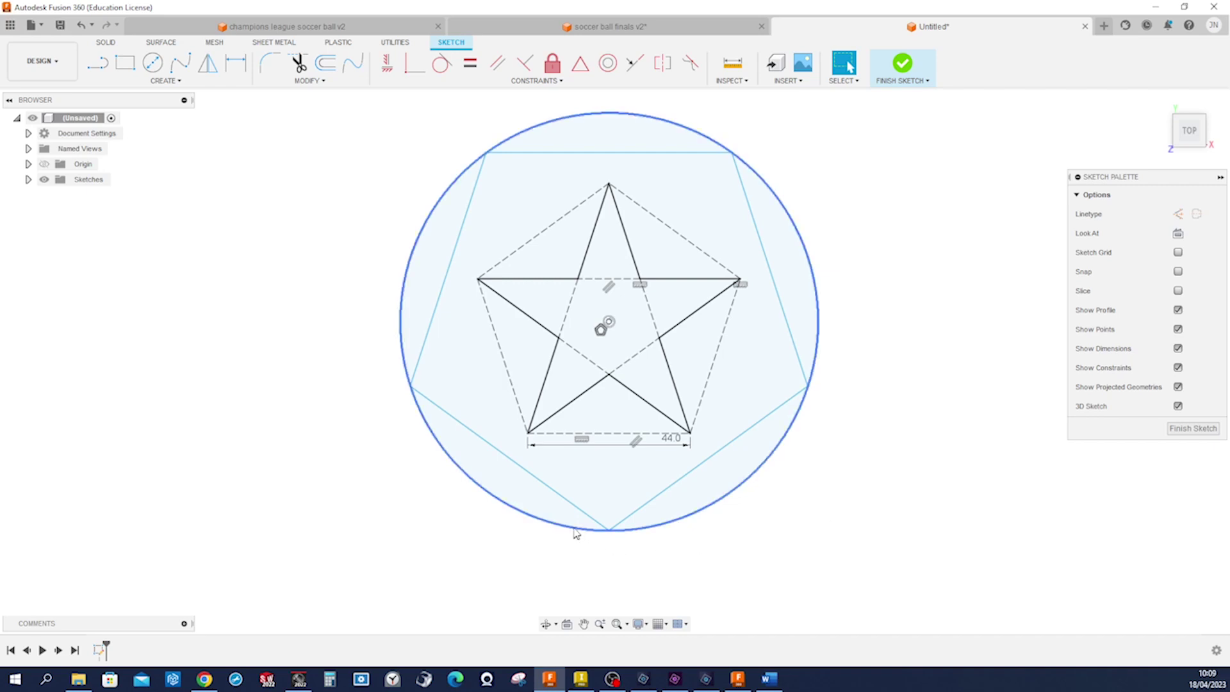
Step: Enlarge the outer circle together with its pentagon by pulling the circle outward from the star
mouse_move(574, 528)
mouse_down()
mouse_move(549, 574)
mouse_move(602, 573)
mouse_up()
click(844, 546)
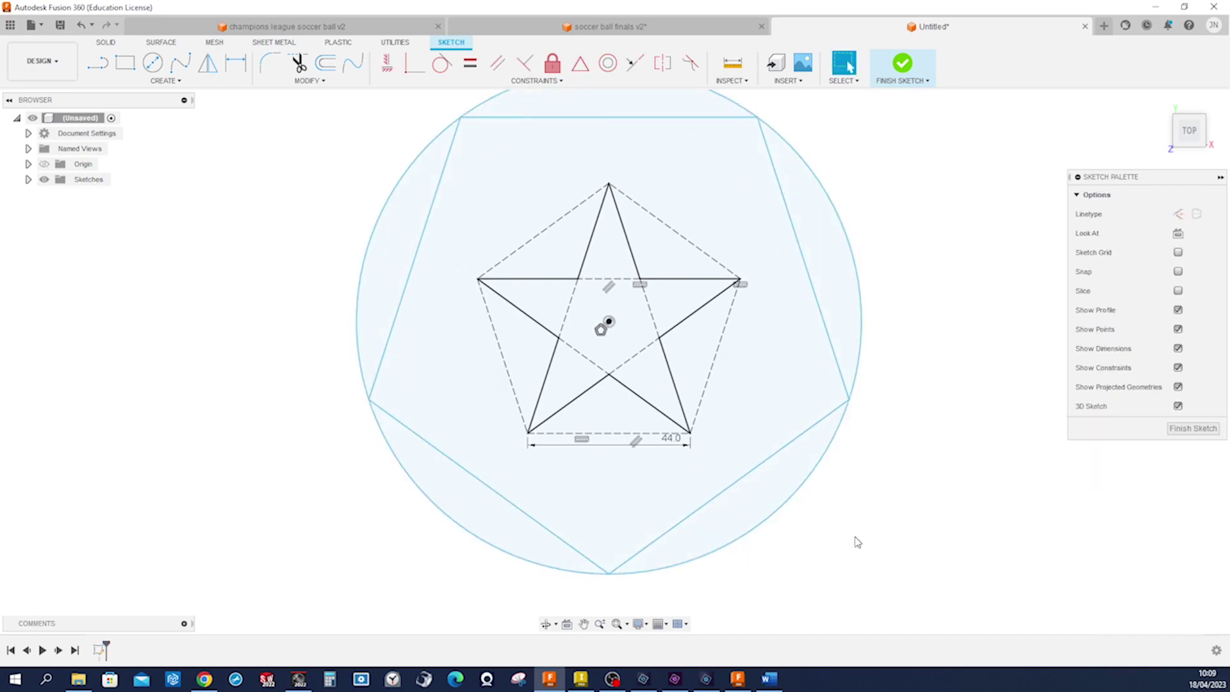
scroll(904, 527, down, 1)
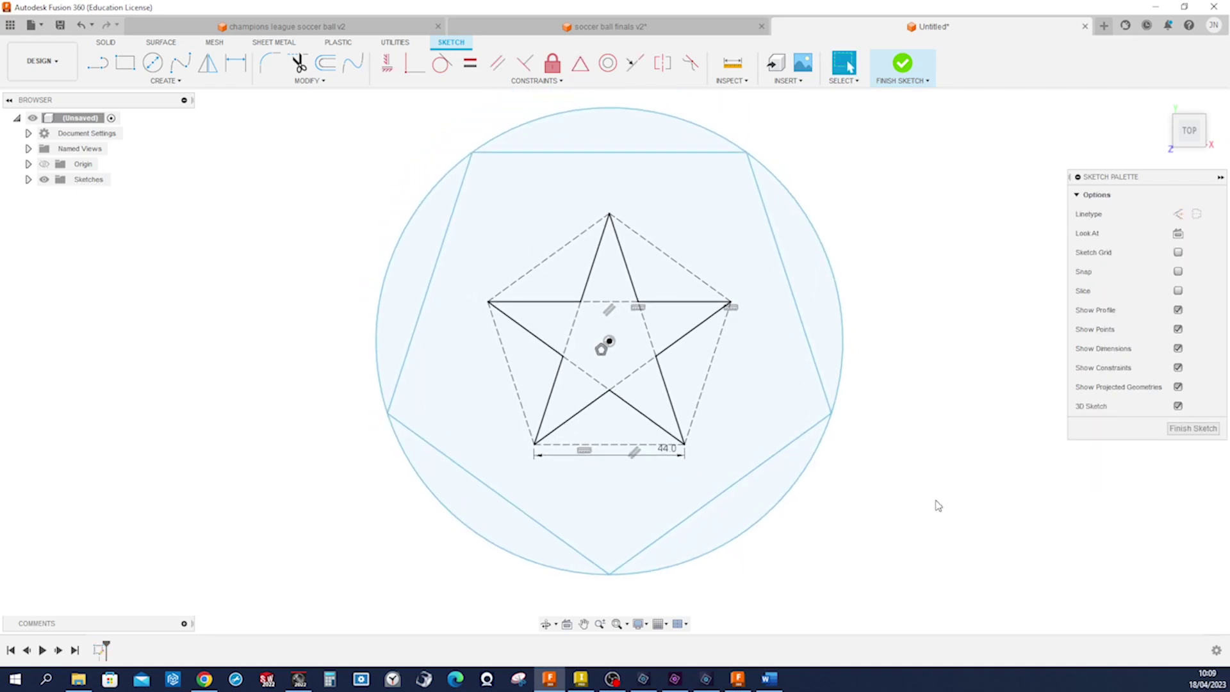
Step: Draw a horizontal line across the star joining its left and right points
key(s)
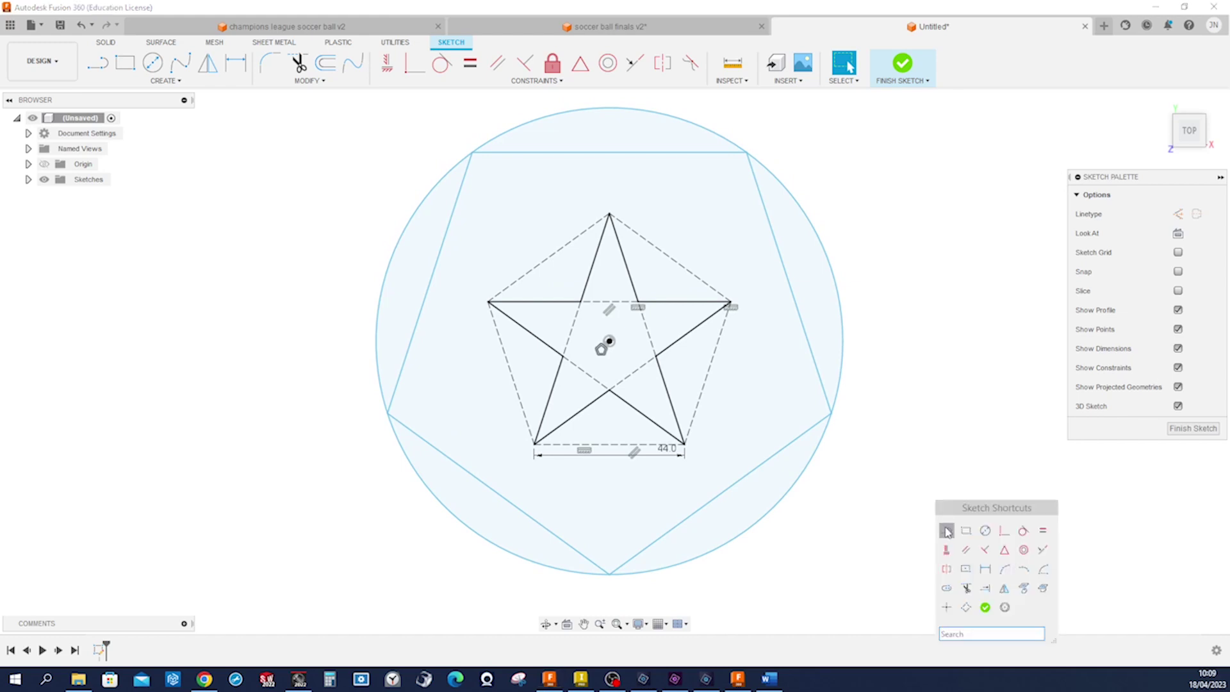
click(947, 531)
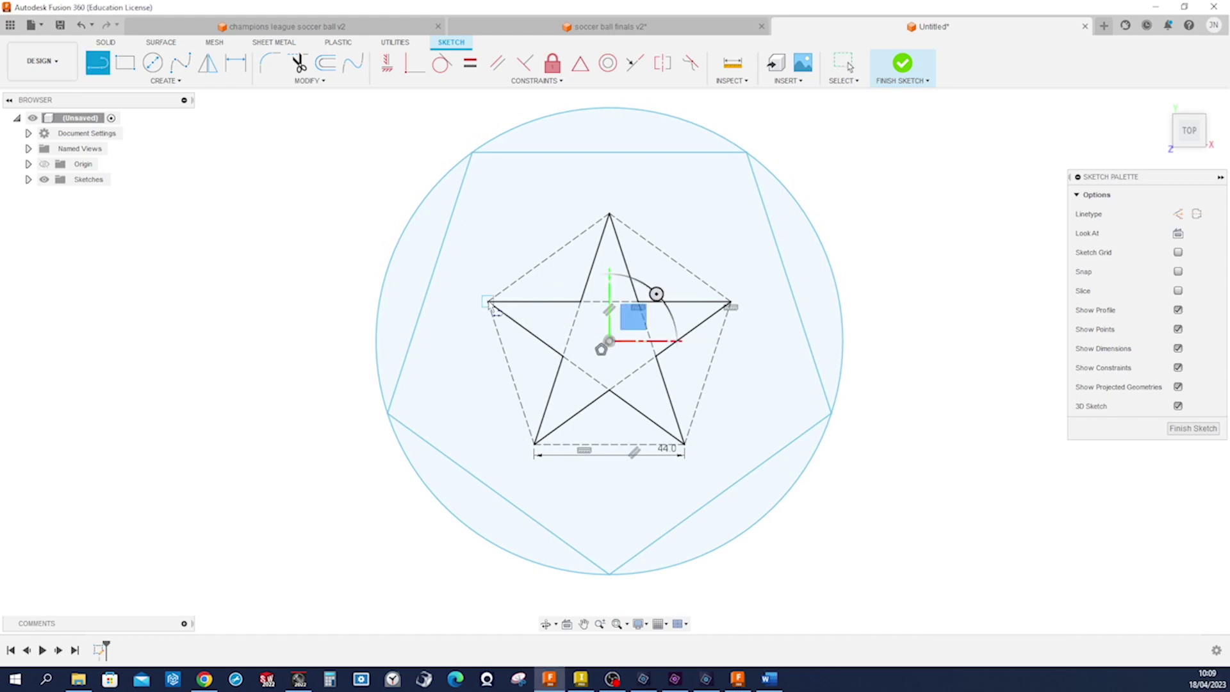
click(488, 301)
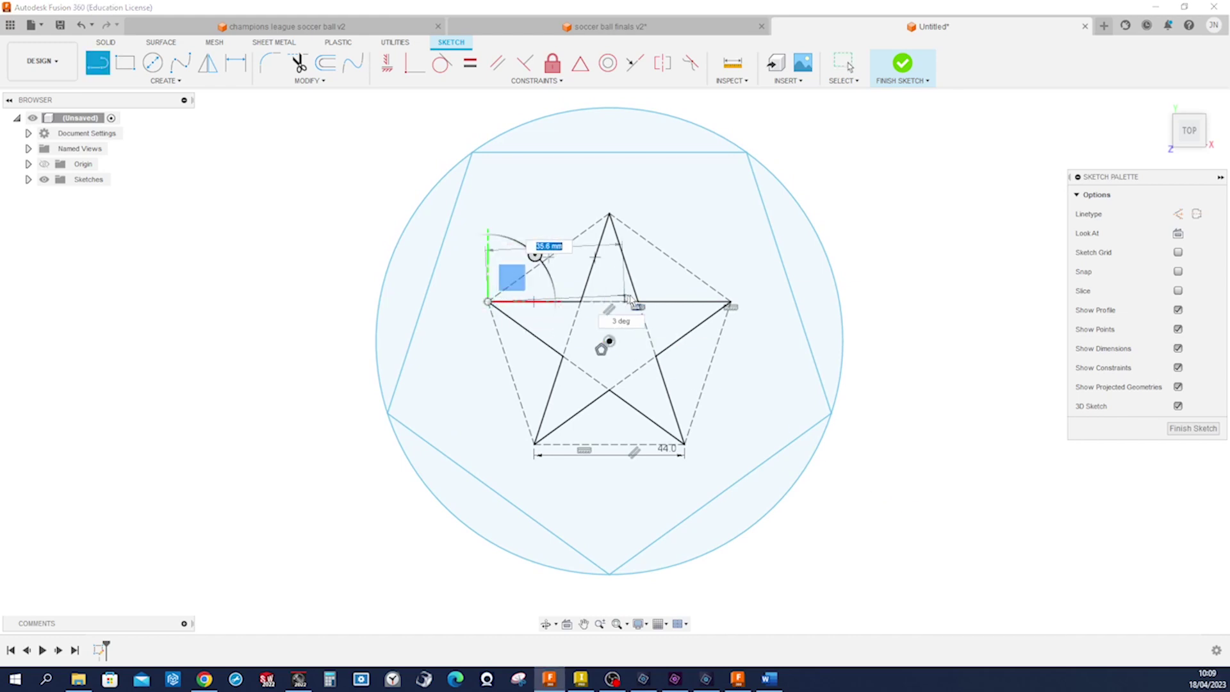
click(731, 301)
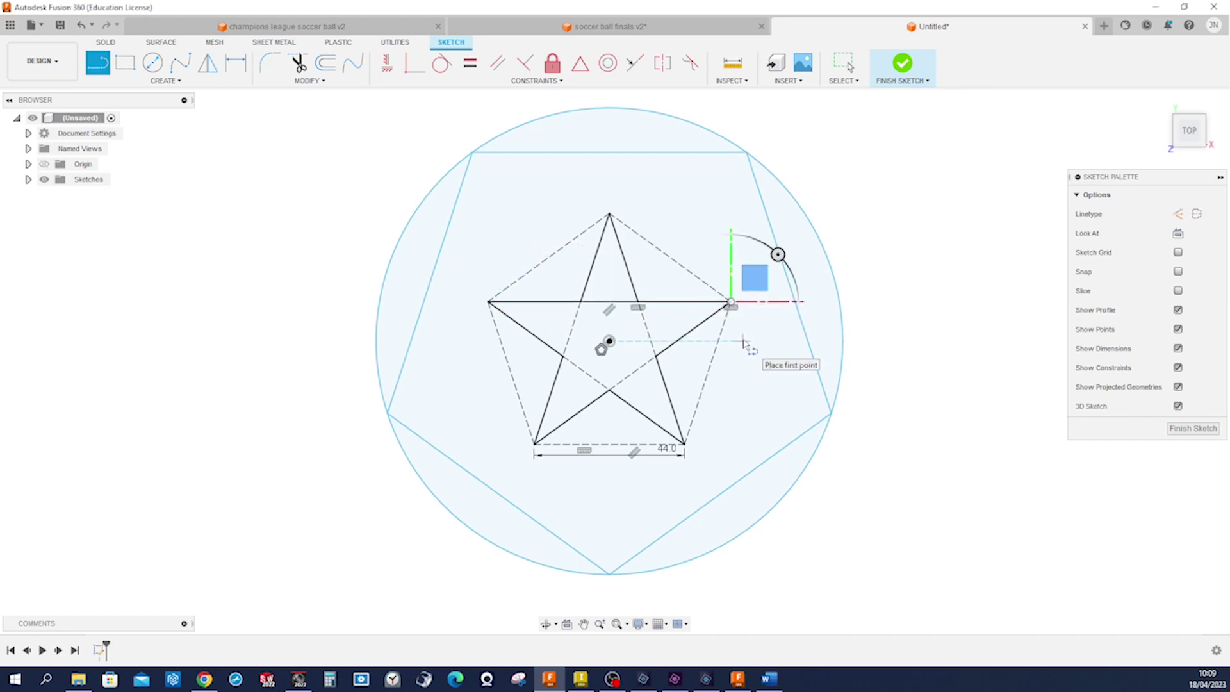
key(Escape)
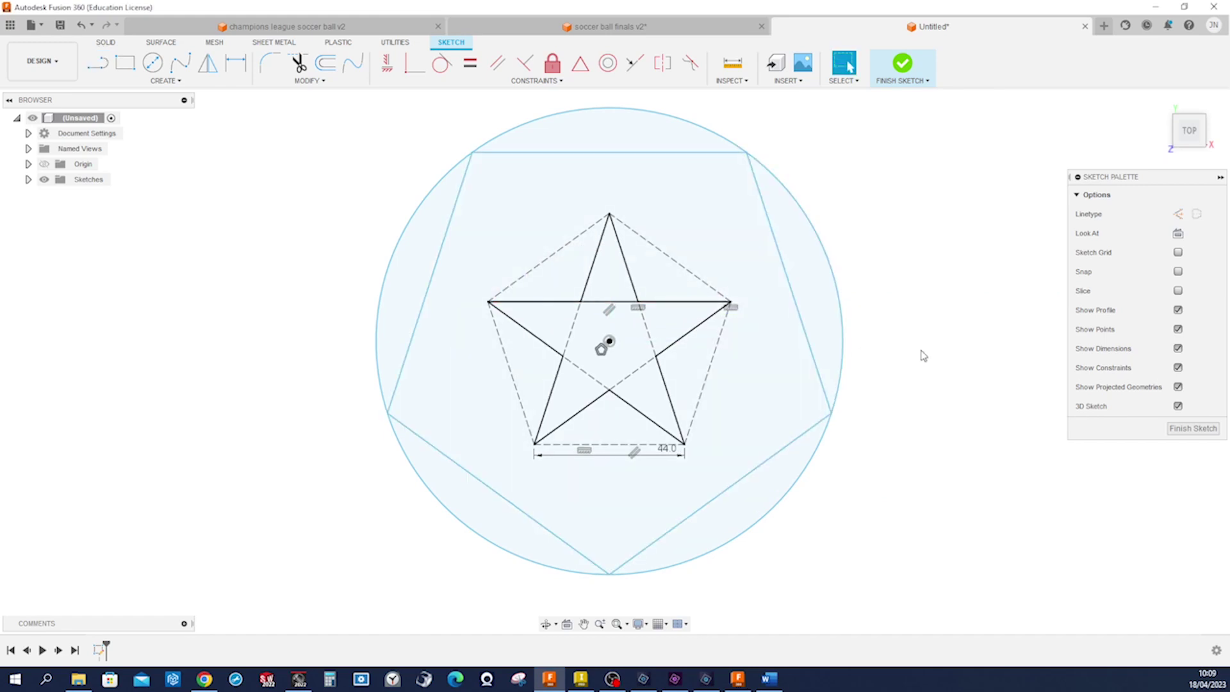
Step: Draw a line from the origin to the star's lower-left point
key(s)
click(934, 380)
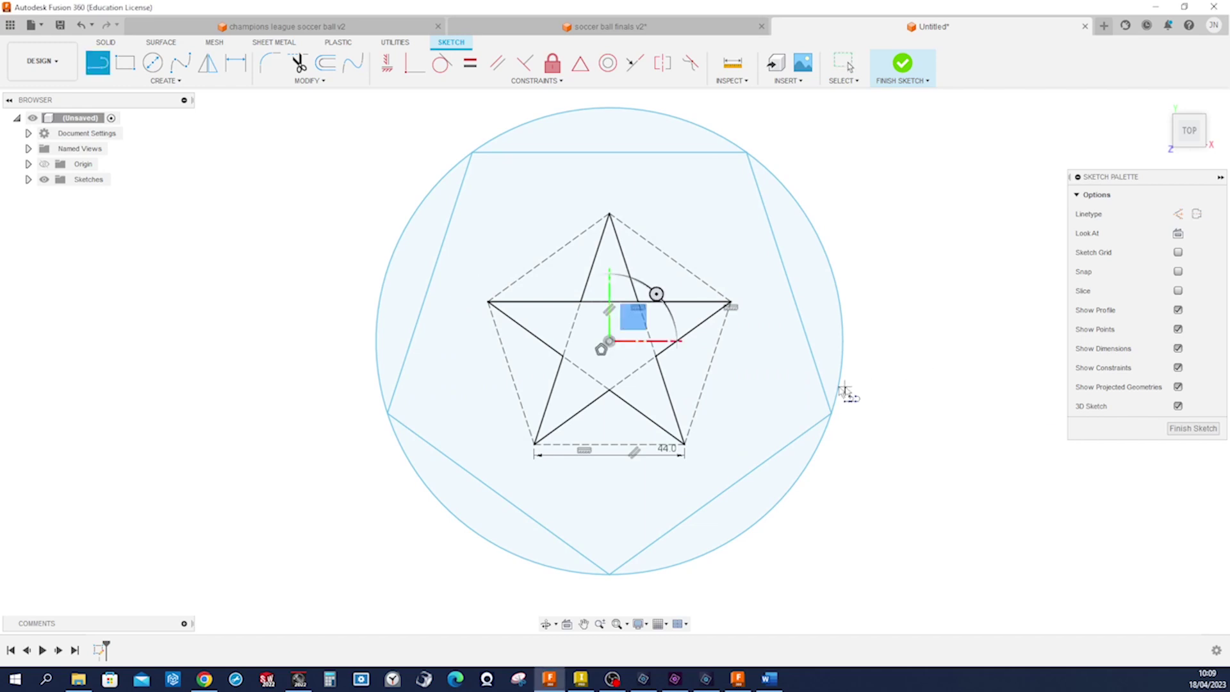
click(609, 341)
click(535, 443)
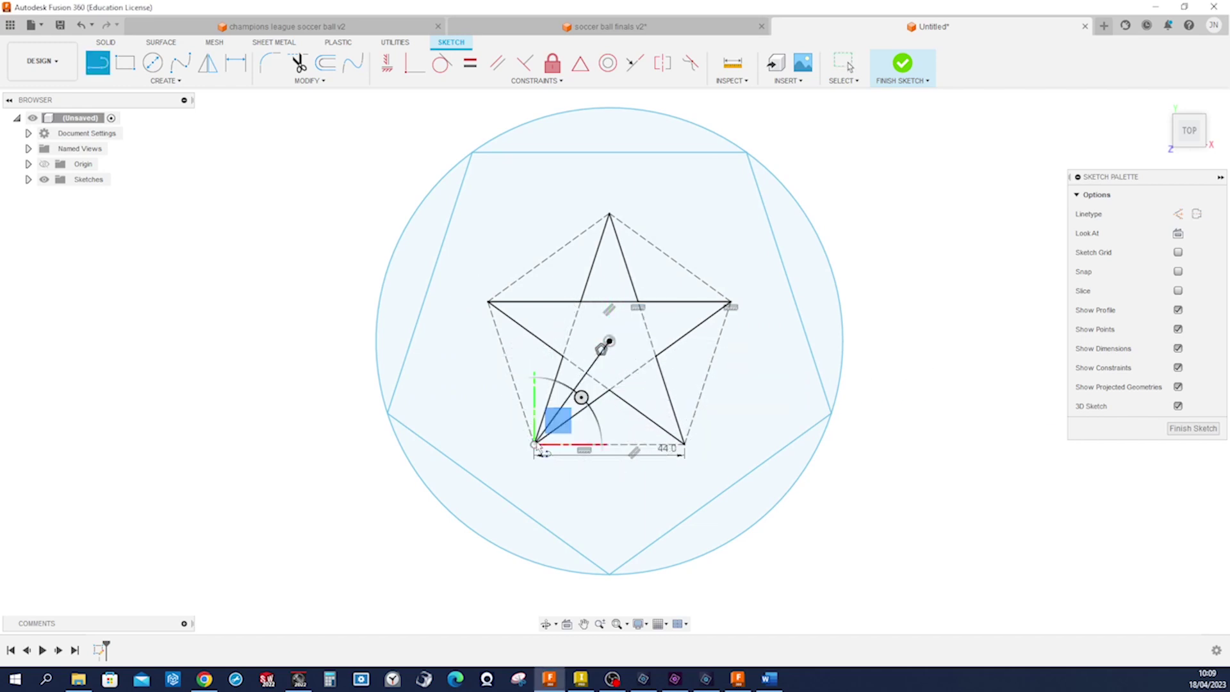
key(Escape)
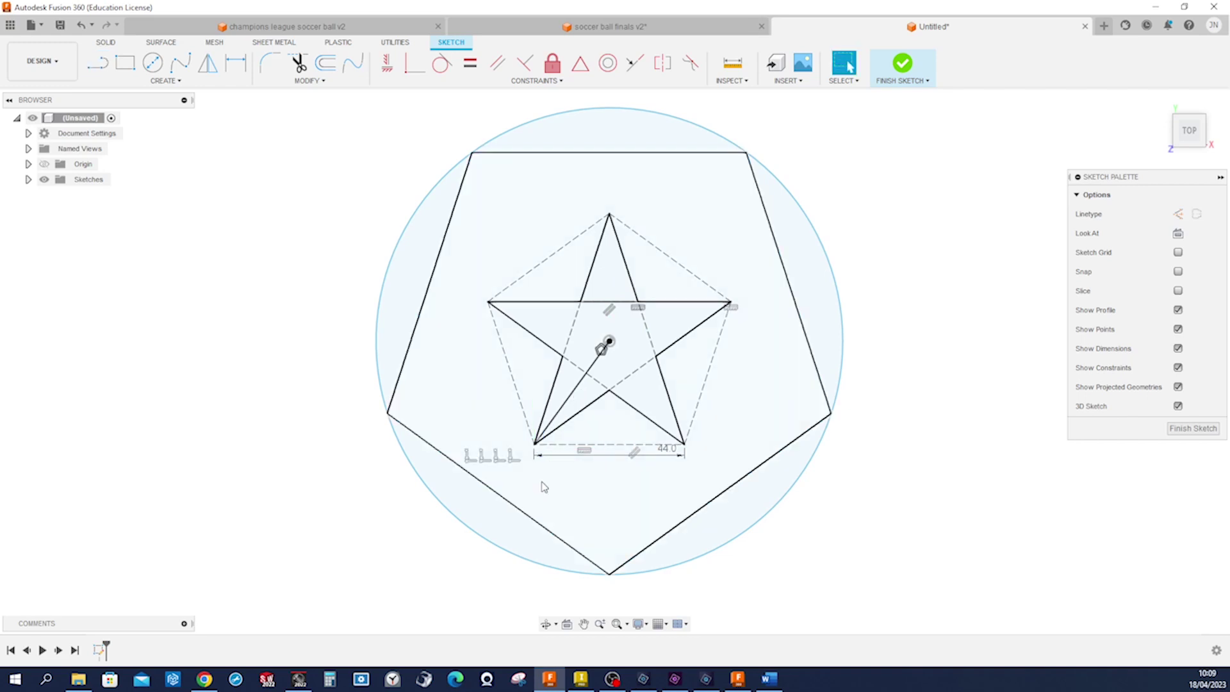
Step: Draw a line from the star's lower-left point to the midpoint of the large pentagon's lower-left edge
key(s)
click(552, 511)
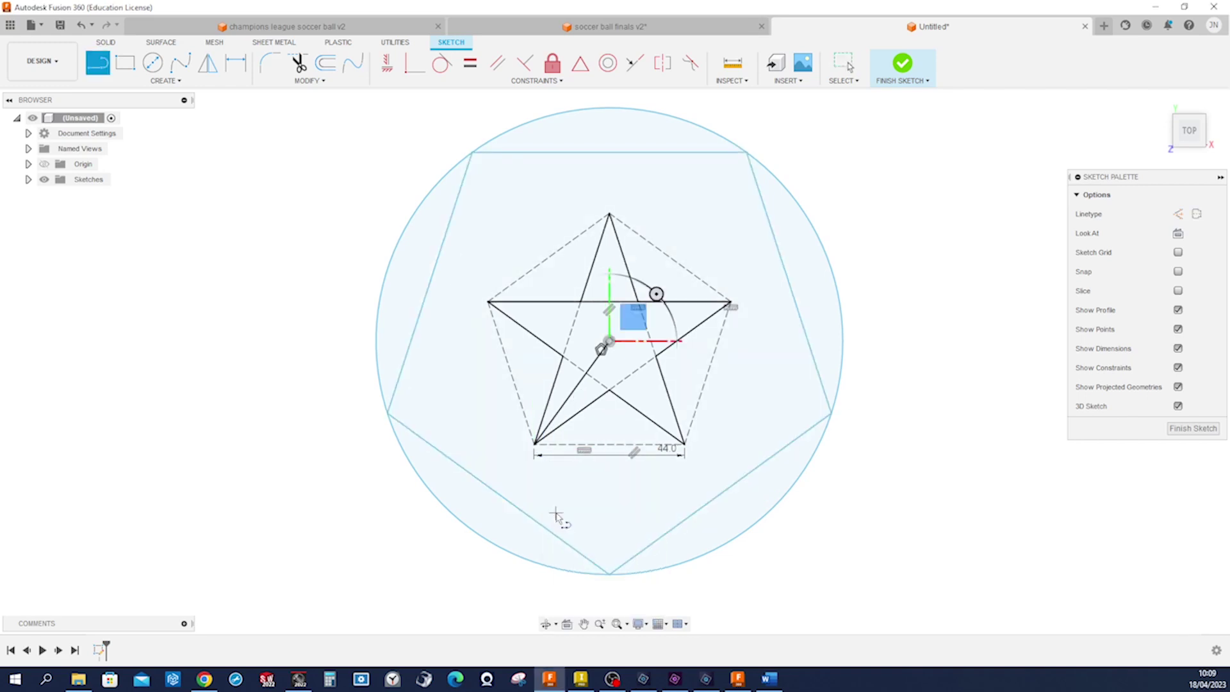
click(535, 443)
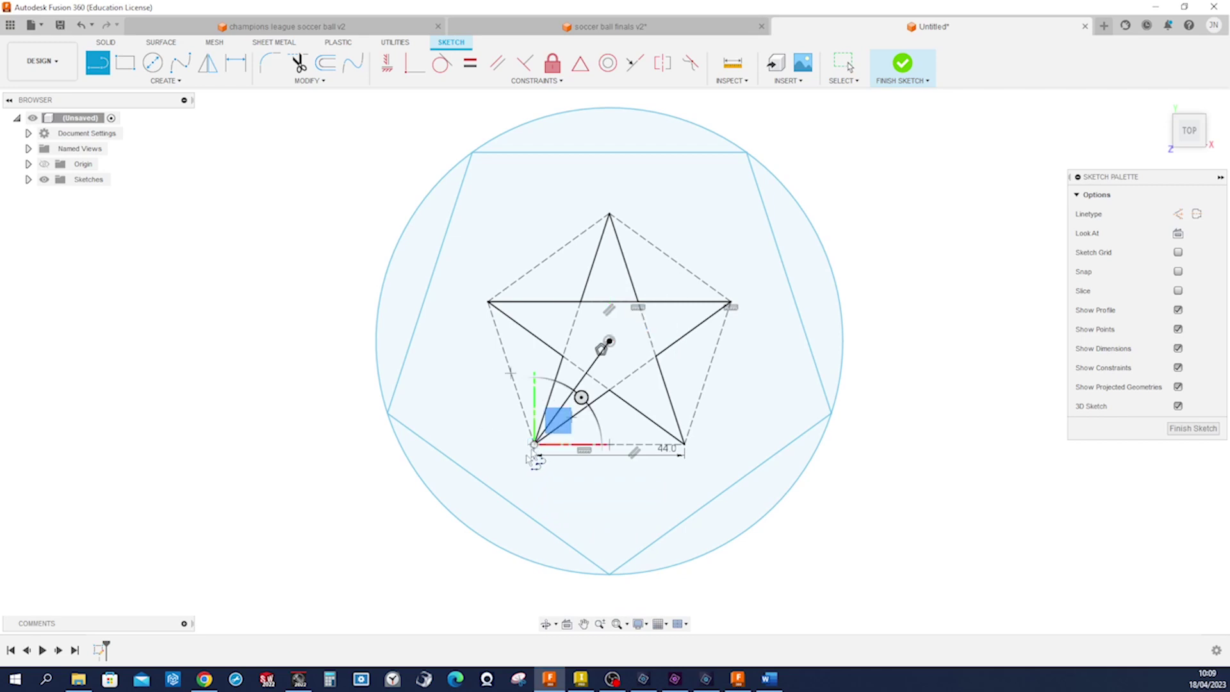
click(500, 495)
key(Escape)
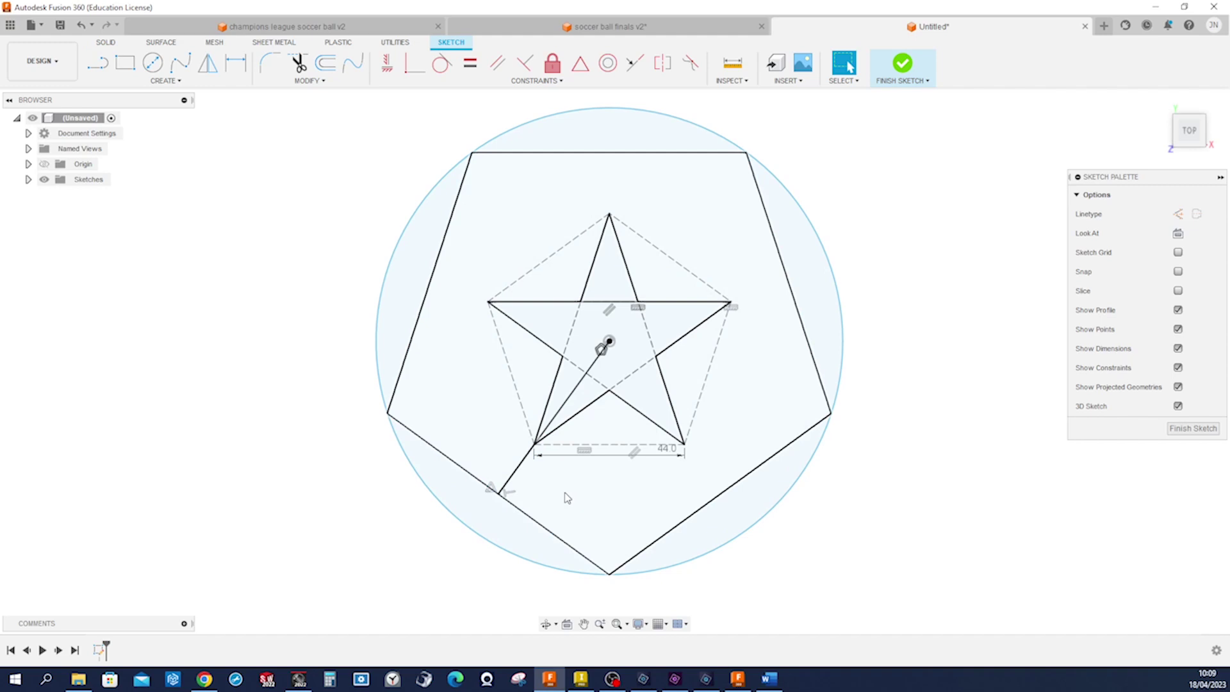
Step: Draw a line from the star's lower-left point to the bottom corner of the large pentagon
key(s)
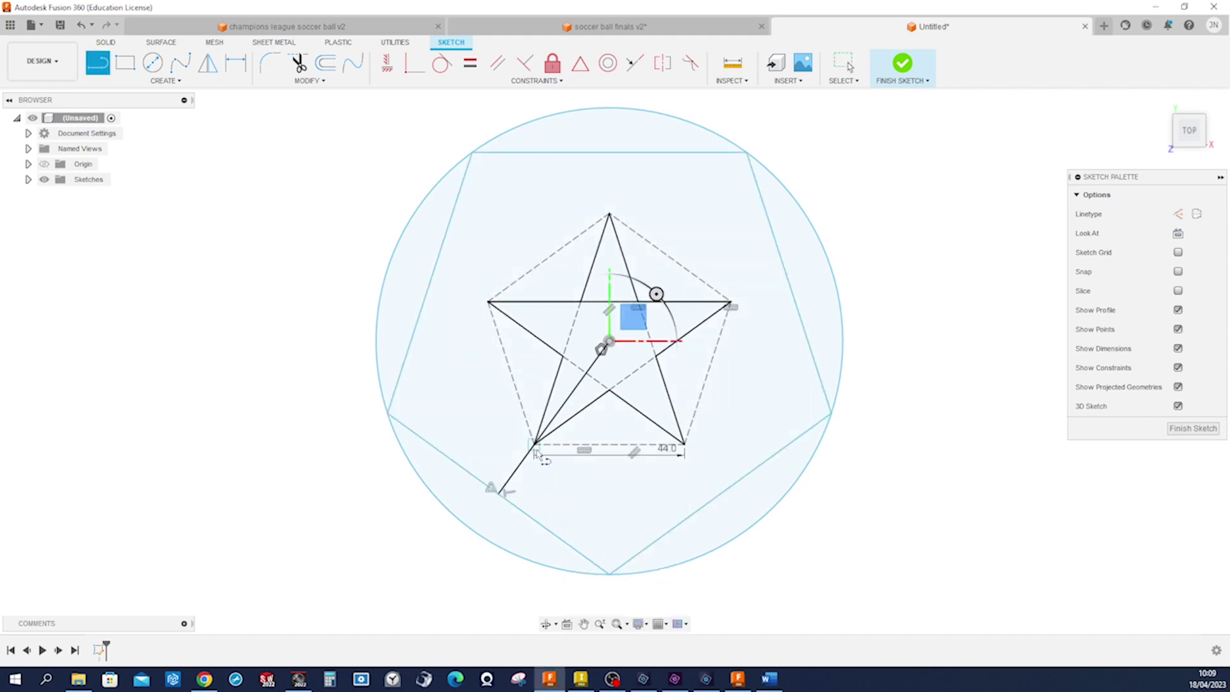
click(536, 446)
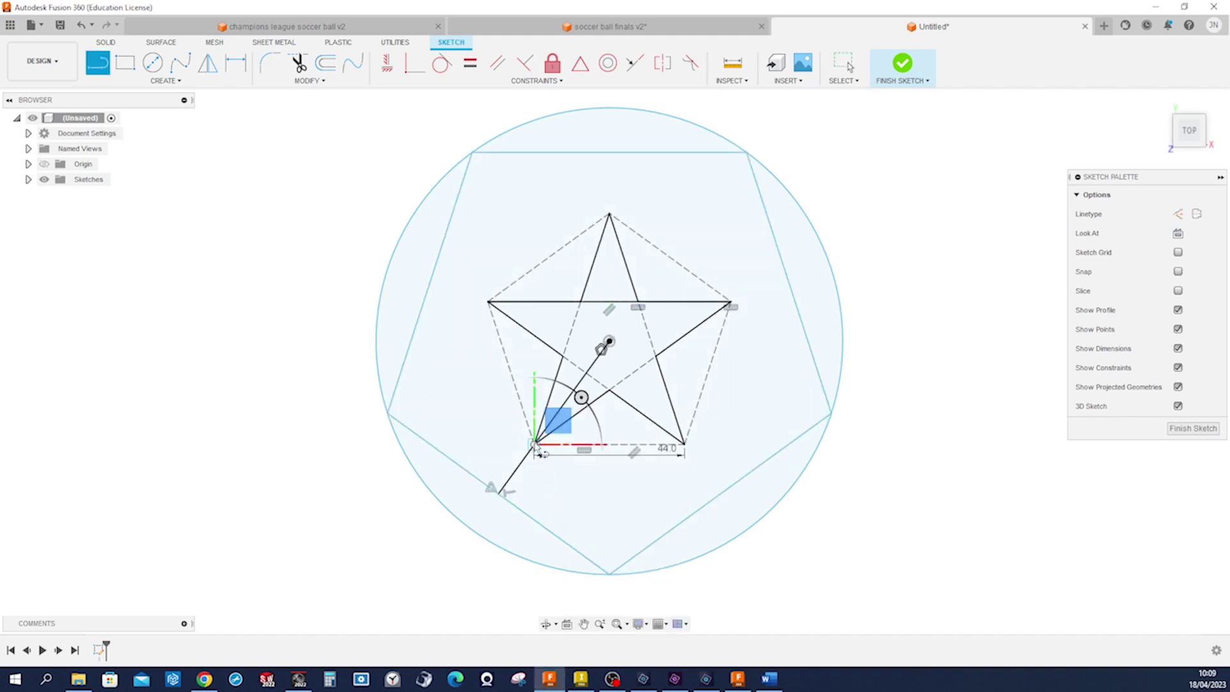
click(609, 575)
key(Escape)
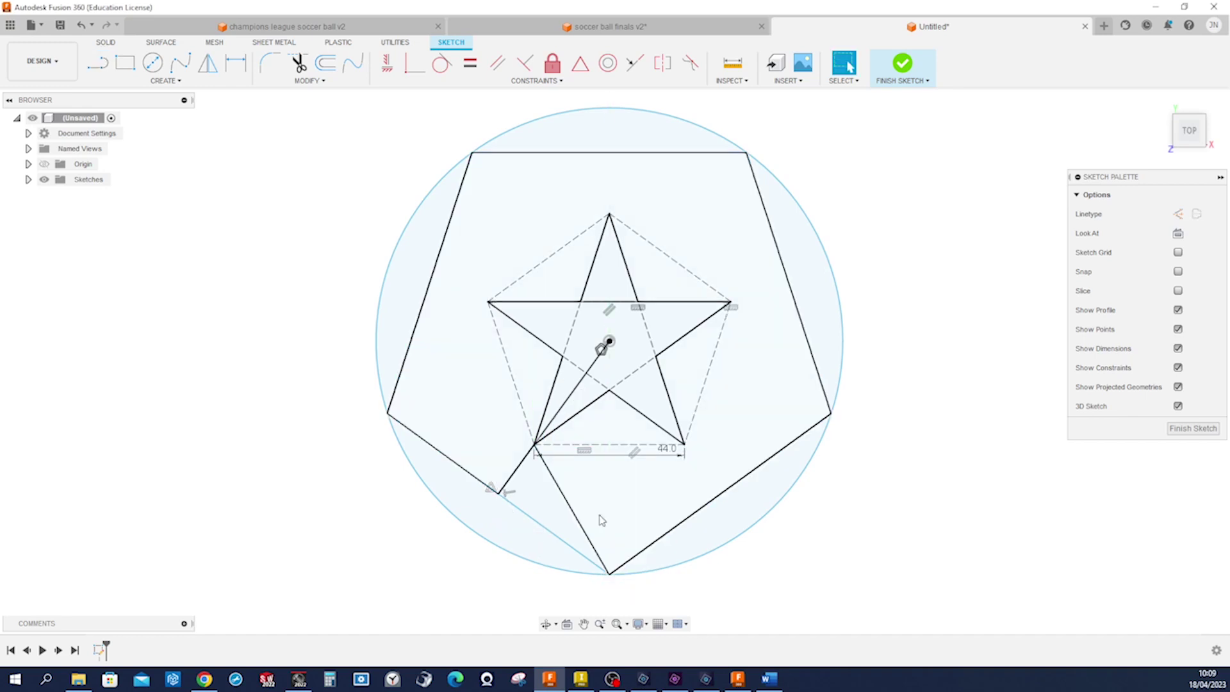
Step: Draw a short line from the star's lower-left point towards the lower right, perpendicular to the line from the origin
key(s)
click(625, 539)
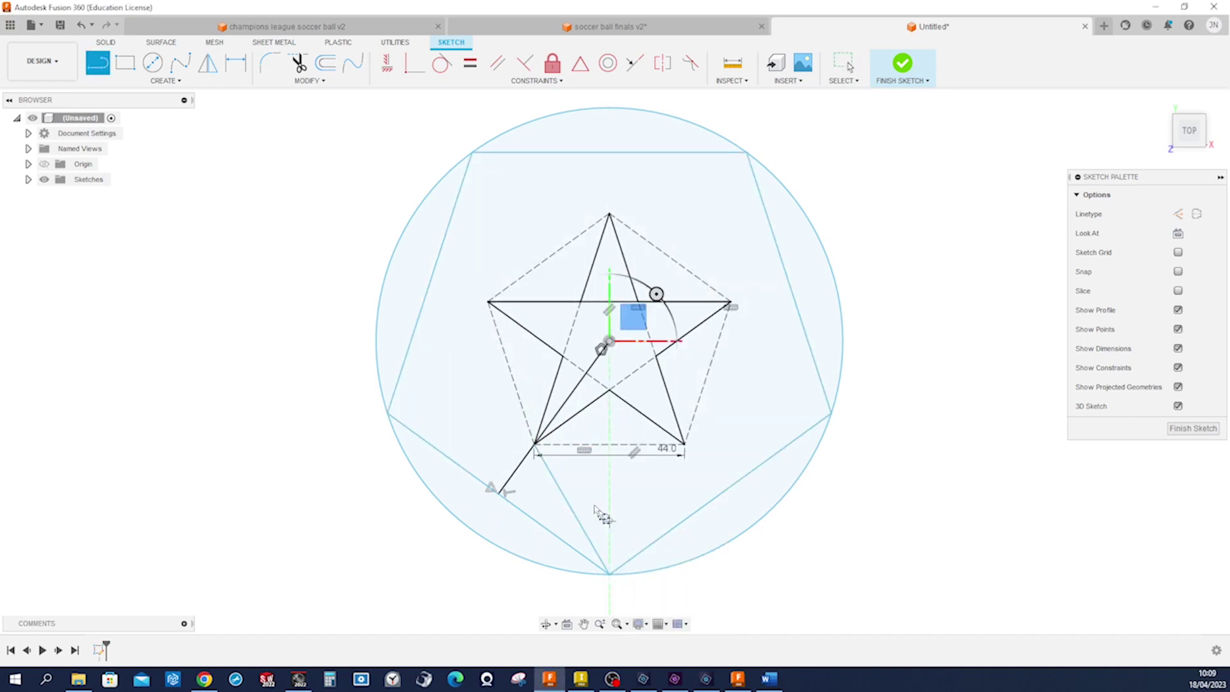
click(536, 445)
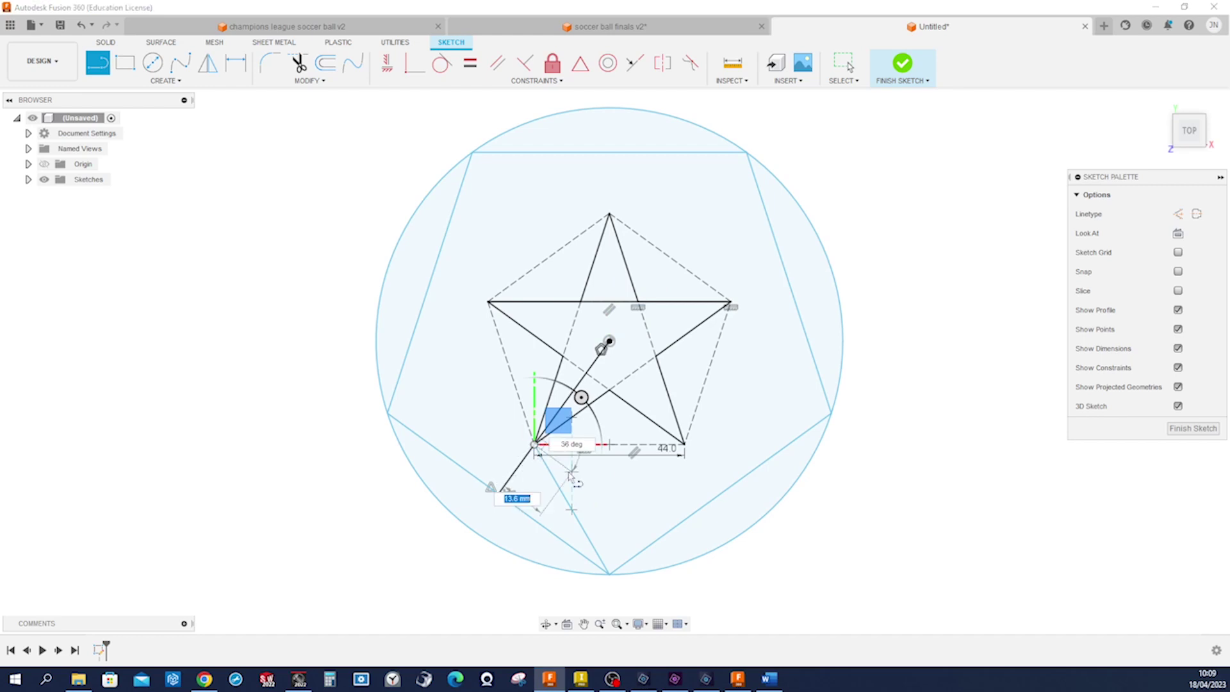
click(588, 484)
key(Escape)
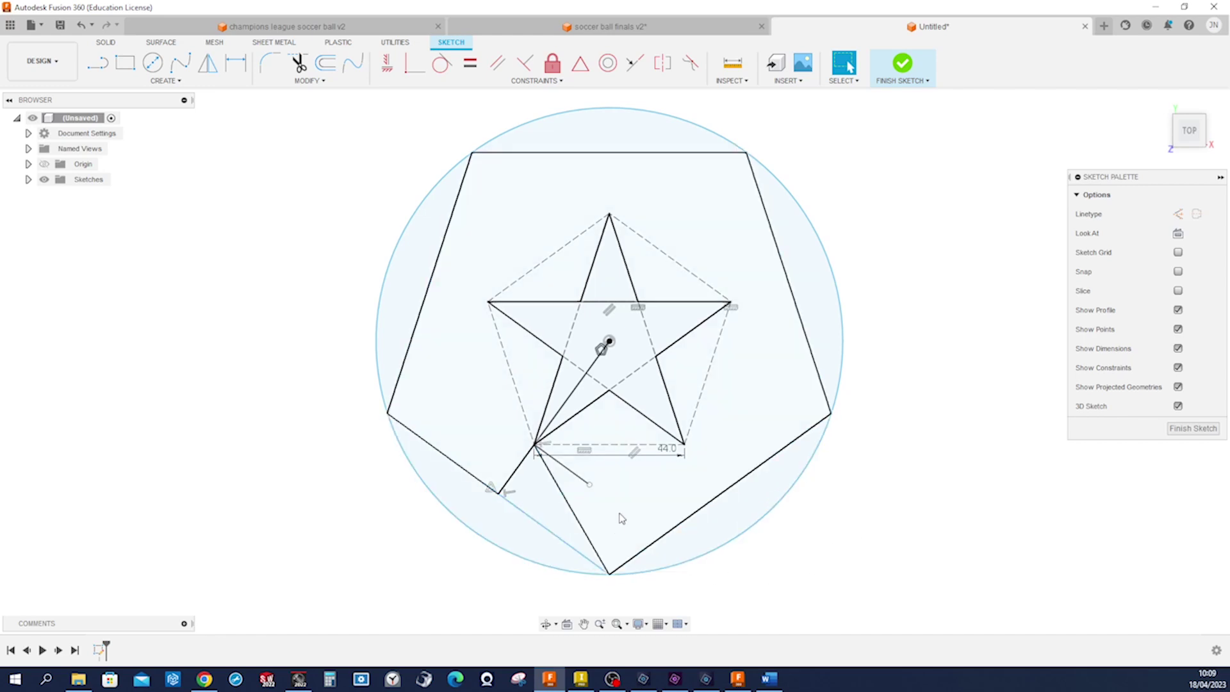
Step: Make the large pentagon's lower-left edge equal in length to the star's horizontal line and finish the sketch
key(s)
click(723, 544)
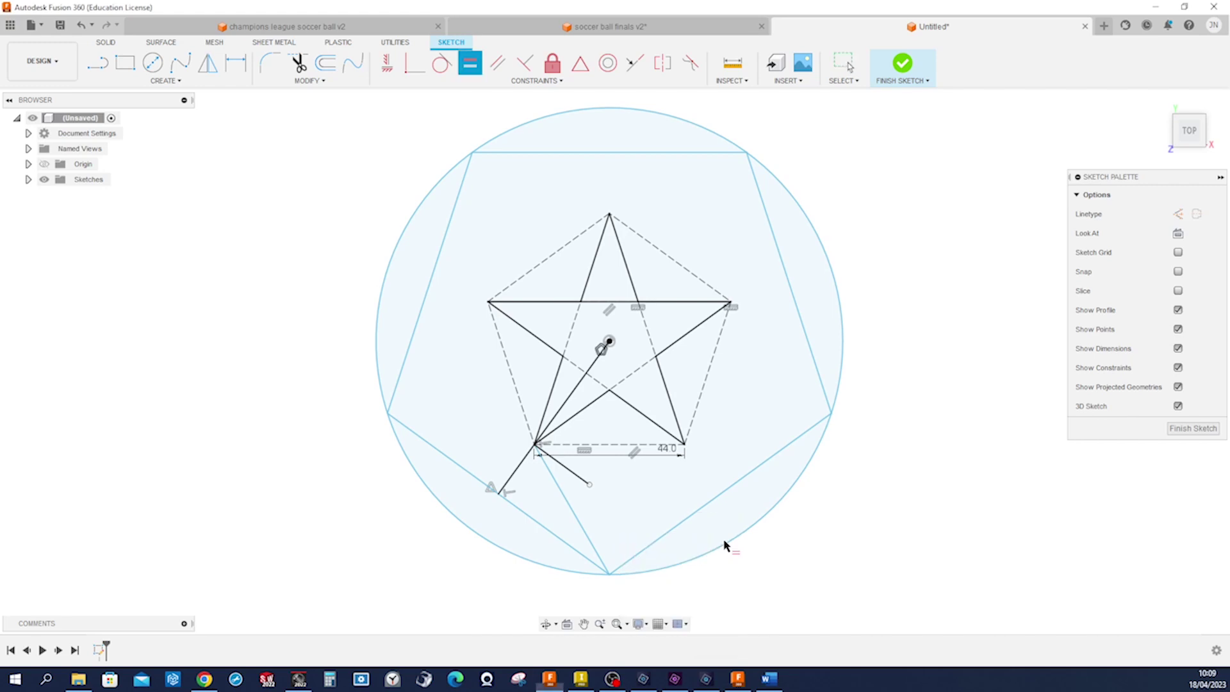
click(572, 549)
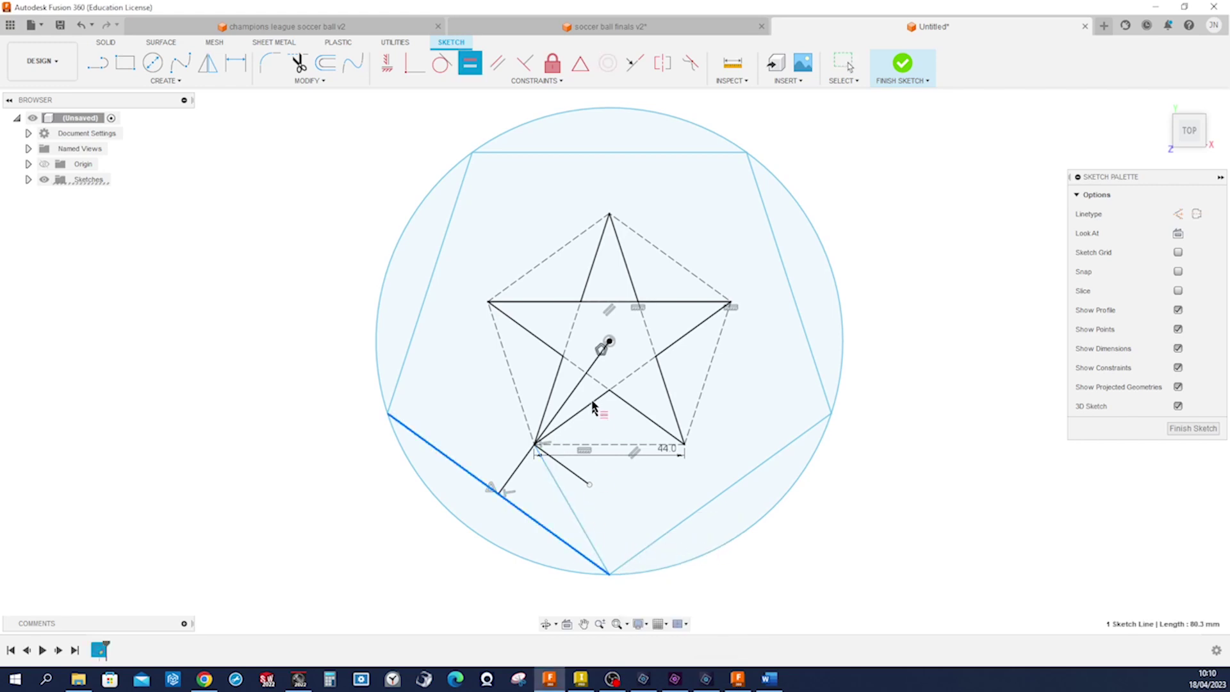
click(595, 302)
key(Escape)
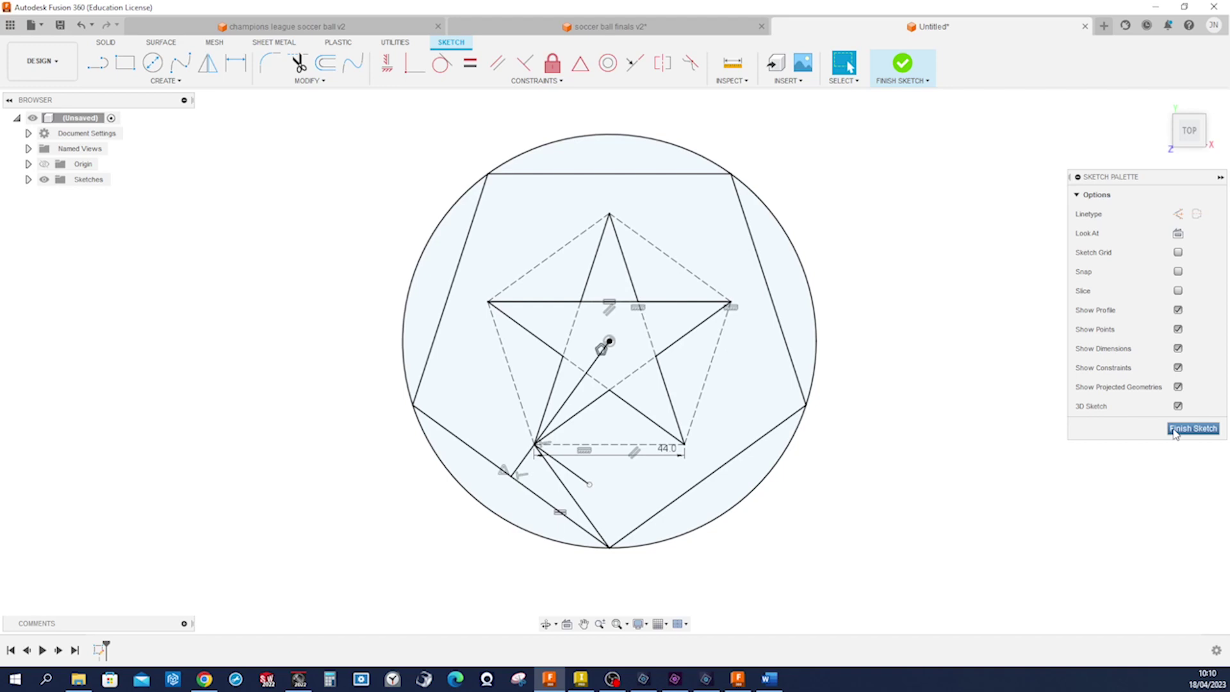
click(1192, 429)
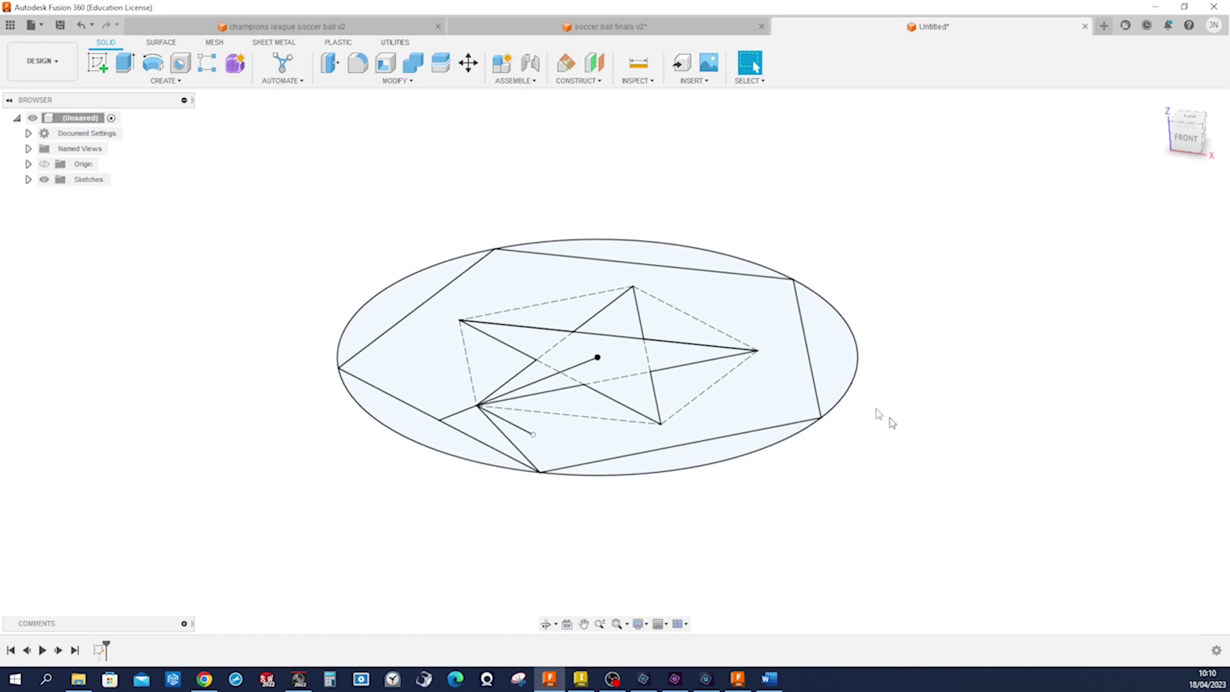
Step: Extrude the outer circle downward as a surface by -41.7 mm as a new body and show the sketch again
click(158, 43)
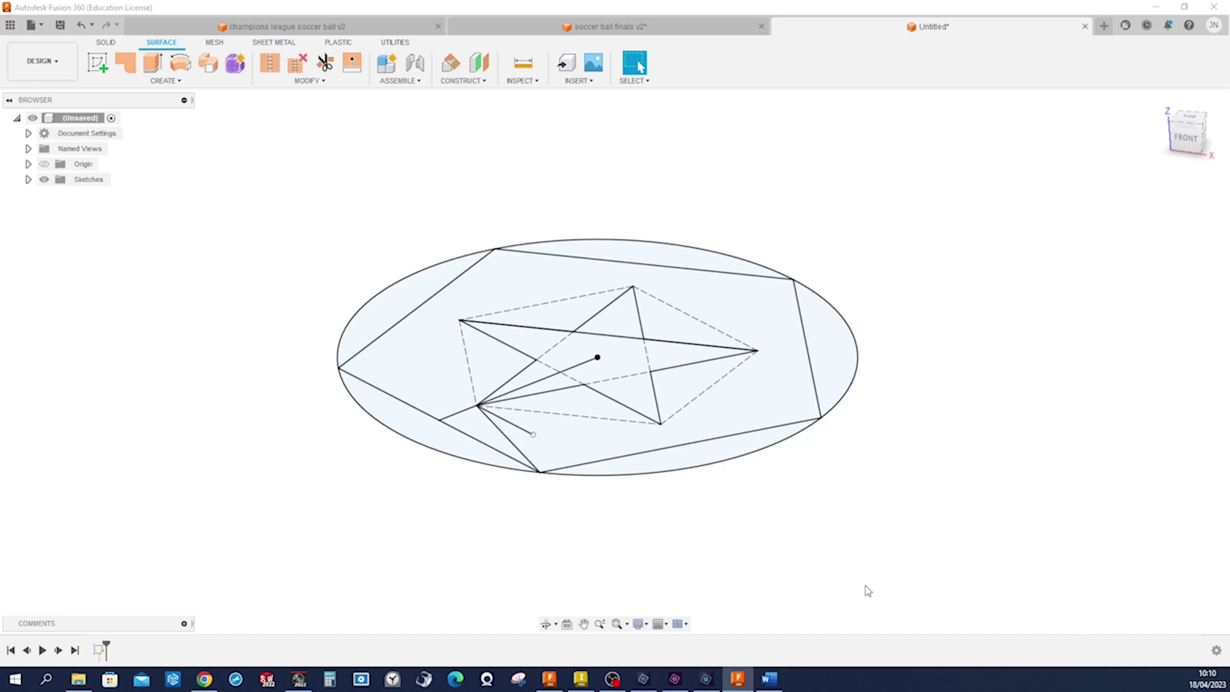
click(150, 64)
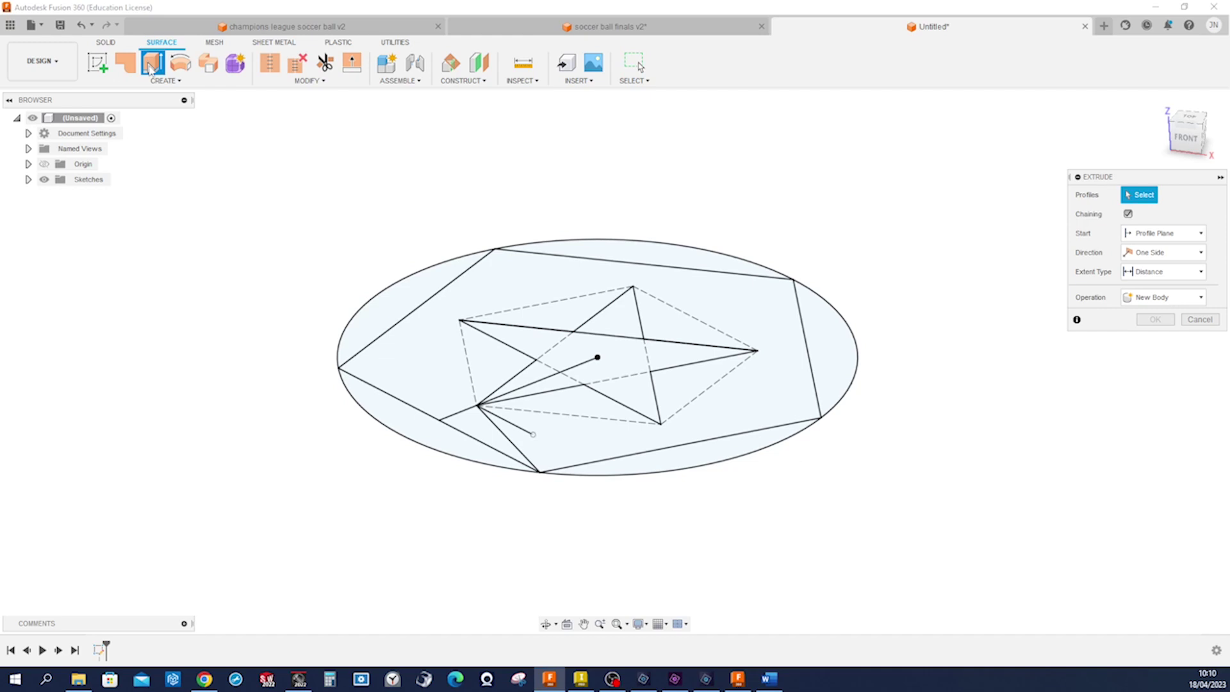
click(377, 428)
drag(377, 413, 376, 577)
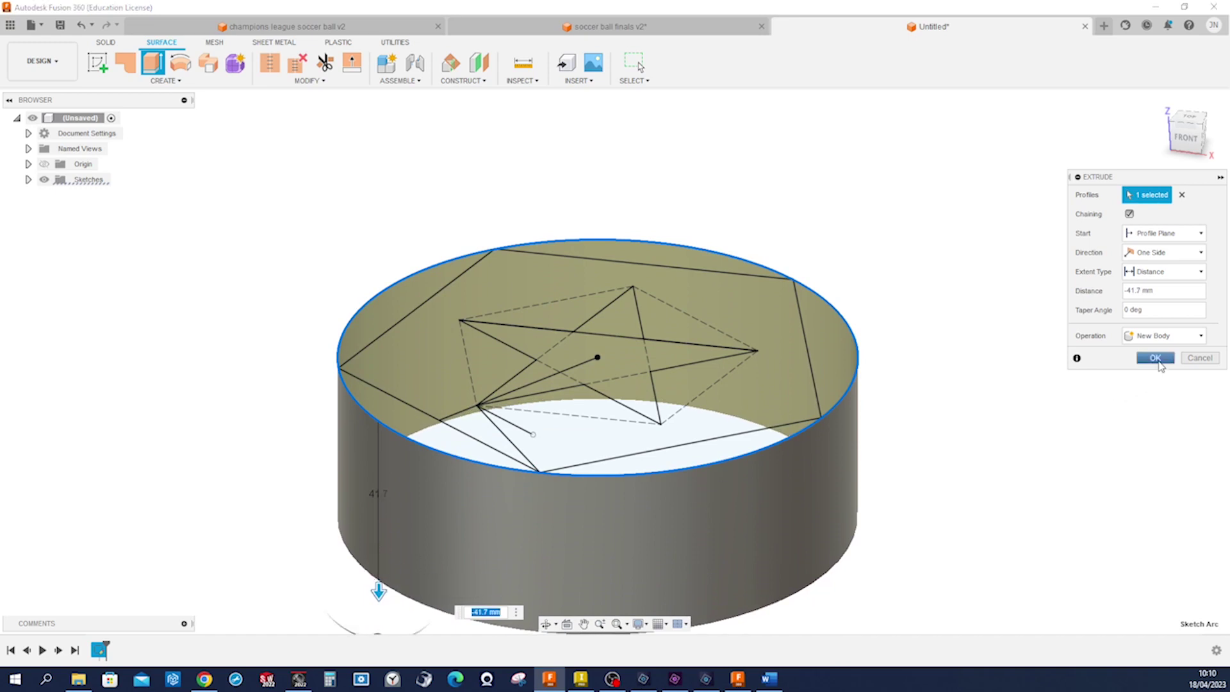
click(1155, 358)
click(28, 195)
click(55, 210)
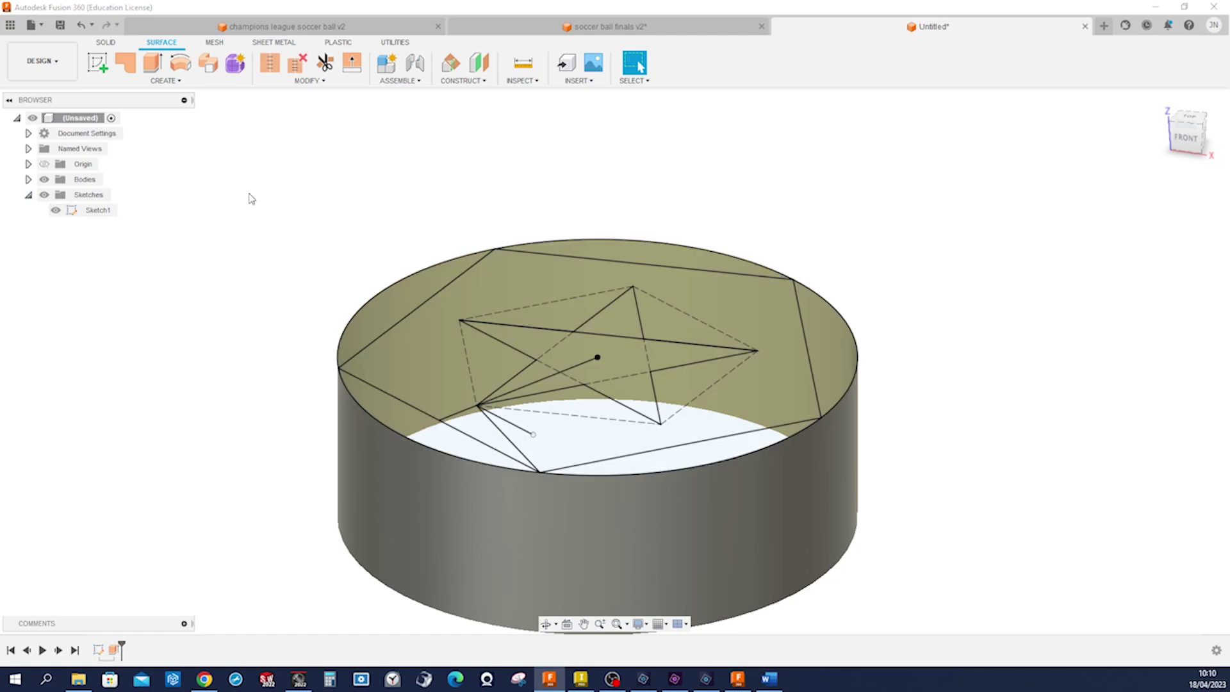
Step: Revolve the inner edge of the star's lower-right point 360 degrees around the short perpendicular line as a new surface, with chaining off
click(181, 62)
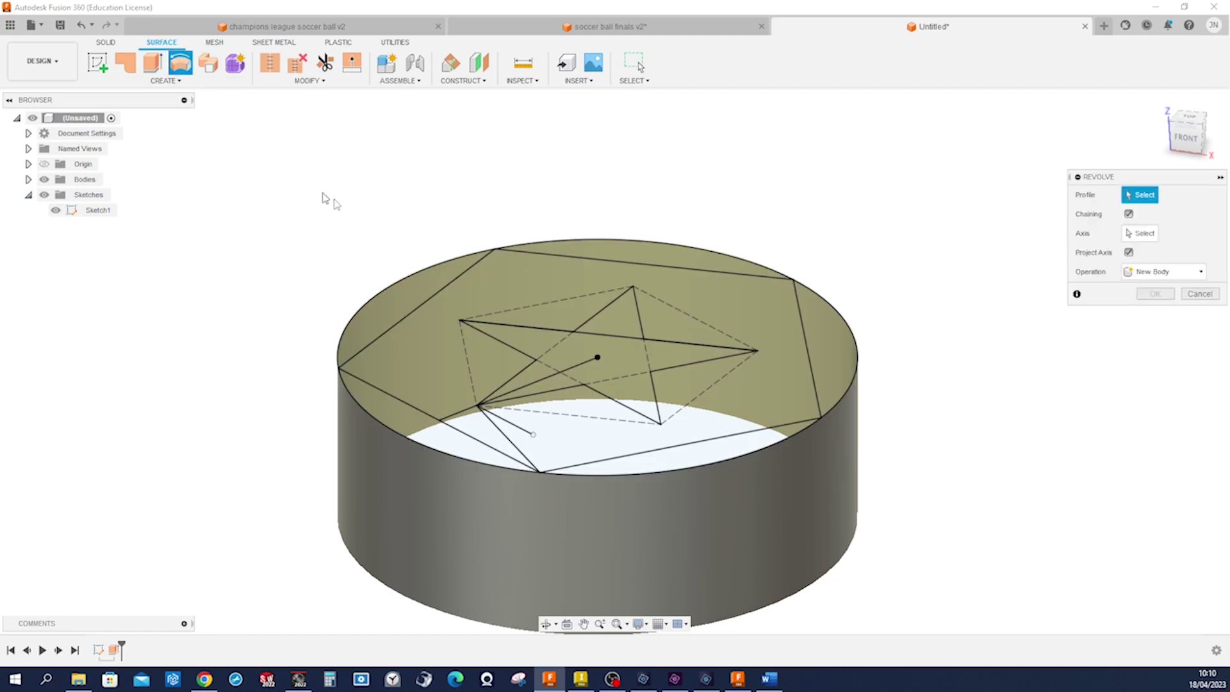
shift+middle_drag(537, 288, 632, 360)
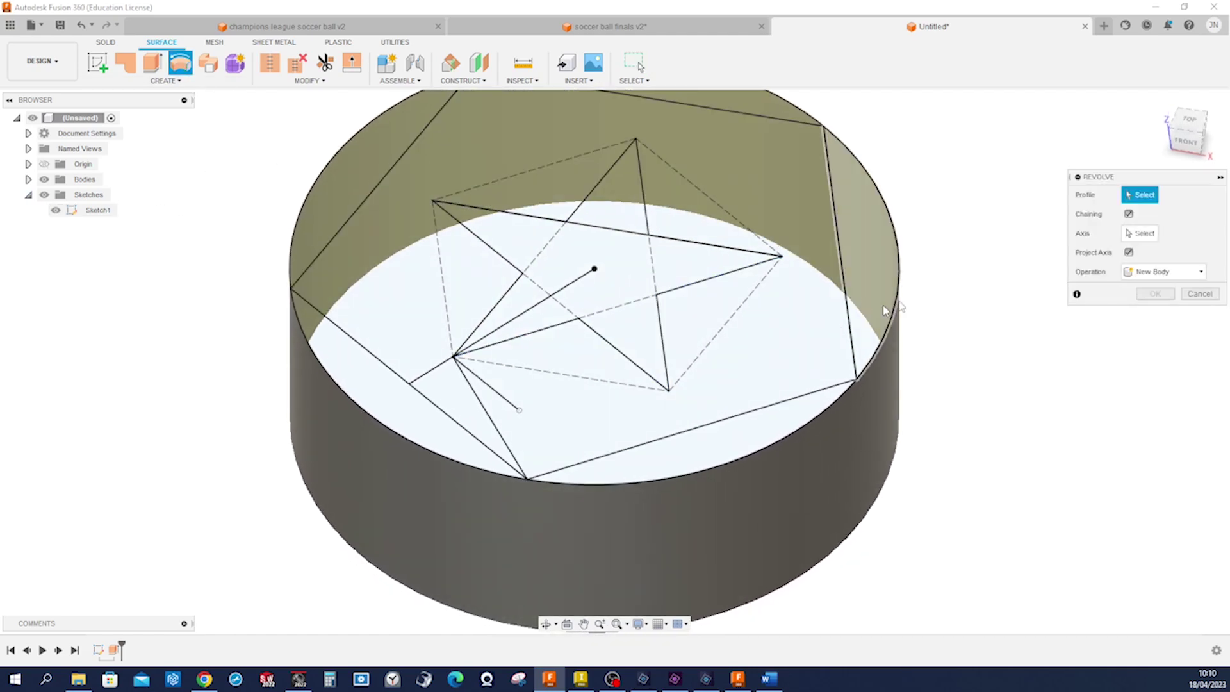
click(1129, 214)
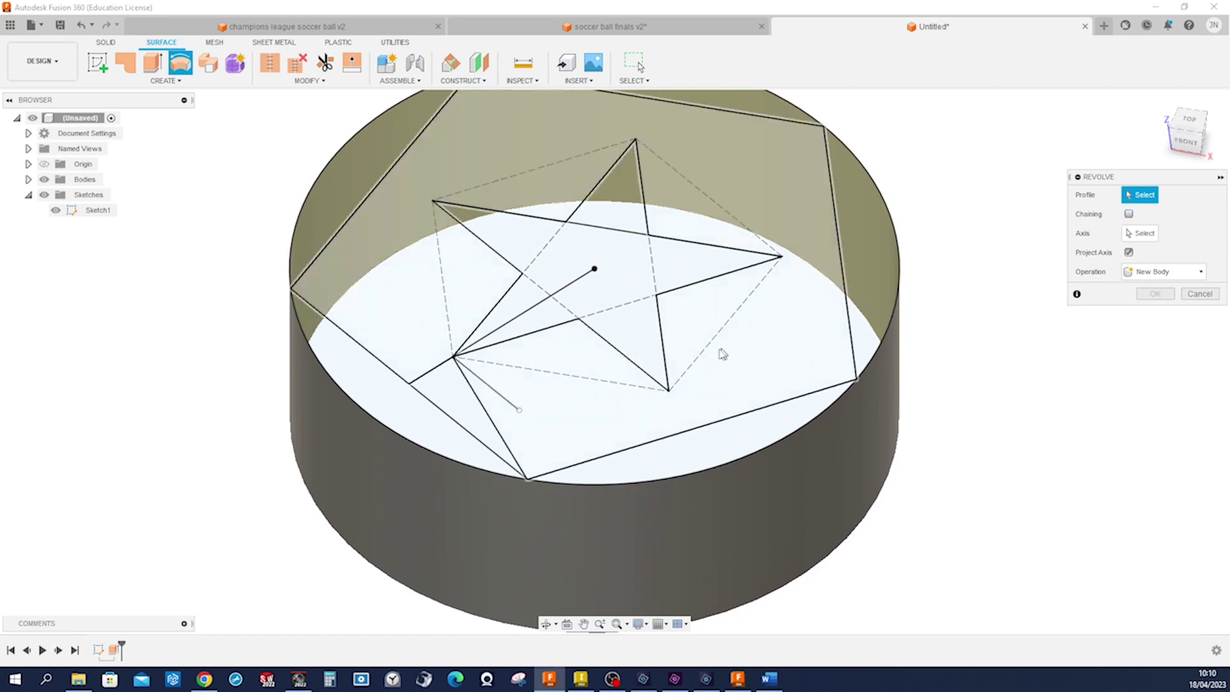
click(637, 369)
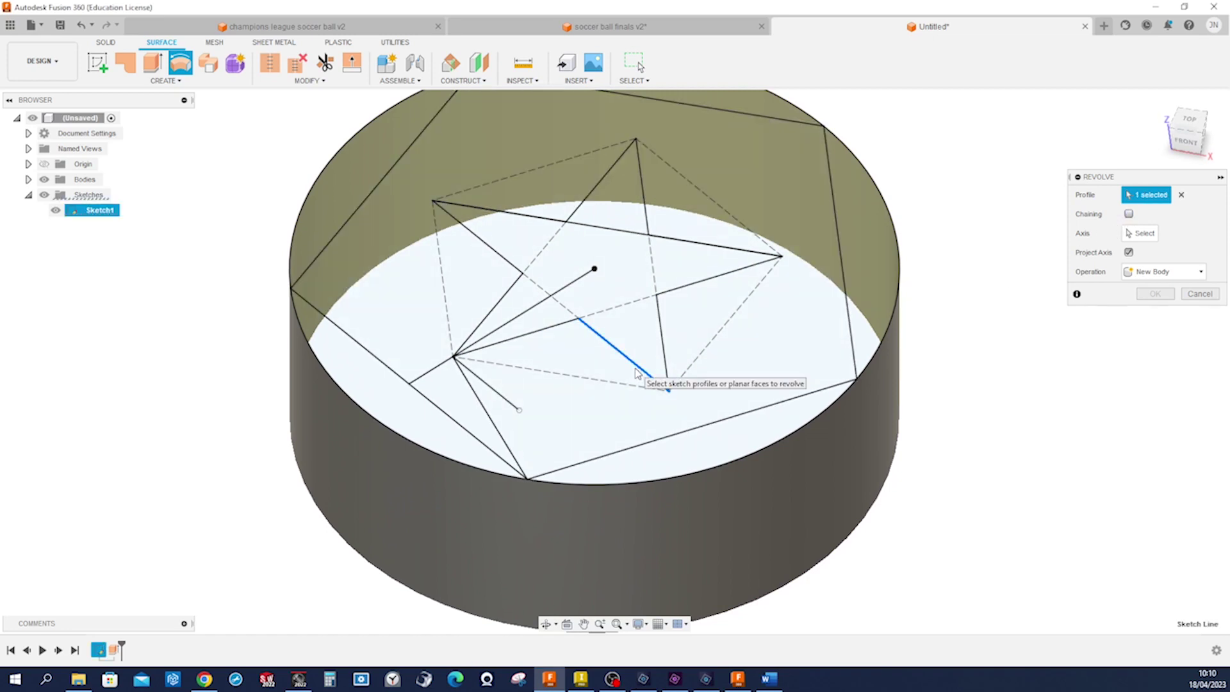
click(1141, 233)
click(504, 399)
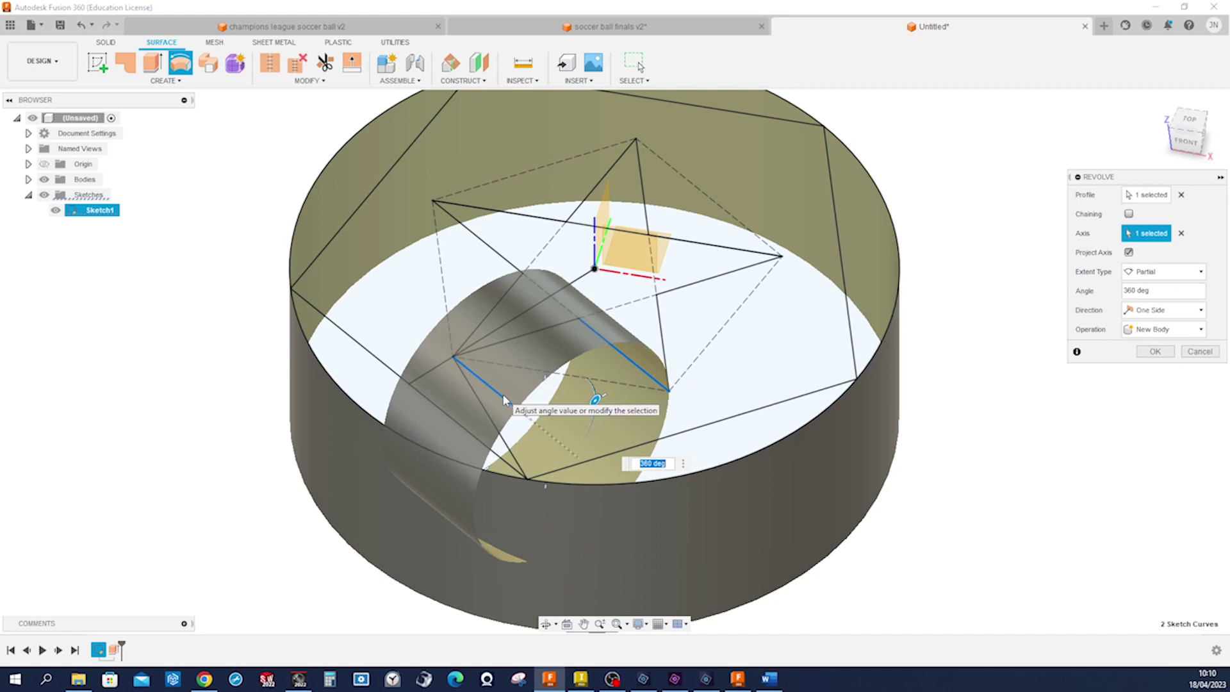
click(1155, 351)
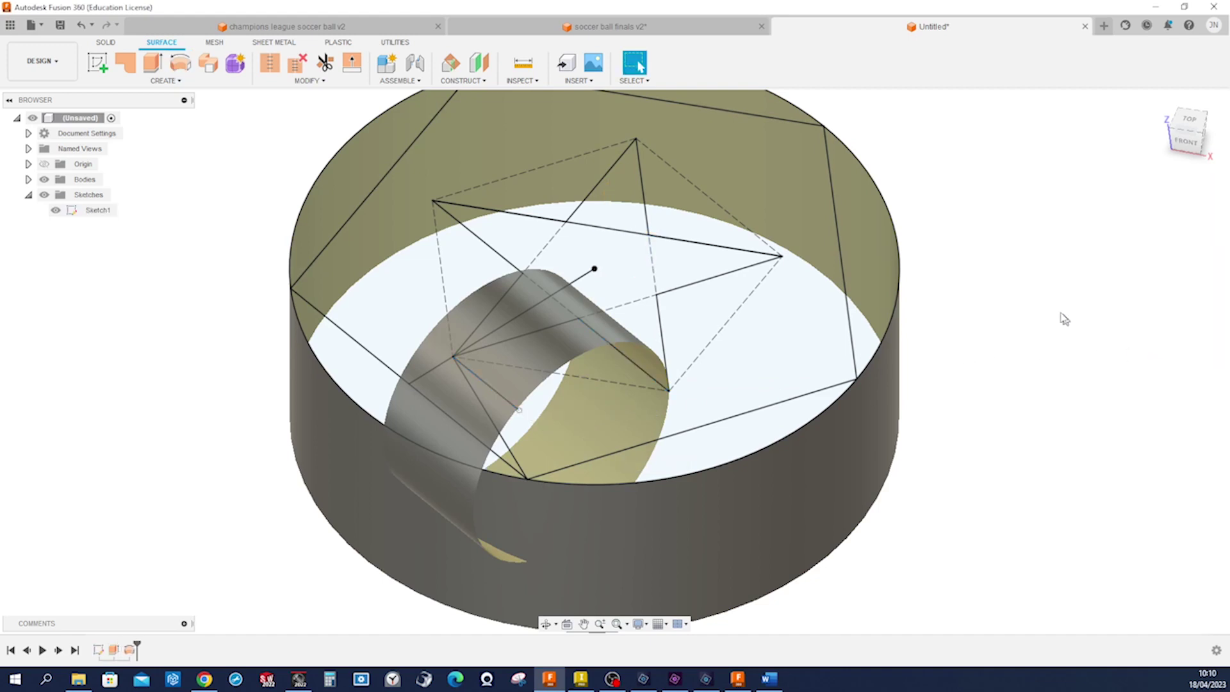
Step: Revolve the lower edge of the star's left point 360 degrees around the same short line as a second new surface body
scroll(501, 223, down, 2)
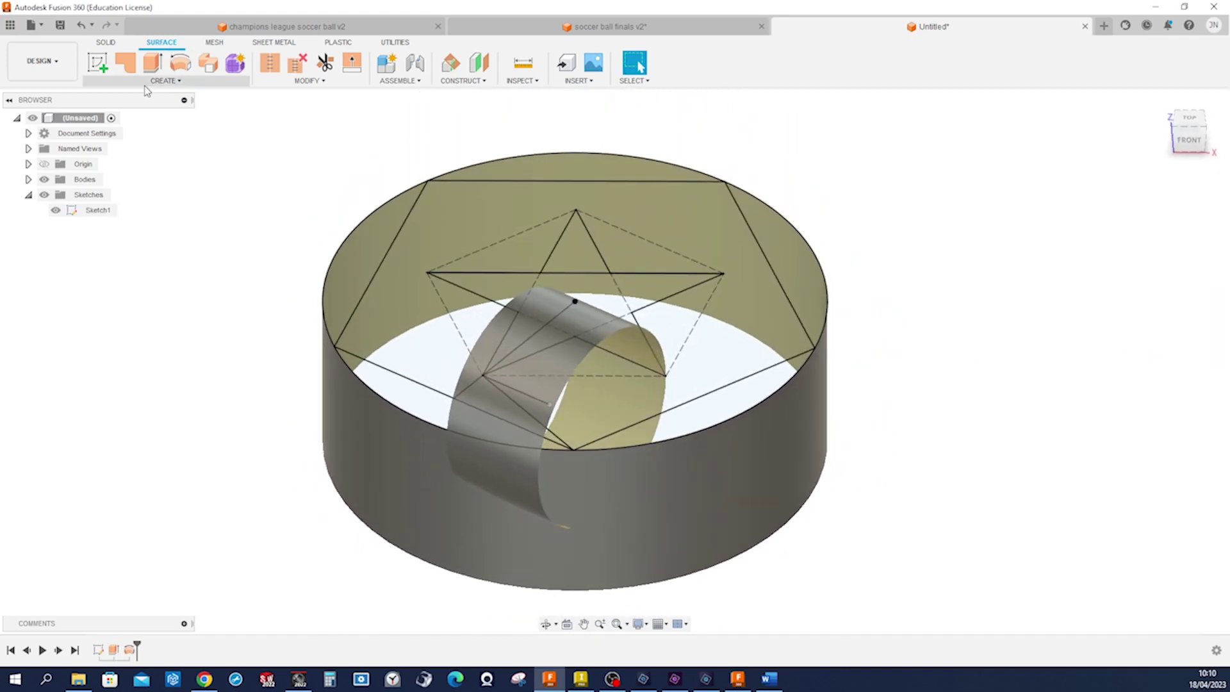
click(181, 62)
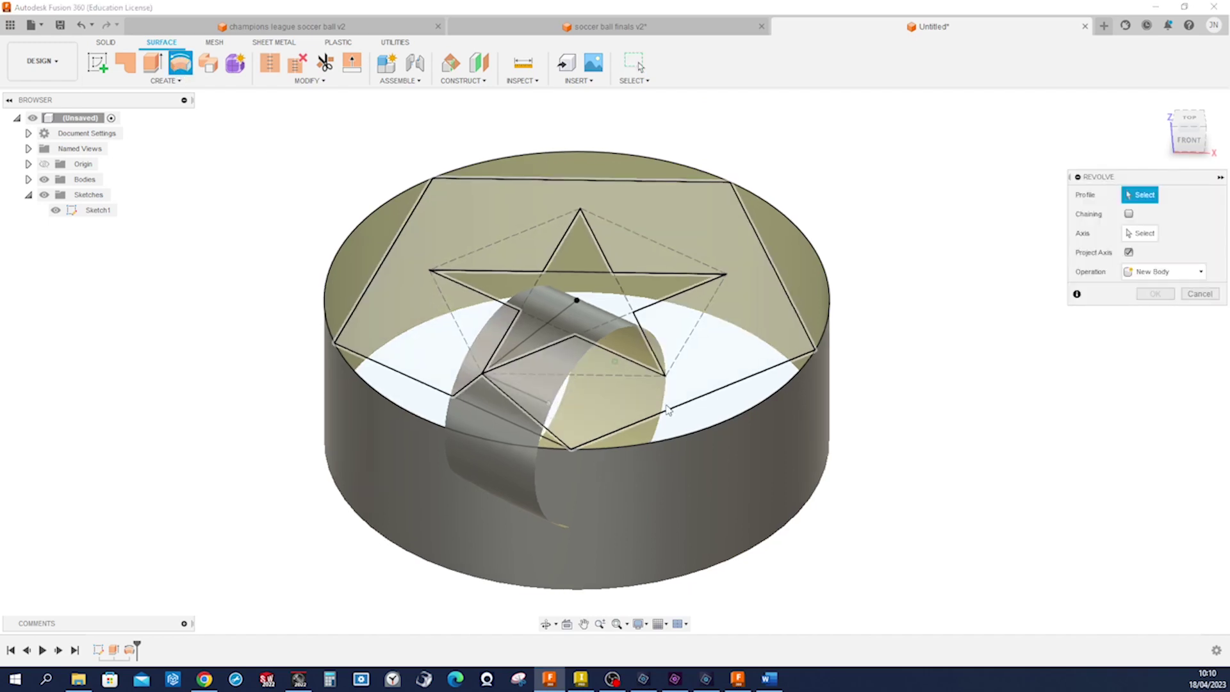
scroll(493, 287, up, 3)
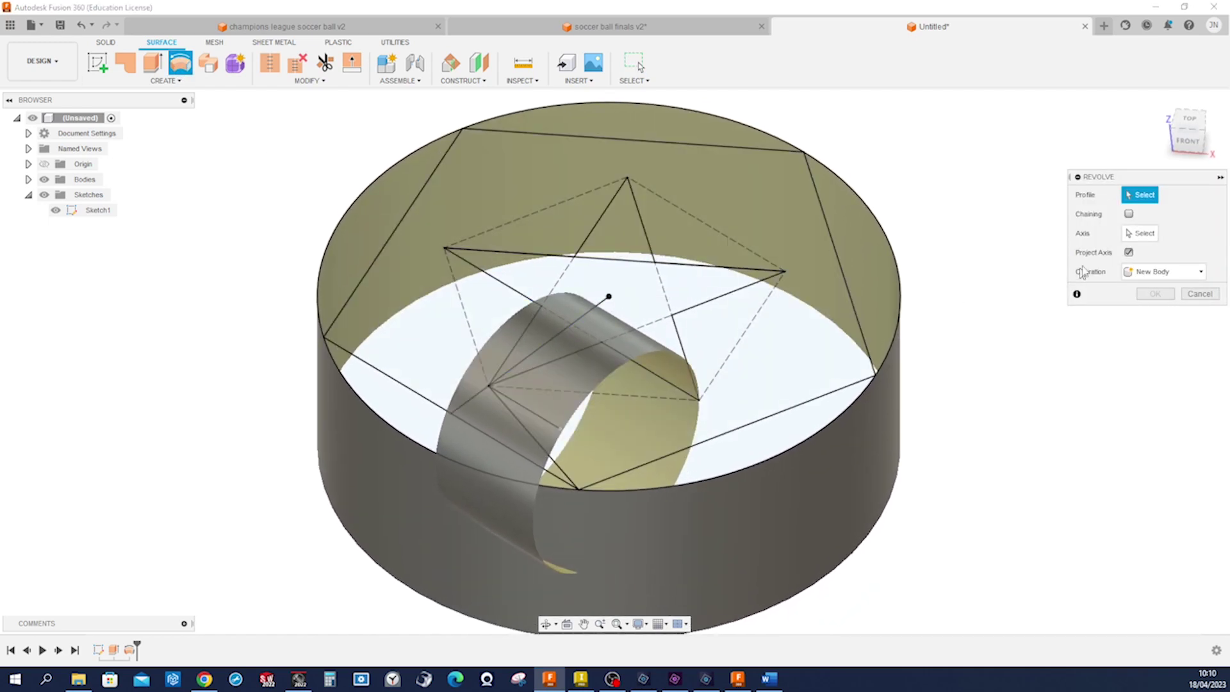
click(1130, 214)
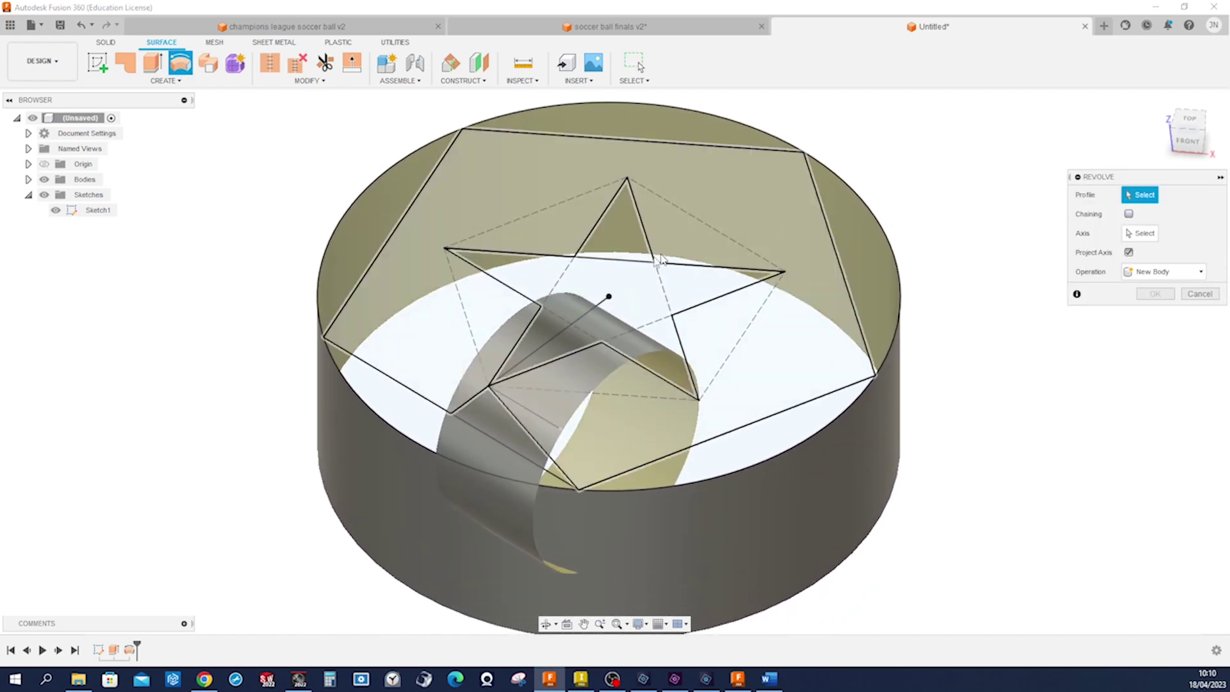
click(514, 292)
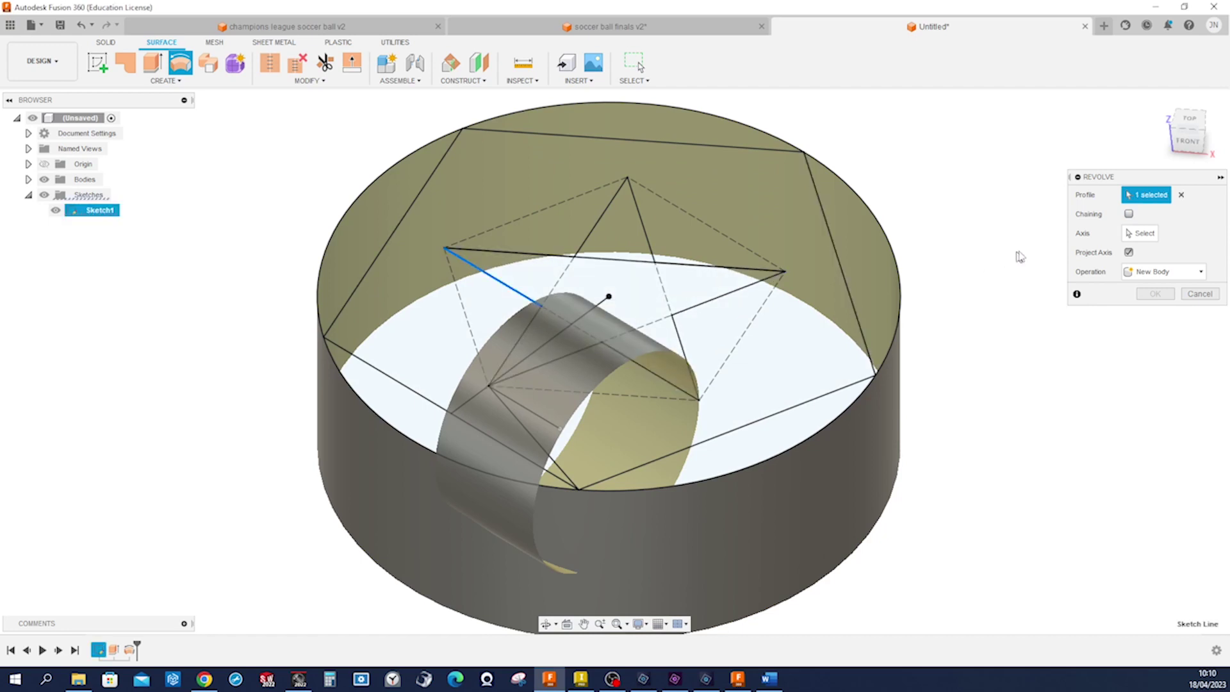
click(1140, 233)
shift+middle_drag(582, 446, 564, 448)
click(563, 446)
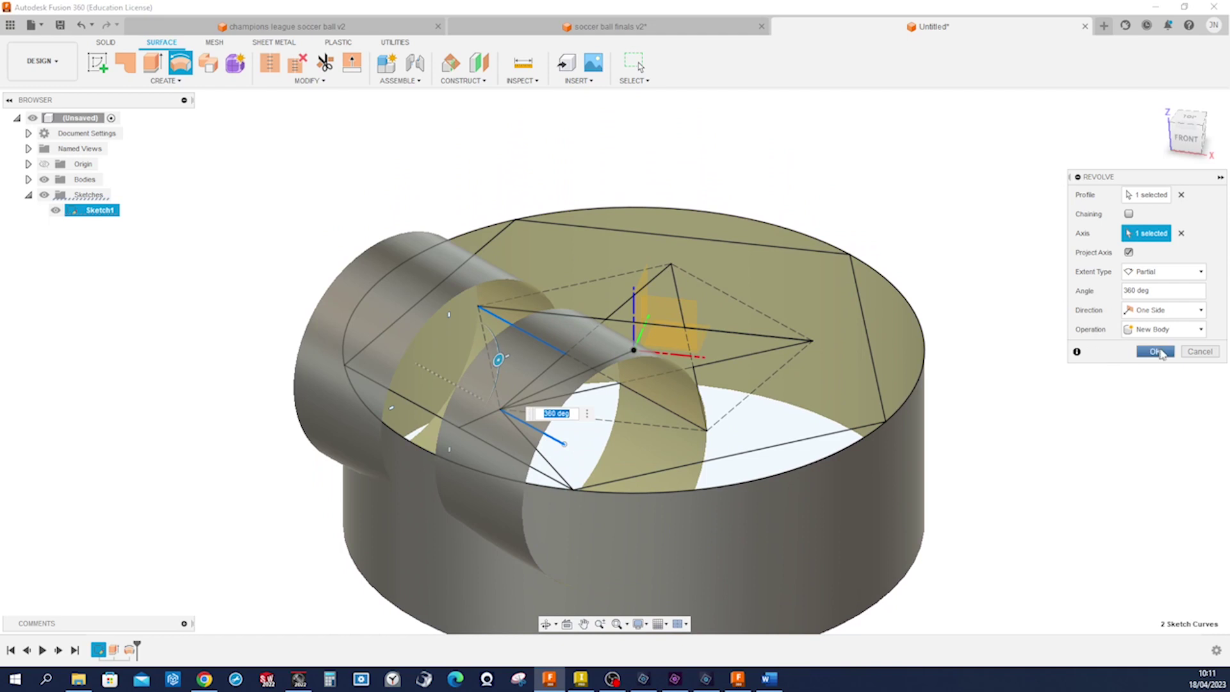
click(1155, 351)
Step: Trim away the parts of both revolved surfaces that lie outside the cylindrical surface, using the cylinder as the trim tool
shift+middle_drag(1095, 401, 898, 222)
click(324, 62)
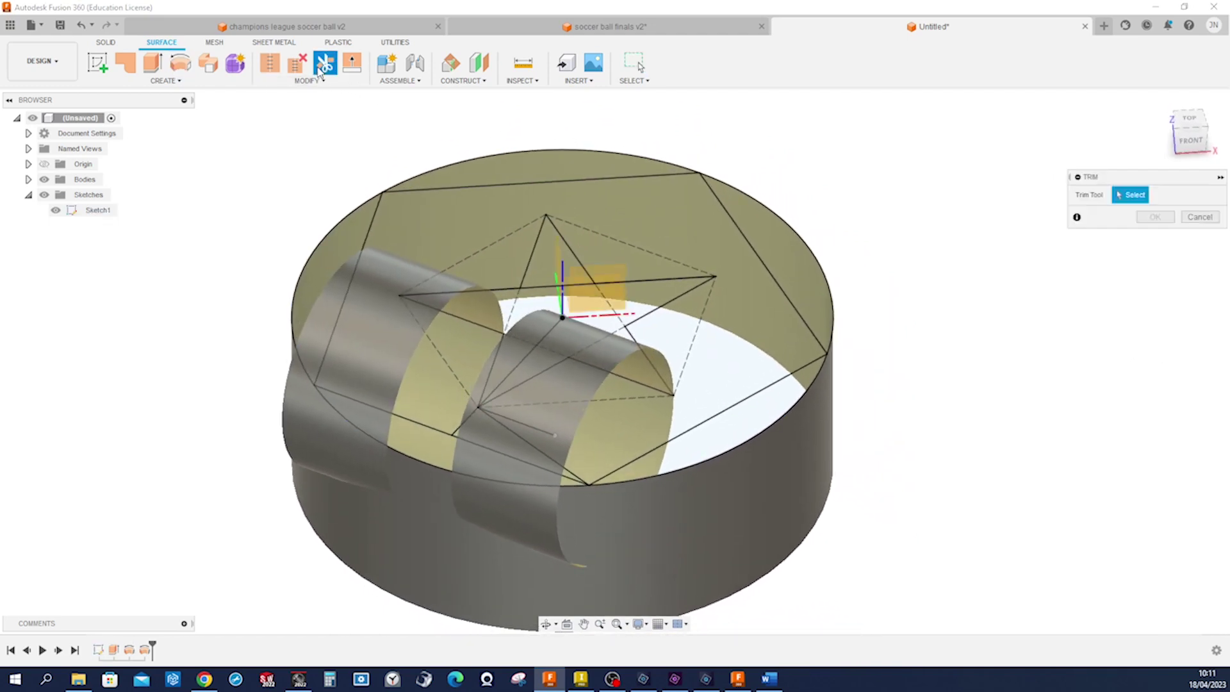
shift+middle_drag(311, 452, 483, 502)
click(407, 535)
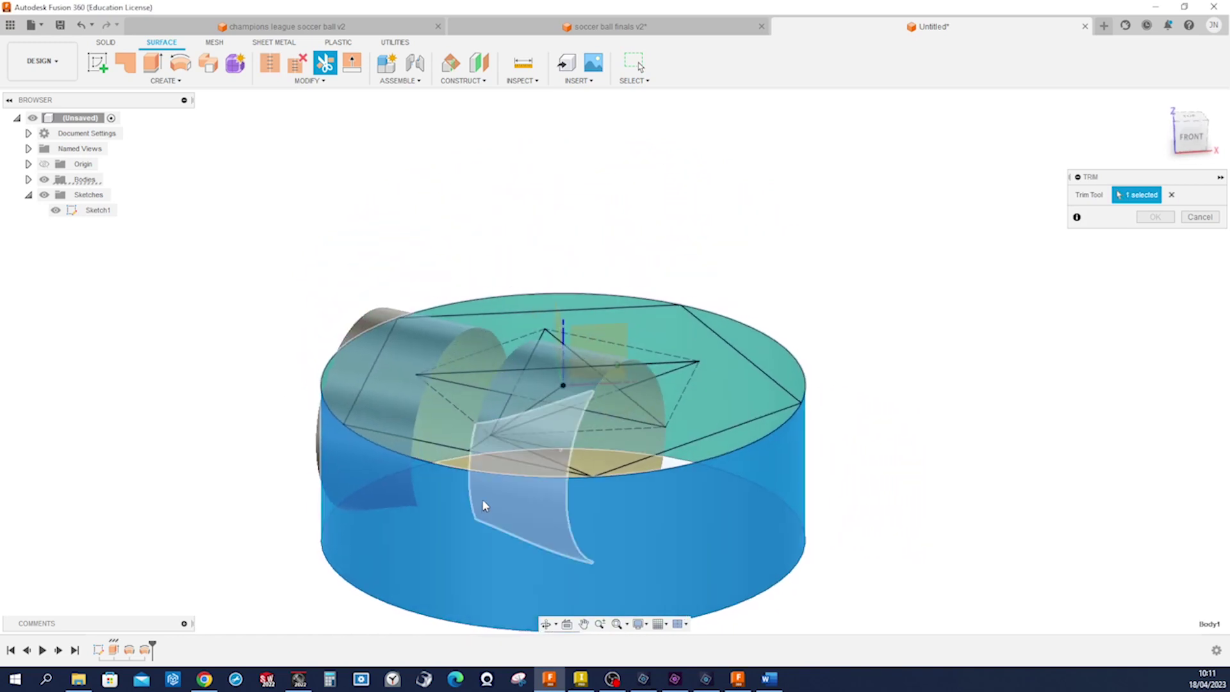
click(503, 453)
click(390, 432)
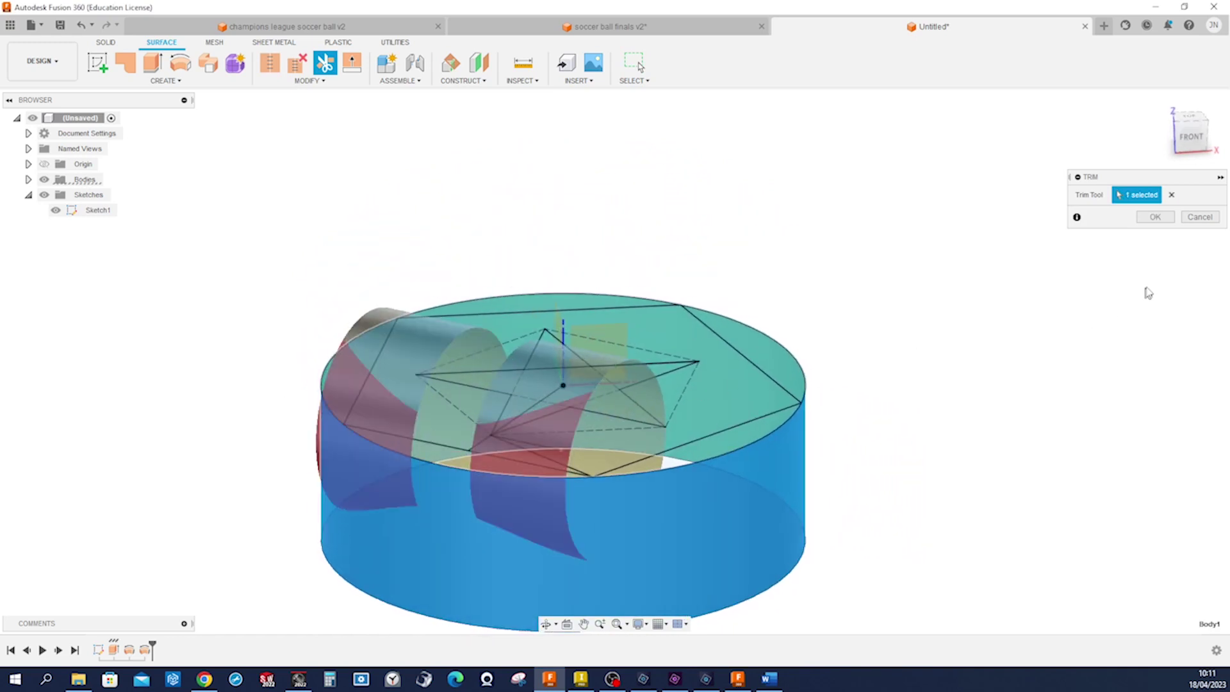
click(1155, 218)
Step: Hide the cylindrical surface Body1, leaving the two trimmed revolved surfaces and the sketch on display
shift+middle_drag(1107, 253, 727, 200)
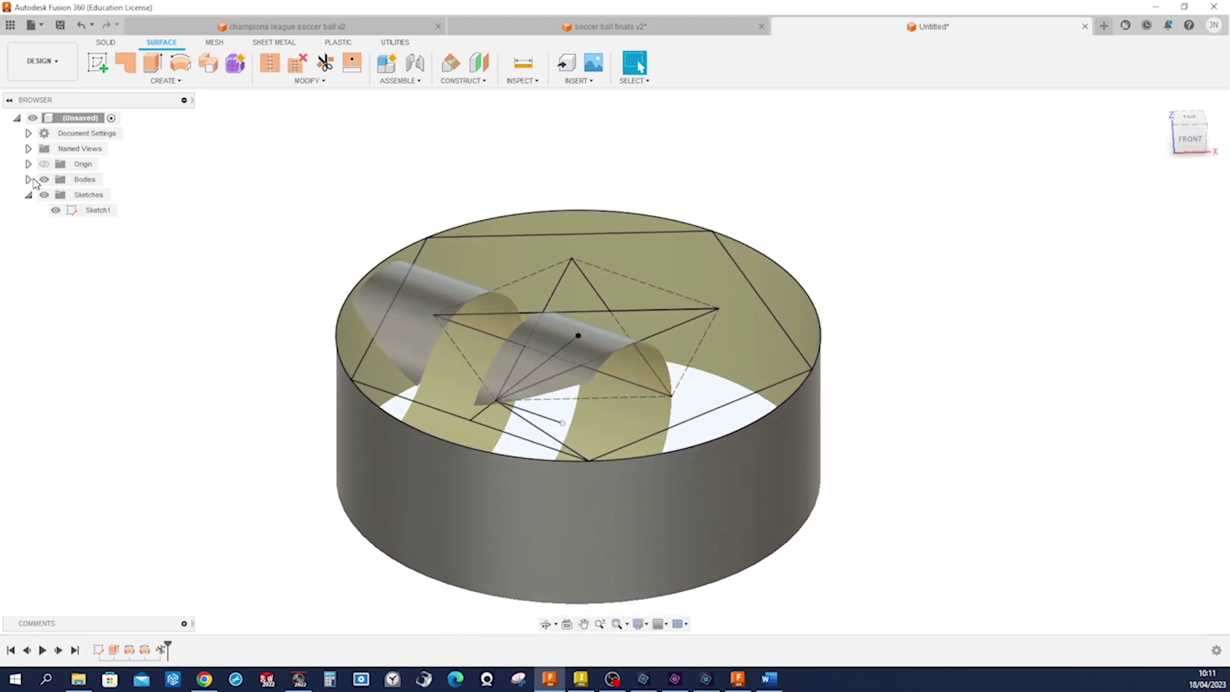
click(29, 180)
click(57, 196)
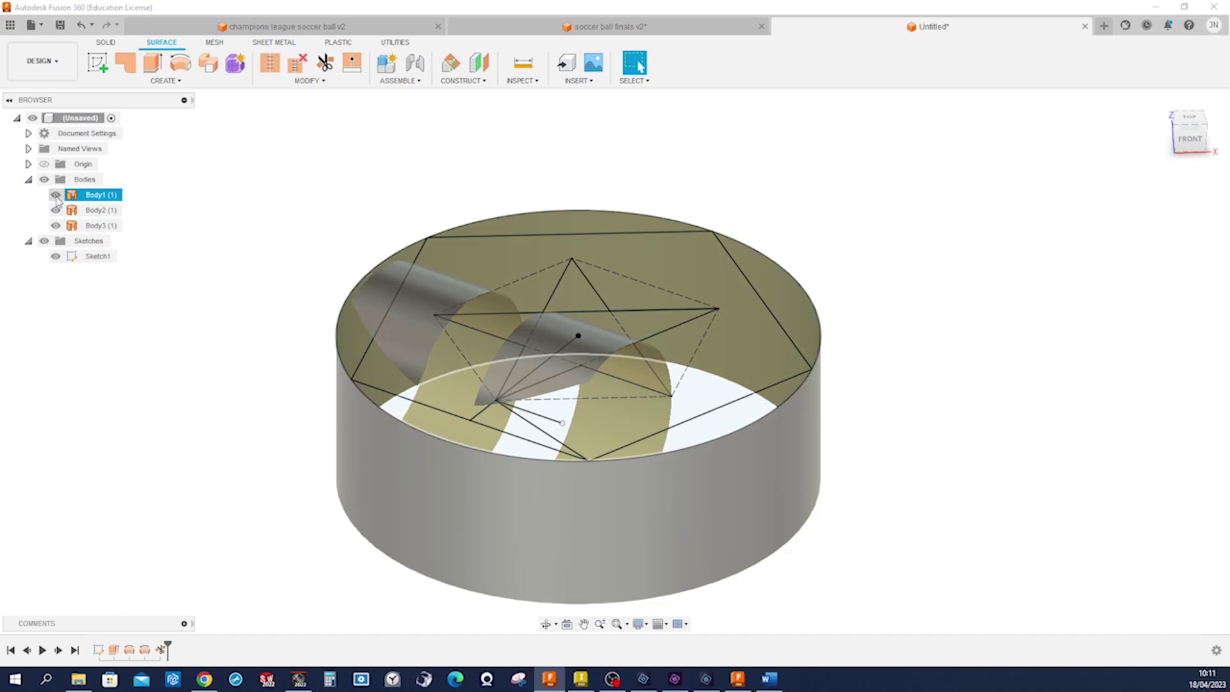
click(56, 196)
click(96, 225)
shift+middle_drag(225, 324, 945, 458)
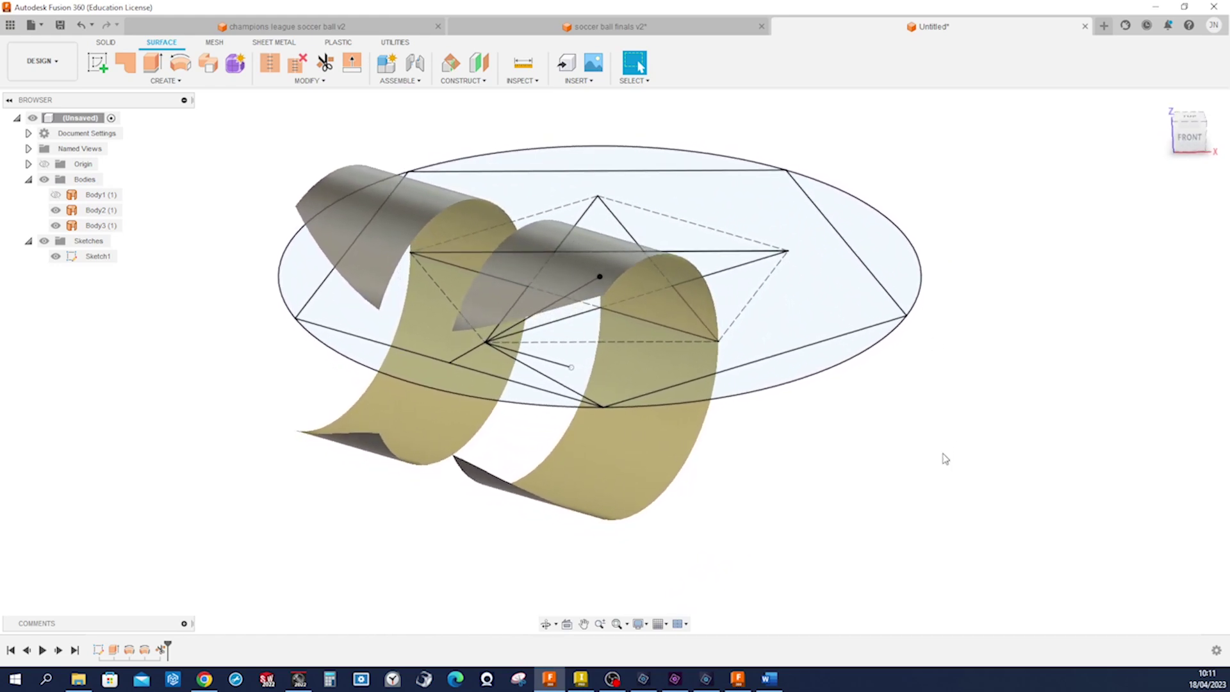
Step: Create a construction plane through three points: the star vertex at the short revolve line and the lower corner of each trimmed revolved surface
key(s)
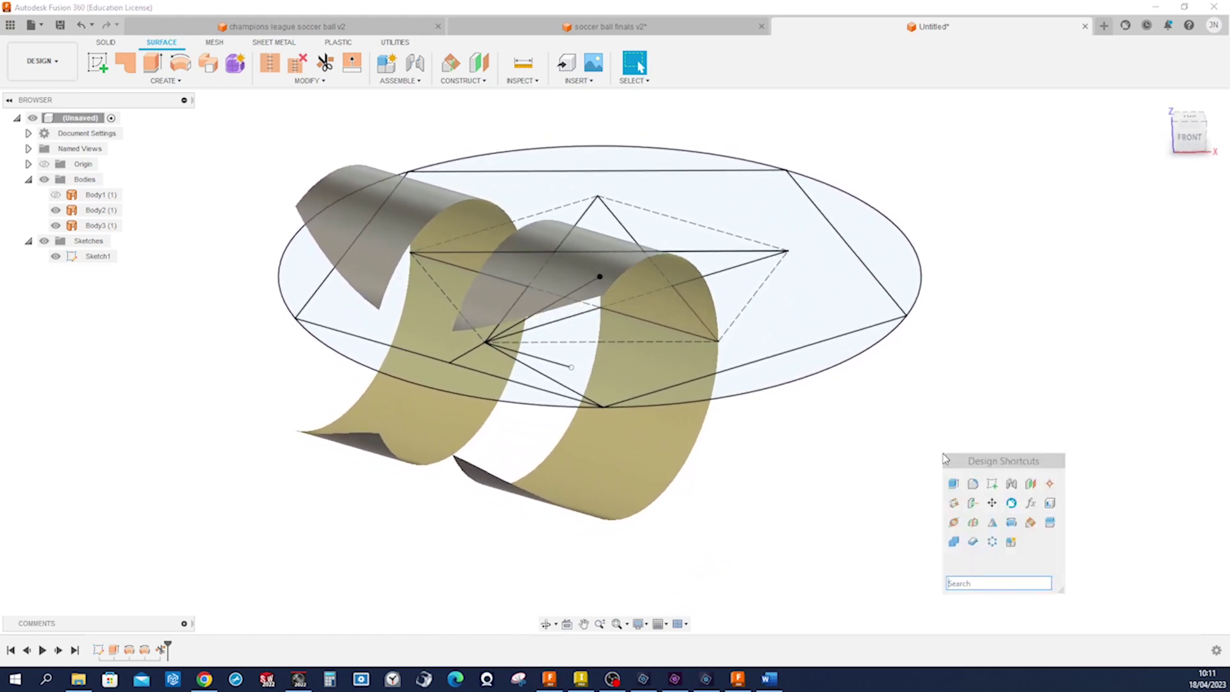
click(954, 503)
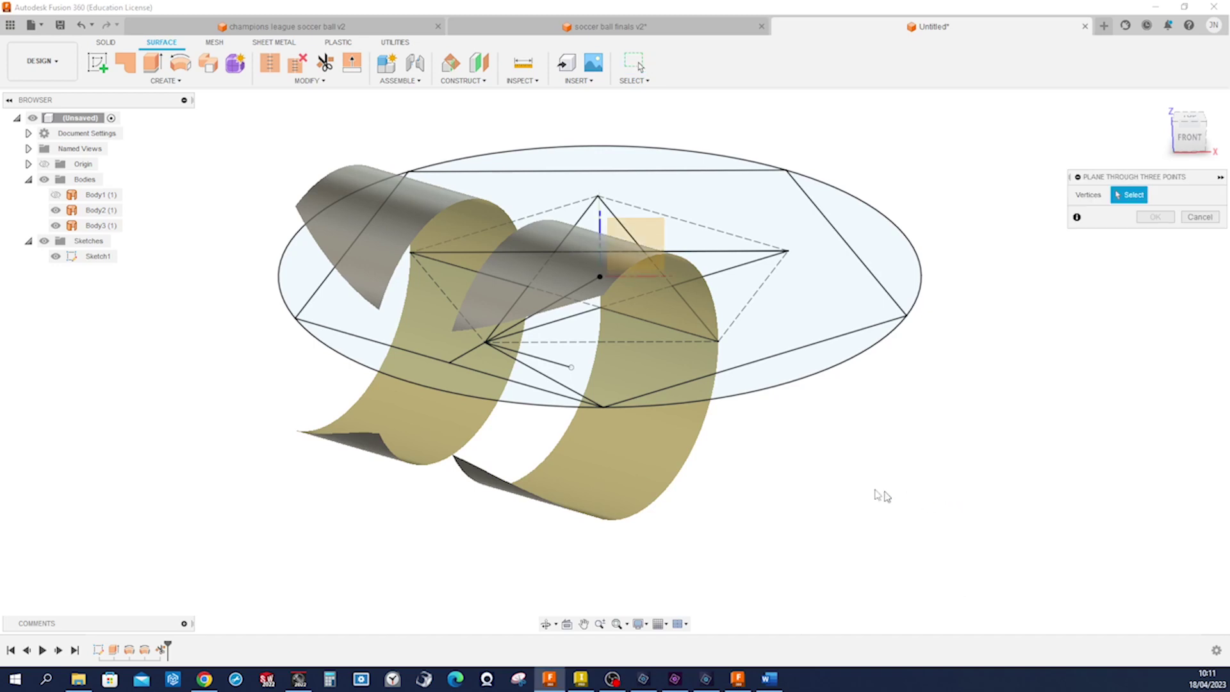
click(486, 344)
shift+middle_drag(457, 456, 728, 378)
click(722, 364)
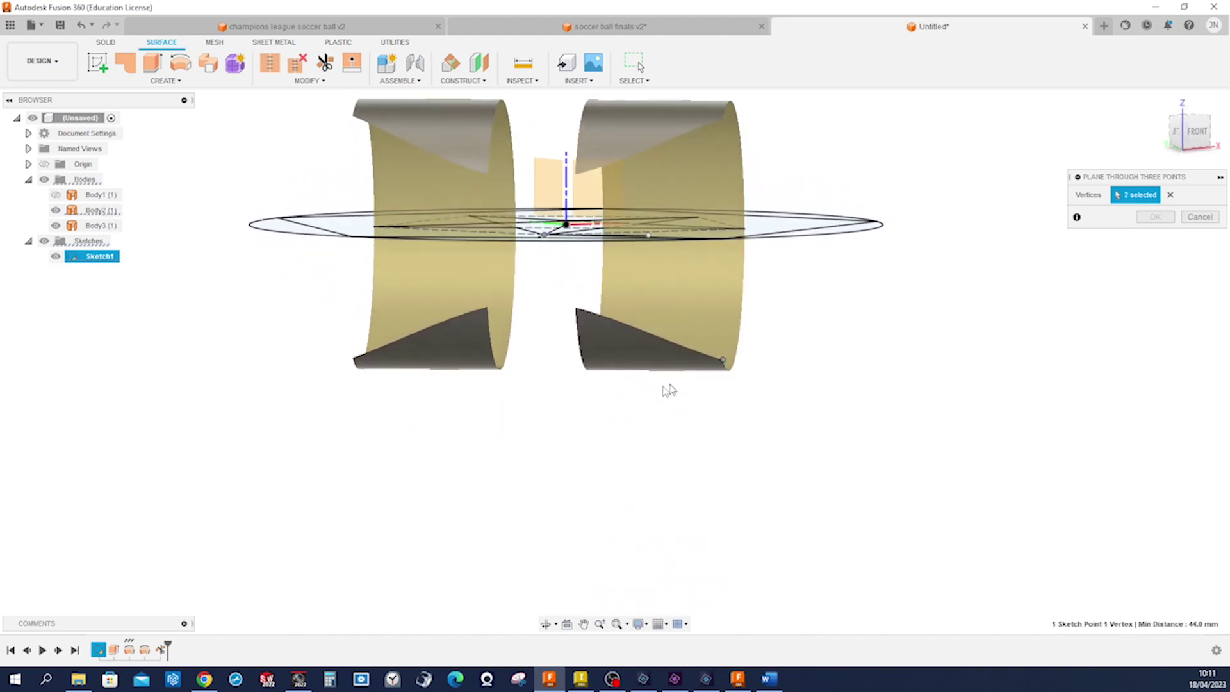
click(363, 357)
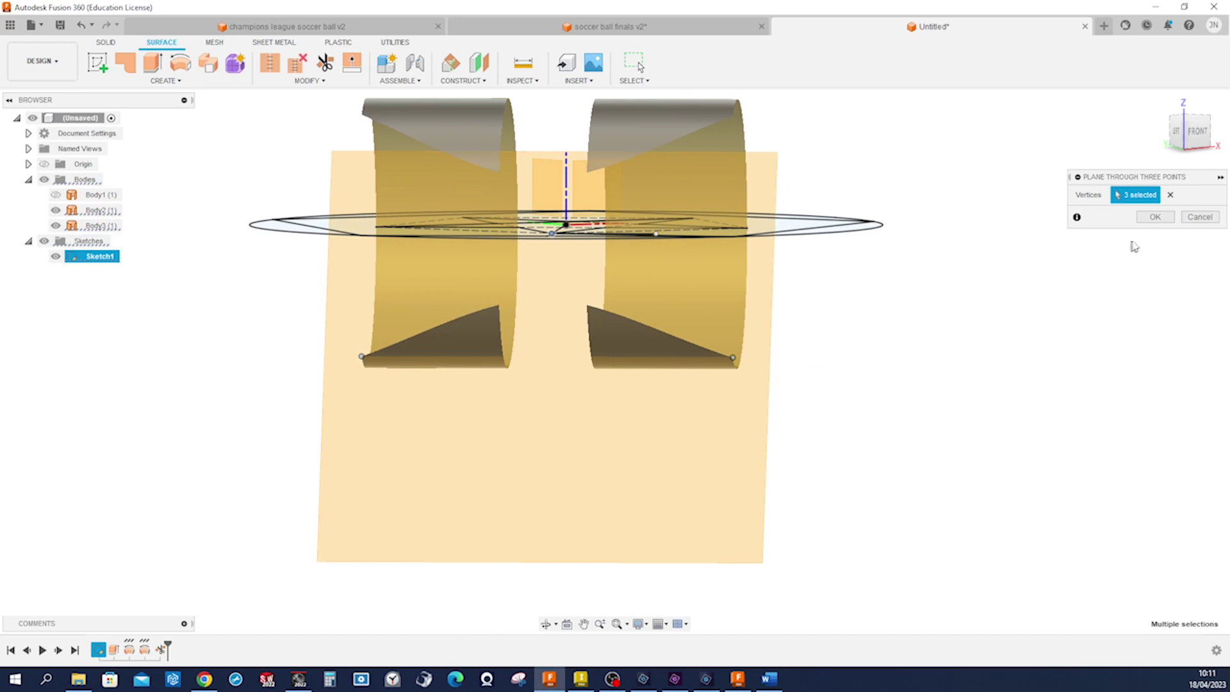
click(1155, 217)
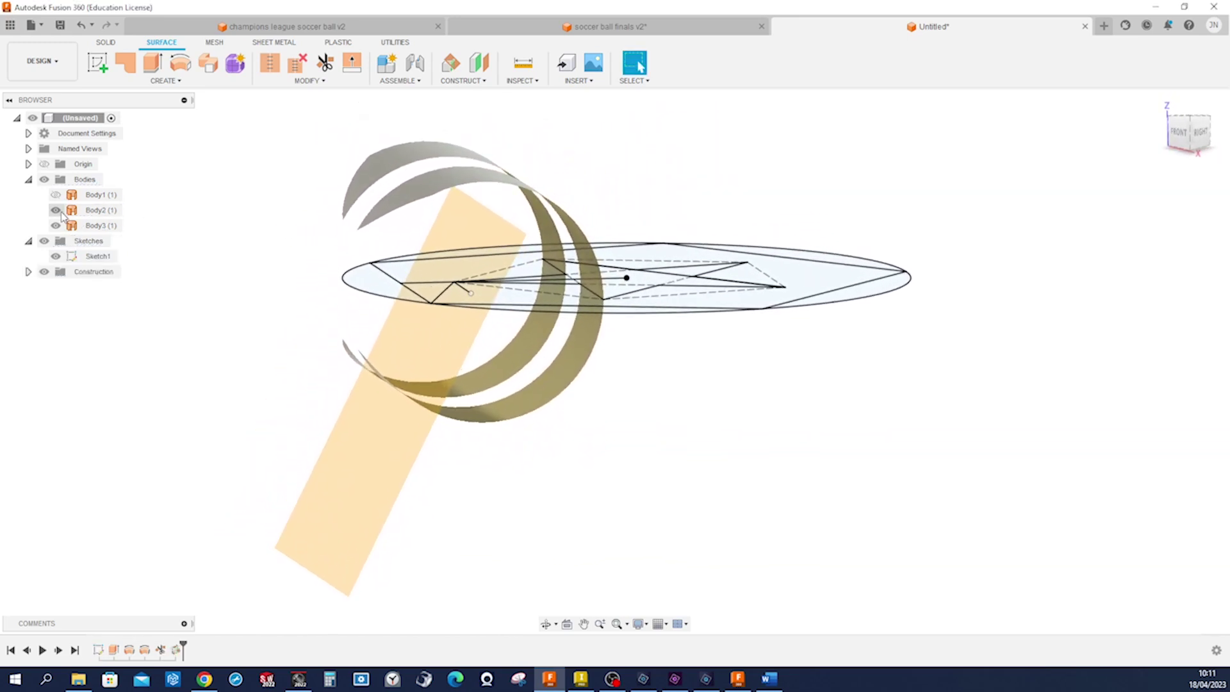
Step: Hide the two trimmed revolved surfaces, Body2 and Body3, leaving the sketch and the new plane on display
click(56, 211)
click(55, 226)
click(90, 241)
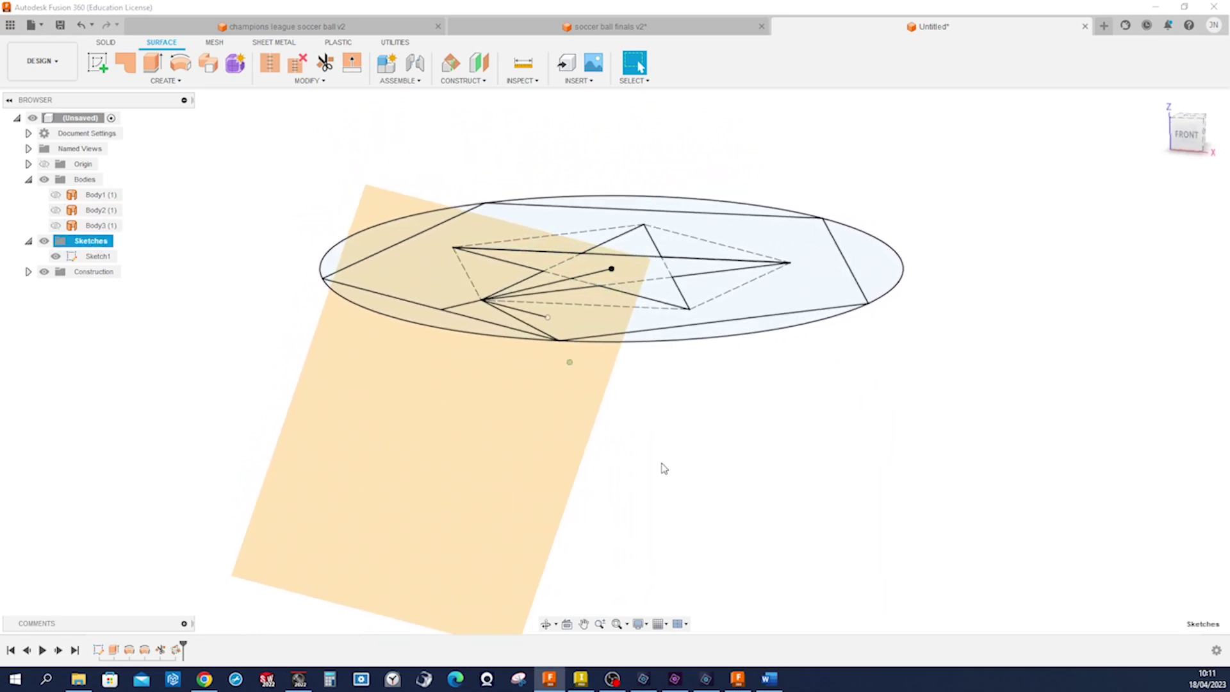
click(747, 469)
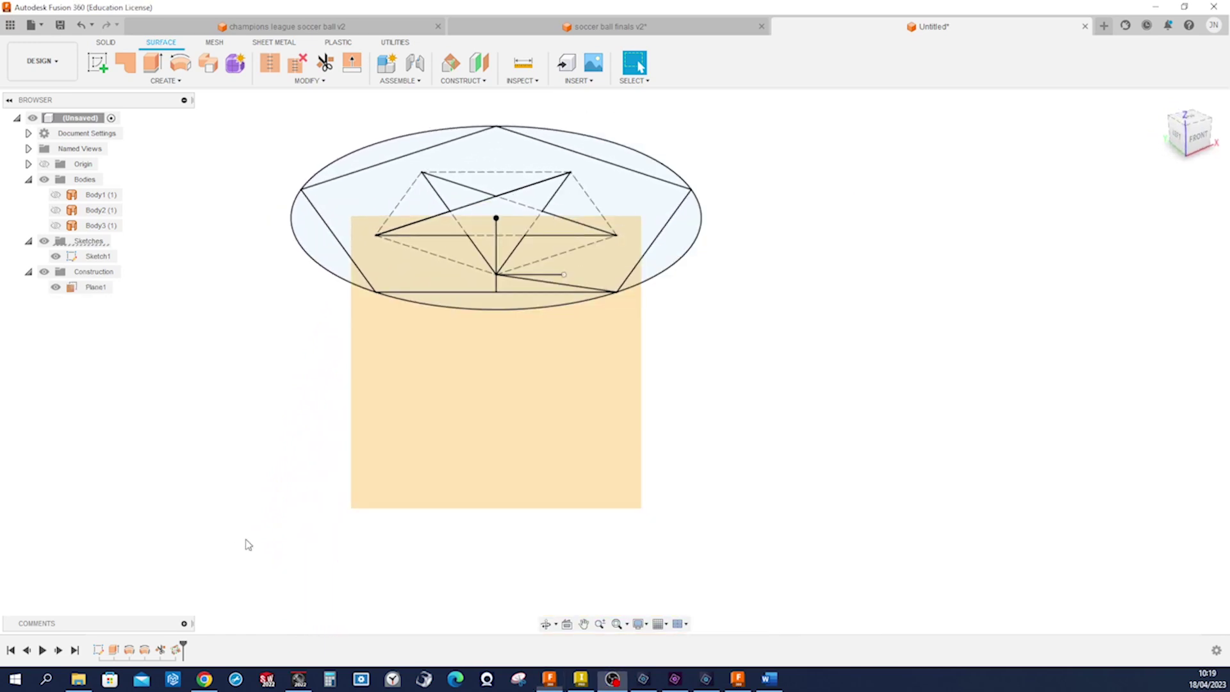
Step: Start a sketch on the new construction plane and draw a five-sided inscribed polygon with a radius of about 15 mm below the star
key(s)
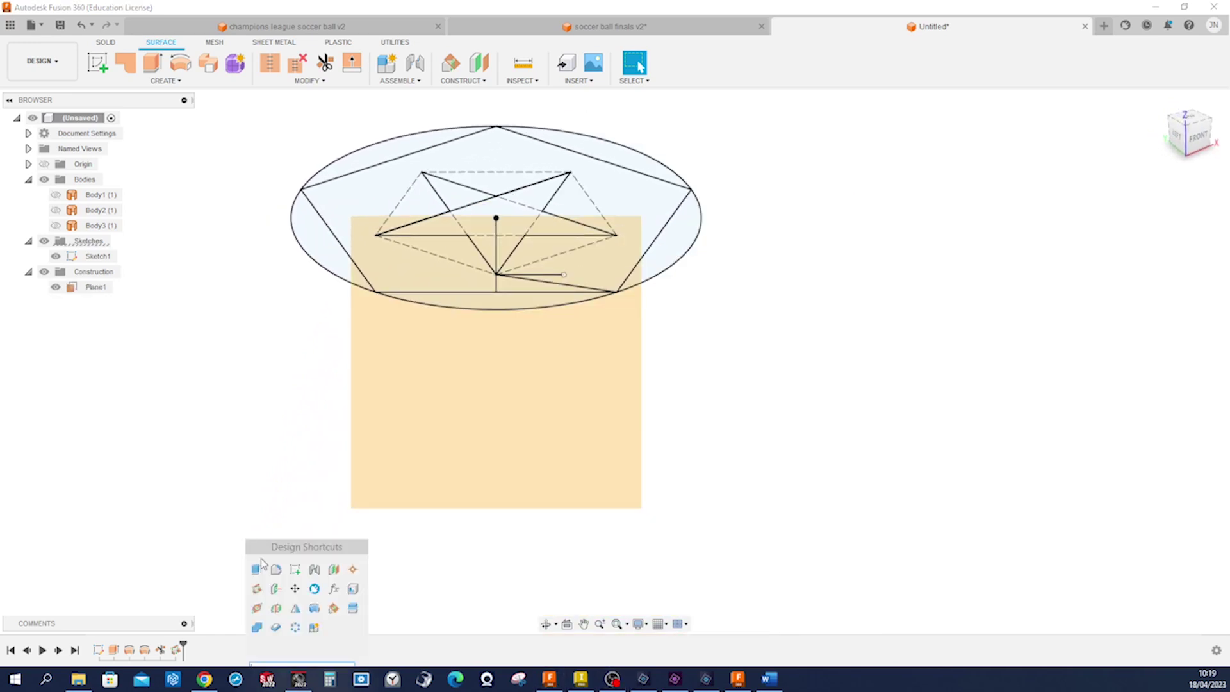
click(295, 569)
click(361, 499)
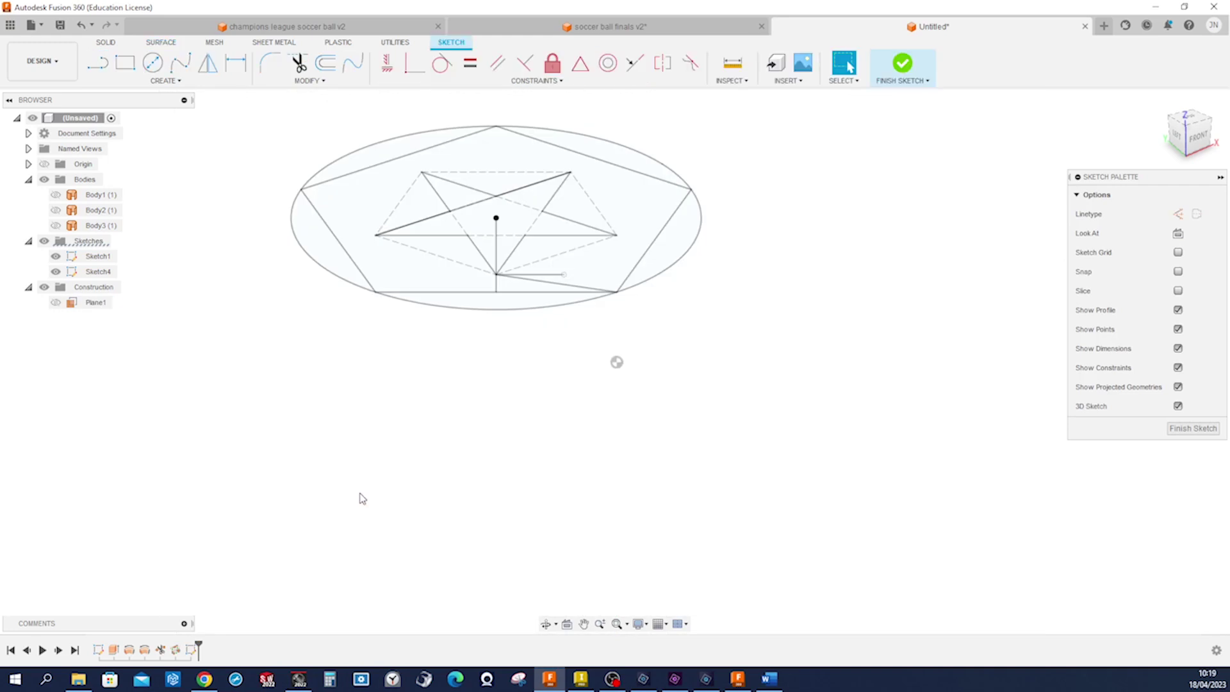
key(s)
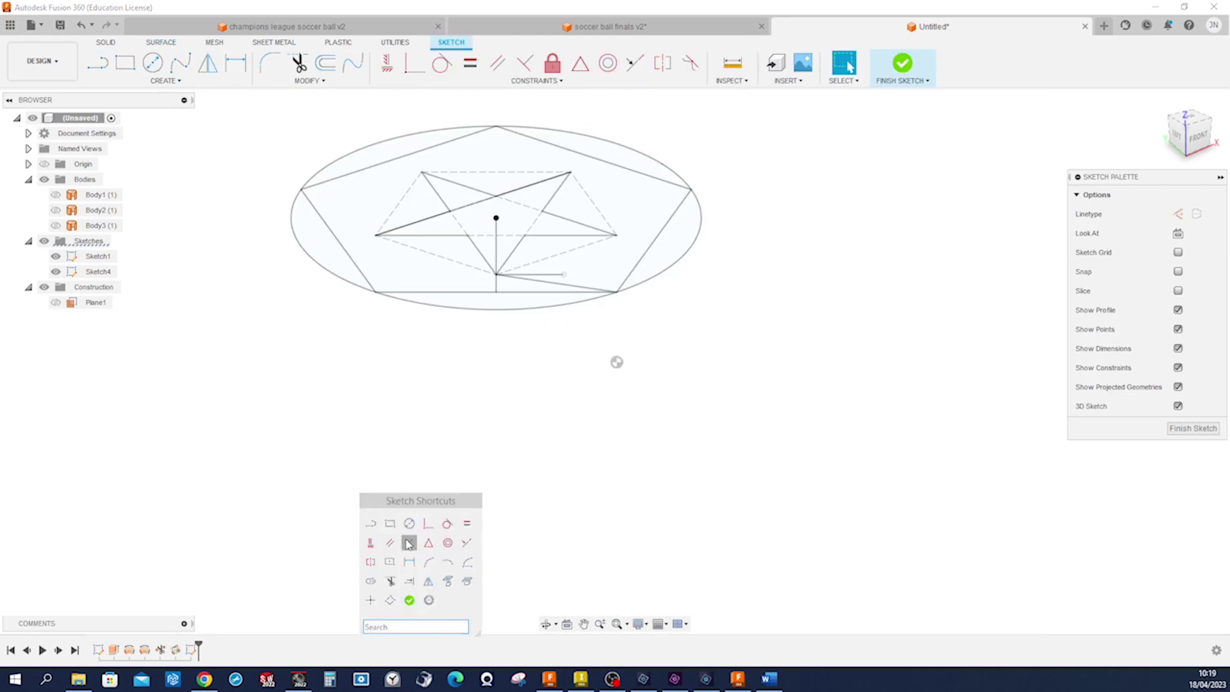
click(429, 600)
click(490, 419)
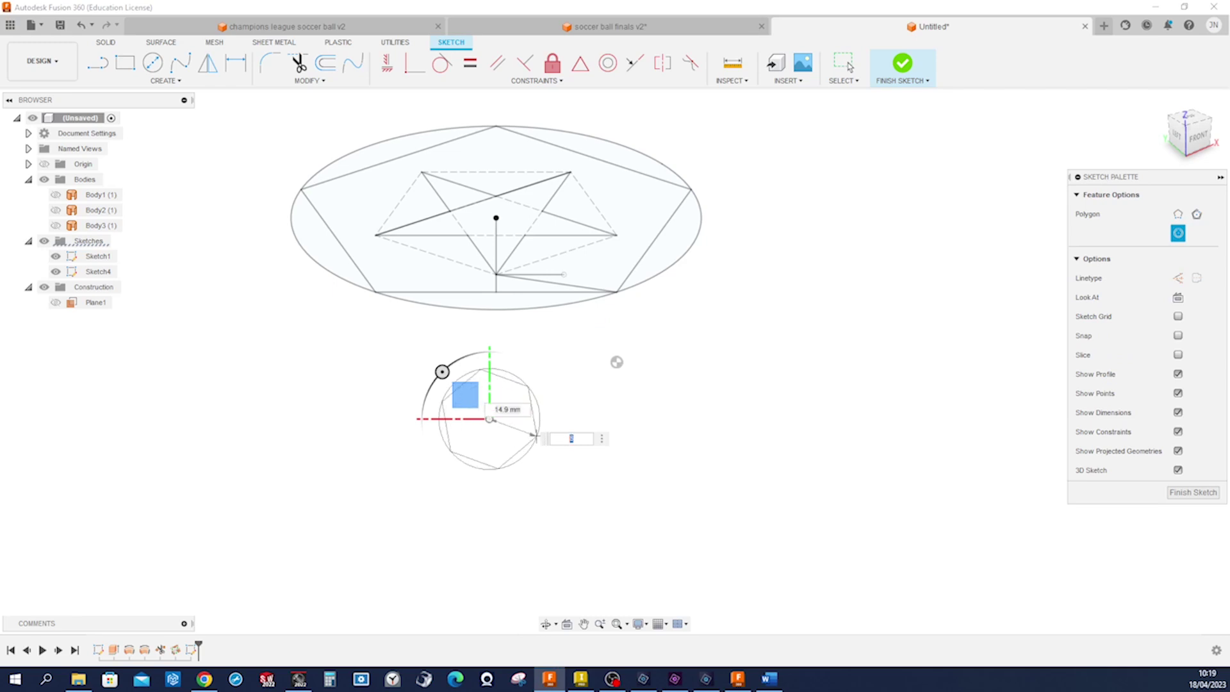
key(Return)
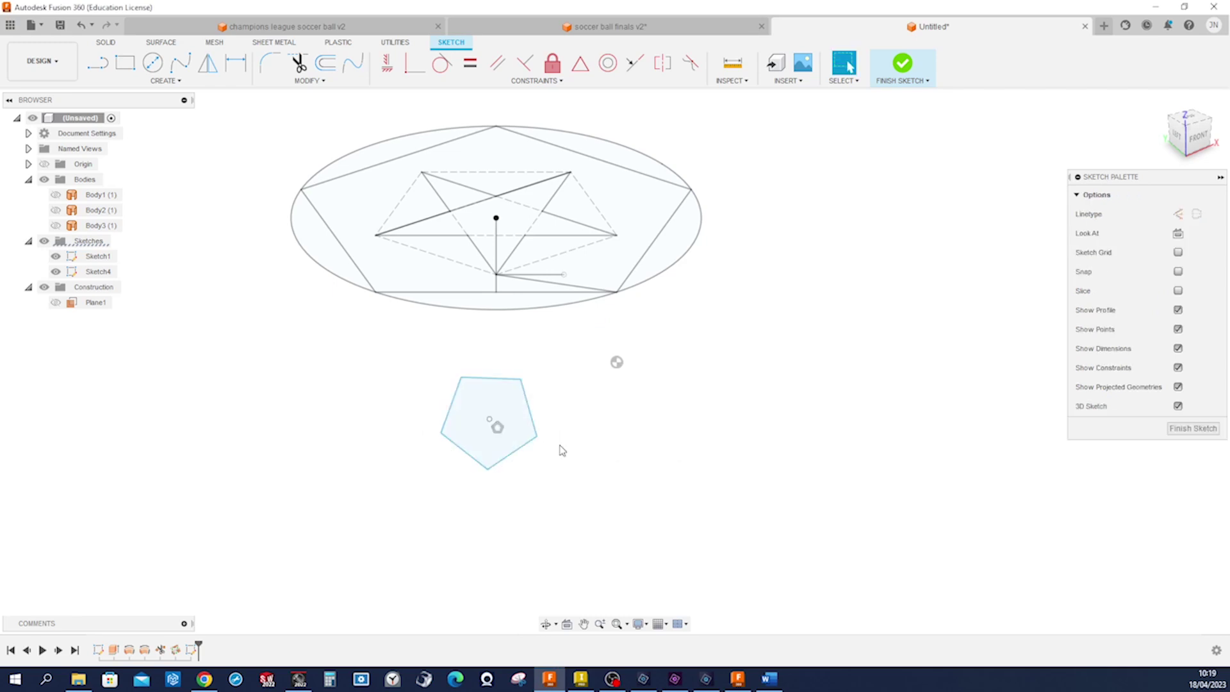
Step: Constrain the top edge of the small pentagon to be horizontal
key(s)
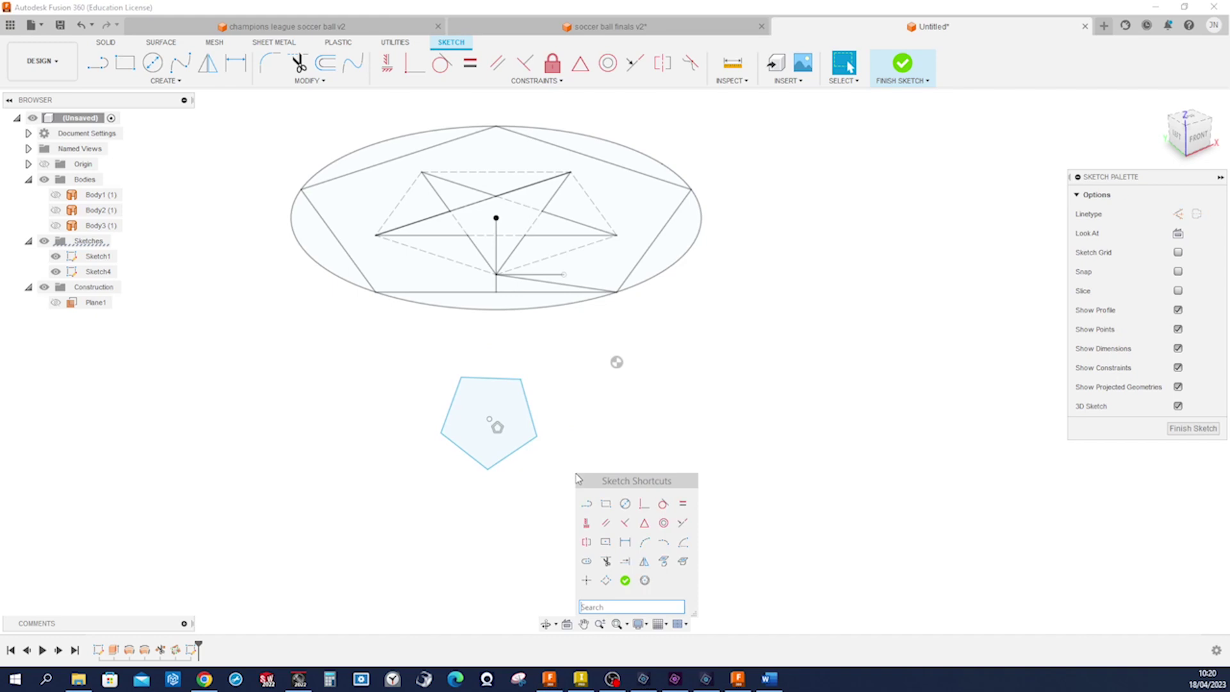
click(586, 523)
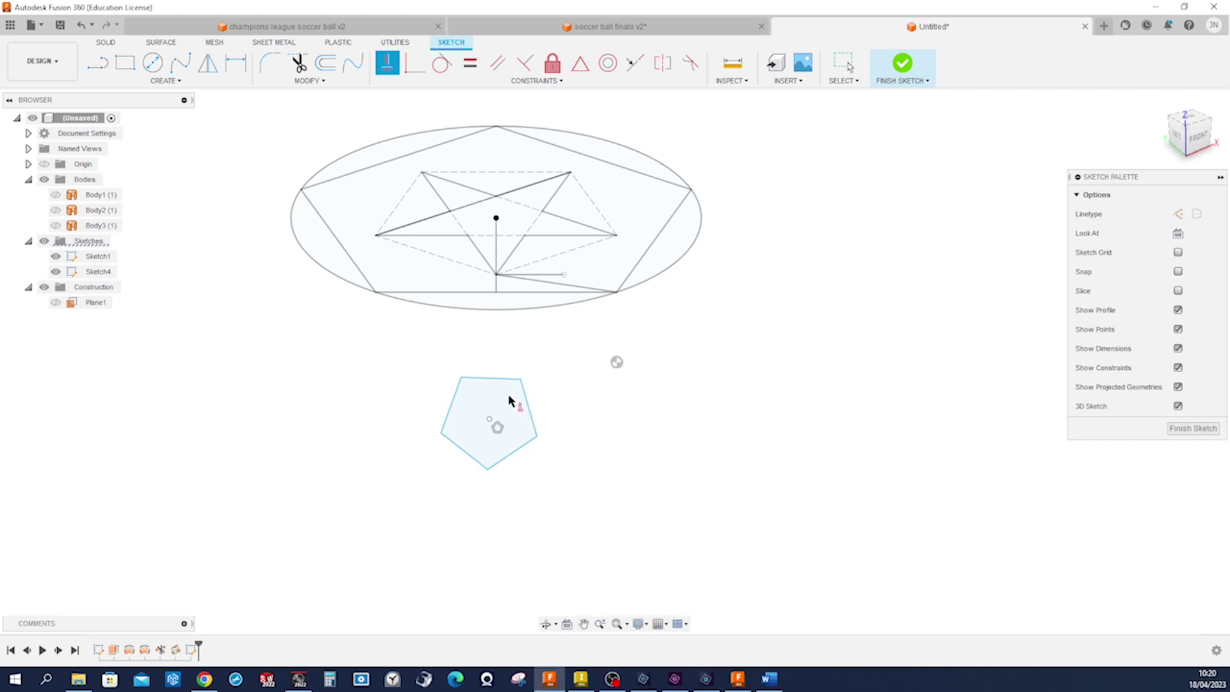
click(506, 382)
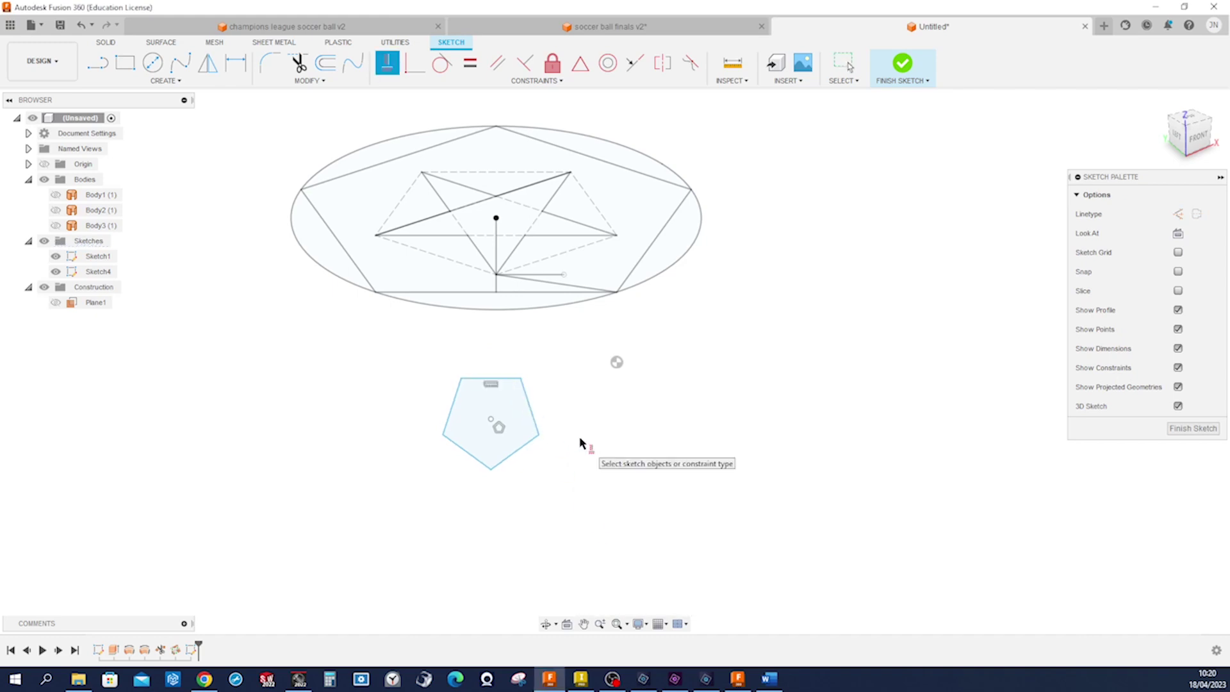
key(Escape)
Step: Draw a larger, upward-pointing pentagon from the small pentagon's centre, with sides about 28.5 mm long
key(s)
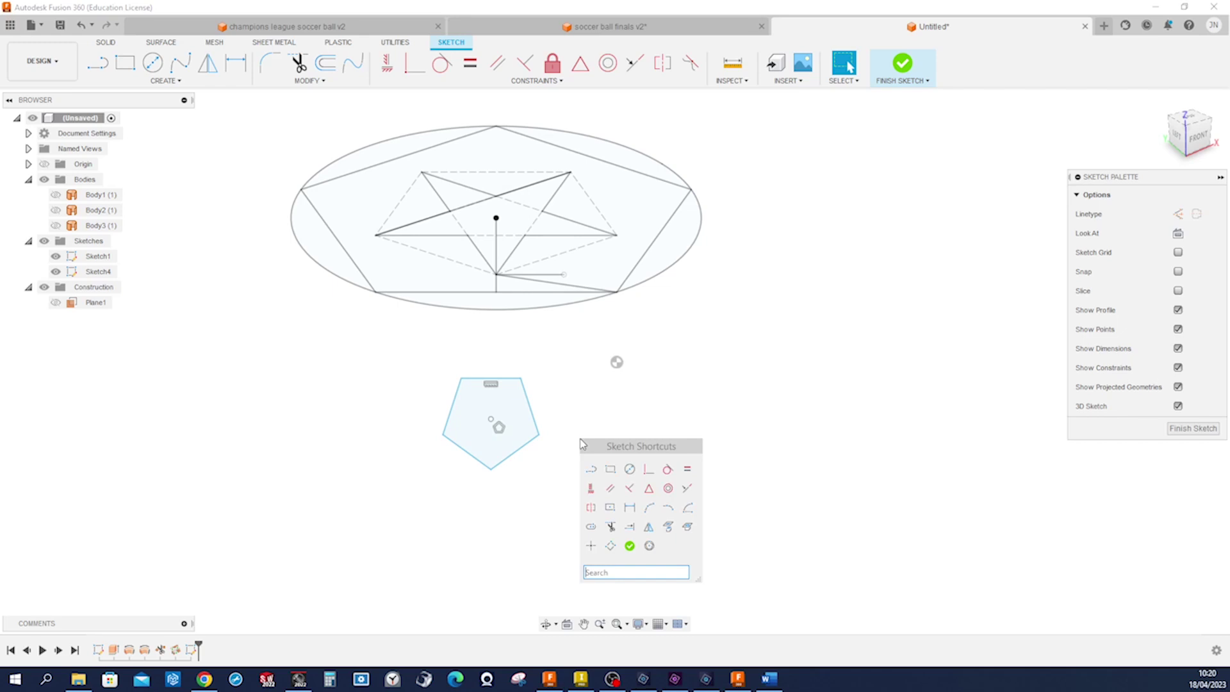
click(649, 546)
click(491, 420)
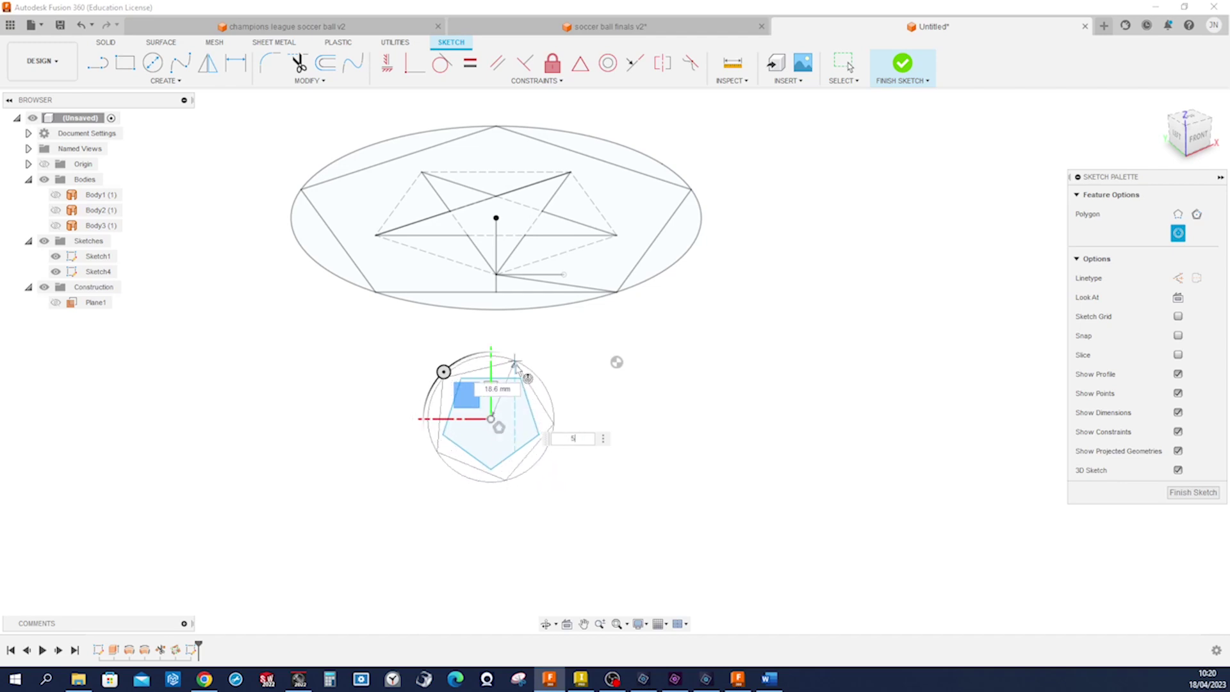
click(498, 347)
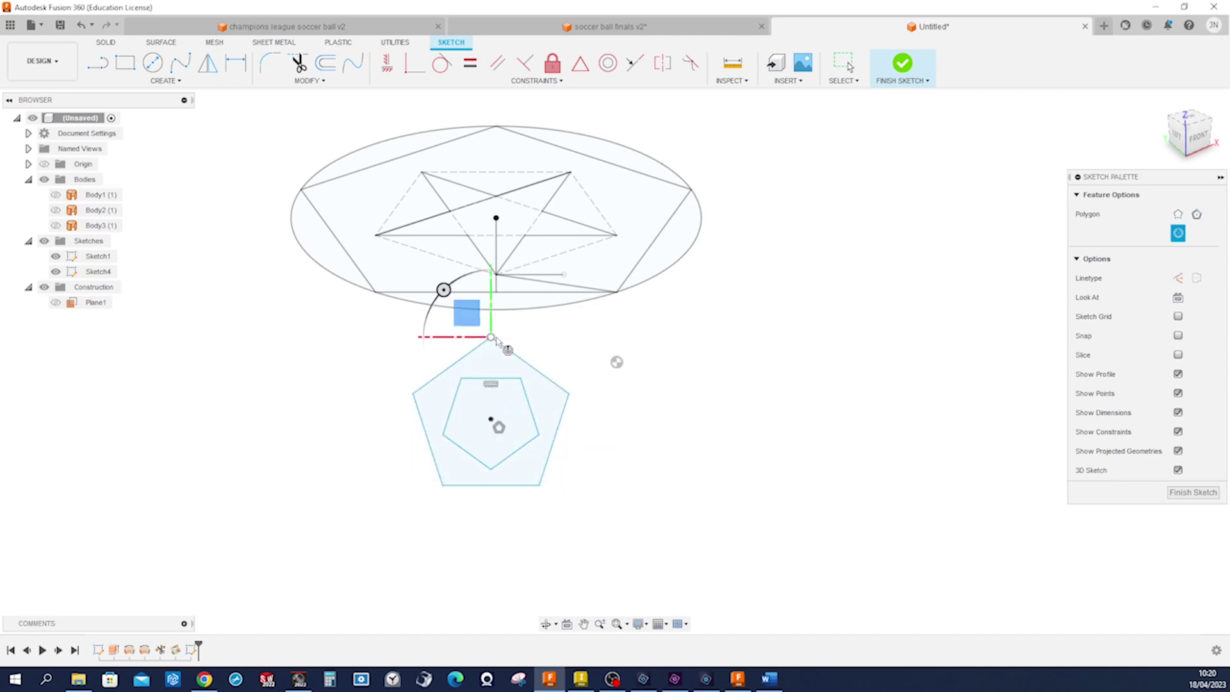
key(Escape)
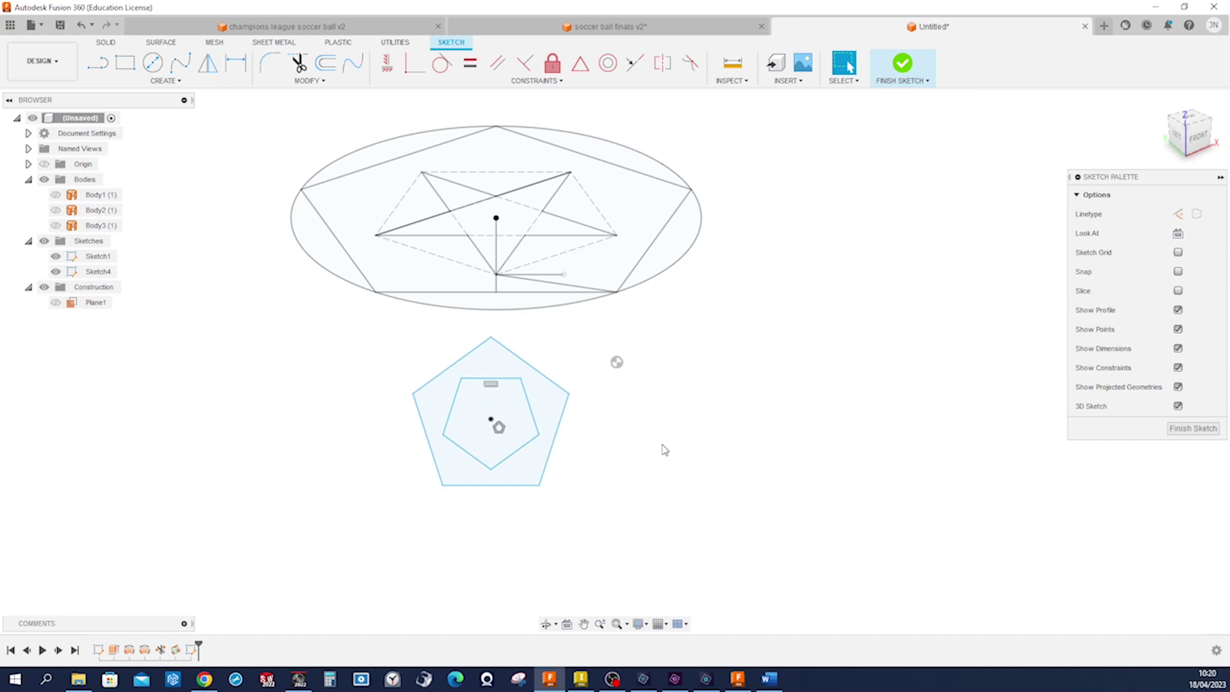
Step: Make the outer pentagon's bottom edge parallel to the inner pentagon's top edge
key(s)
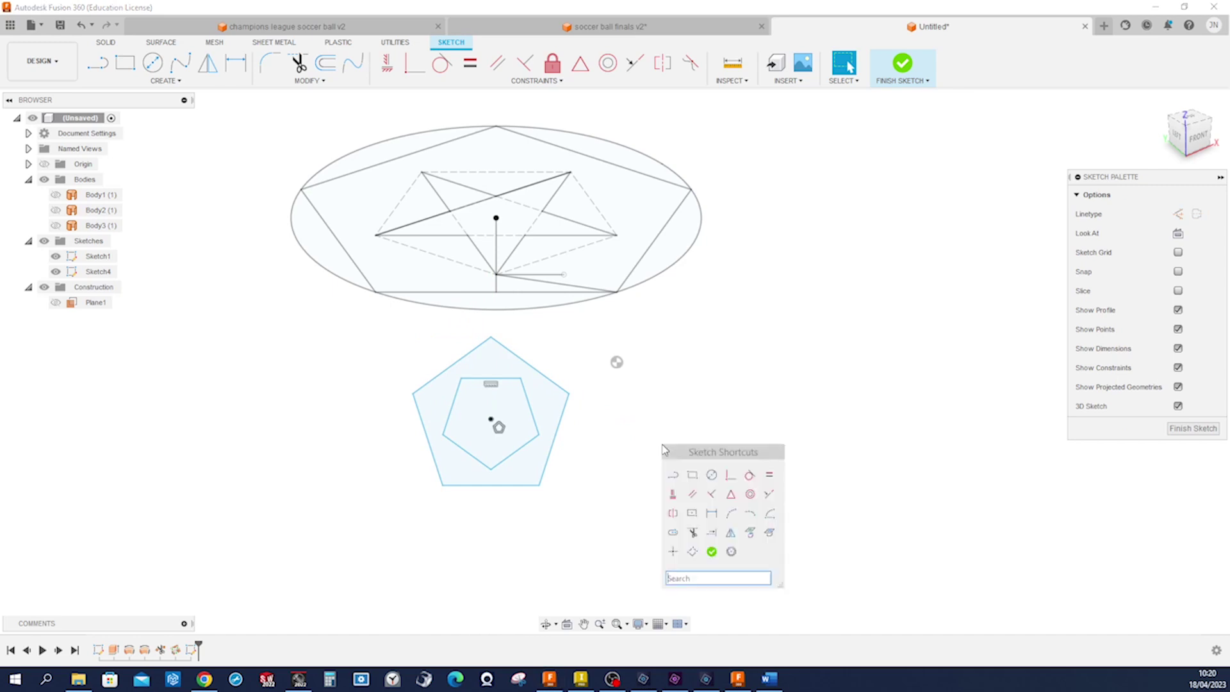
click(692, 494)
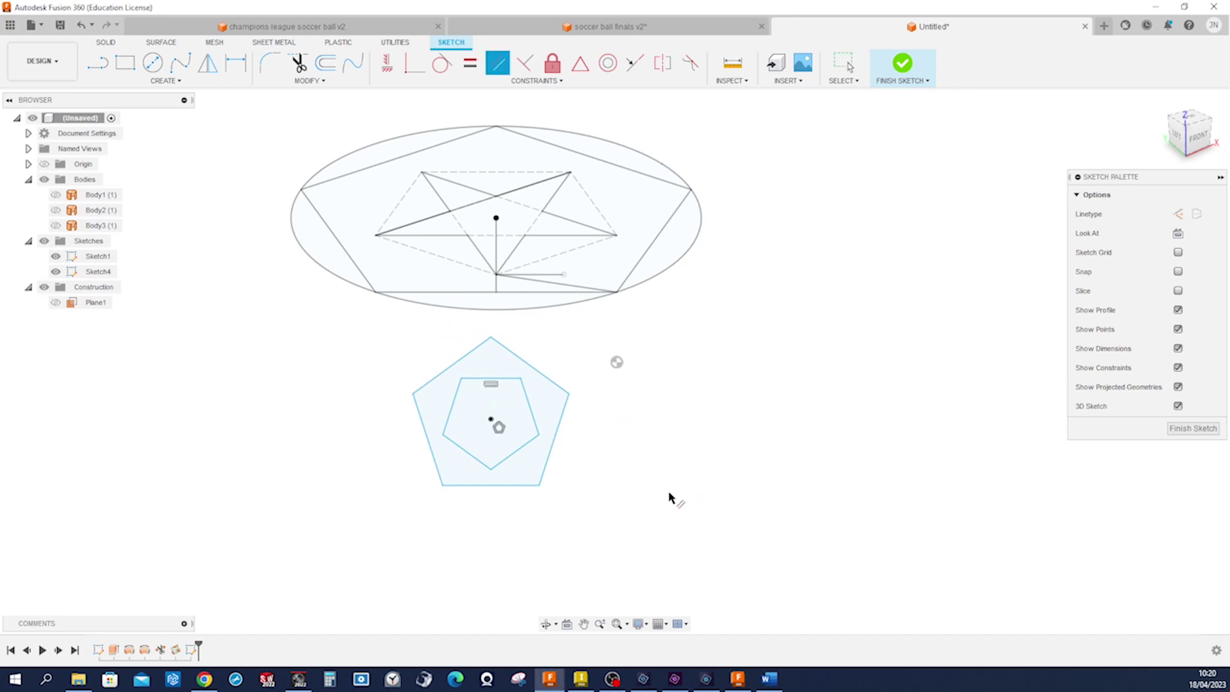
click(523, 482)
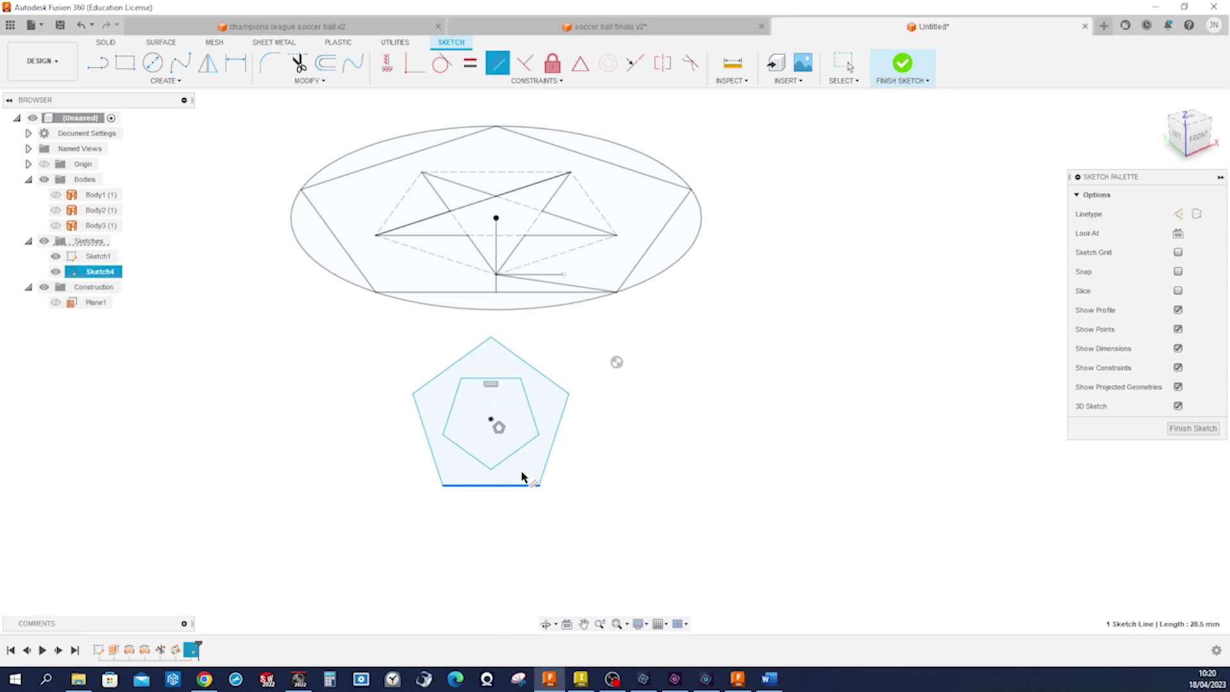
click(502, 380)
scroll(621, 429, up, 4)
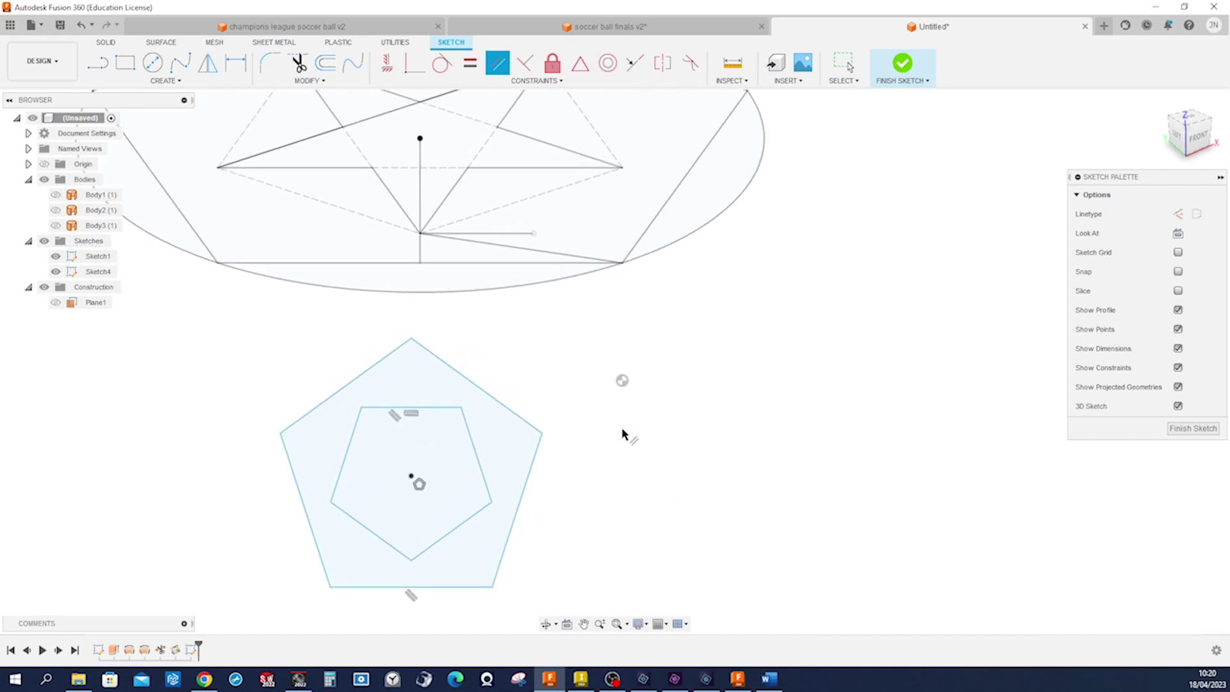
Step: Make the outer pentagon's top vertex coincident with the star vertex directly above it
key(s)
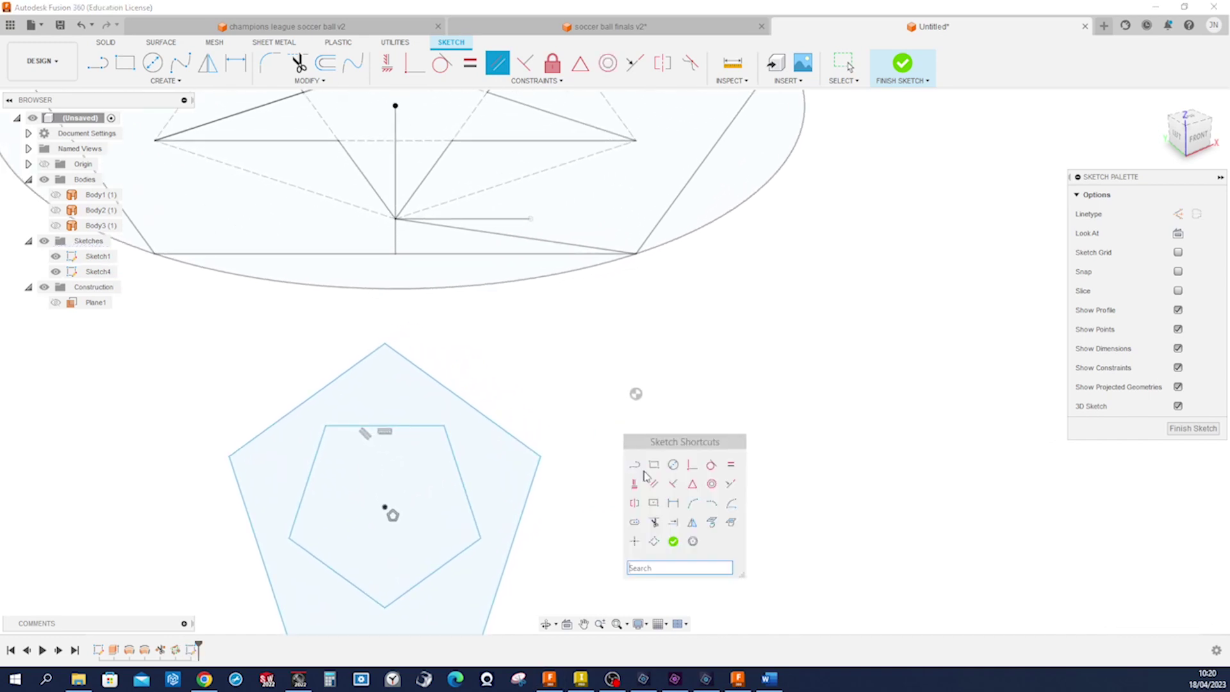
click(692, 466)
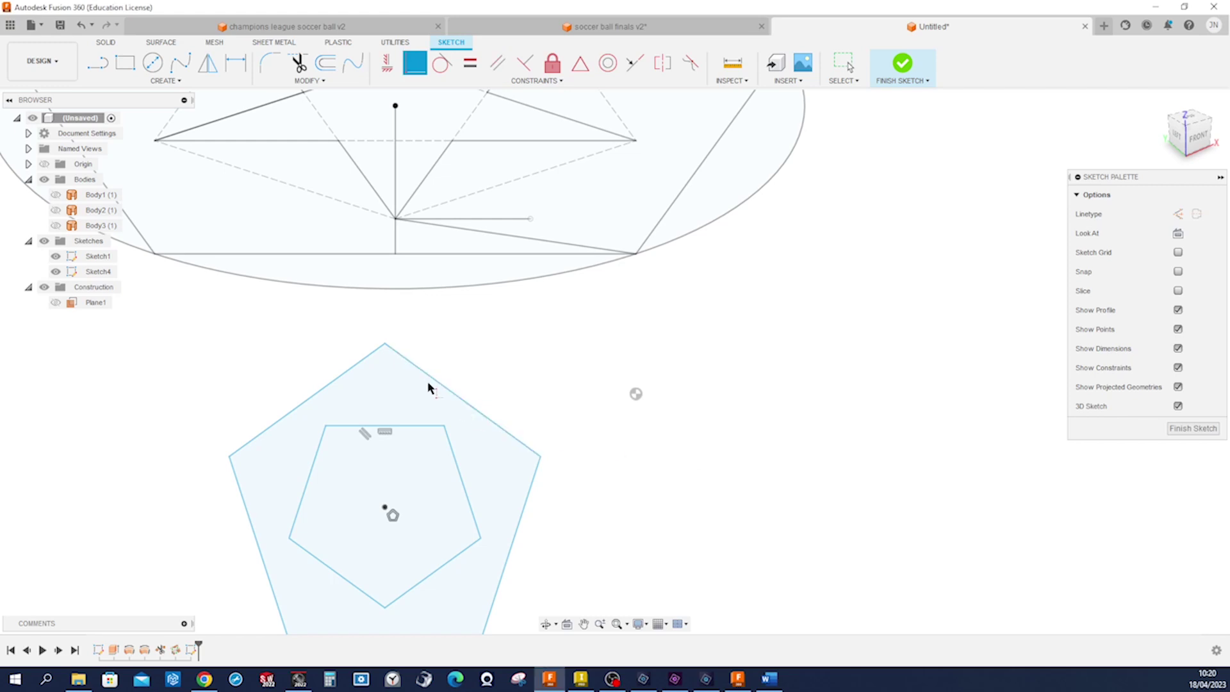
click(385, 344)
click(395, 220)
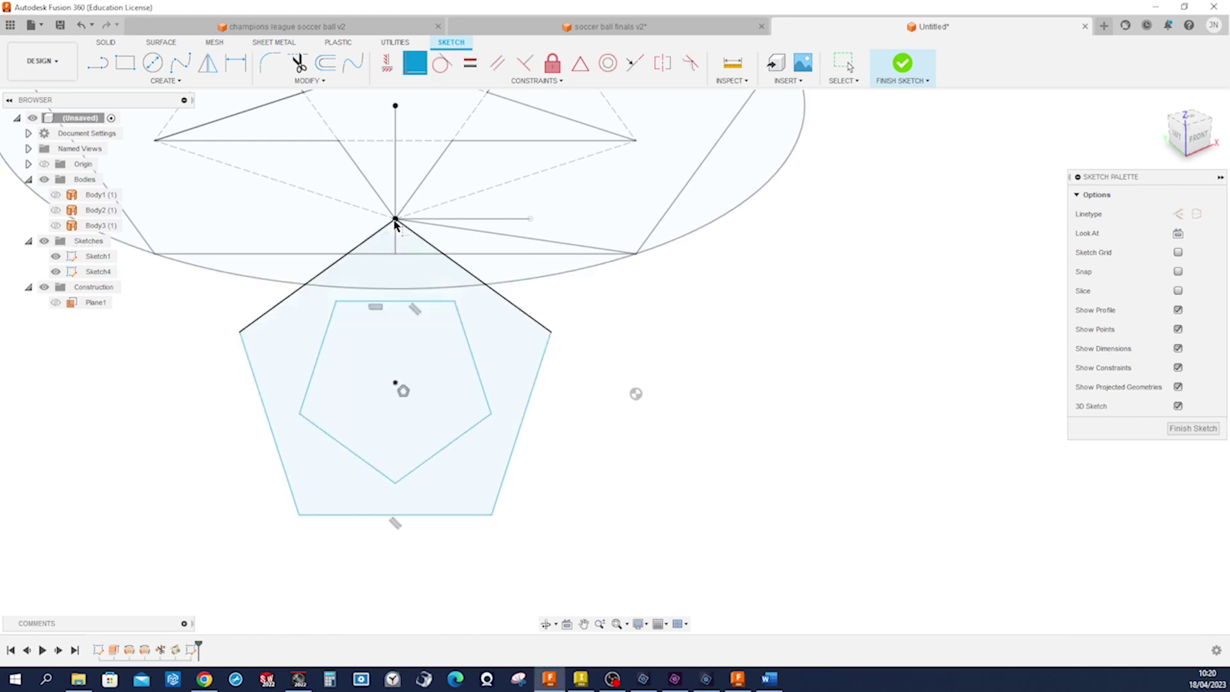
key(Escape)
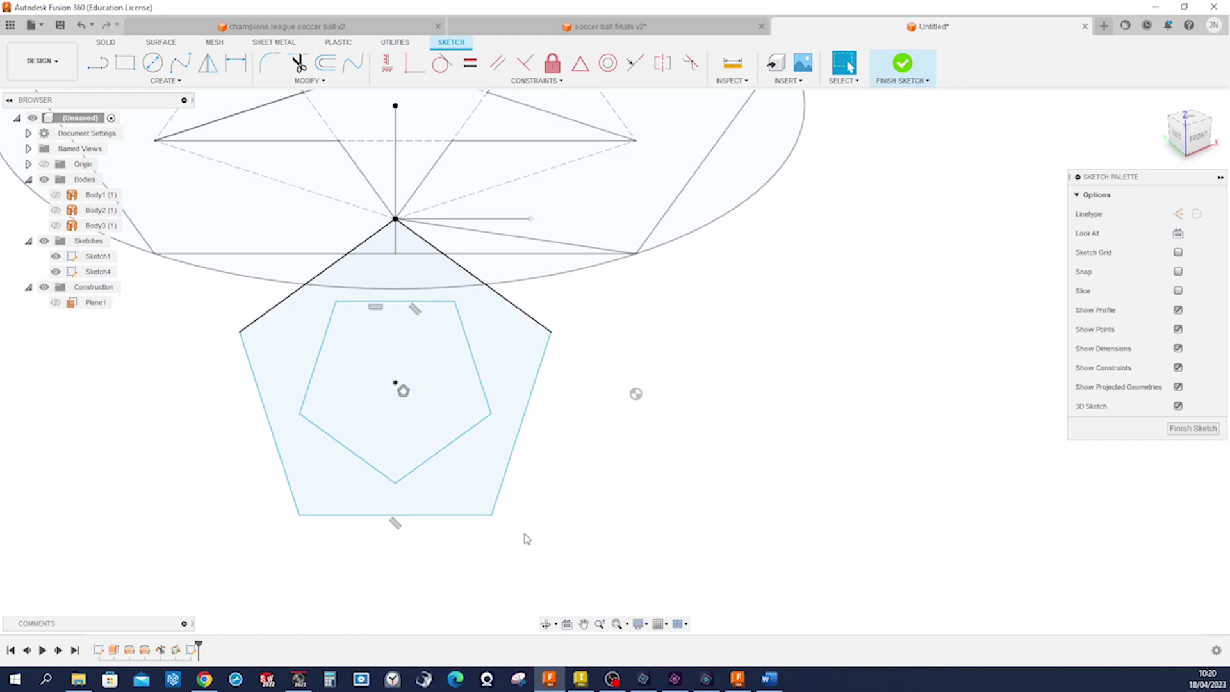
Step: Align the inner pentagon's upper-right vertex horizontally with the outer pentagon's right vertex
key(s)
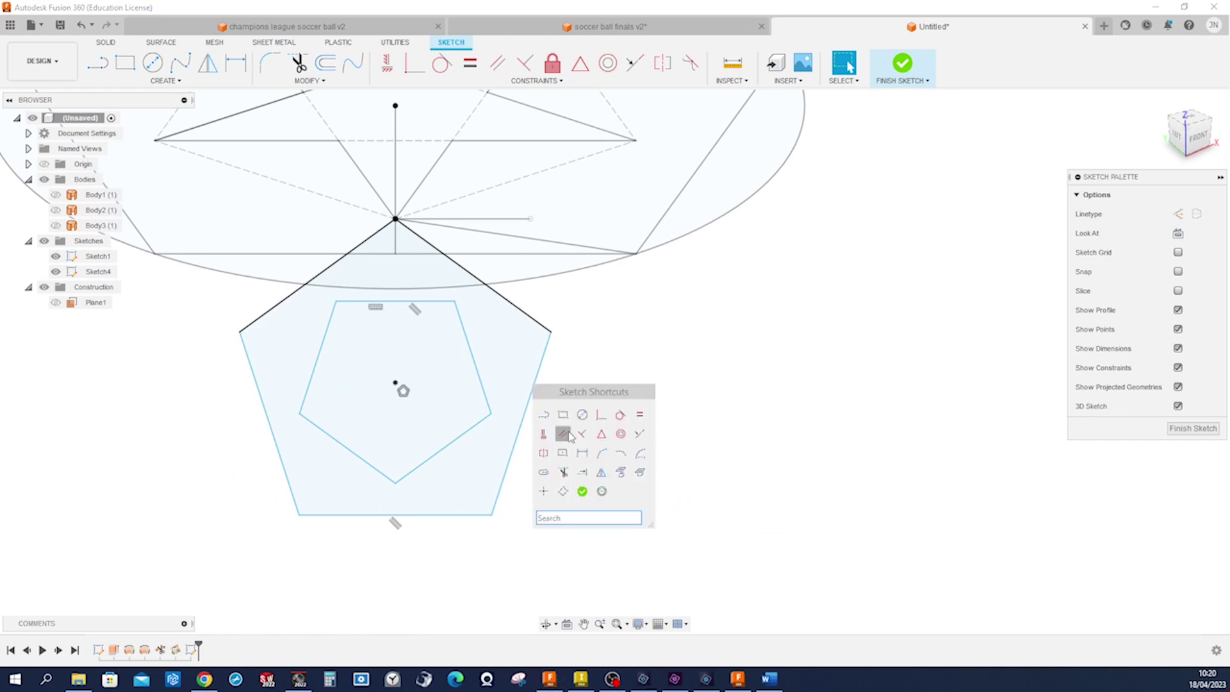
click(543, 434)
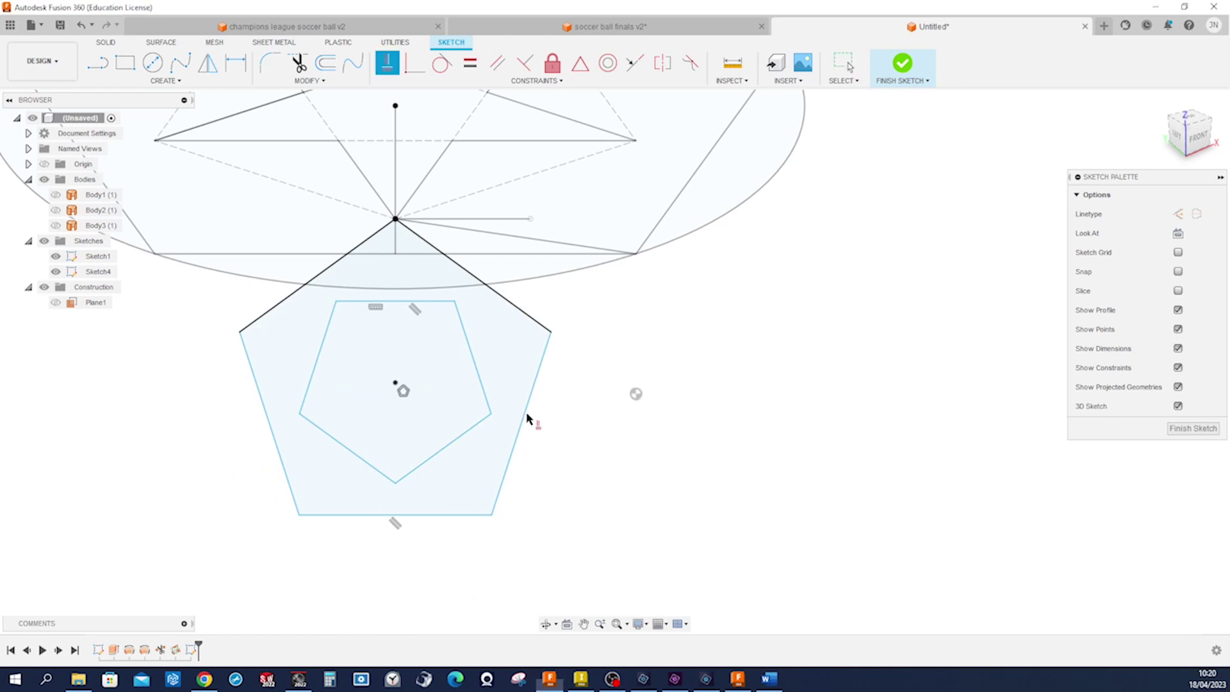
click(454, 301)
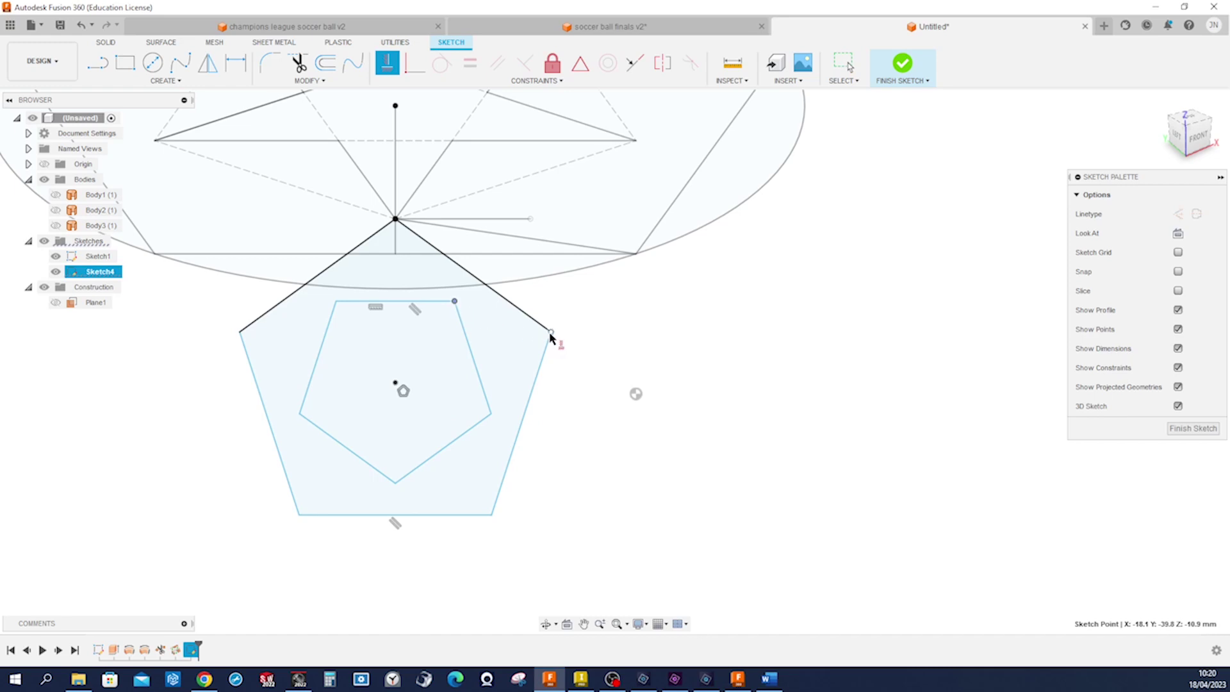
click(551, 332)
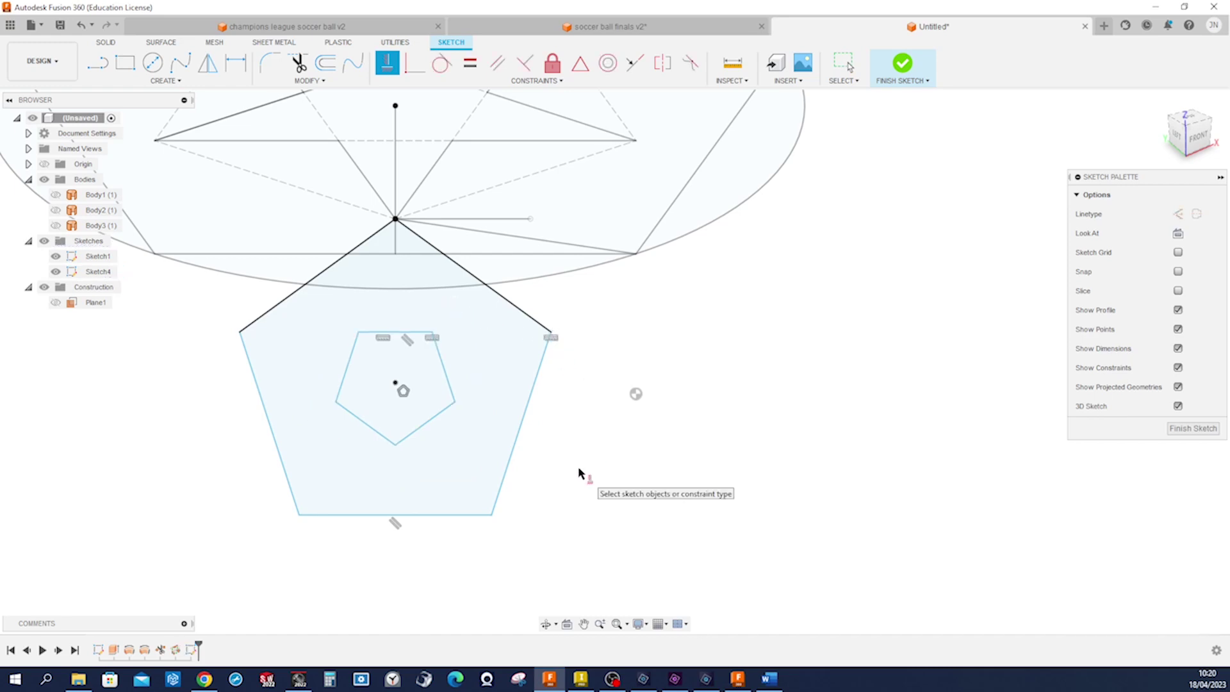
key(Escape)
Step: Make the inner pentagon's top edge equal in length to the middle segment of the star's horizontal line
scroll(581, 474, down, 4)
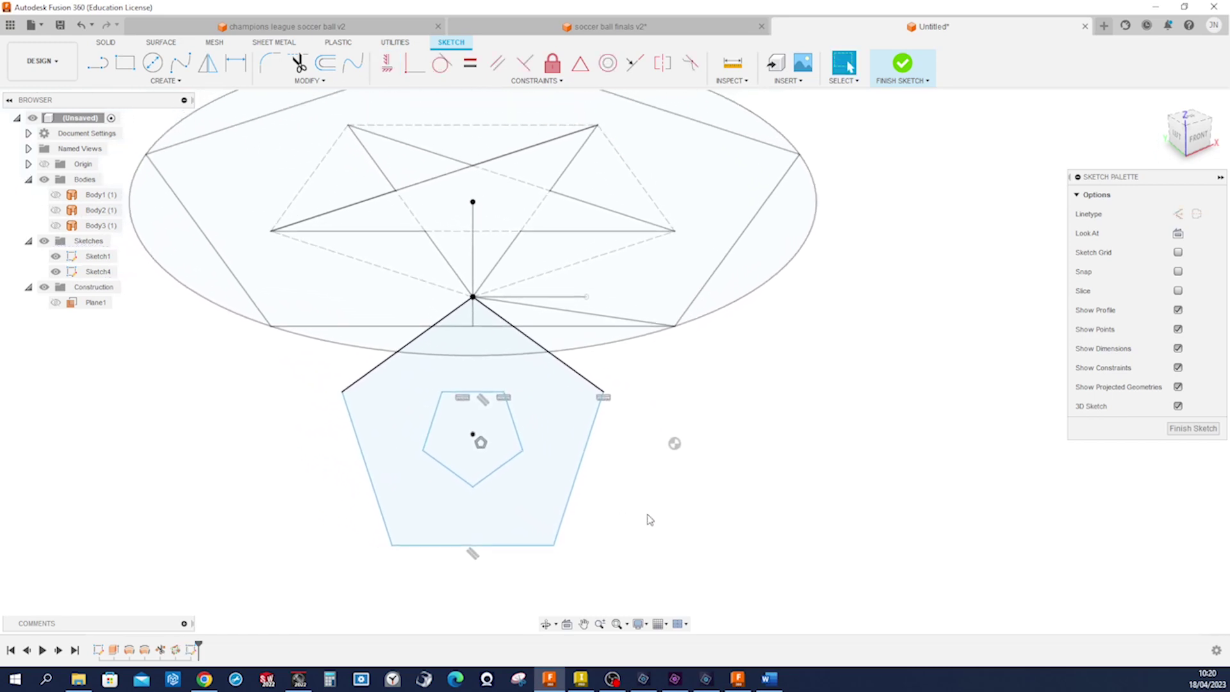
key(s)
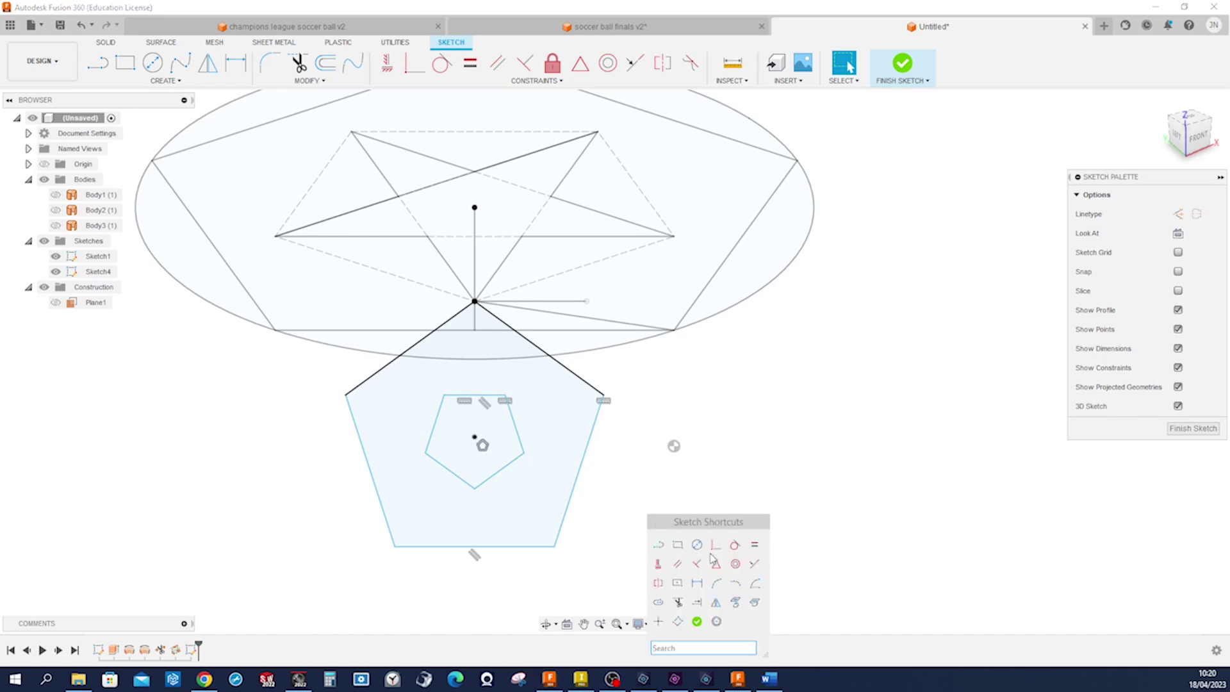
click(754, 544)
click(497, 398)
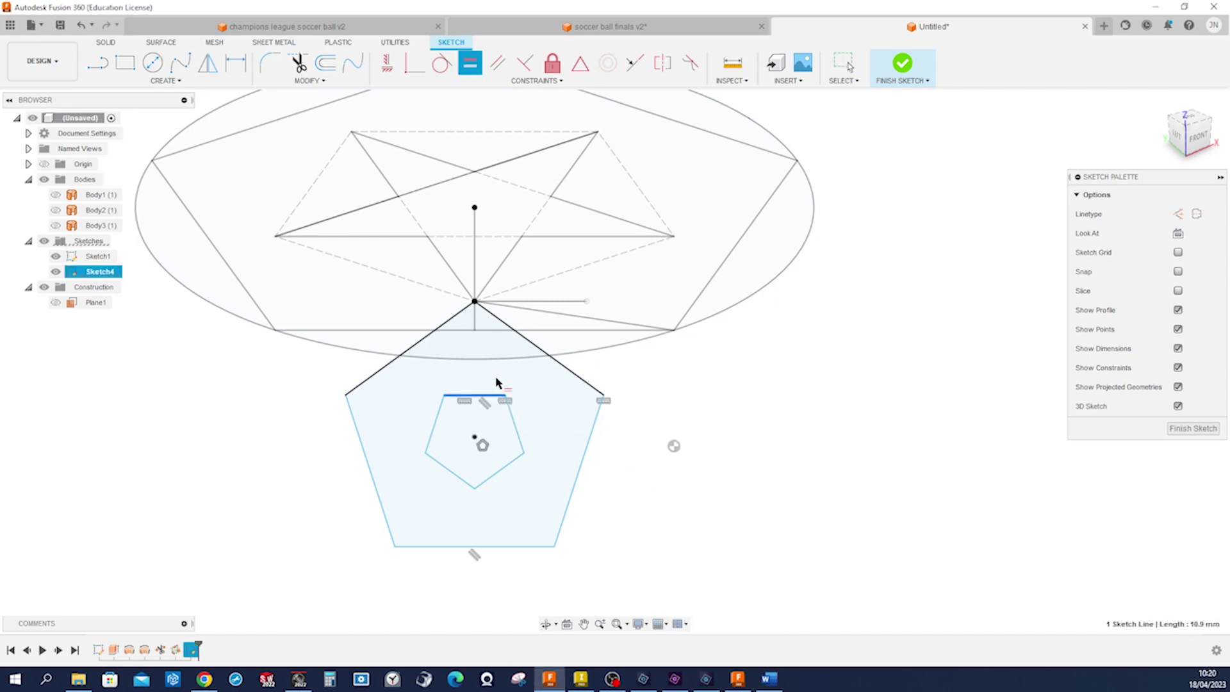
click(495, 240)
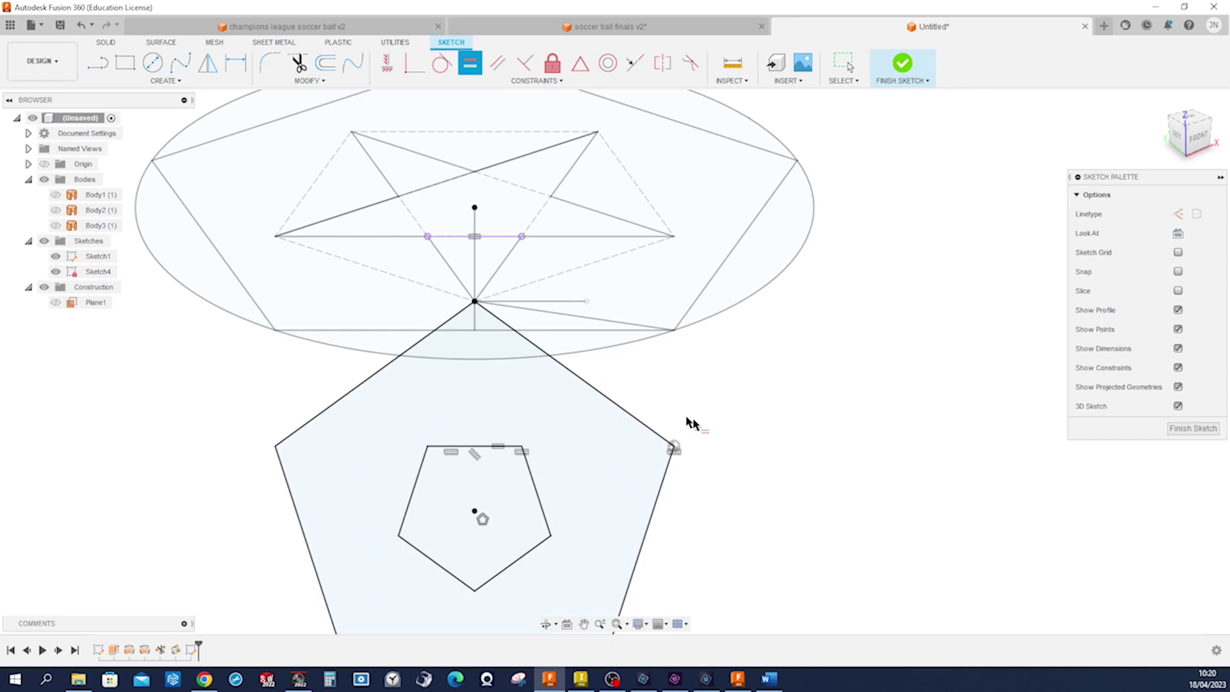
Step: Convert both the outer and inner pentagons on the tilted plane to construction geometry
key(Escape)
scroll(750, 439, down, 4)
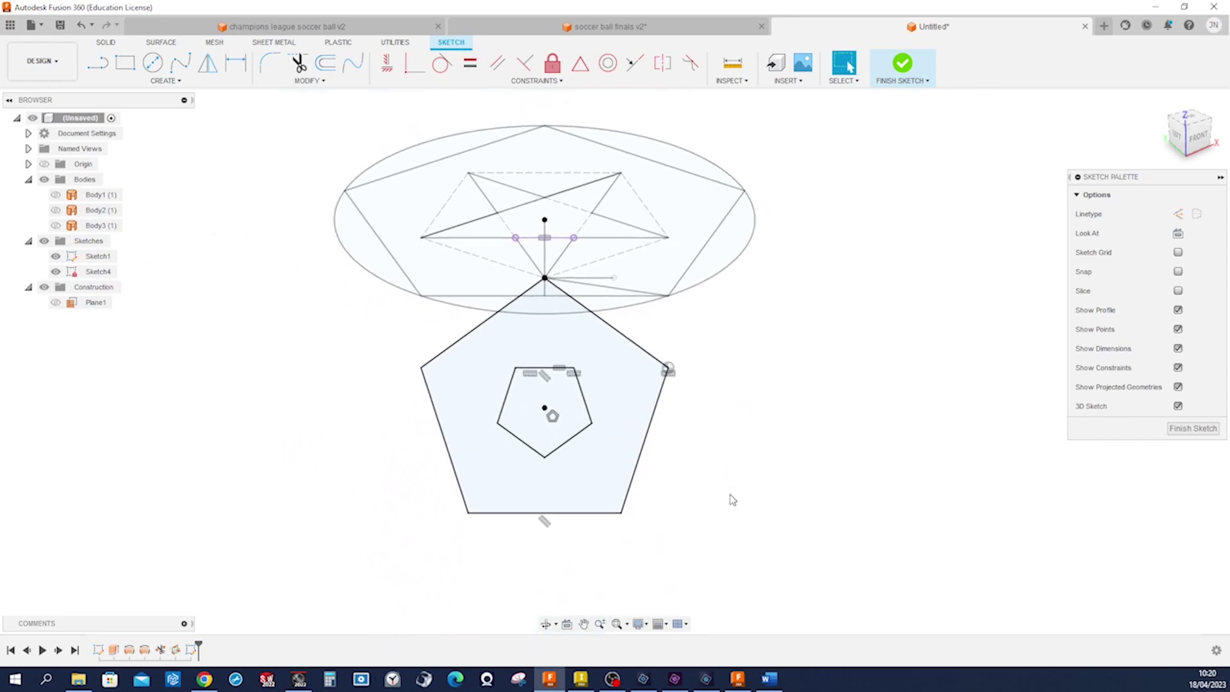
drag(732, 556, 377, 318)
key(x)
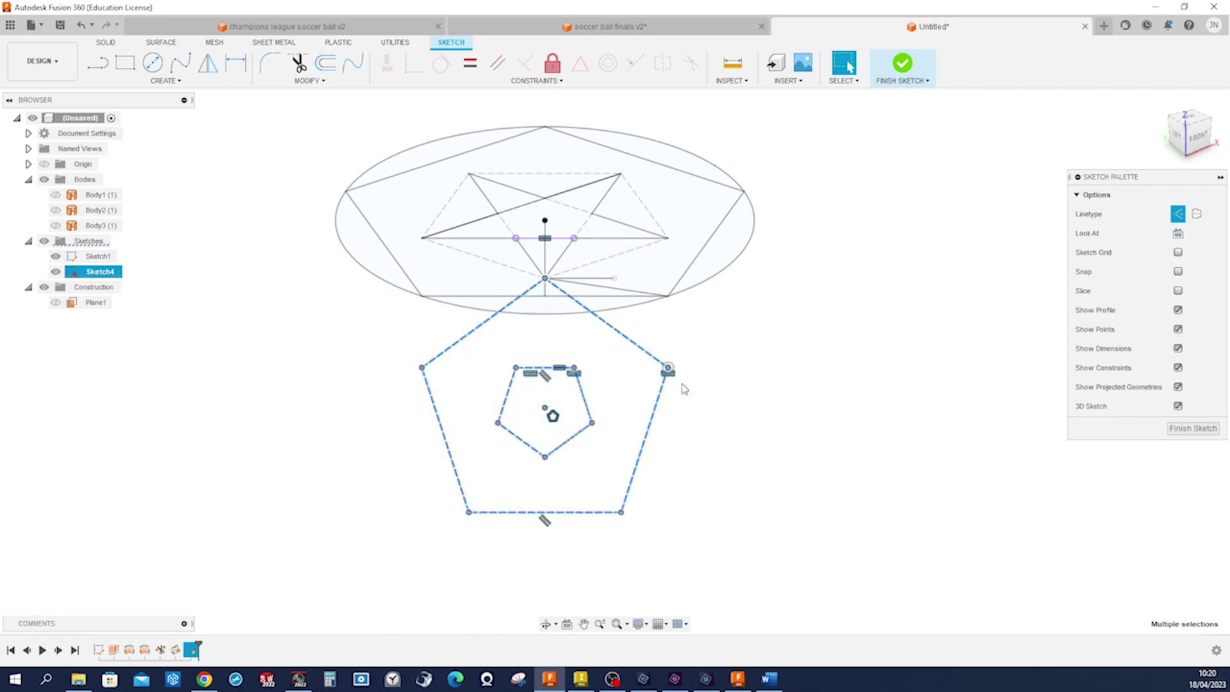
click(745, 409)
Step: Draw a closed five-pointed star outline with lines alternating between the outer and inner pentagons' vertices, and finish the sketch
key(s)
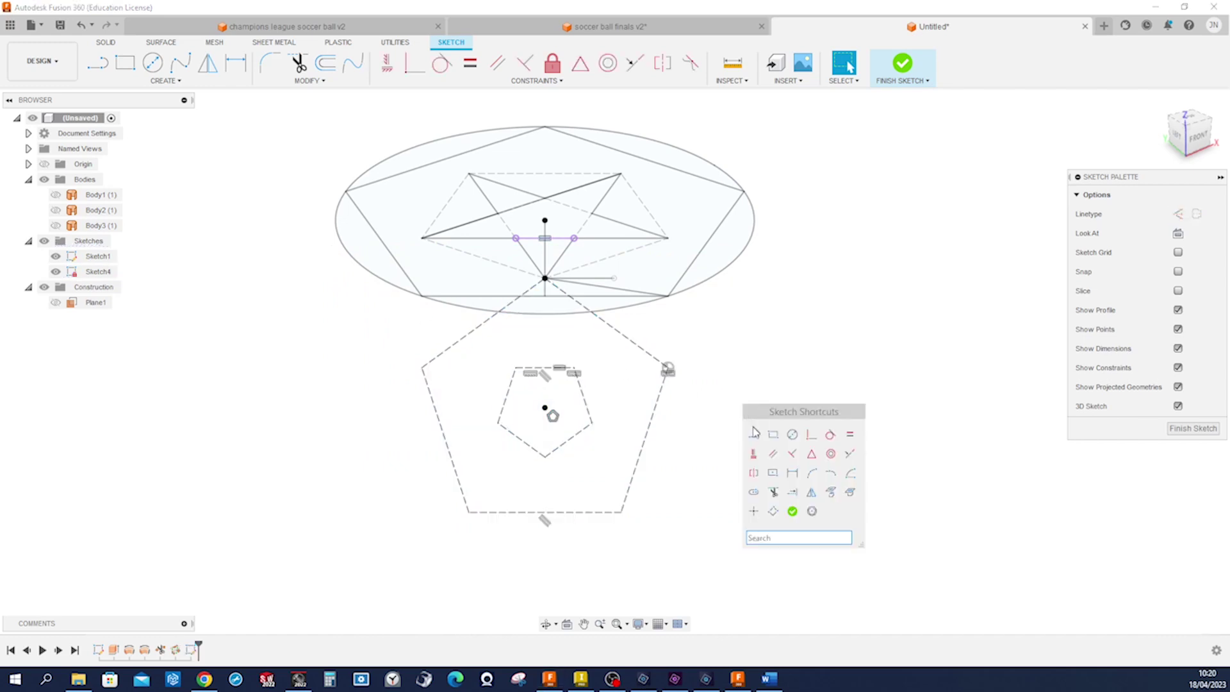
click(753, 432)
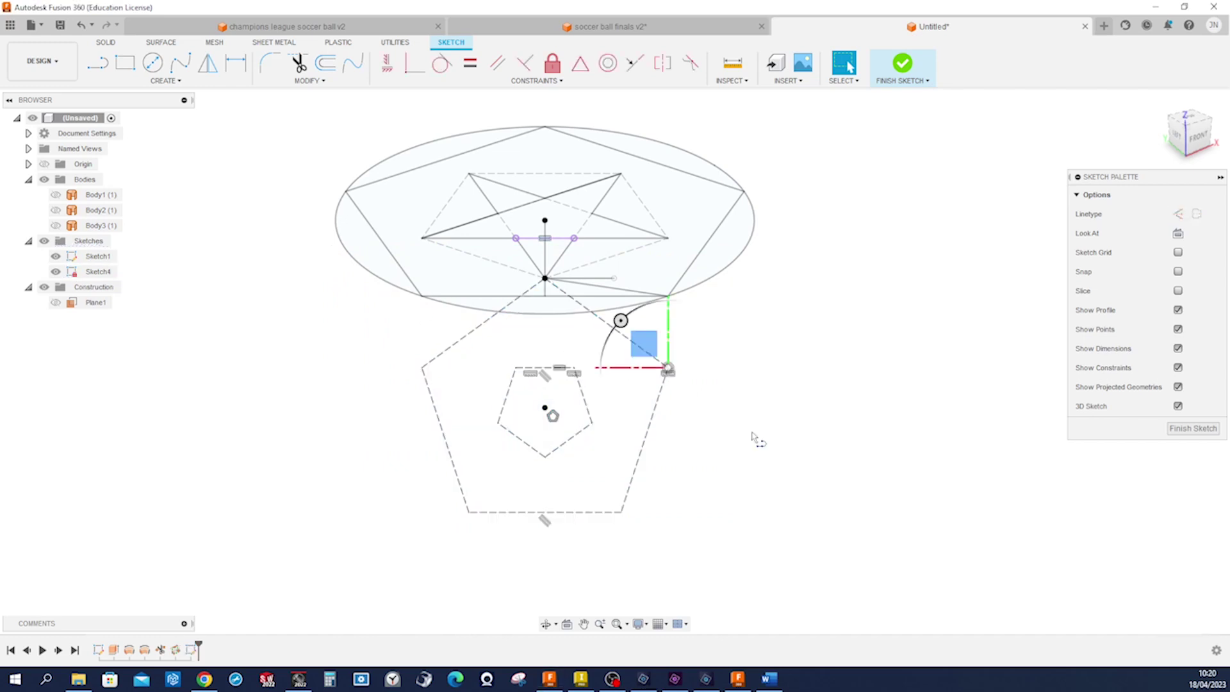
click(423, 369)
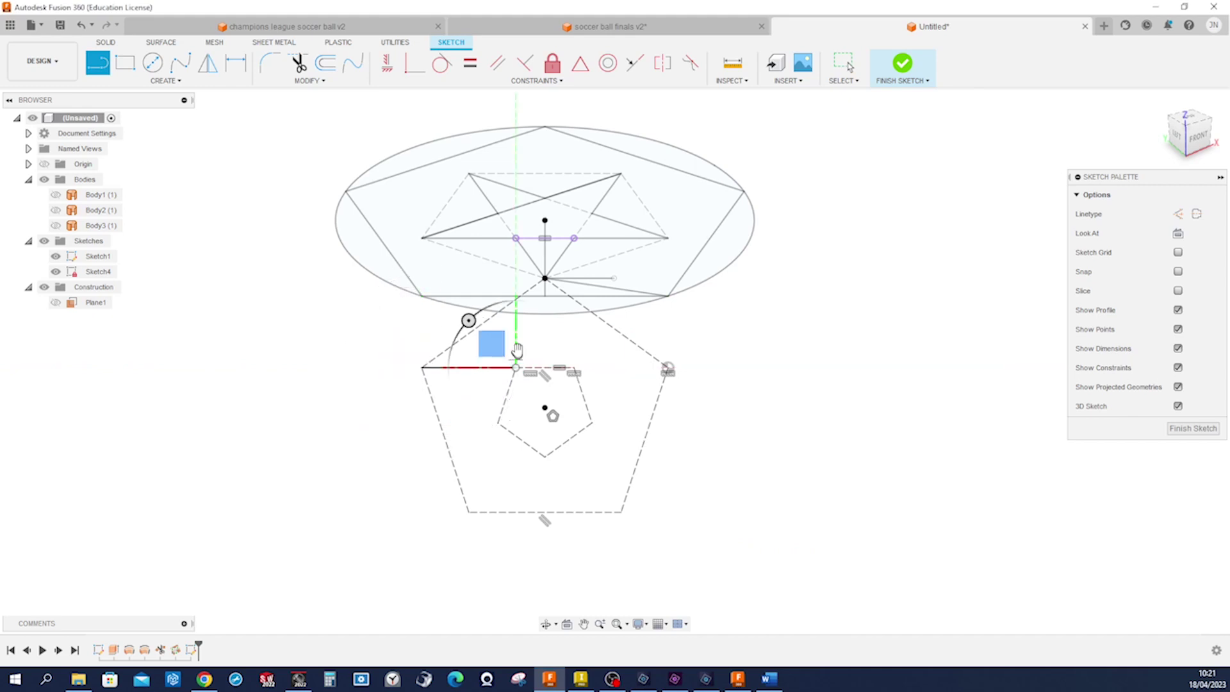
click(544, 278)
click(516, 368)
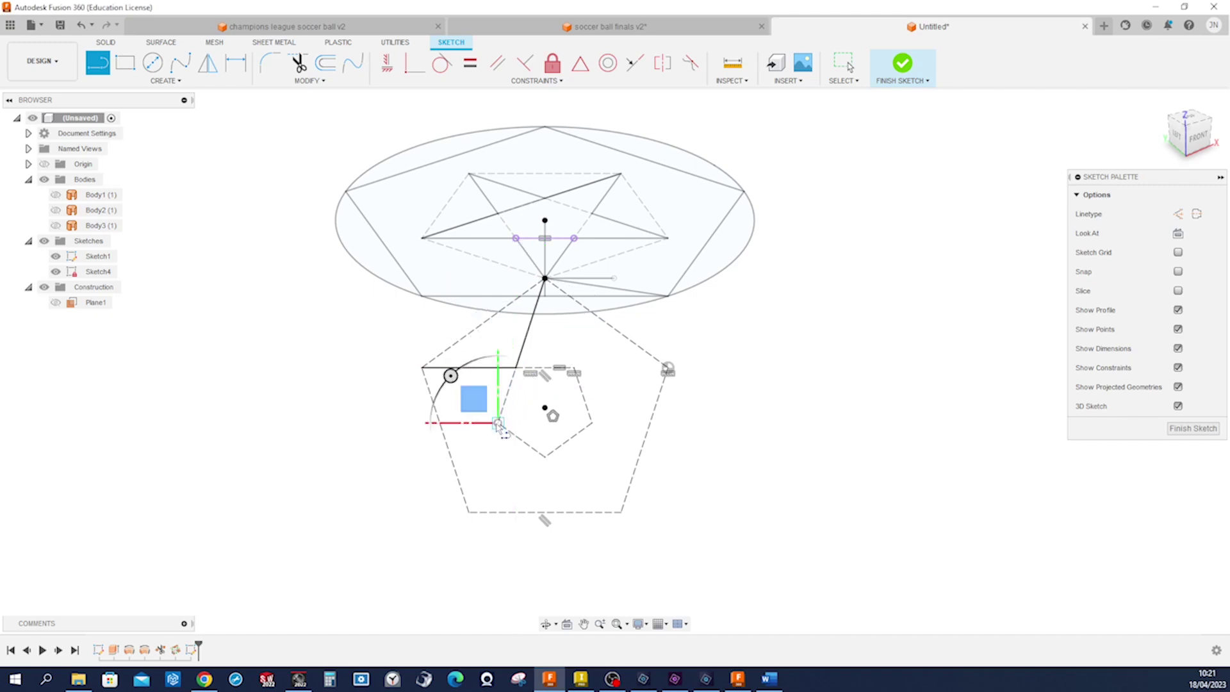
click(422, 368)
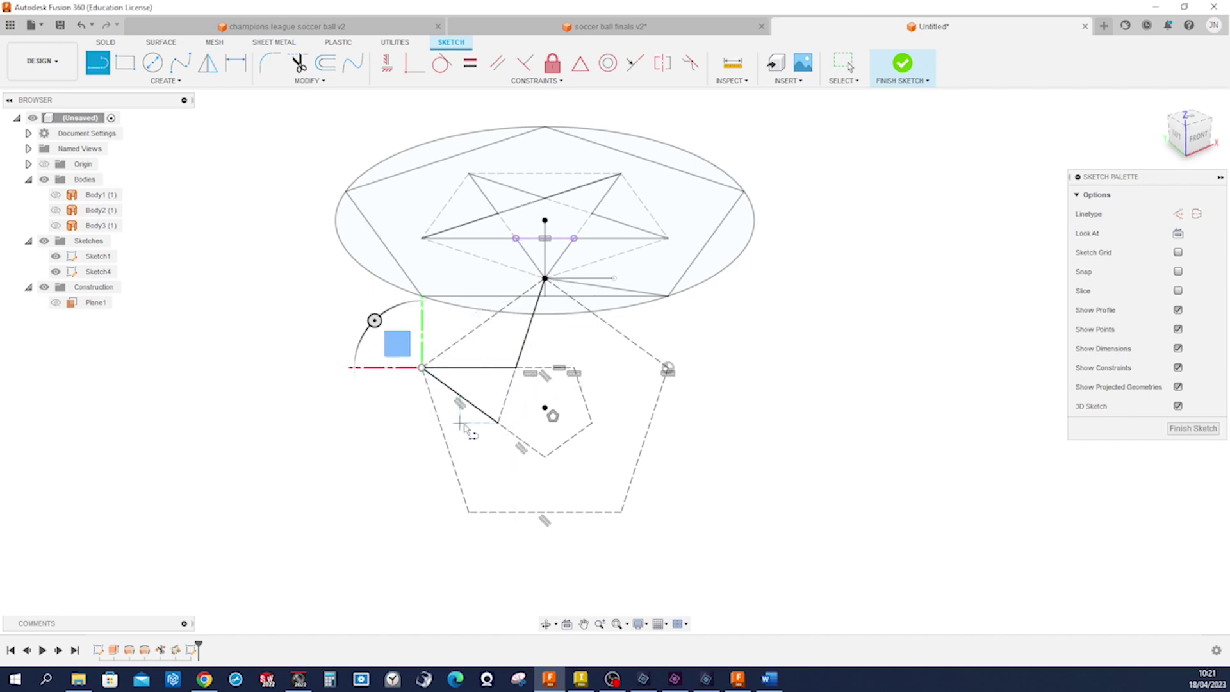
click(499, 425)
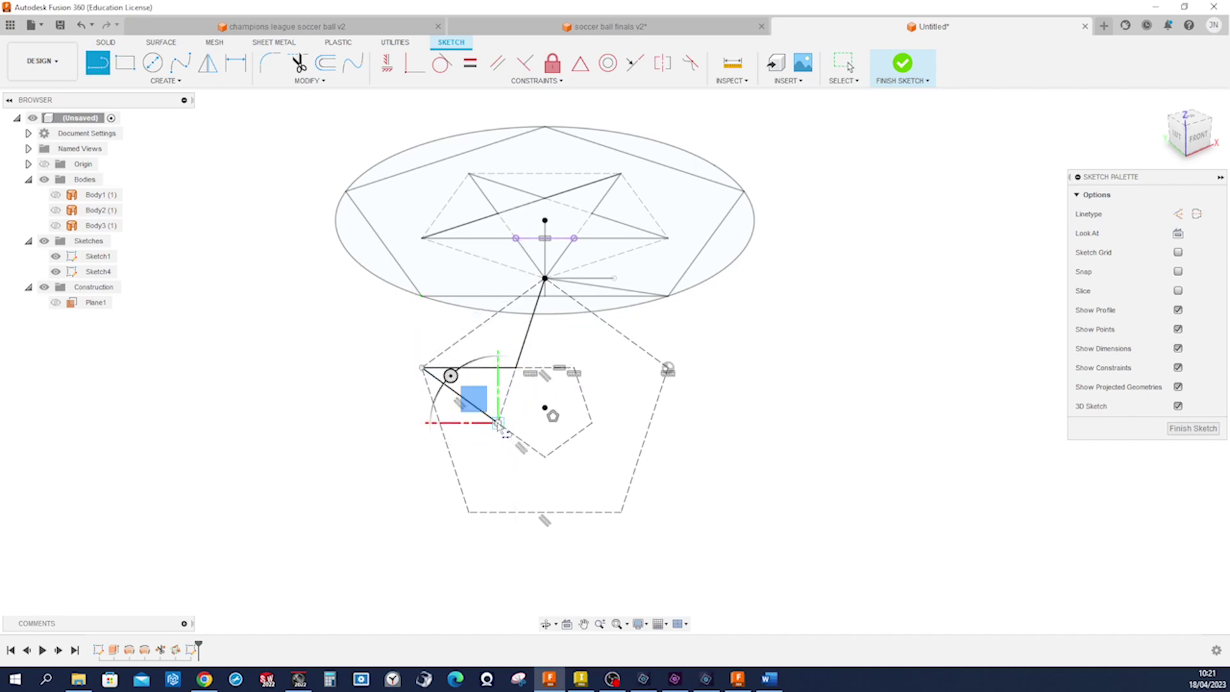
click(471, 513)
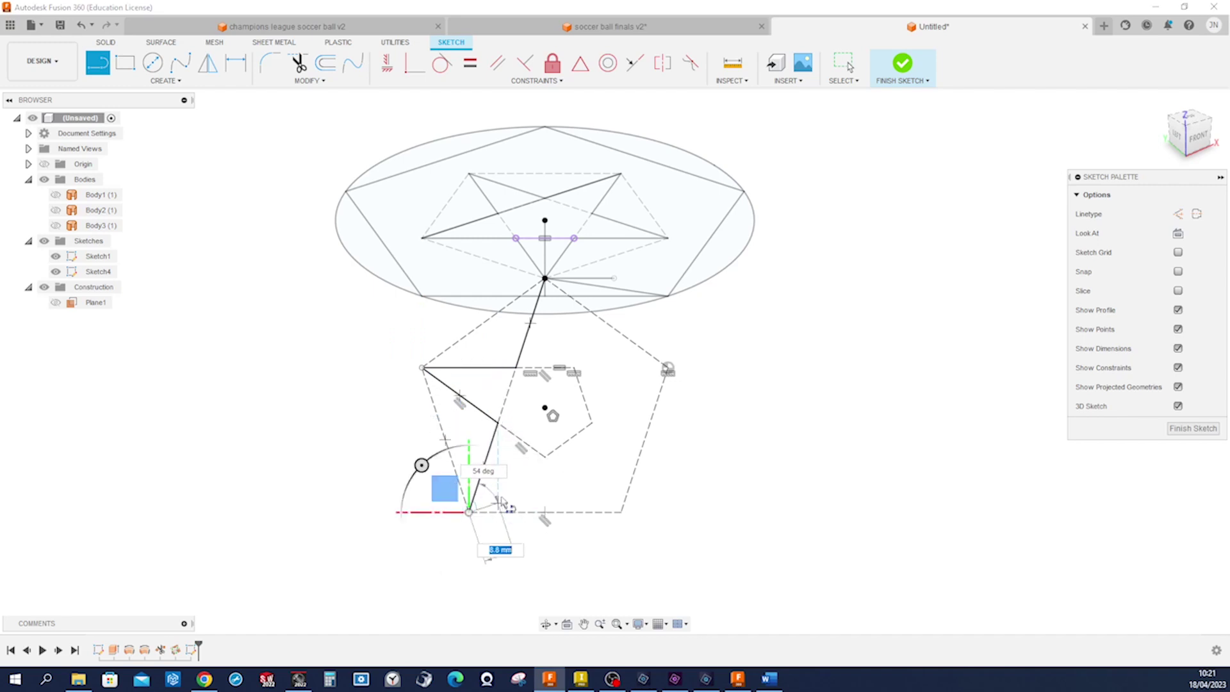
click(544, 458)
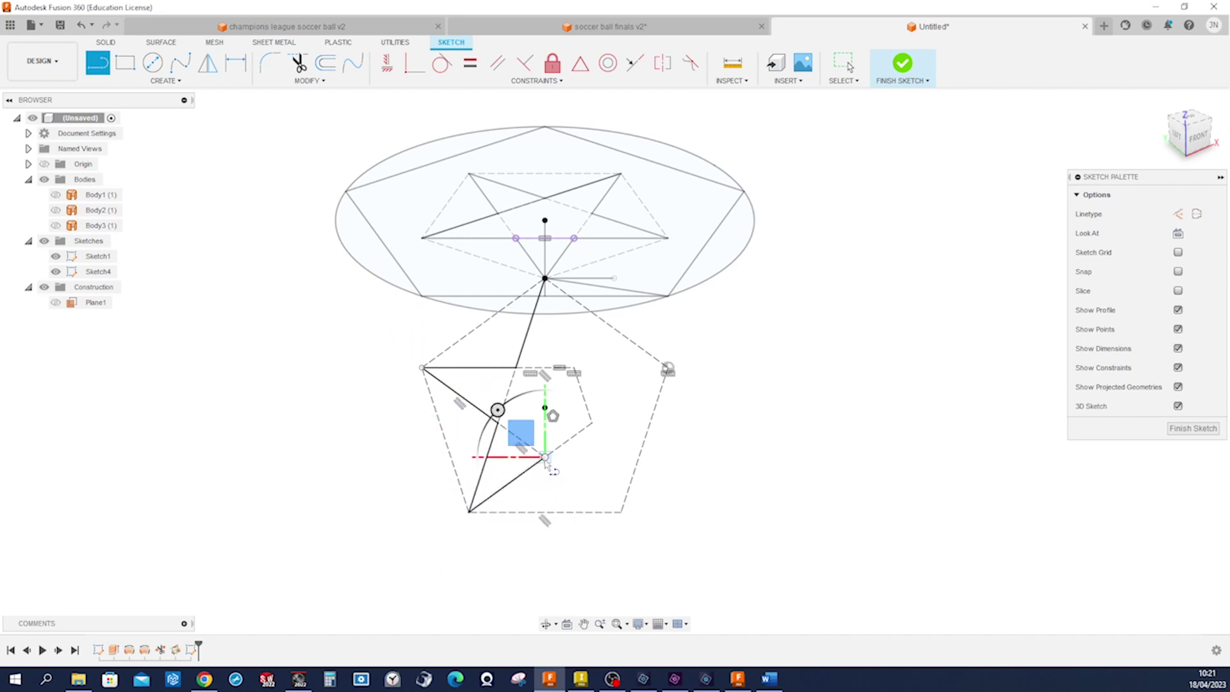
click(620, 512)
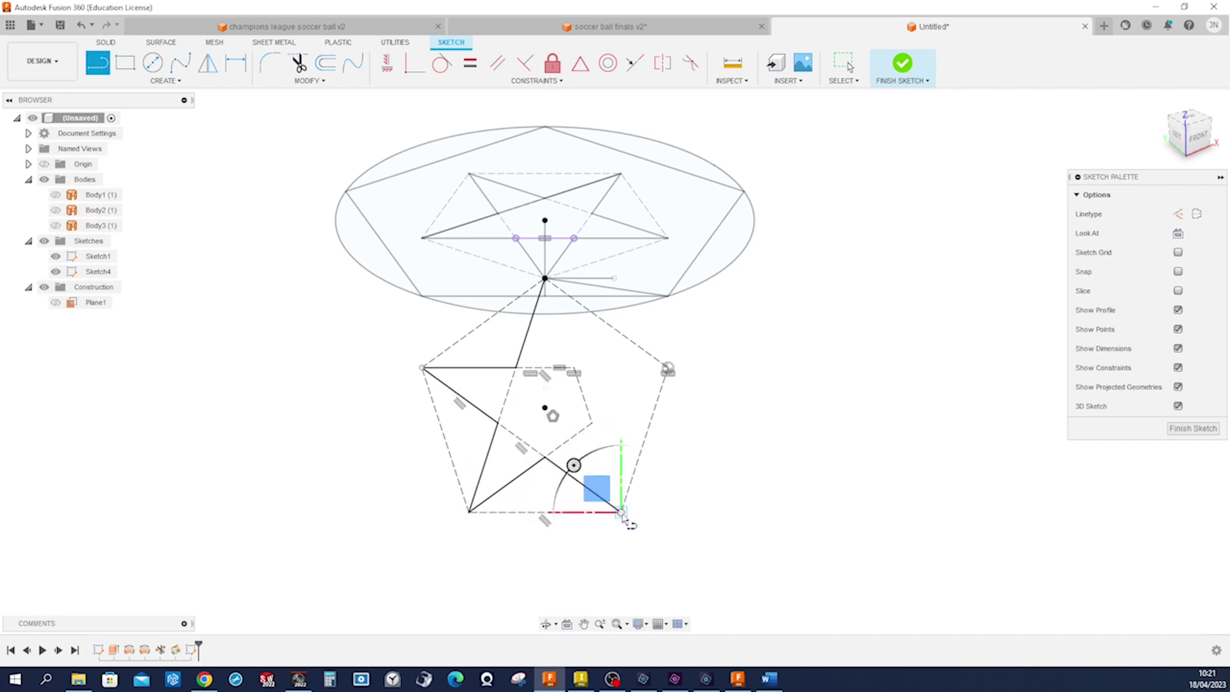
click(592, 424)
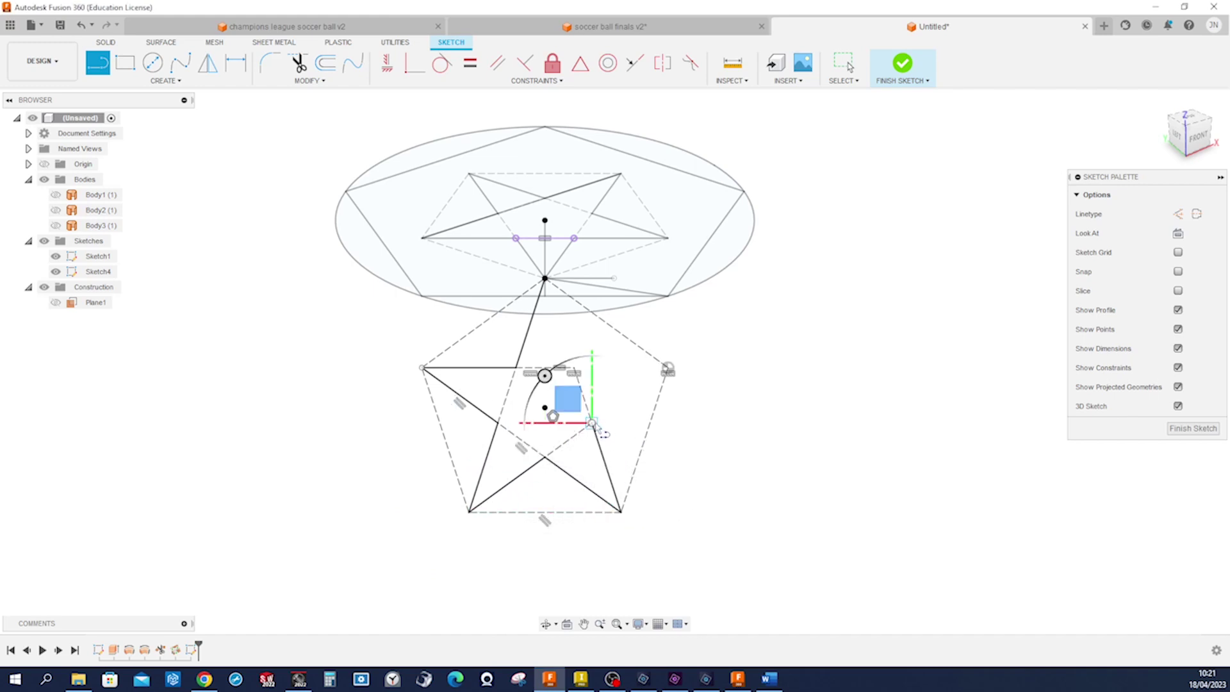
click(667, 368)
click(574, 368)
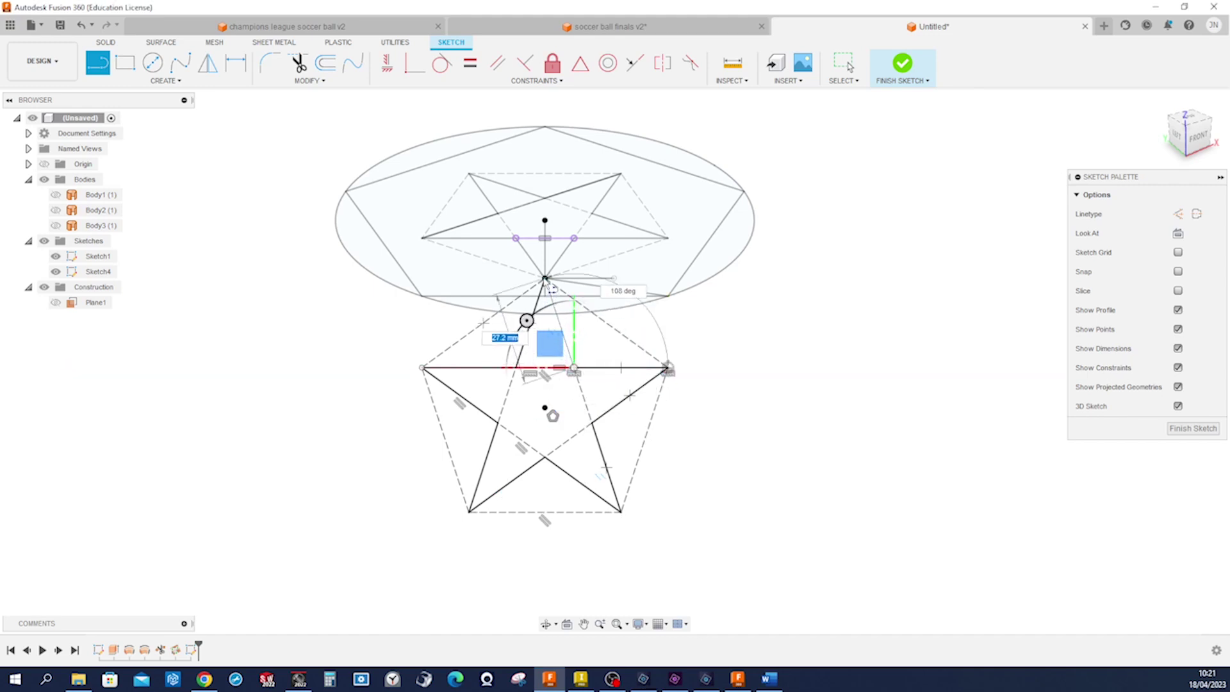
click(544, 278)
key(Escape)
click(1185, 428)
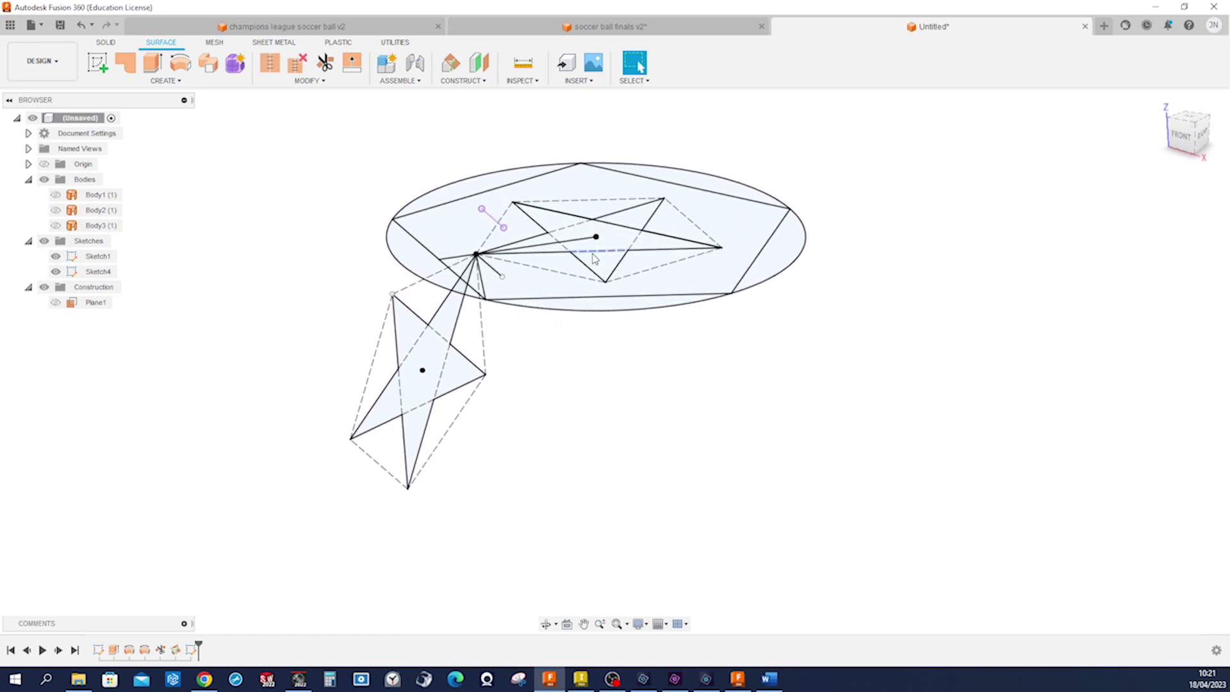
Step: In a new 3D sketch, draw a vertical line down from the large circle's center and another from its lower end to the tilted star's center
shift+middle_drag(594, 330, 537, 343)
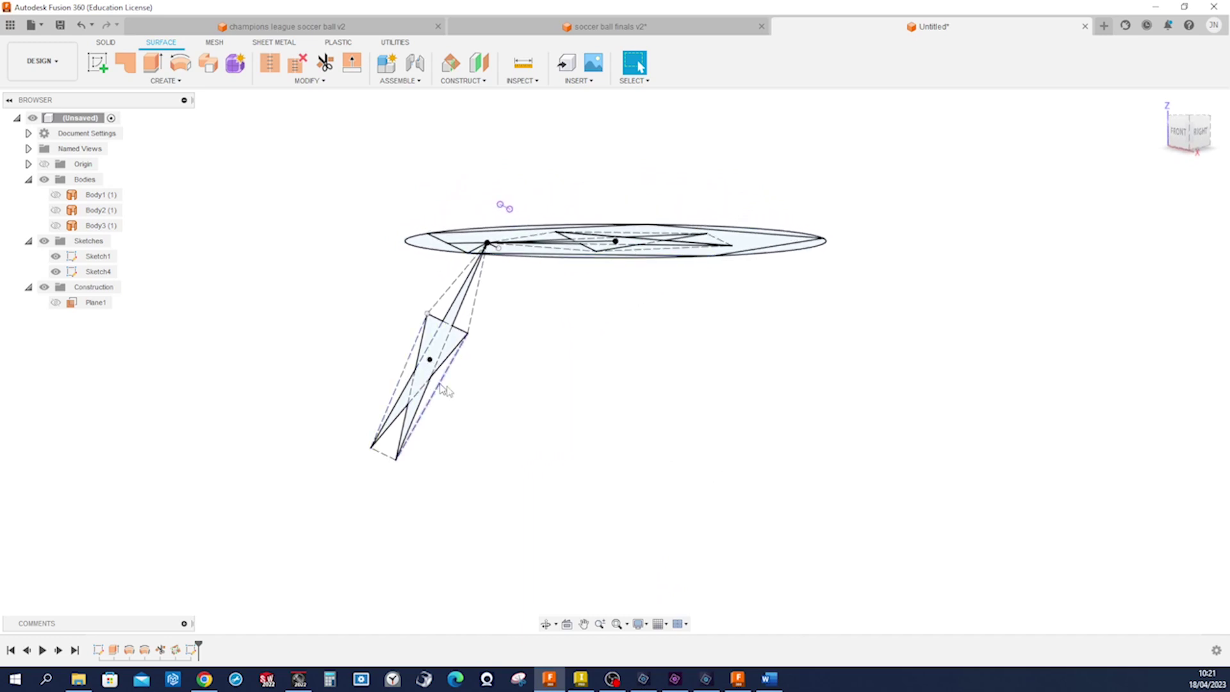
shift+middle_drag(571, 409, 581, 417)
key(s)
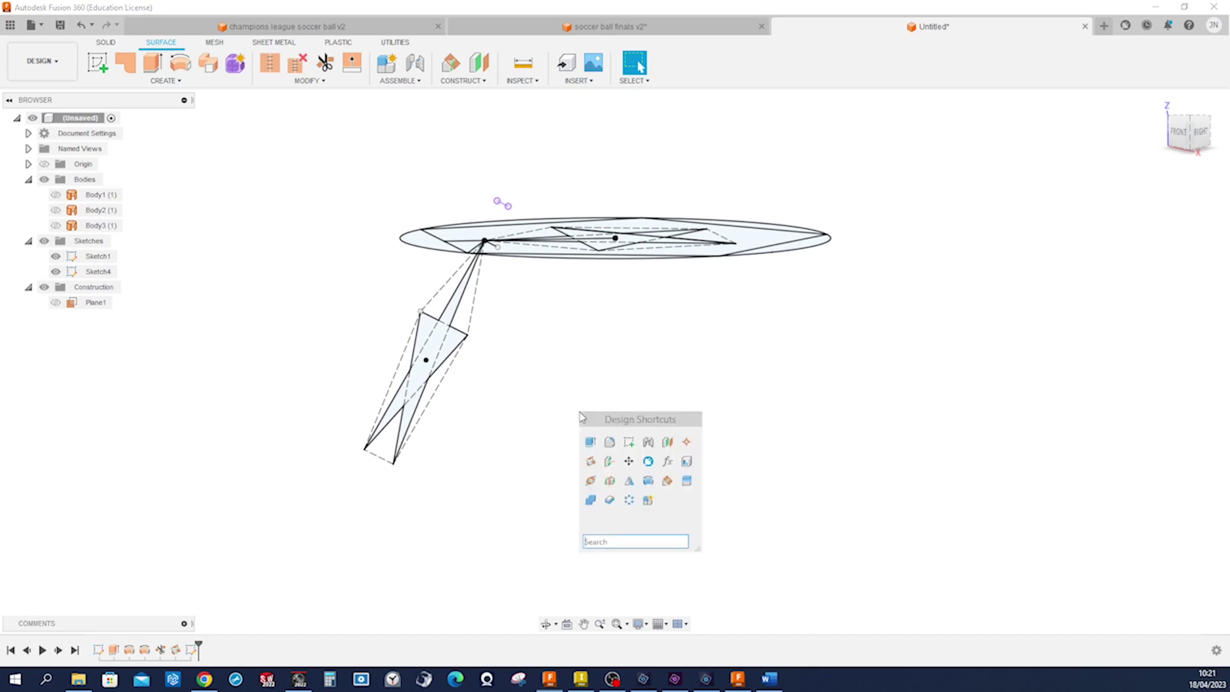
click(628, 443)
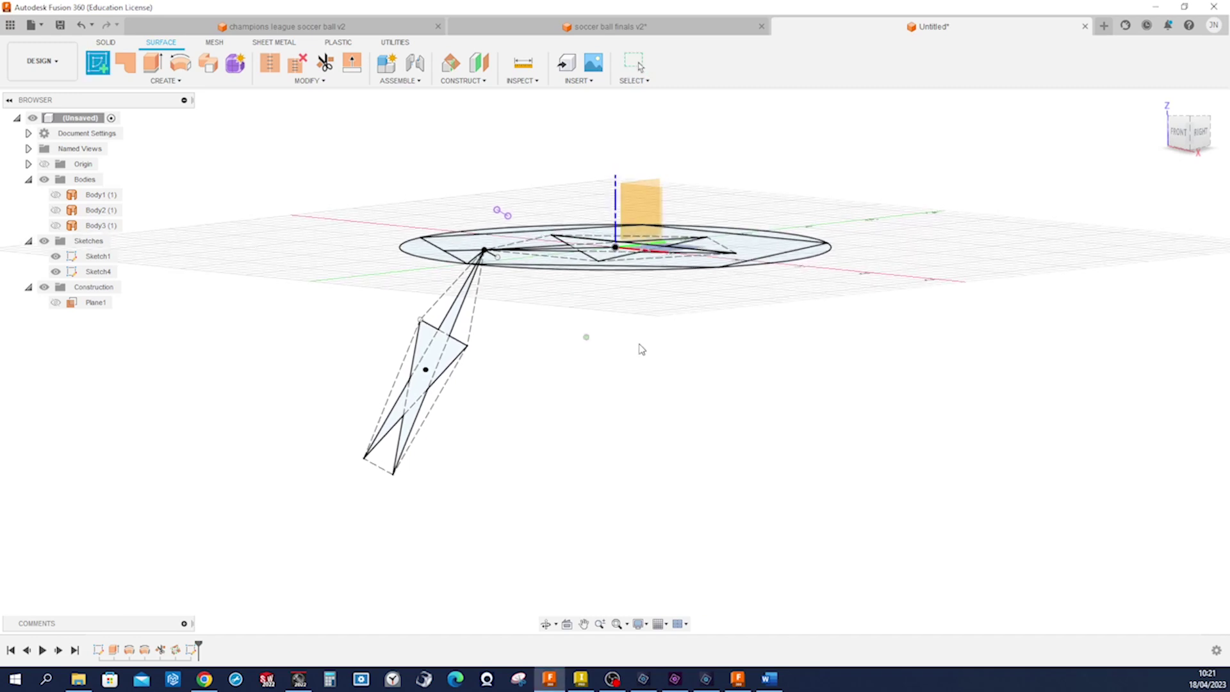
click(614, 267)
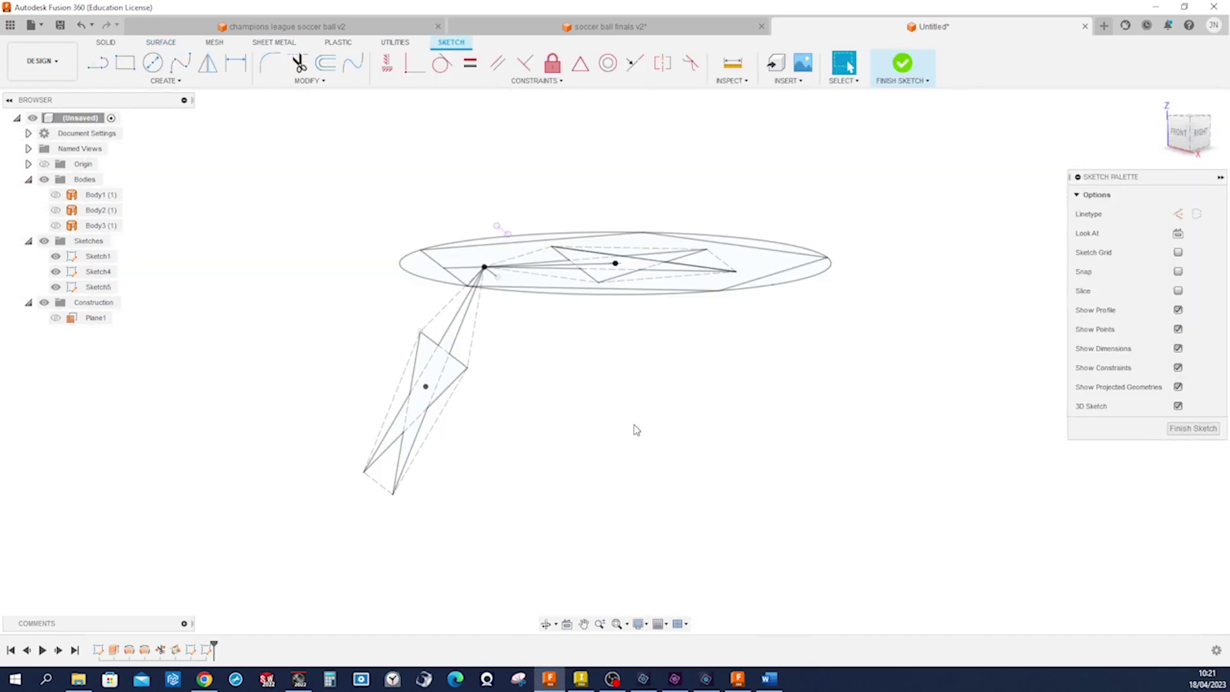
key(s)
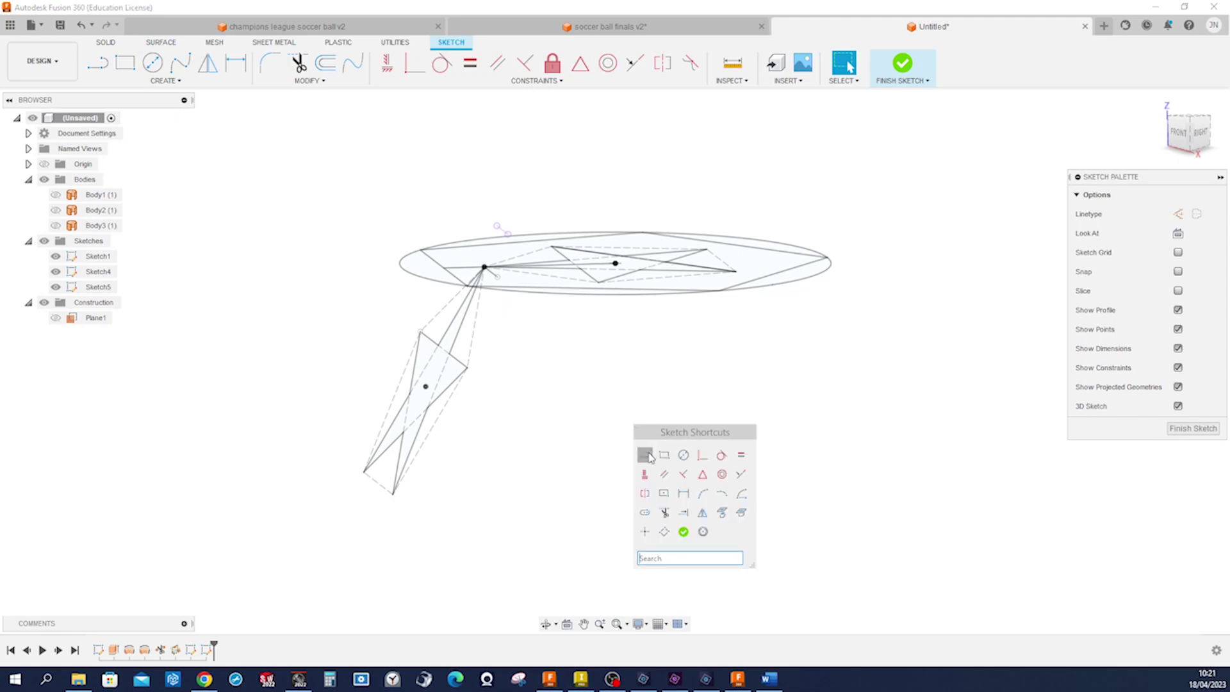
click(645, 454)
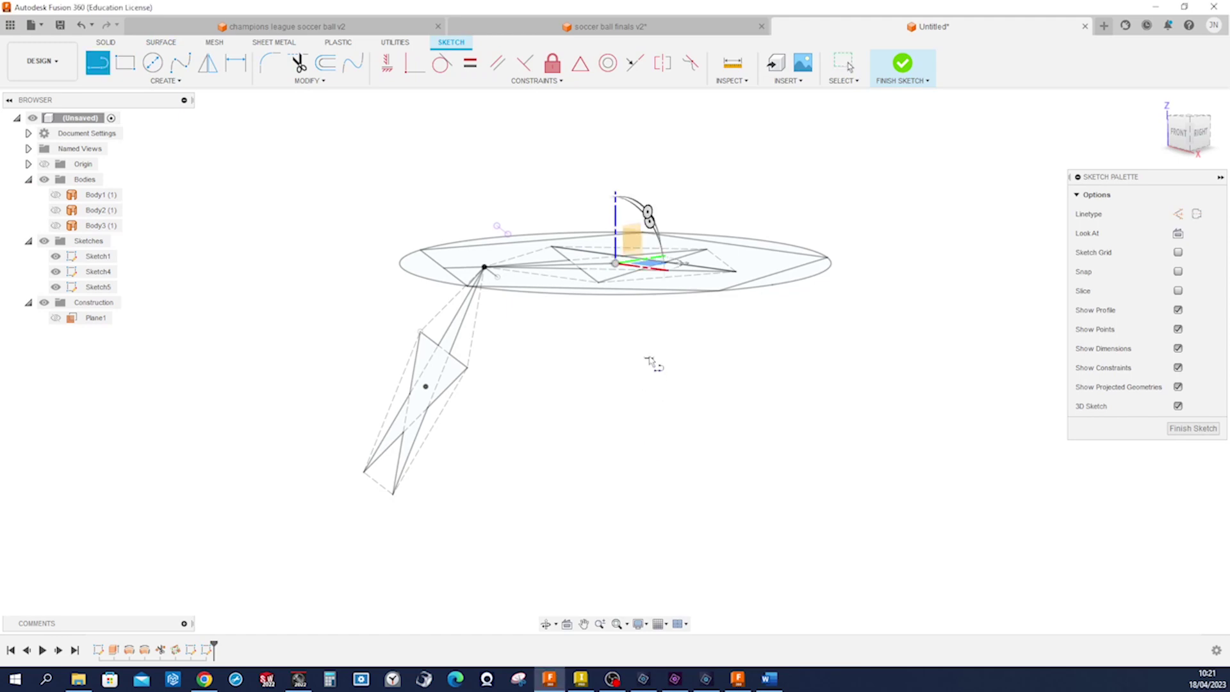
click(614, 264)
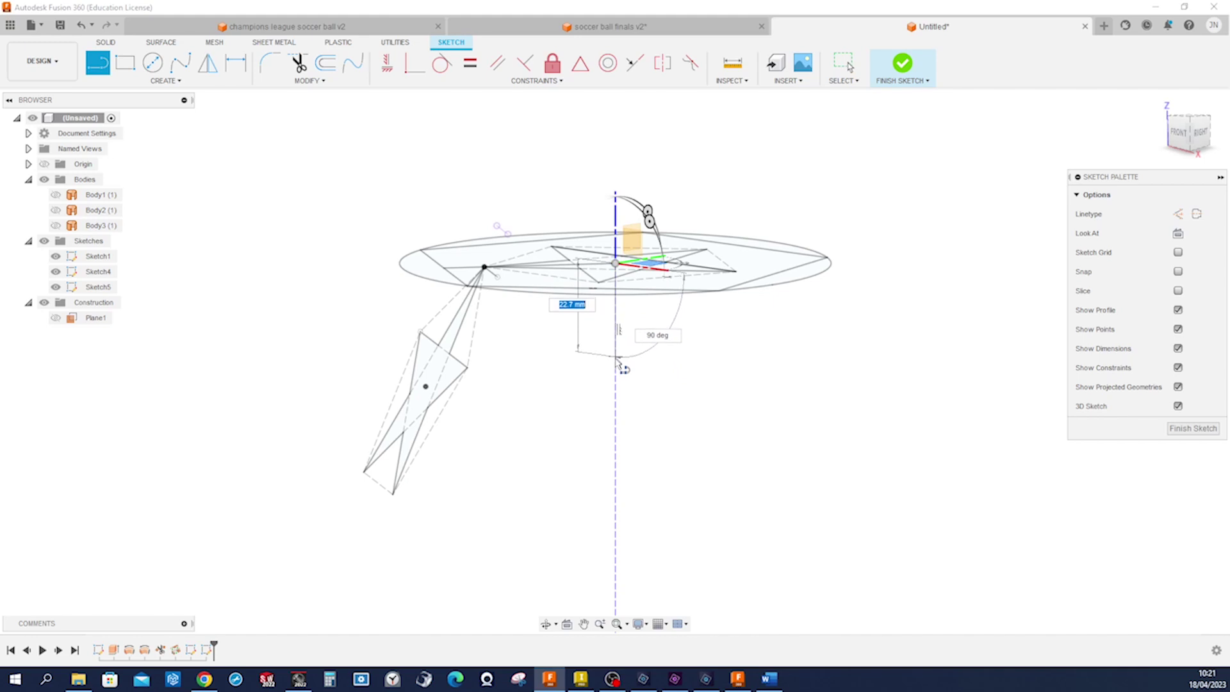
click(616, 444)
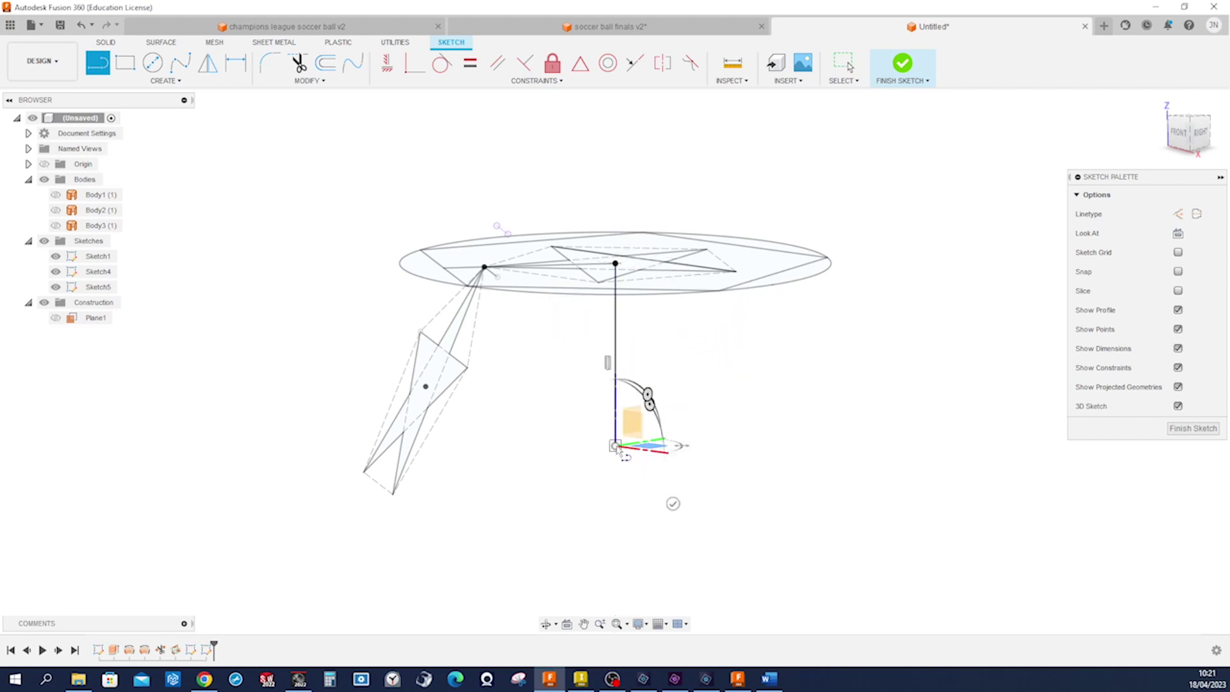
click(425, 386)
key(Escape)
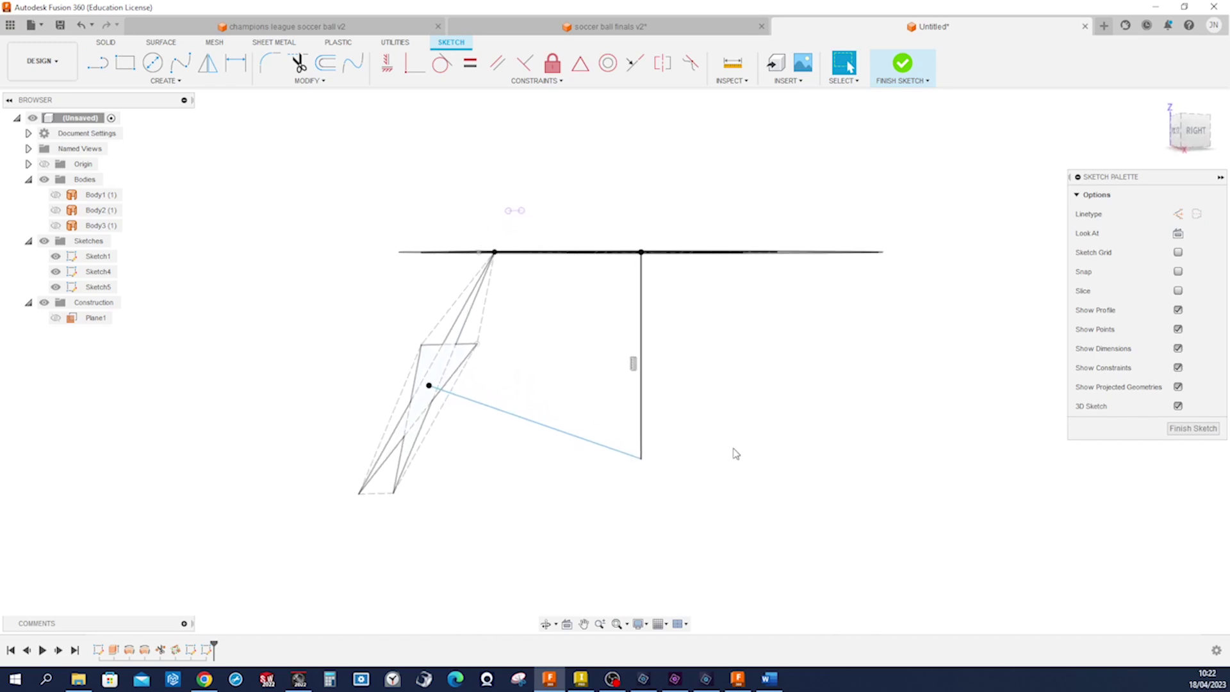
Step: Make the sloping line perpendicular to a side edge of the tilted star's inner pentagon, and finish the sketch
key(s)
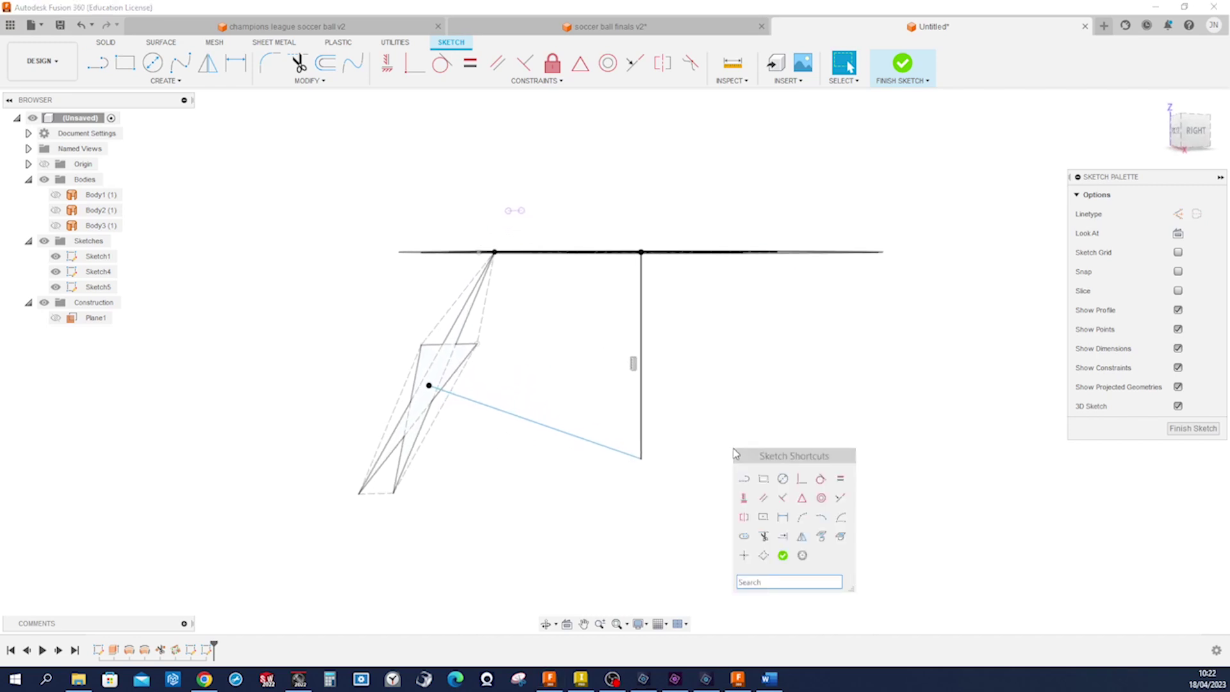
click(780, 499)
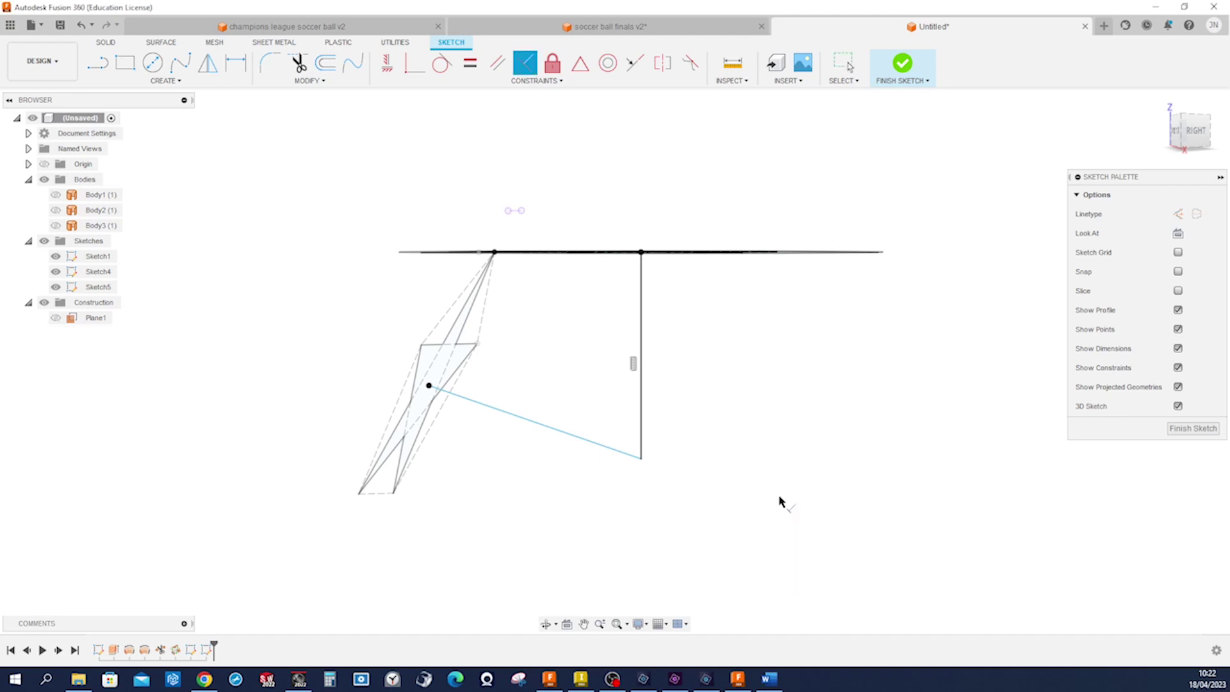
click(588, 441)
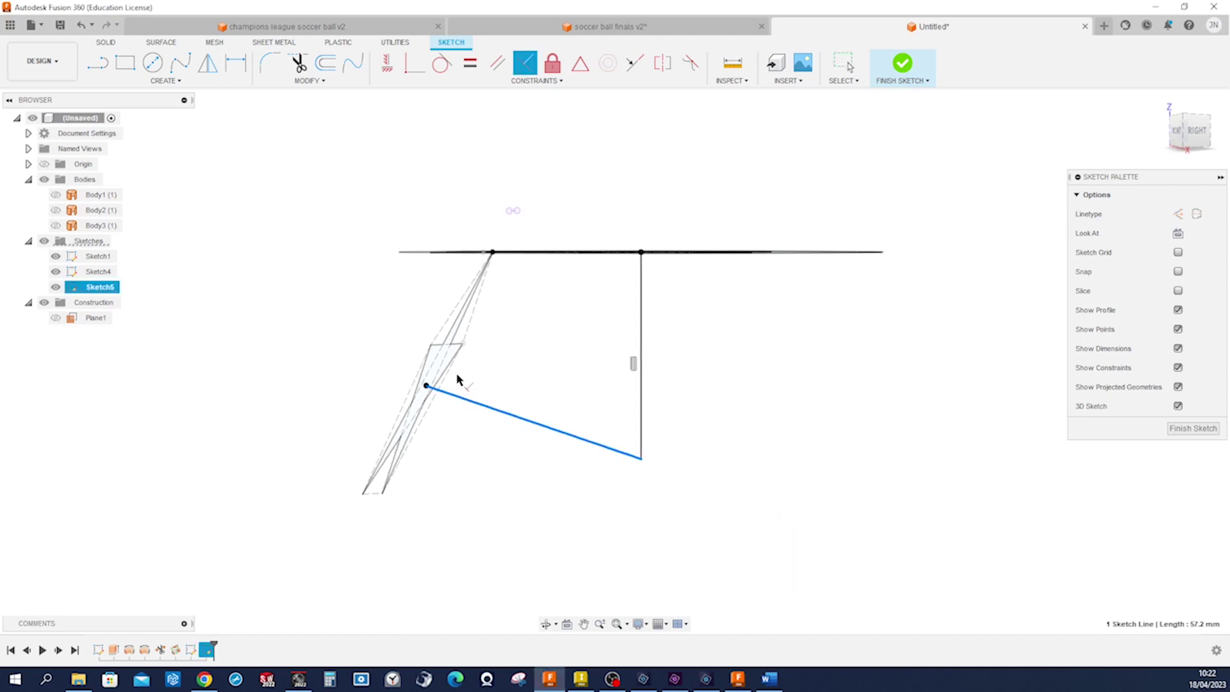
click(439, 378)
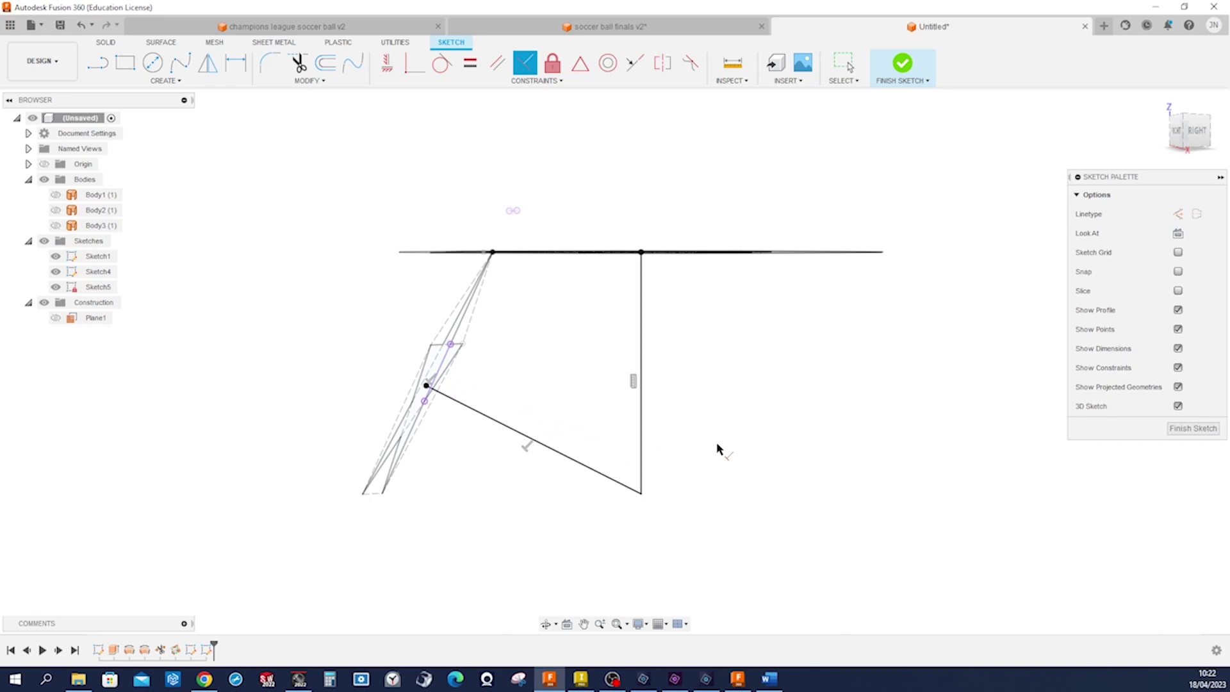
right_drag(716, 447, 730, 428)
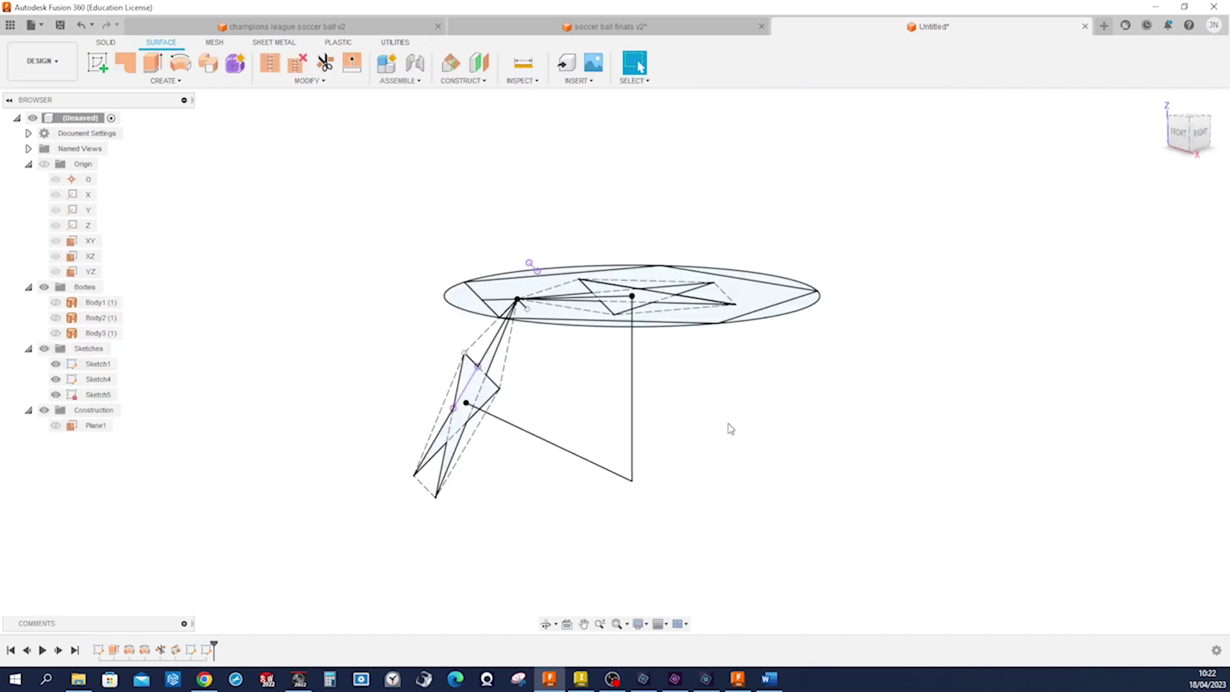
Step: Construct a plane through three points: the two lines' shared lower endpoint, the tilted star's center and the large circle's center
key(s)
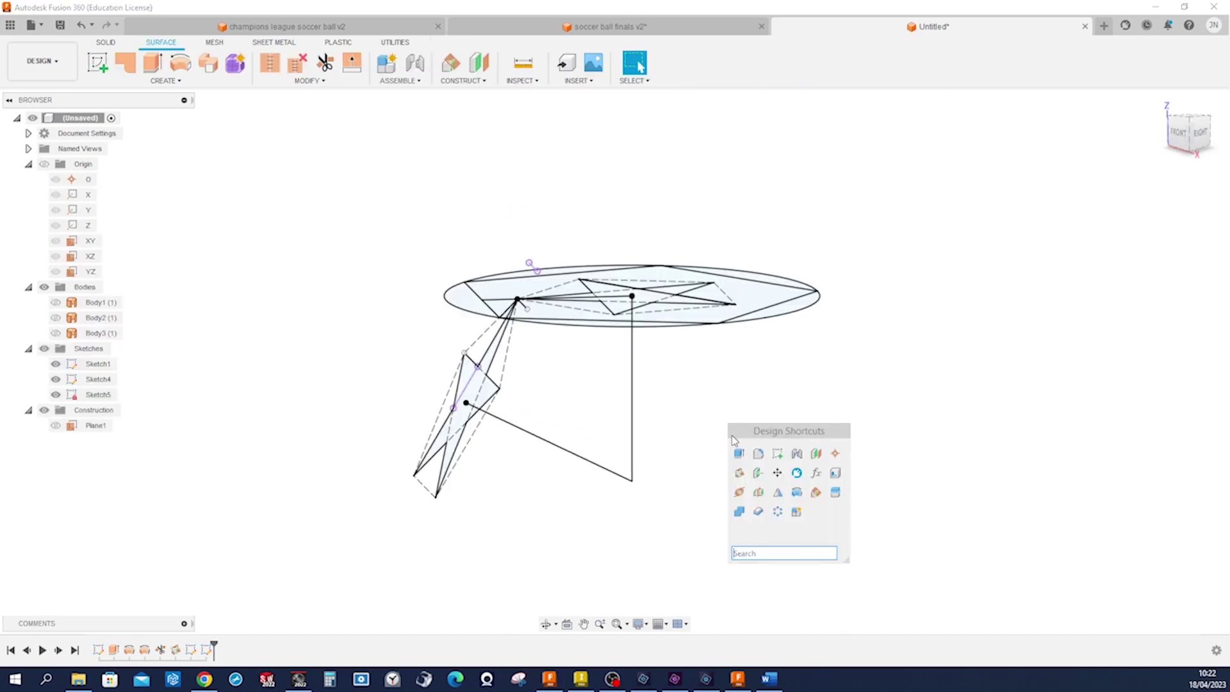
click(740, 472)
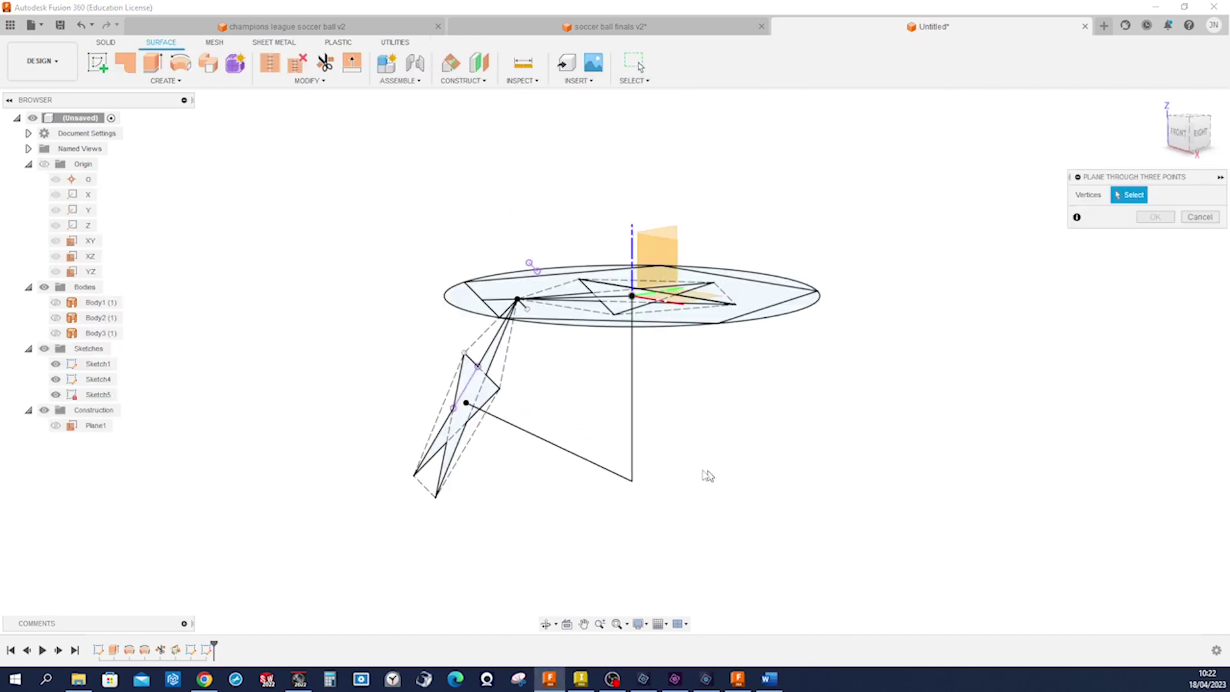
click(632, 480)
click(467, 403)
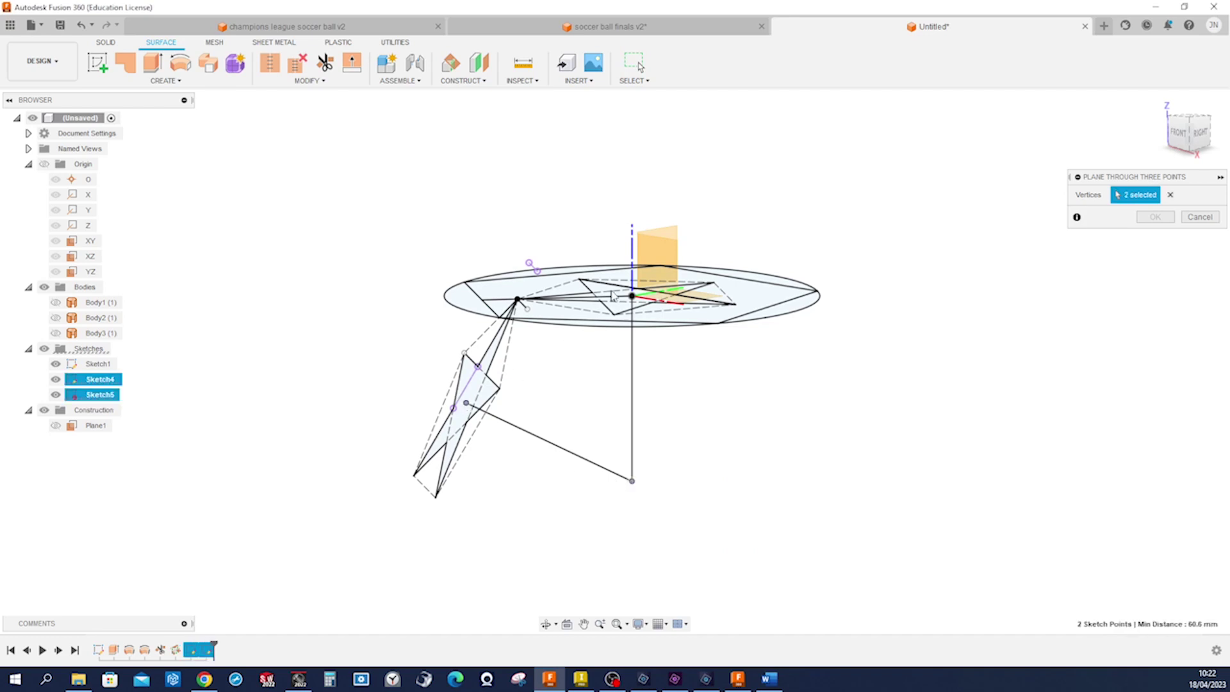
click(633, 296)
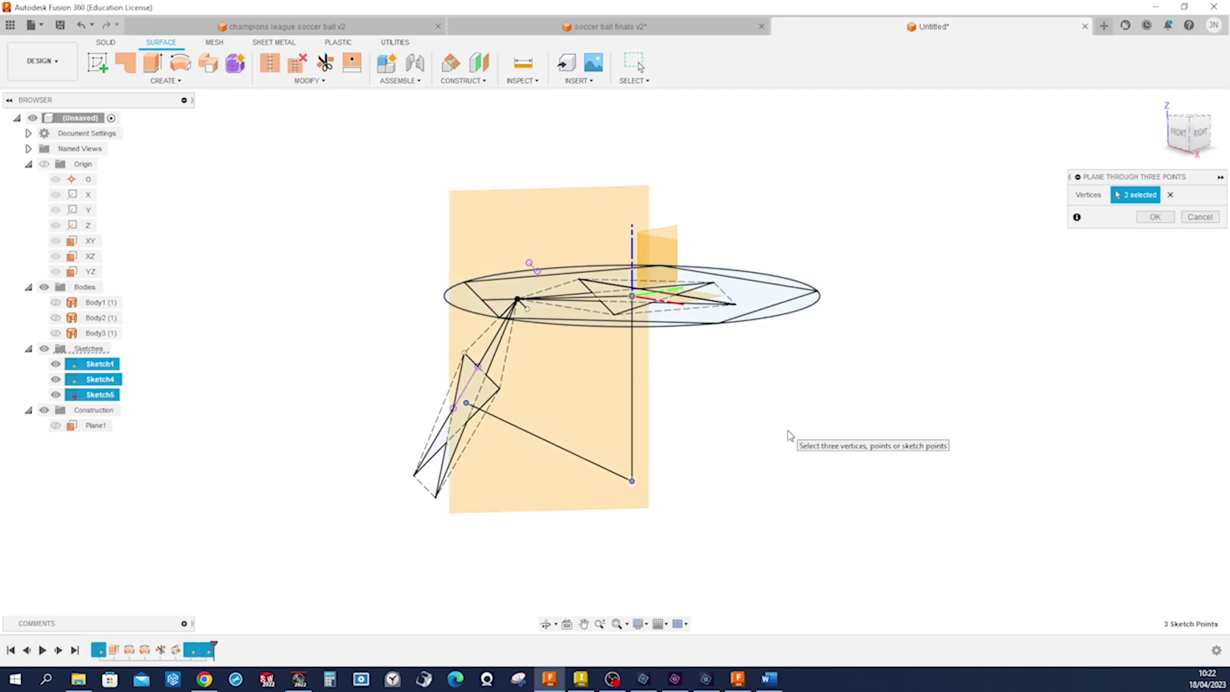
Step: Start a sketch on the three-point plane and draw a circle about 239 mm in diameter centered on the two lines' shared lower endpoint
key(s)
click(837, 461)
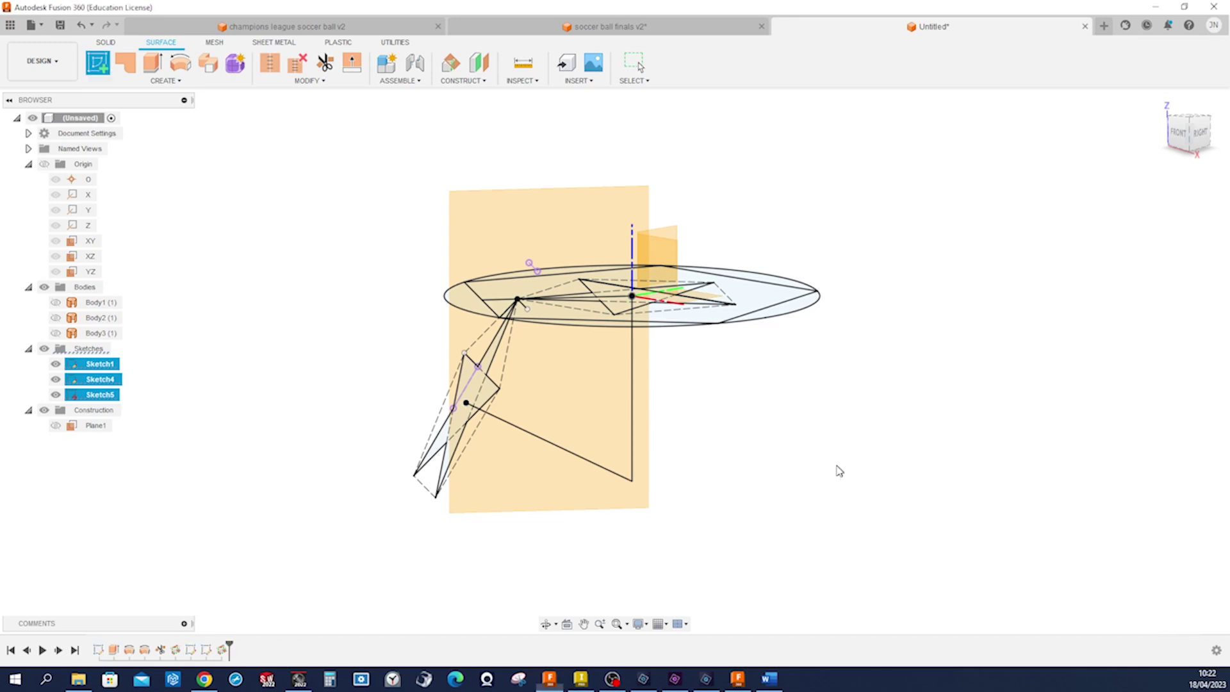
click(643, 448)
click(612, 442)
key(s)
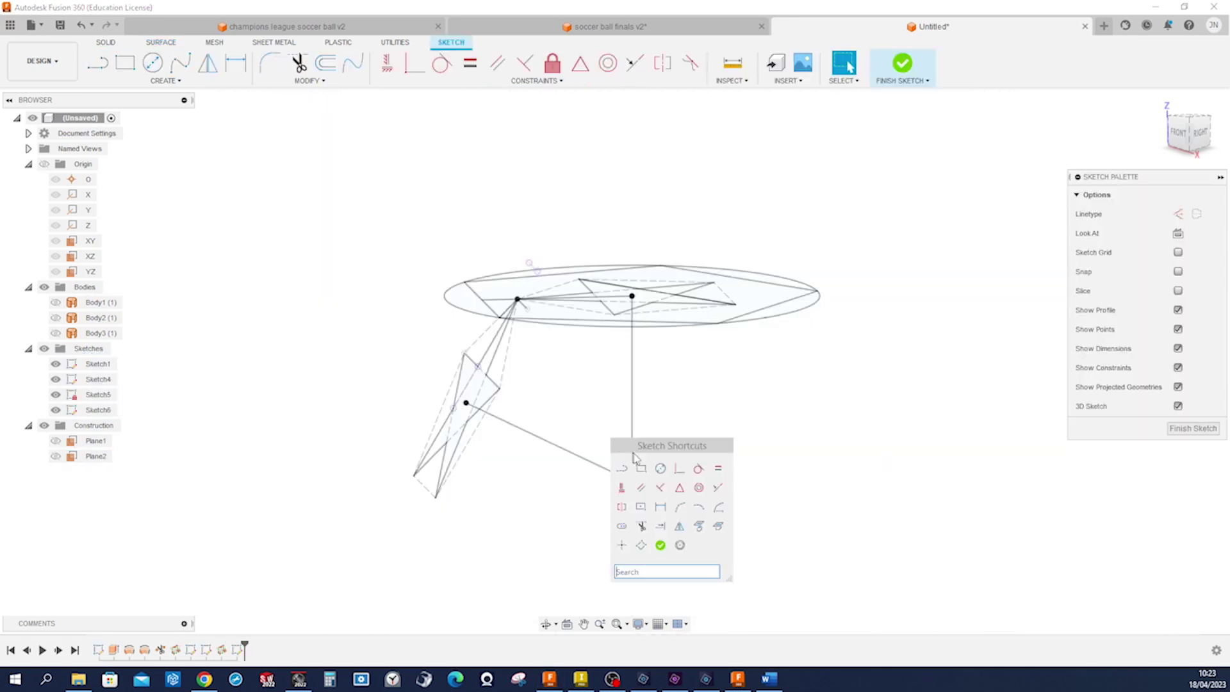
click(661, 469)
click(631, 480)
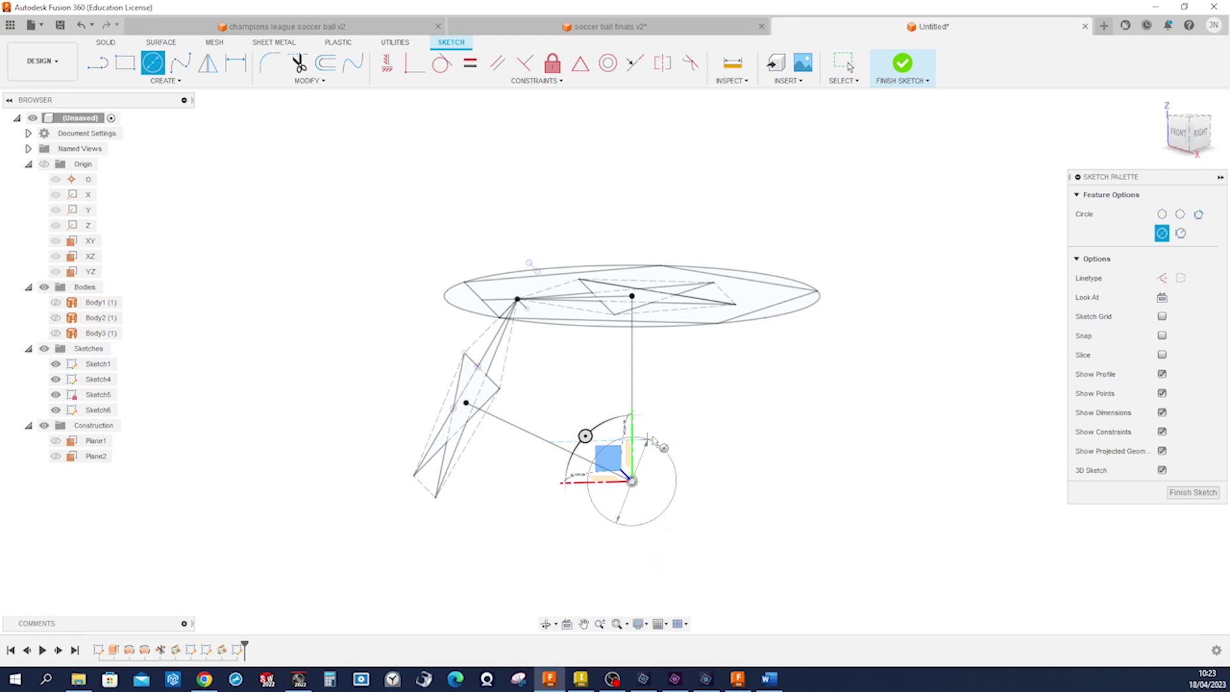
click(842, 339)
Step: Dimension the new circle's diameter to 222 mm
key(d)
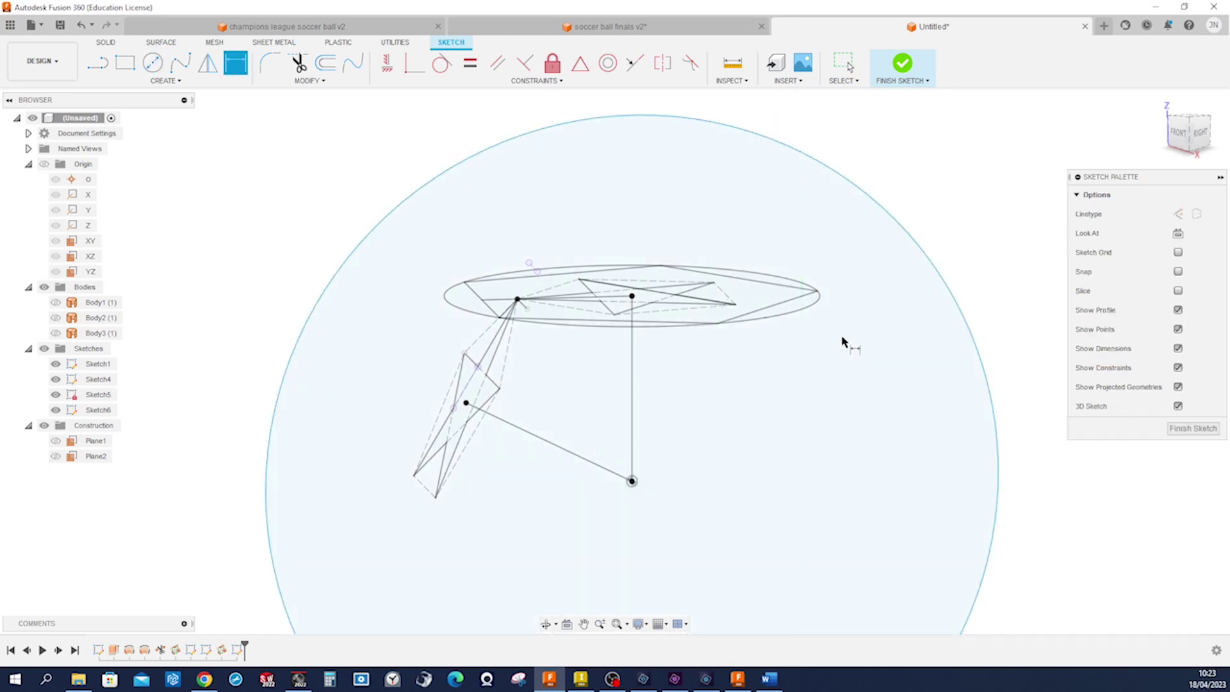
click(936, 268)
click(958, 260)
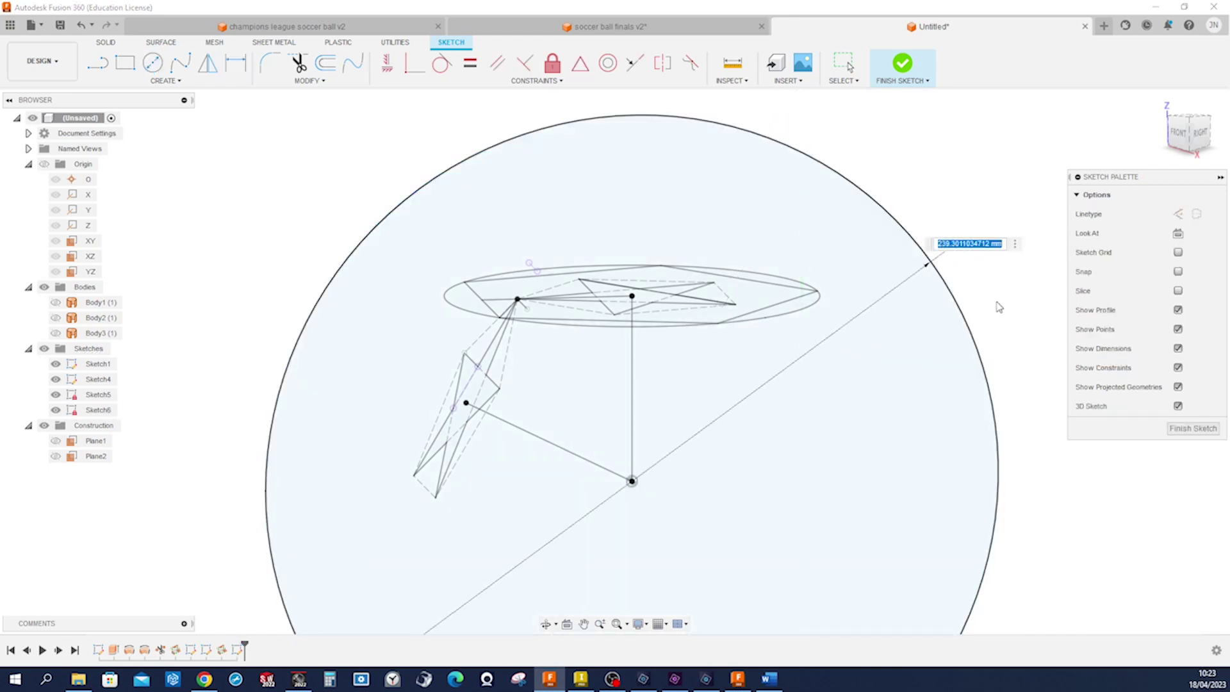
text(222)
key(Return)
Step: Draw a line across the 222 mm circle from one side of its circumference to the other, slightly below its center
key(s)
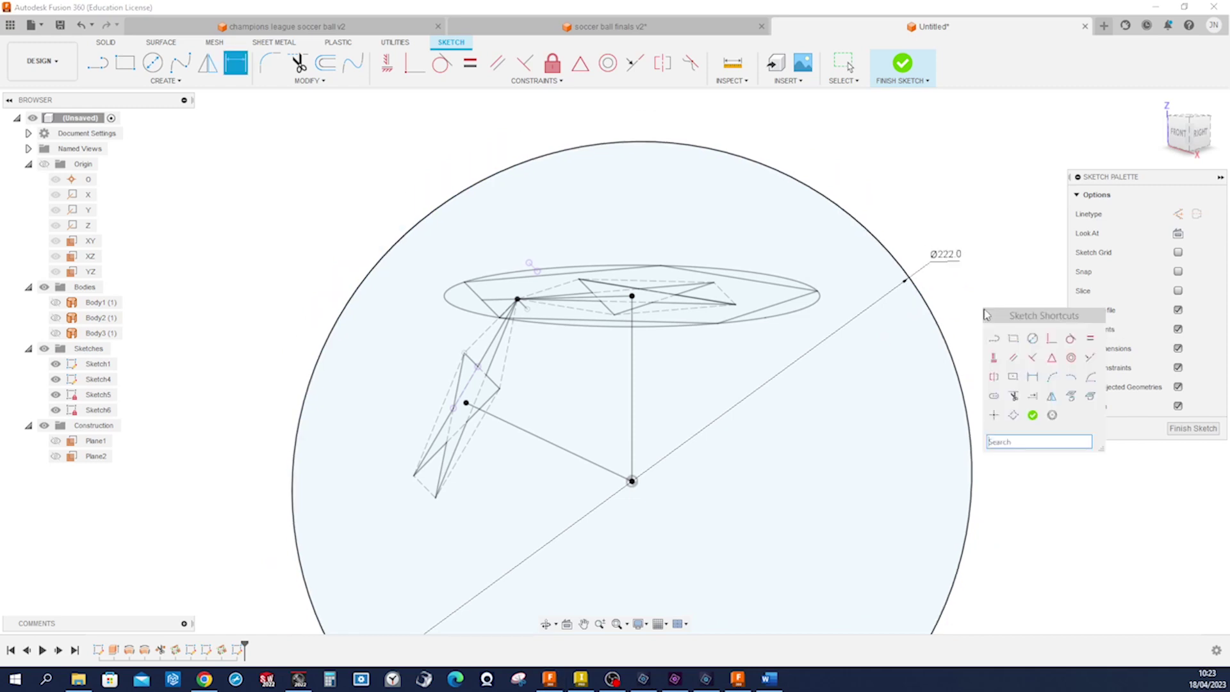
click(996, 339)
scroll(611, 470, down, 2)
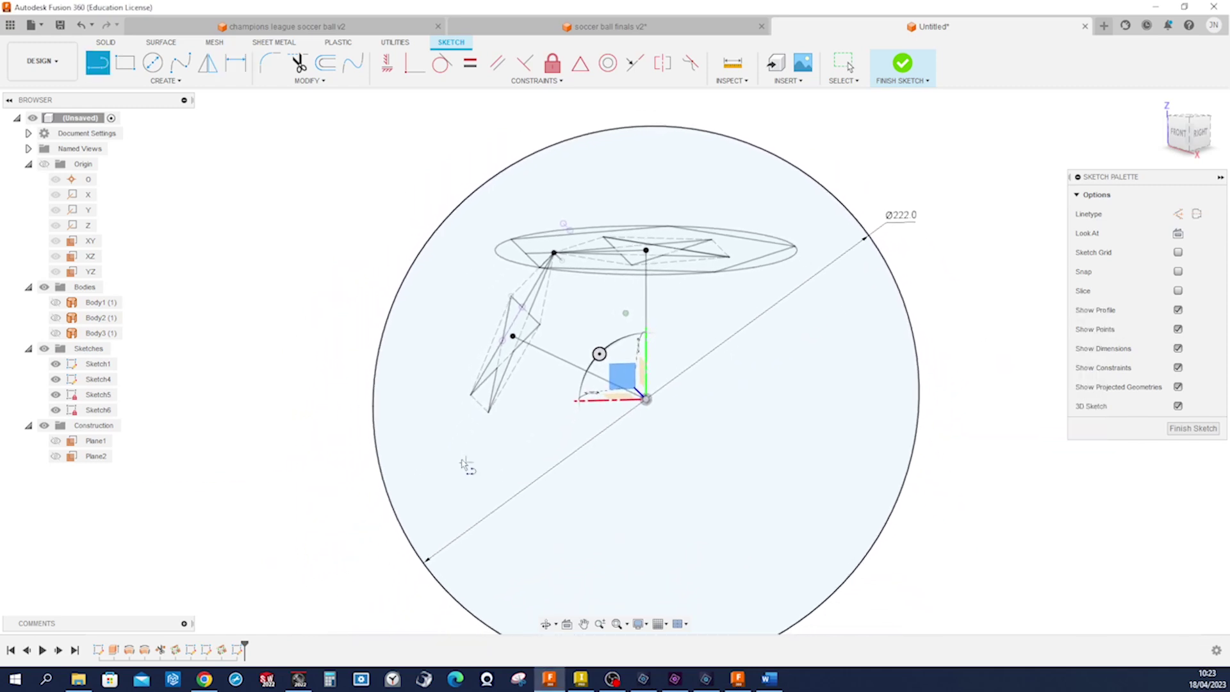
click(376, 406)
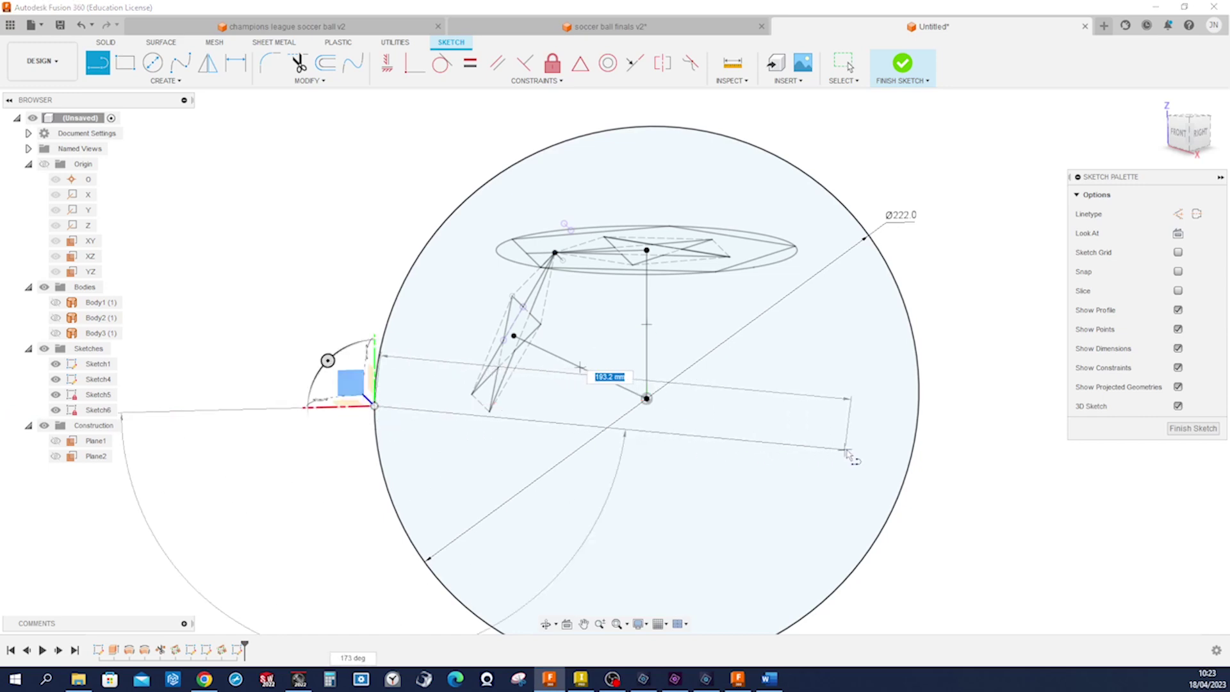
click(912, 448)
key(Escape)
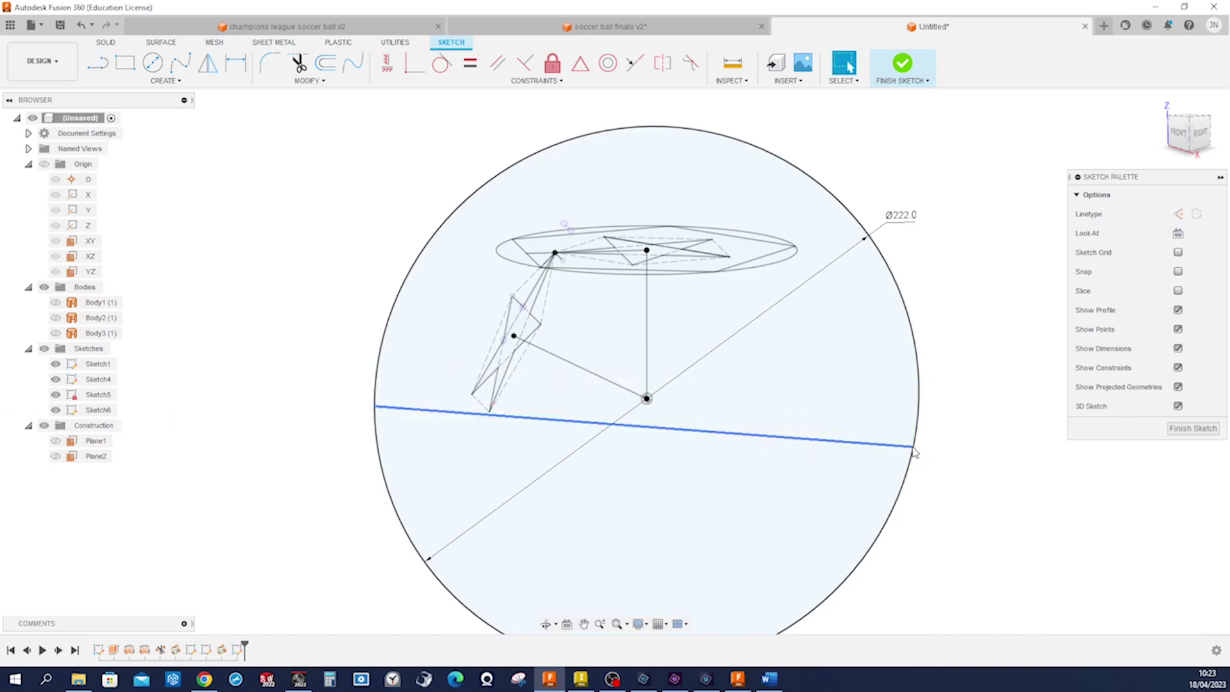
Step: Constrain the crossing line to pass through the circle's center and make it horizontal
key(s)
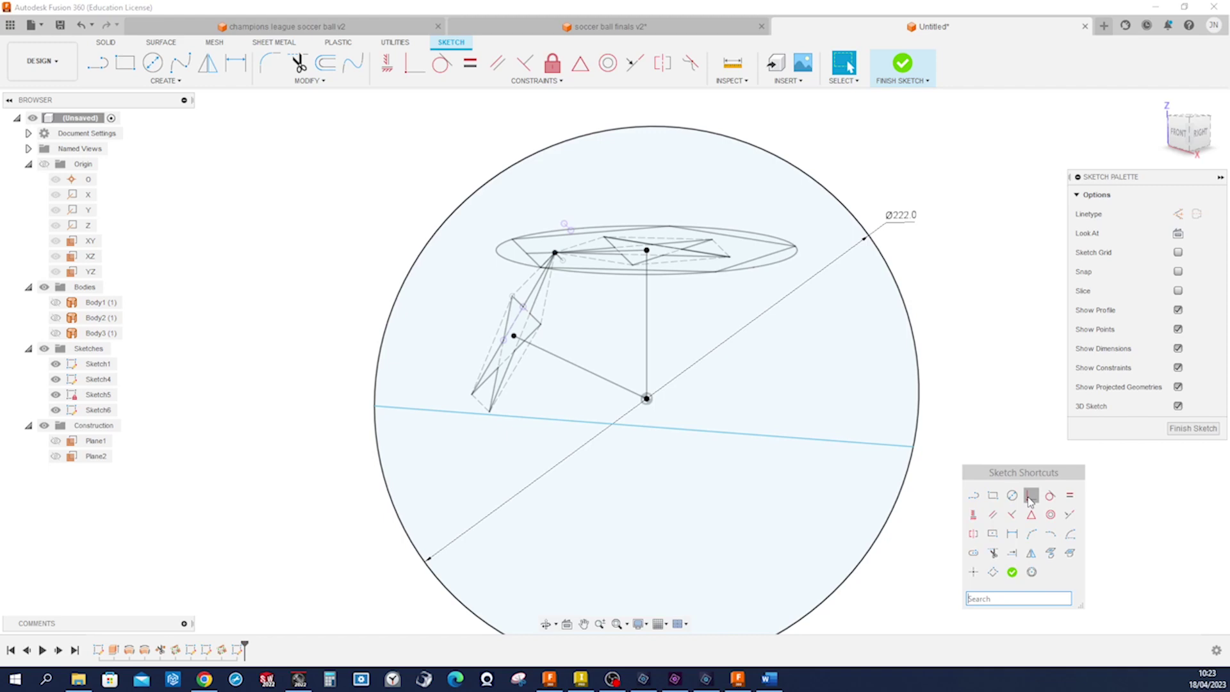
click(1029, 497)
click(647, 400)
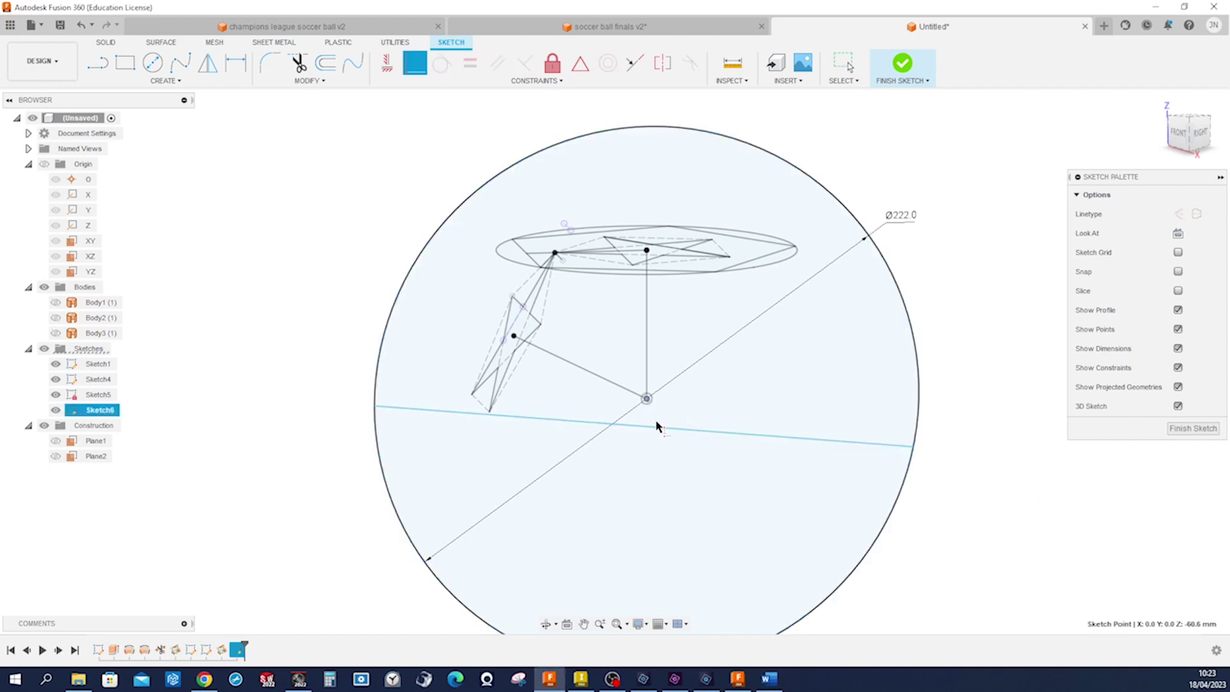
click(655, 427)
key(s)
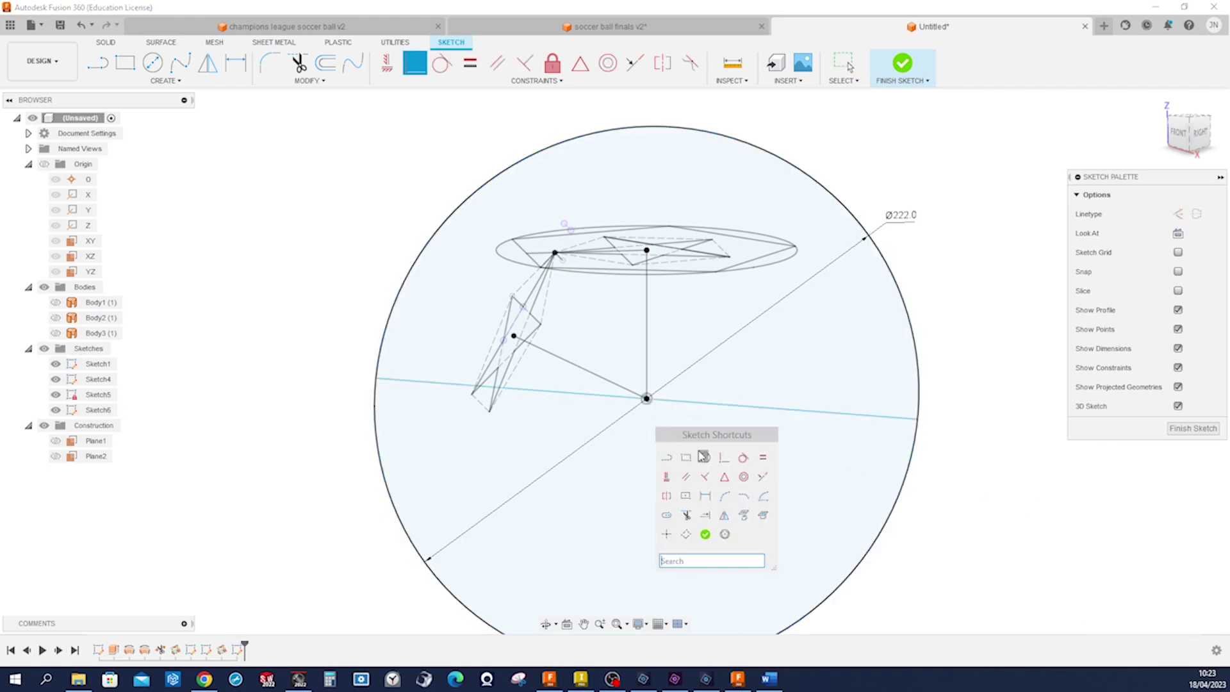
click(672, 477)
click(713, 407)
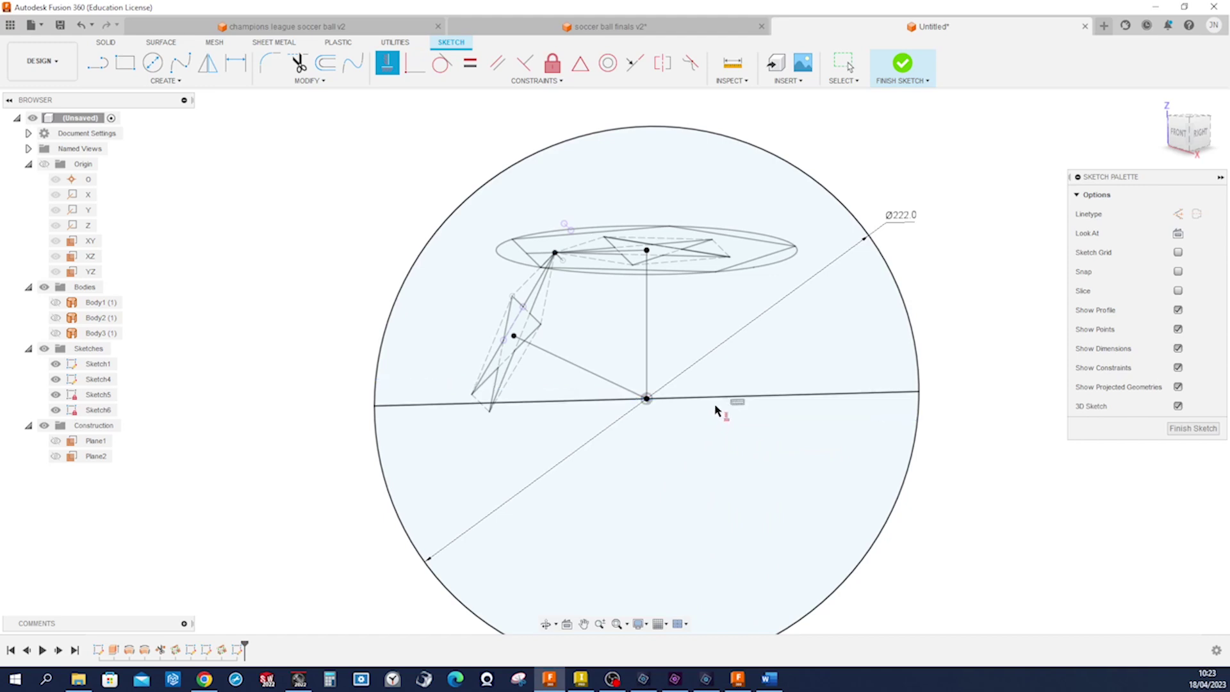
key(Escape)
Step: Break the 222 mm circle where the horizontal line crosses it
key(s)
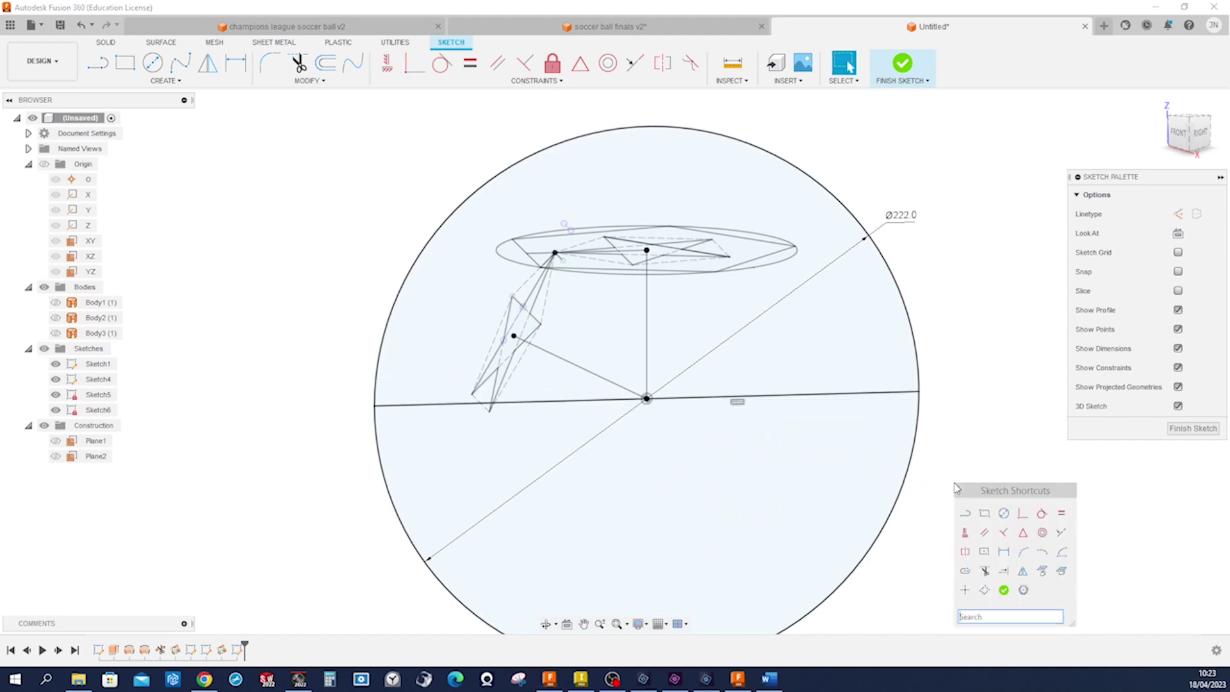
key(s)
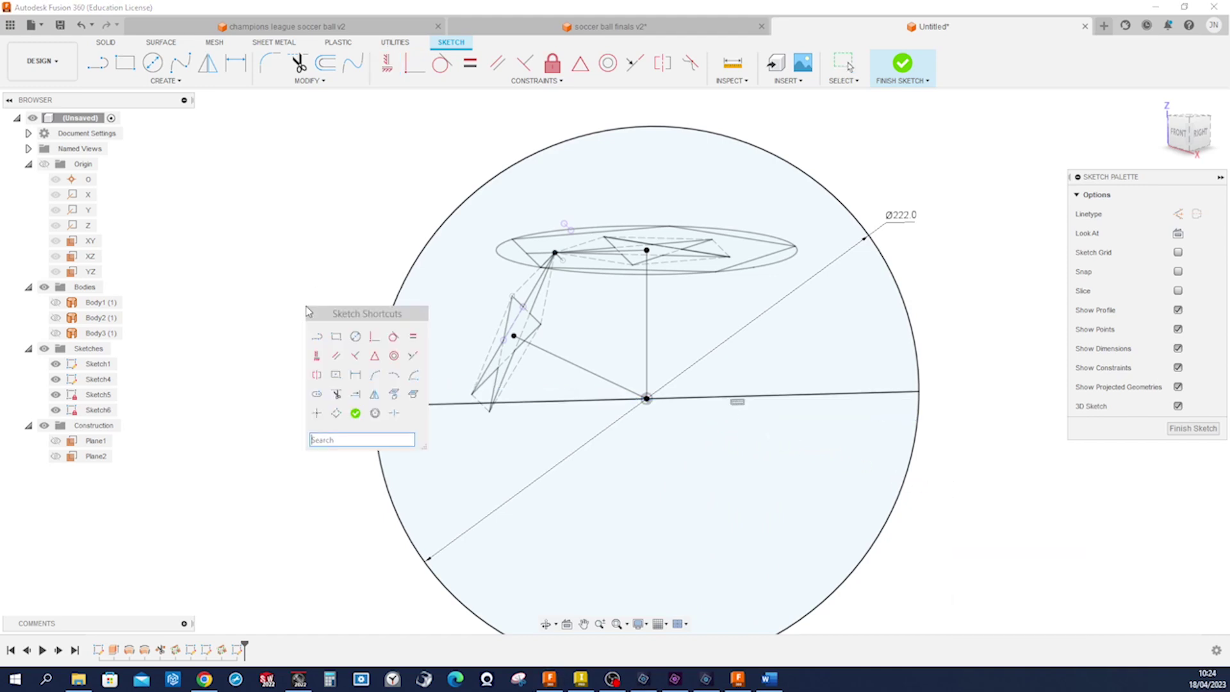
click(394, 416)
click(377, 412)
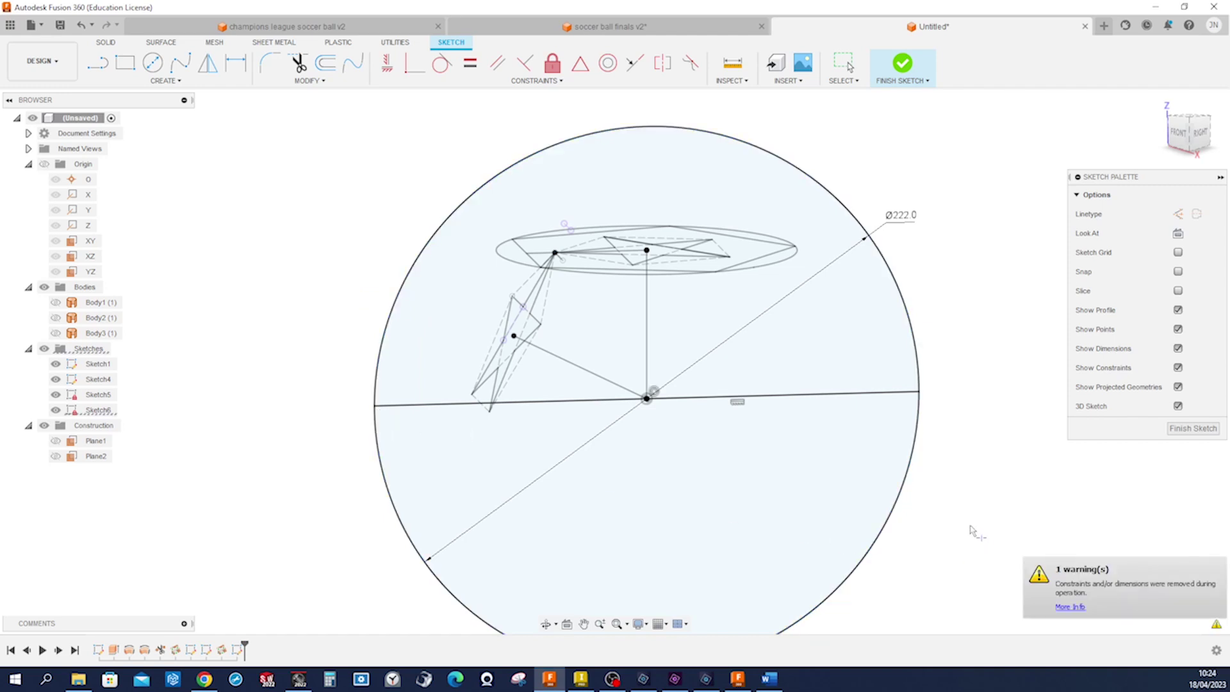
key(Escape)
Step: Convert the lower half arc and the horizontal diameter line to construction geometry, and finish the sketch
click(884, 551)
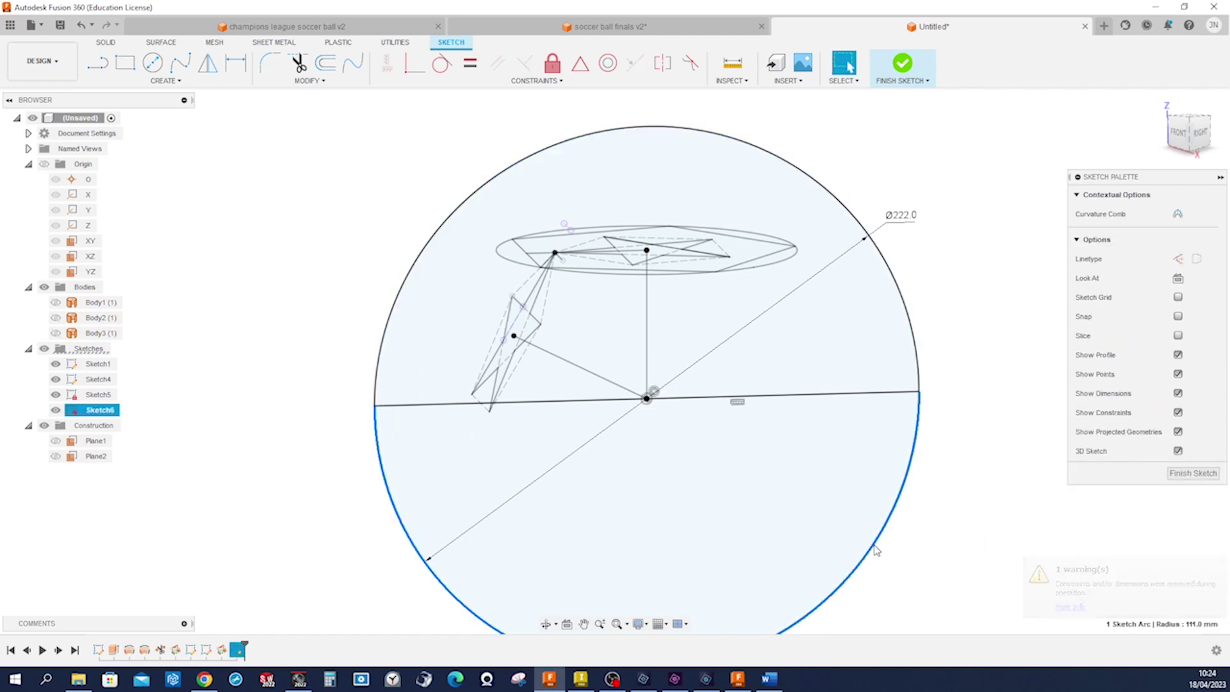
key(x)
click(969, 556)
click(874, 393)
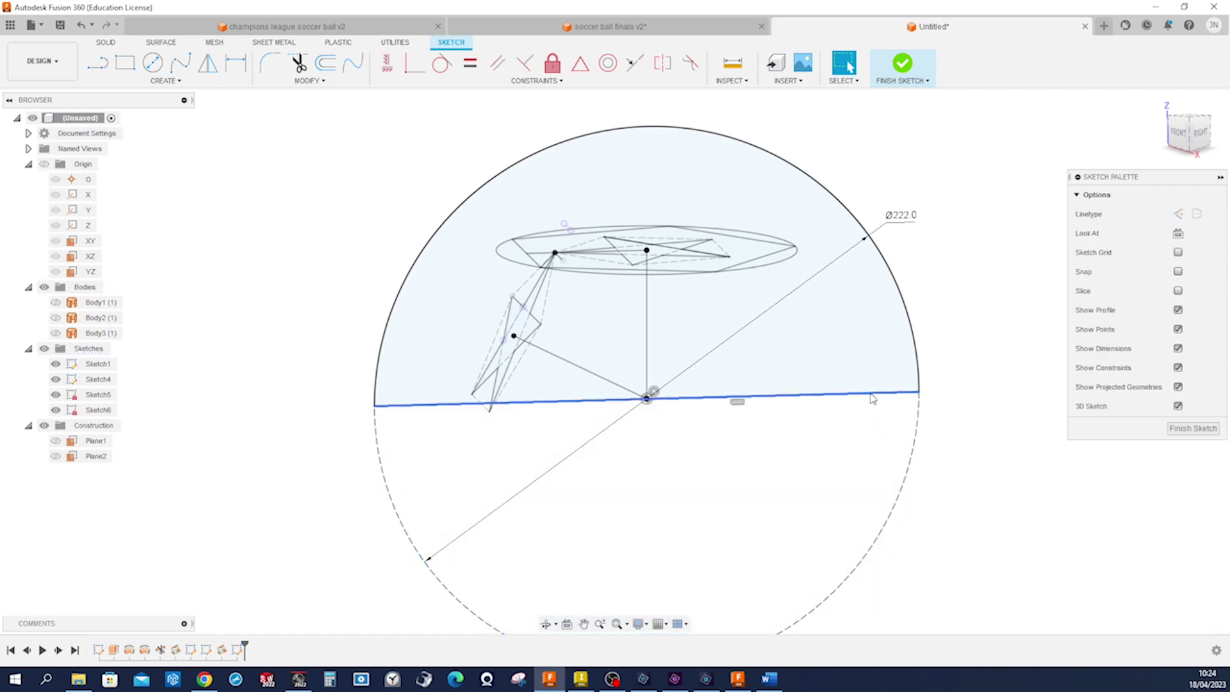
key(x)
key(Escape)
shift+middle_drag(991, 491, 1050, 460)
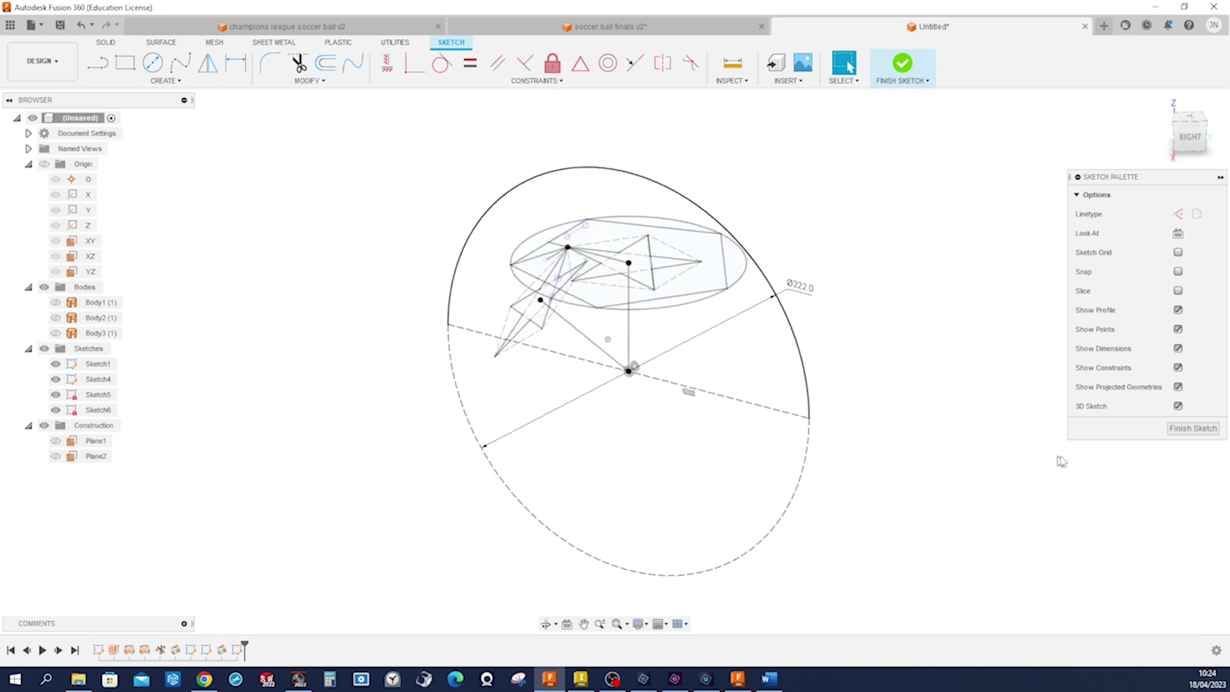
click(1192, 428)
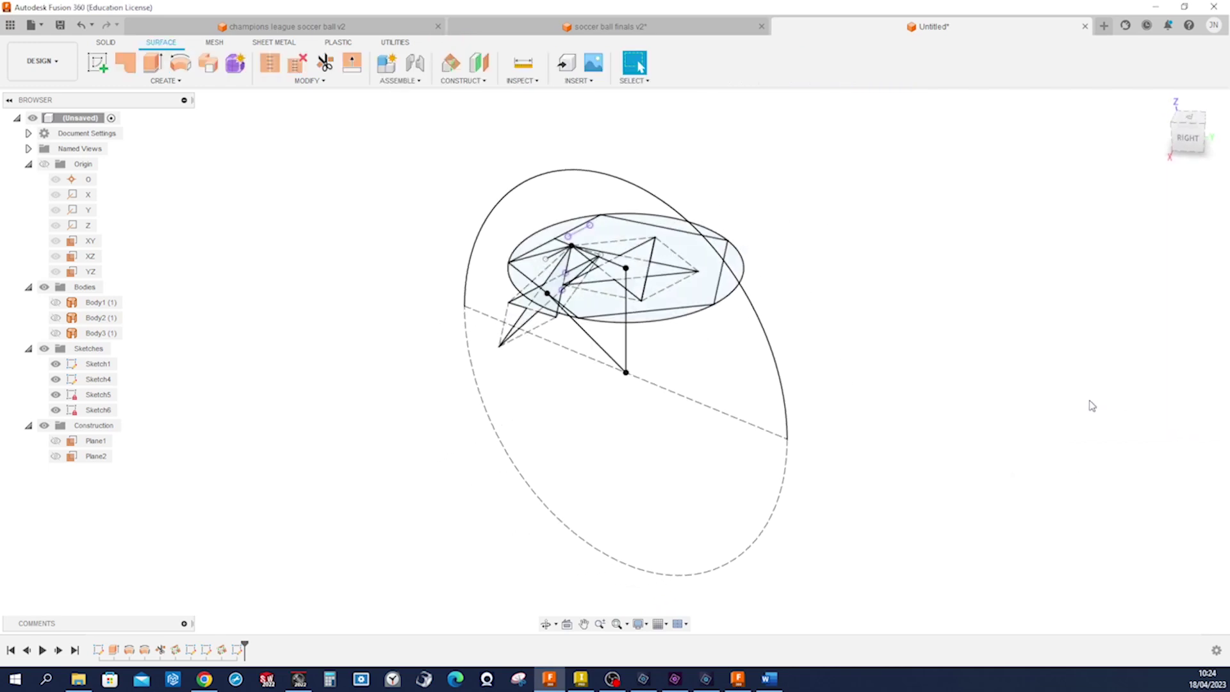
Step: Revolve the upper half arc as a new surface body about the construction diameter, symmetric with an angle of 96 degrees
click(179, 66)
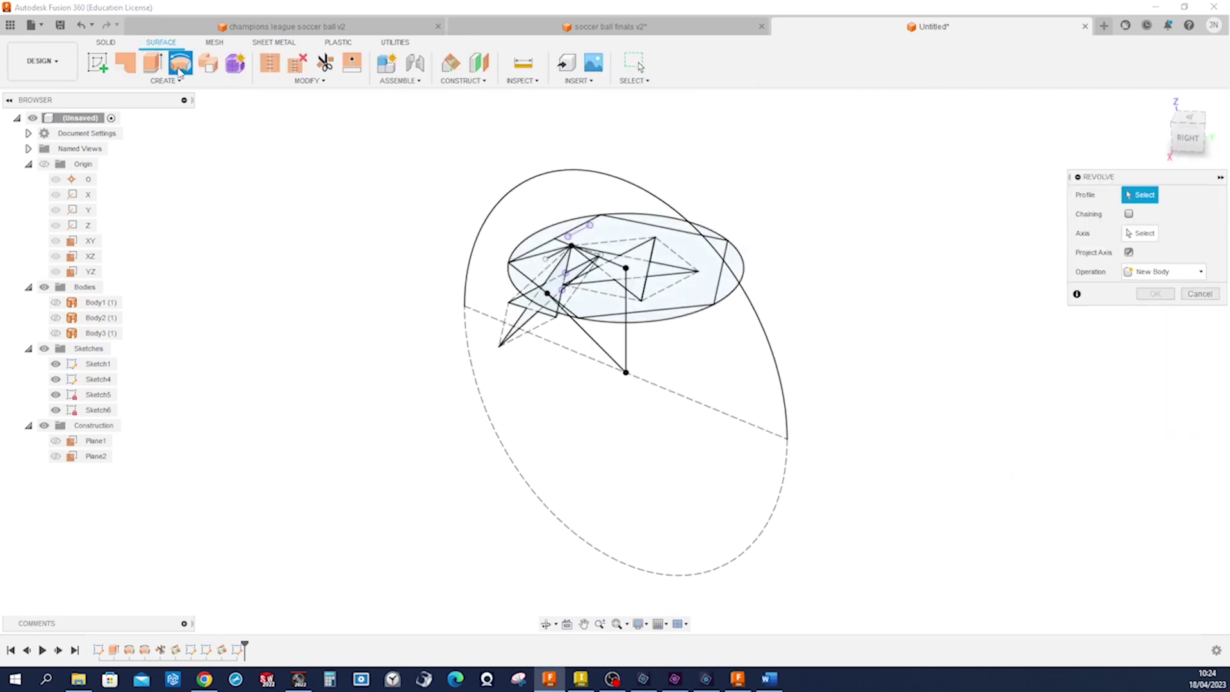
click(512, 190)
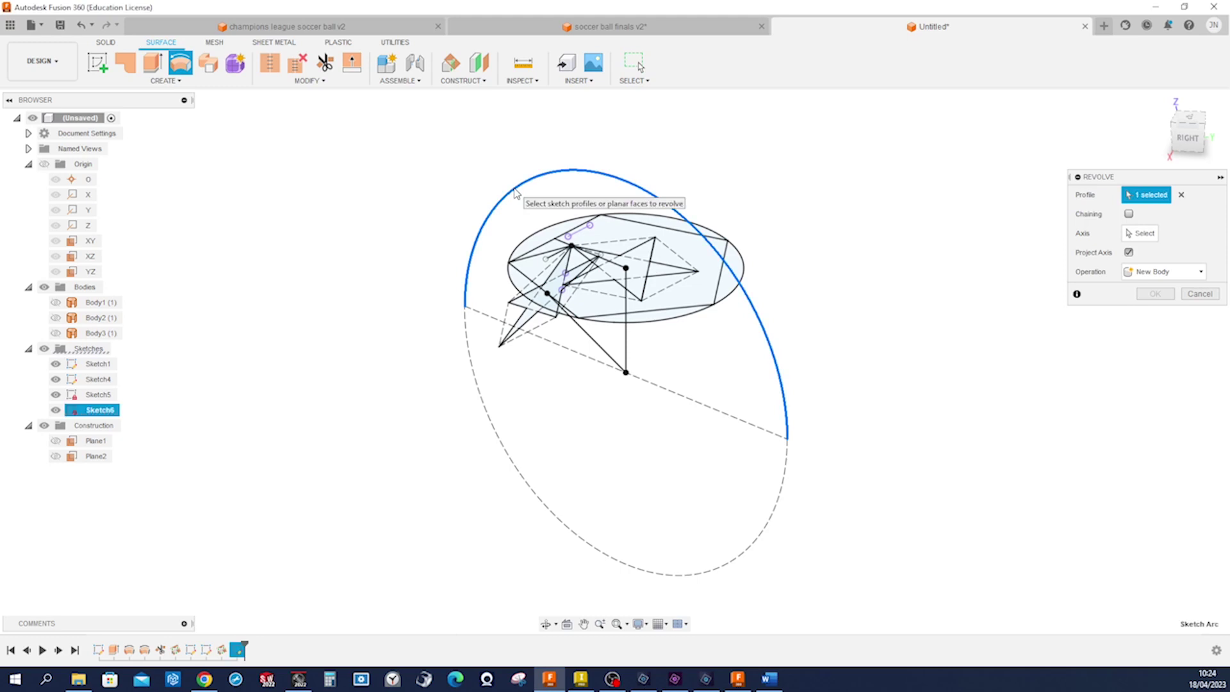
click(1139, 236)
click(734, 417)
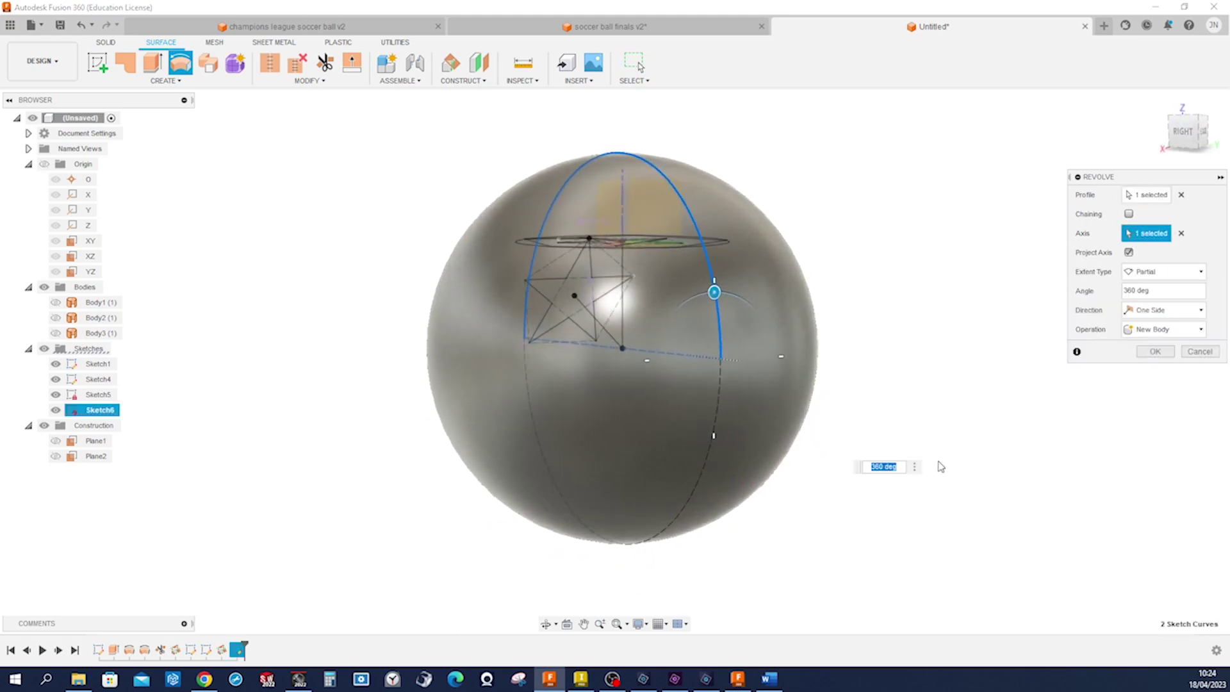
drag(707, 293, 767, 348)
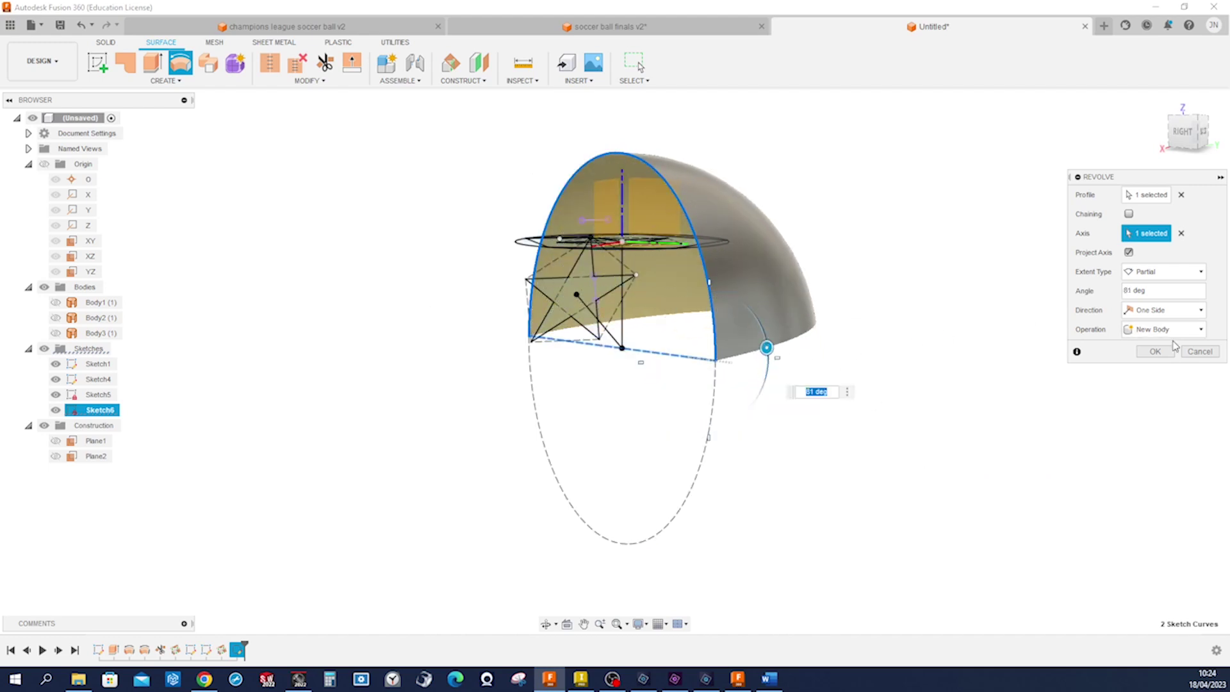
click(1201, 311)
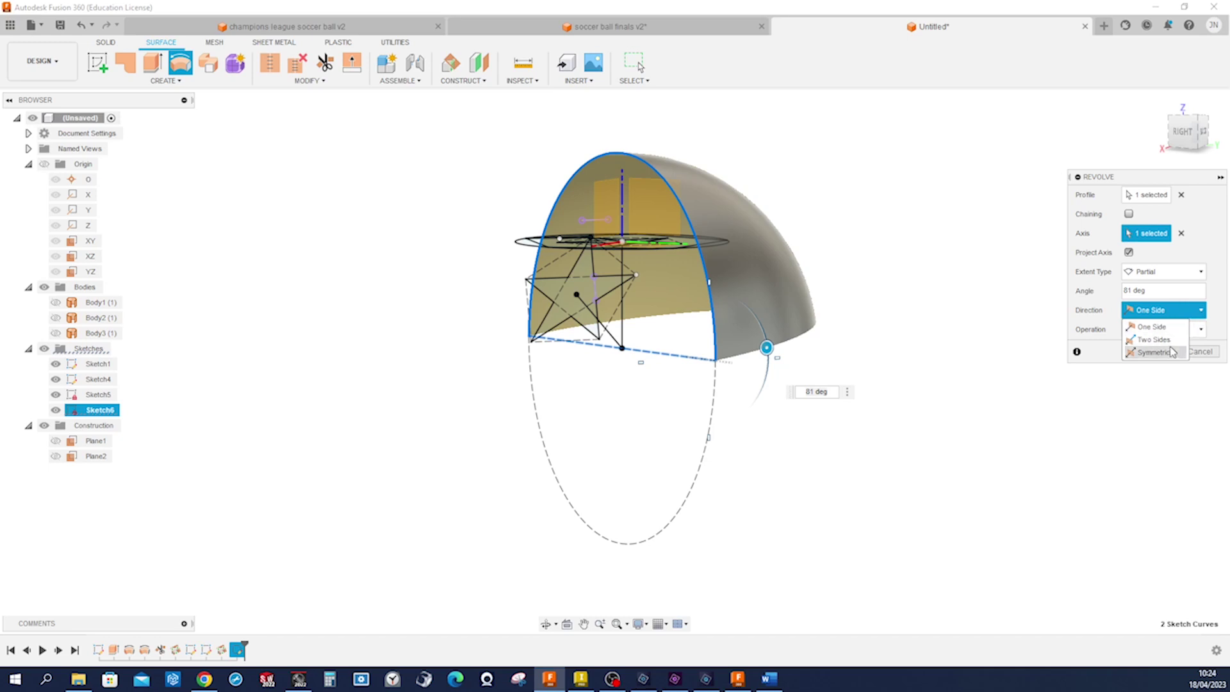
drag(767, 350, 769, 369)
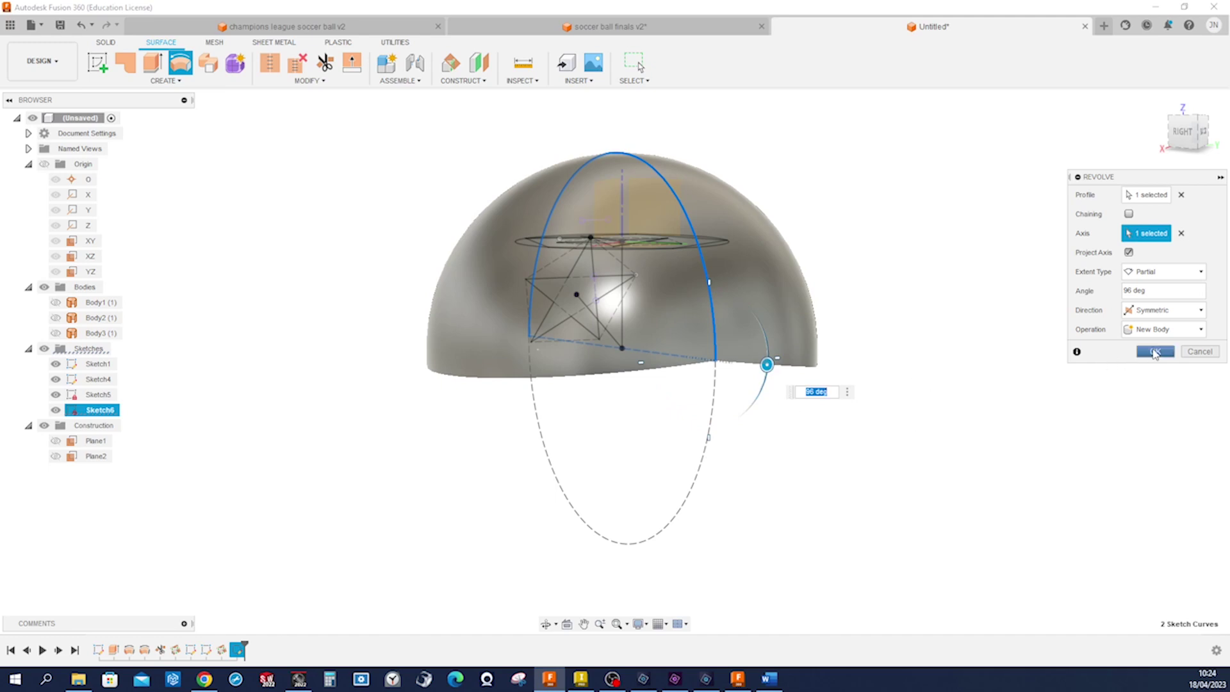
click(1154, 353)
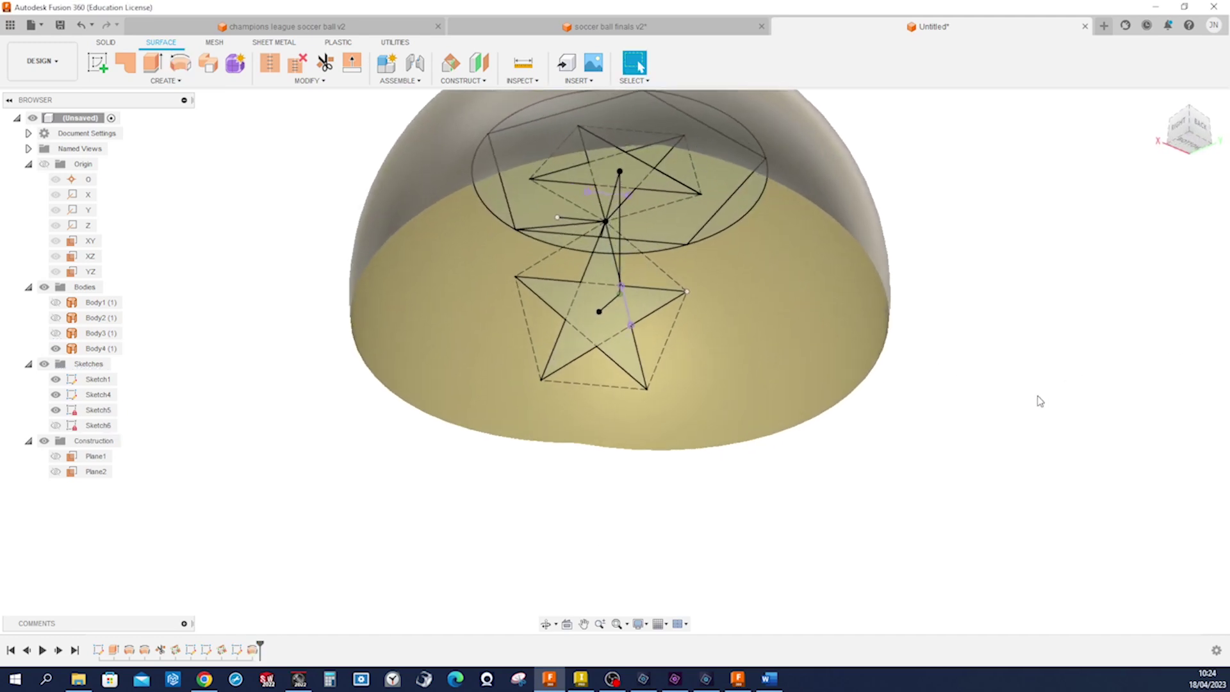
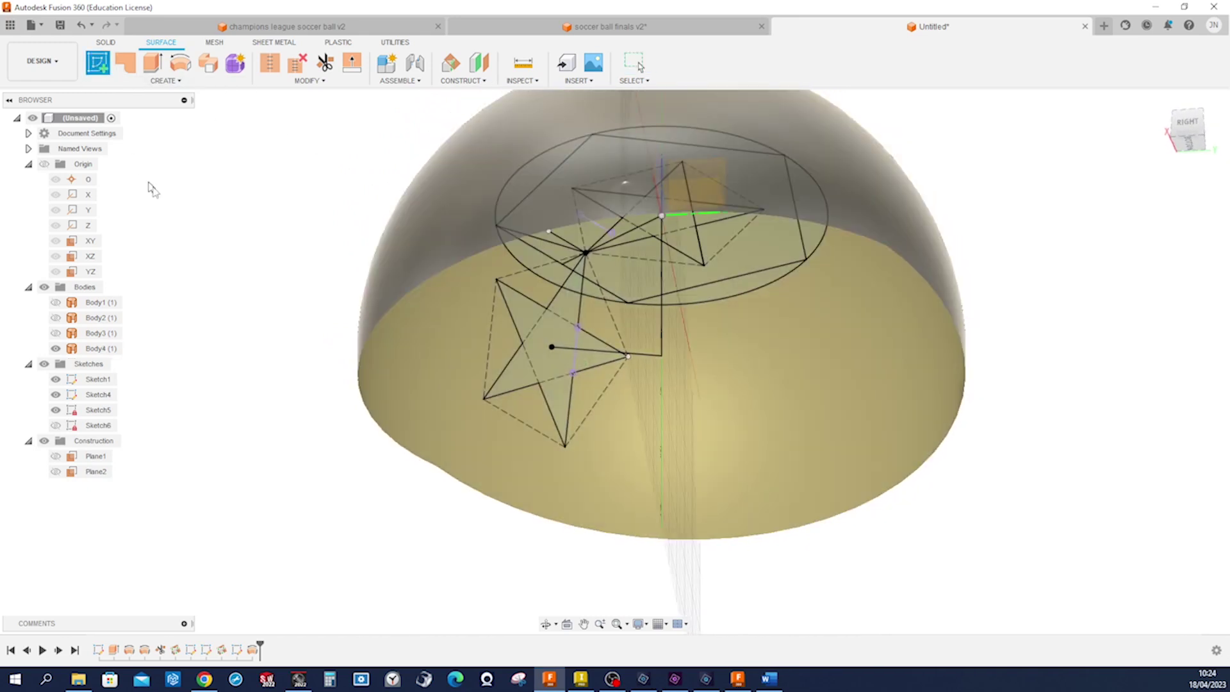
Step: Start a new sketch on an origin plane and set up Project To Surface with the dome as the target face
click(663, 221)
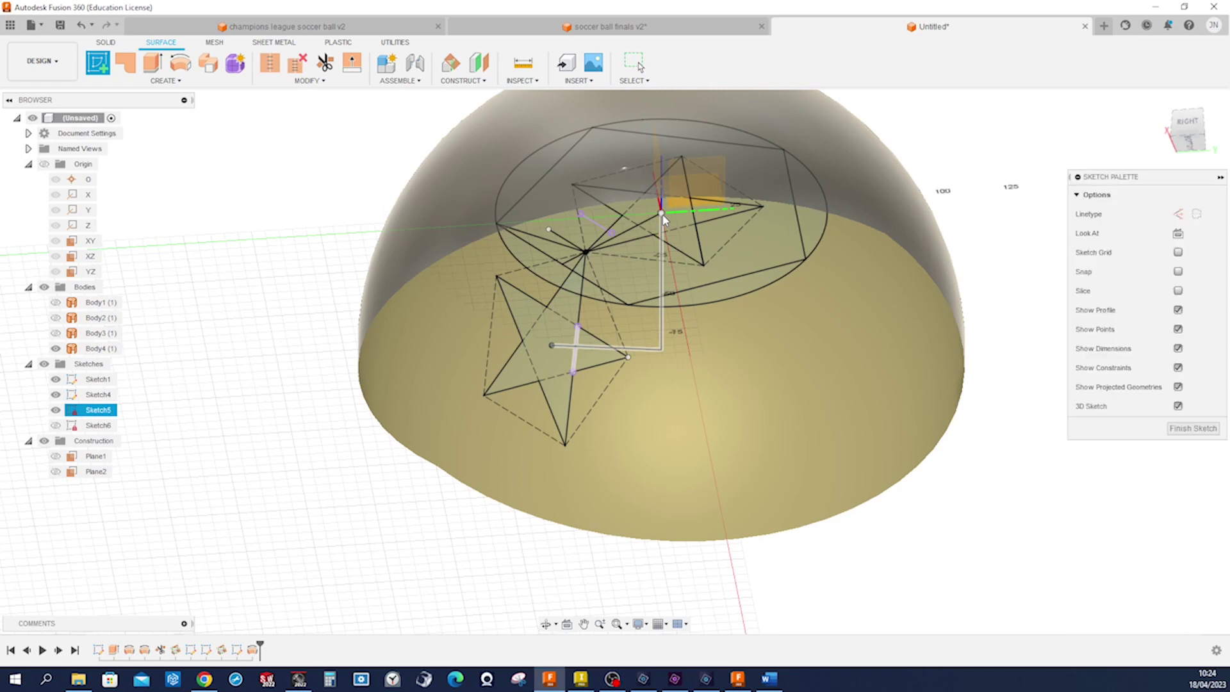
click(174, 81)
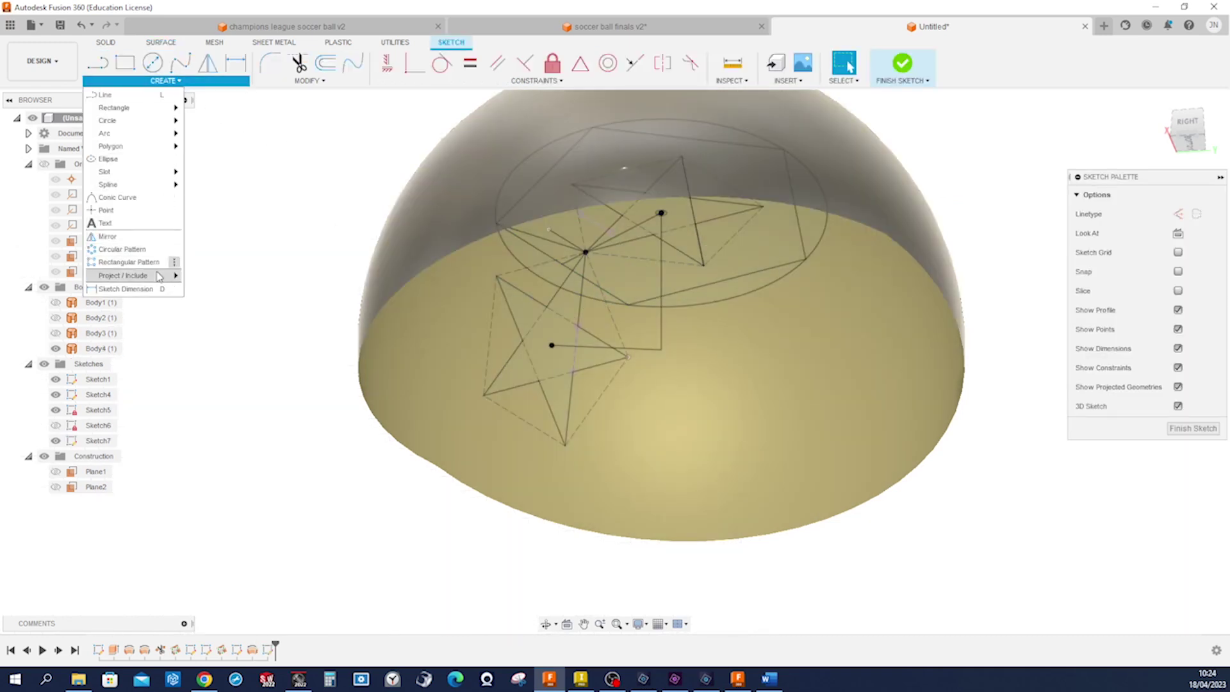
mouse_move(159, 276)
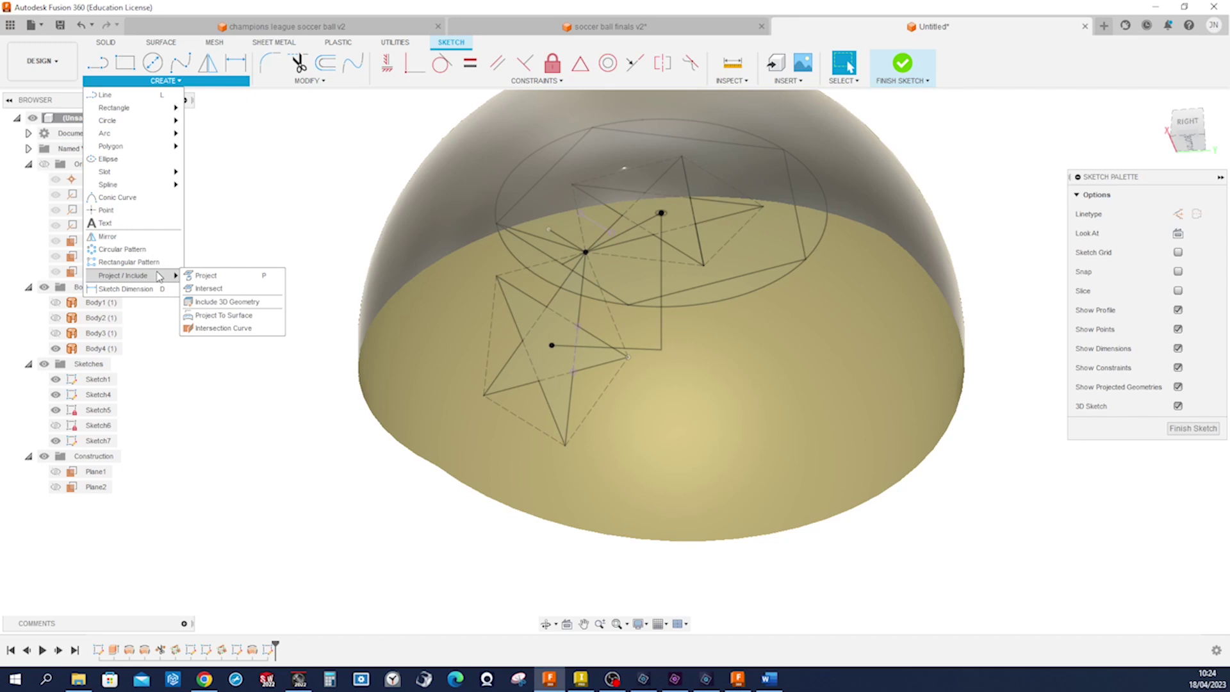
click(218, 323)
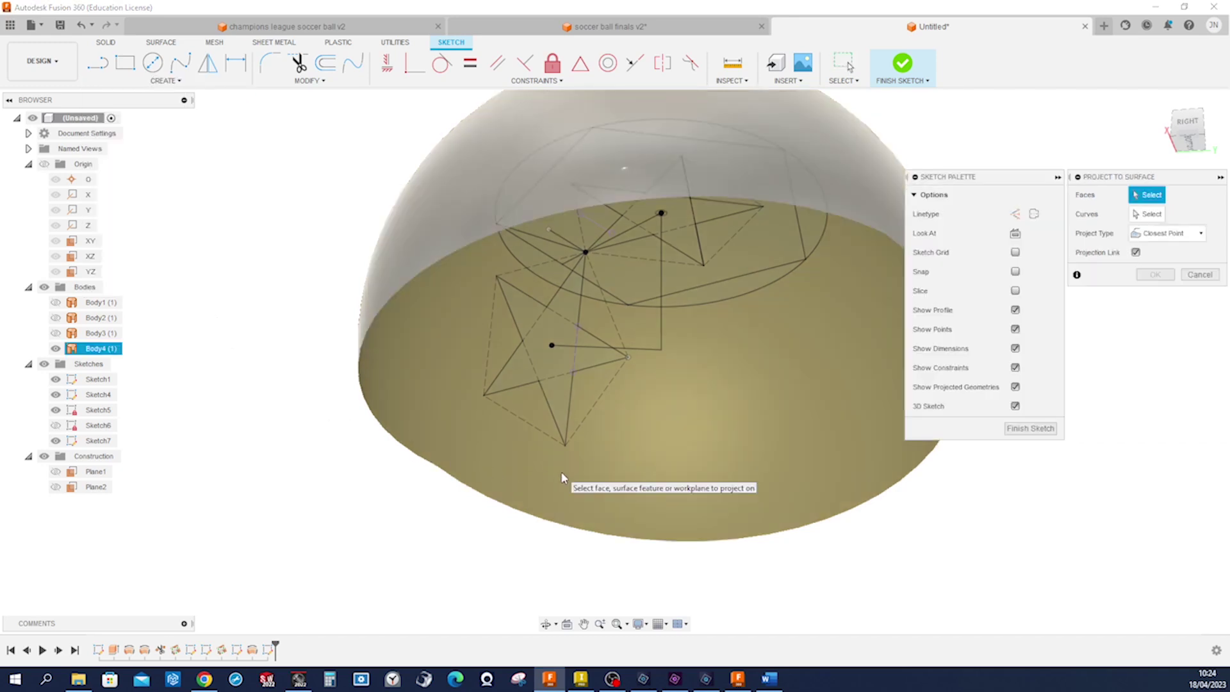
click(562, 477)
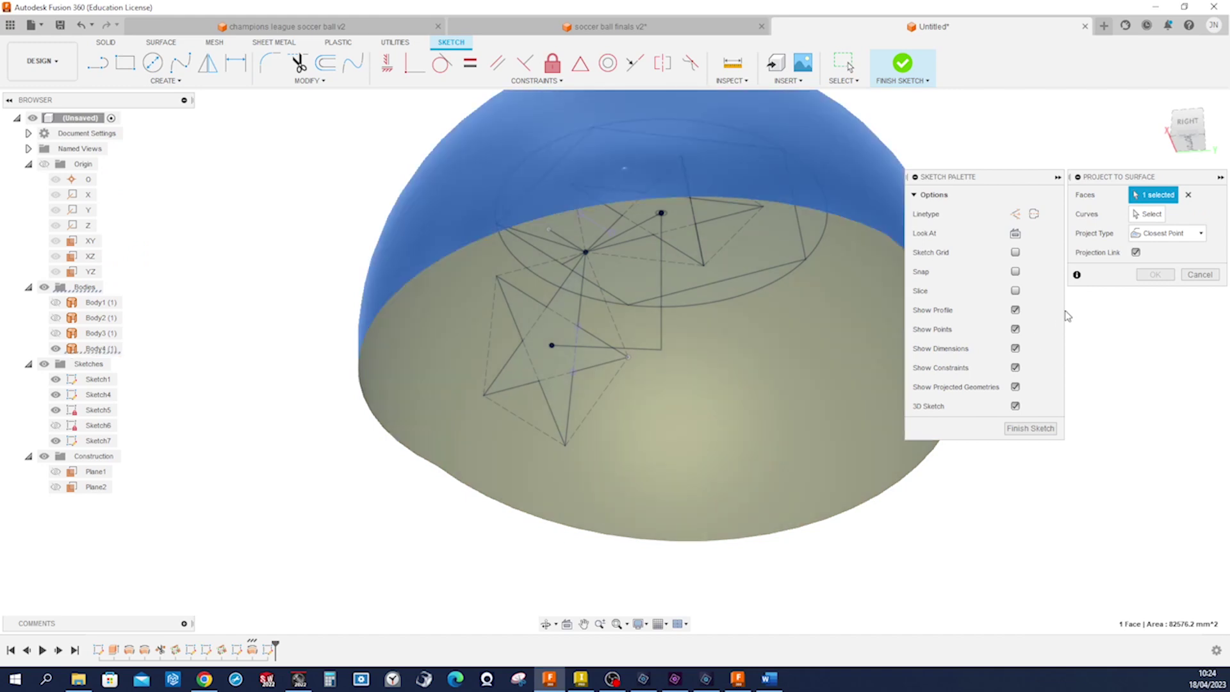
Step: Select the ten outline edges of the lower star as the curves to project onto the dome
click(1148, 215)
shift+middle_drag(769, 353, 596, 453)
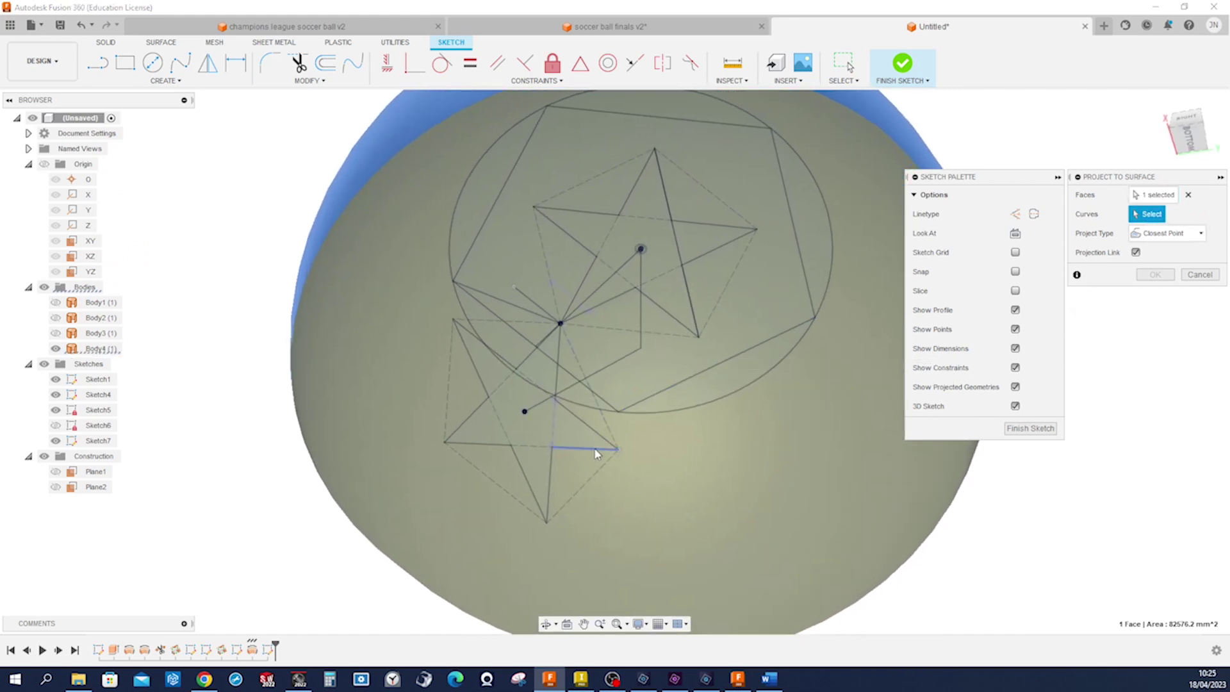
click(551, 482)
click(533, 487)
click(490, 443)
click(465, 423)
click(484, 386)
shift+middle_drag(477, 354, 469, 362)
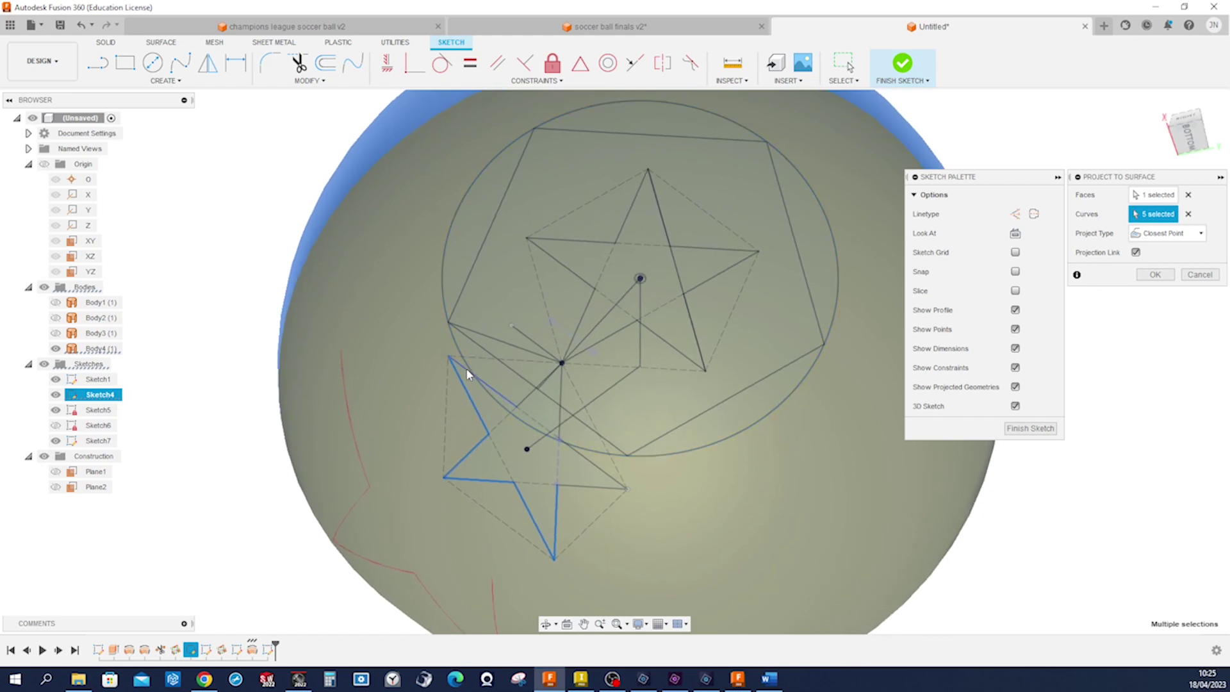
shift+middle_drag(560, 434, 502, 404)
click(563, 403)
click(641, 438)
click(640, 469)
Step: Add the ten outline edges of the upper star to the Closest Point projection and finish the sketch
mouse_move(641, 472)
shift+middle_down()
mouse_move(708, 494)
mouse_move(700, 376)
shift+middle_up()
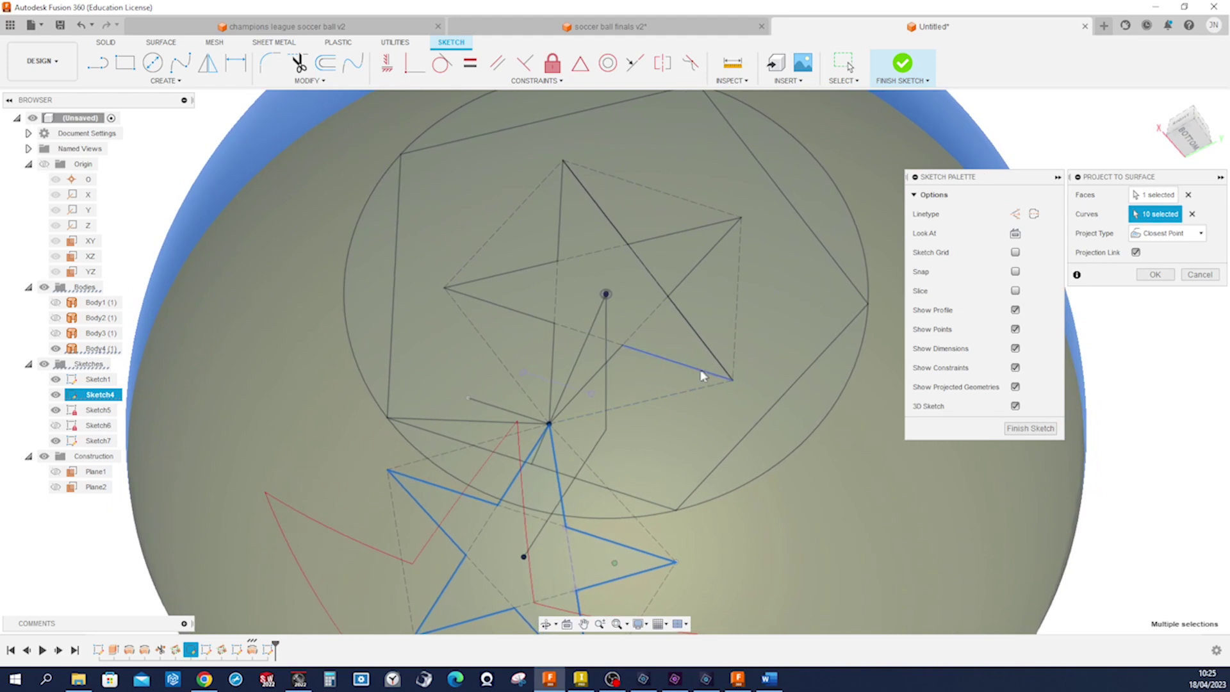
click(699, 370)
click(615, 362)
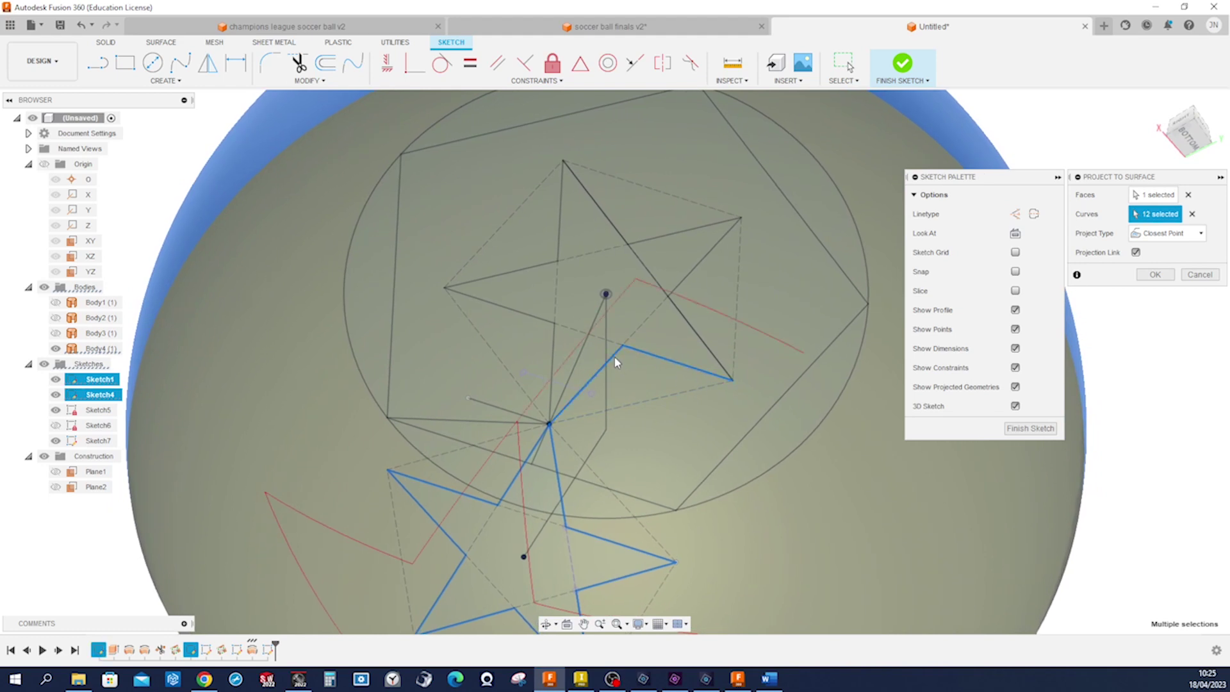
click(552, 359)
click(539, 321)
click(538, 267)
click(559, 247)
click(611, 223)
click(649, 241)
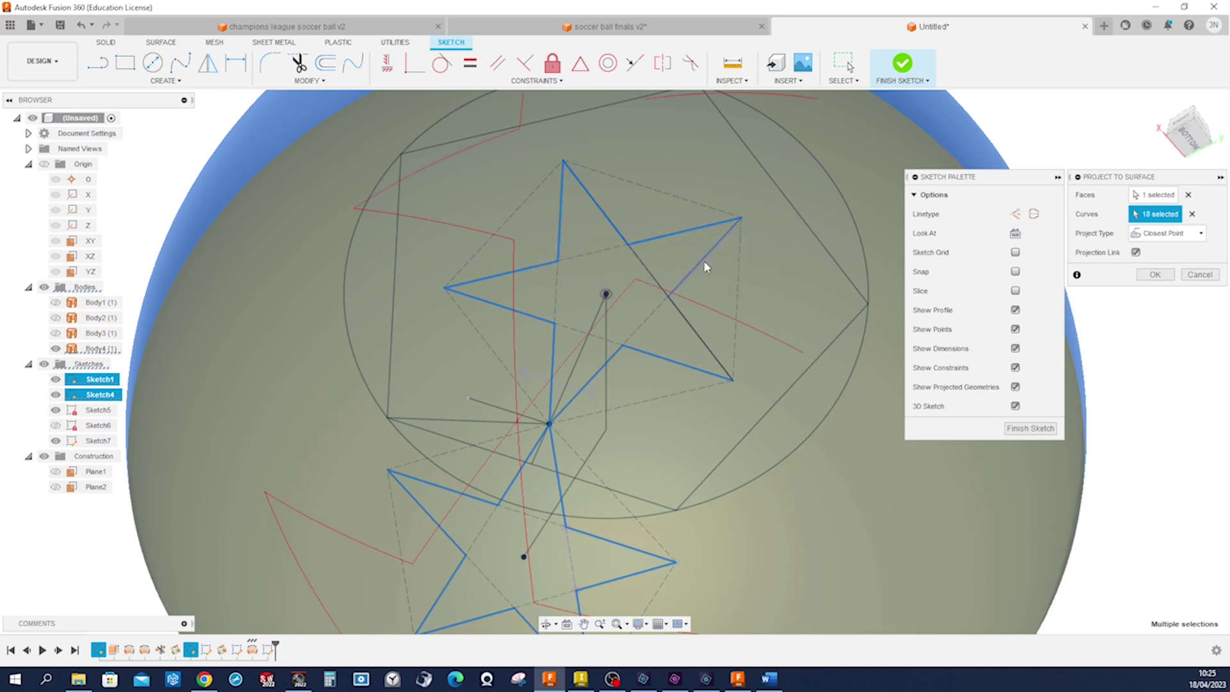
click(703, 343)
key(F6)
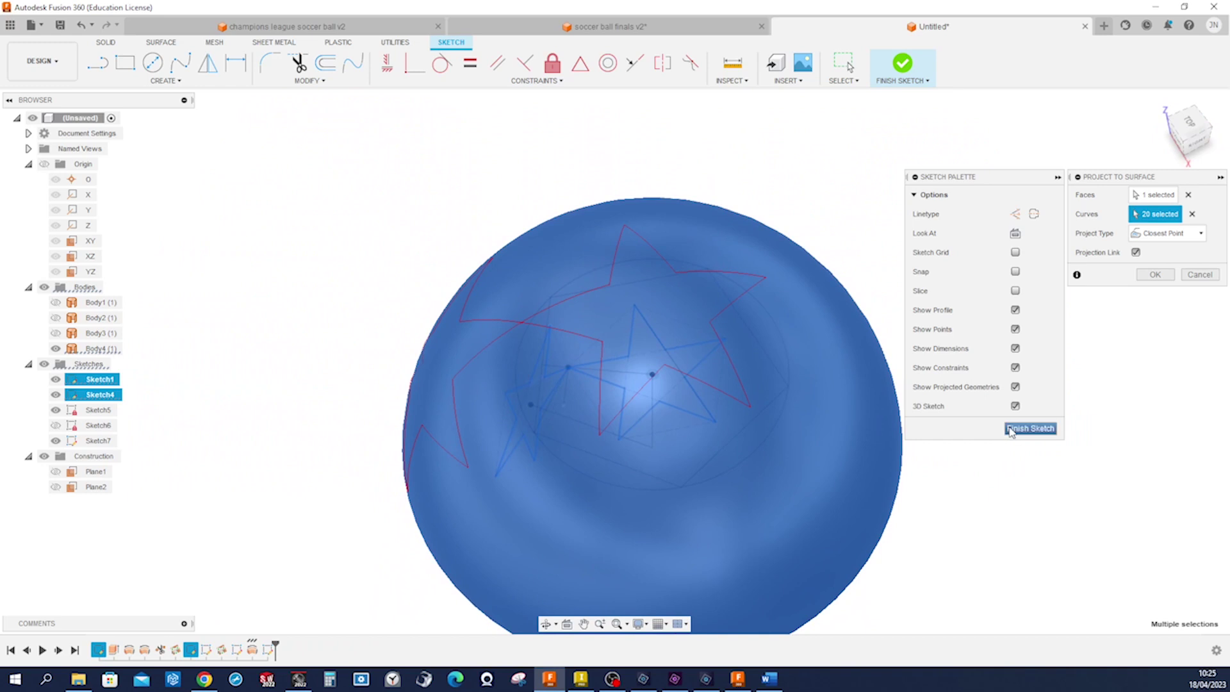
click(1030, 427)
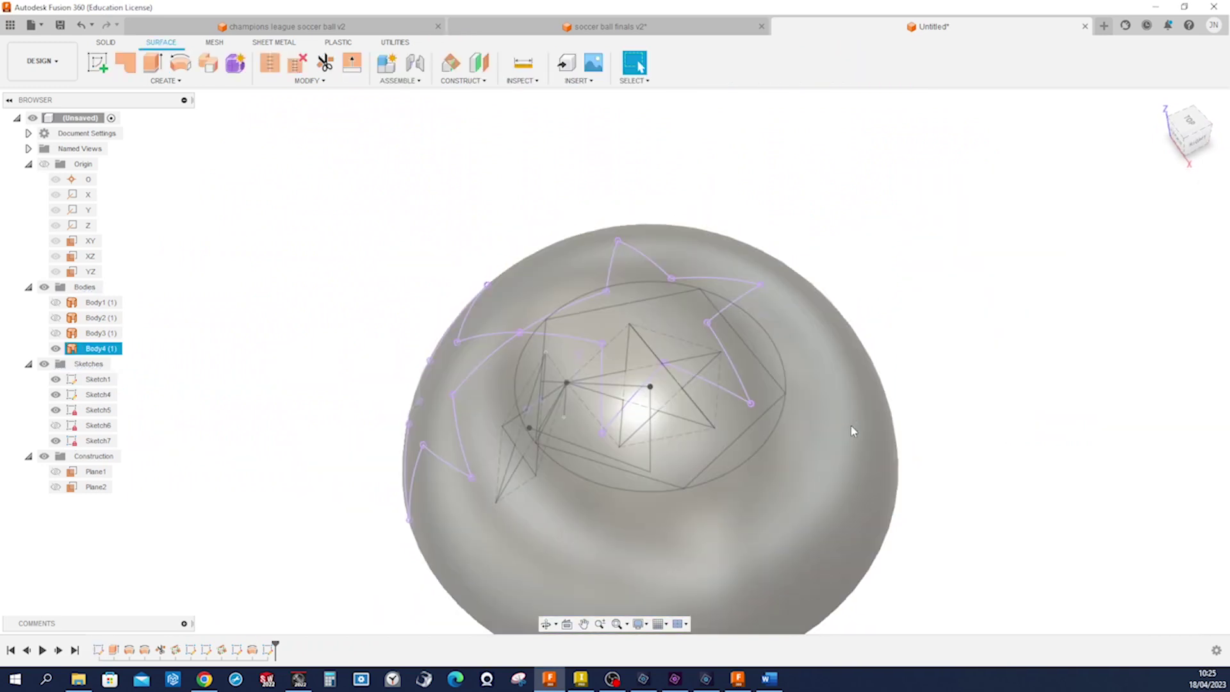
Step: Delete the dome surface body and hide Sketch1, Sketch4 and Sketch5
click(831, 464)
key(Delete)
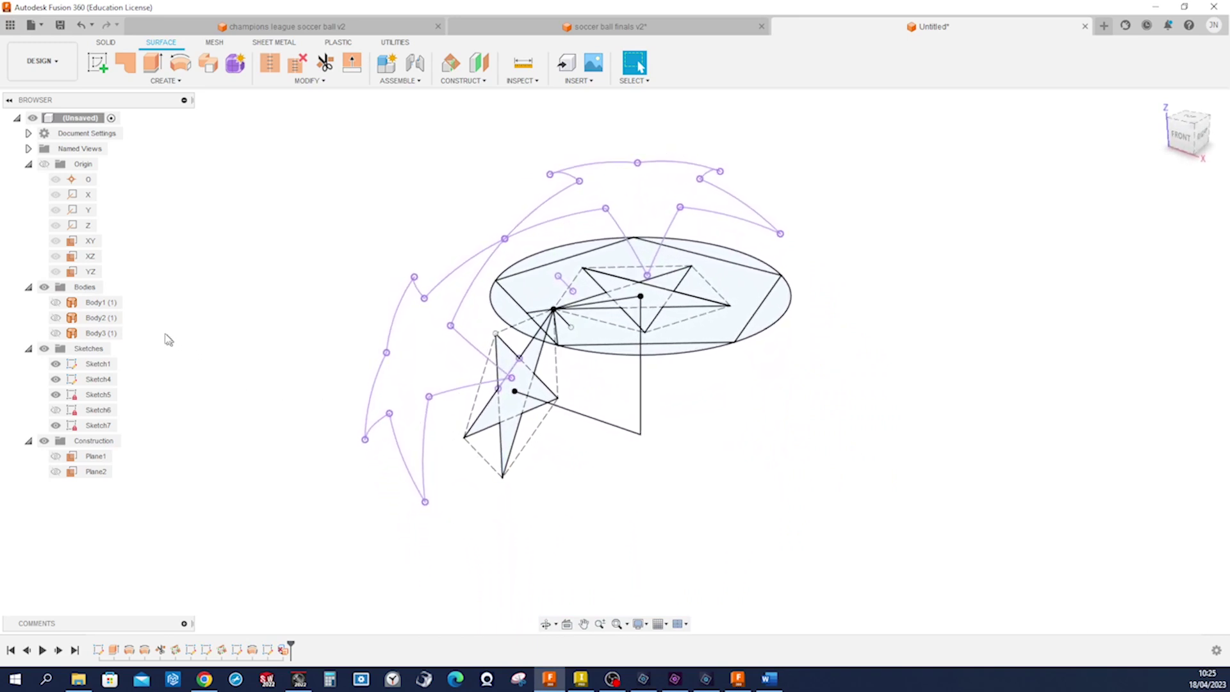
click(59, 396)
click(56, 394)
click(56, 379)
click(55, 364)
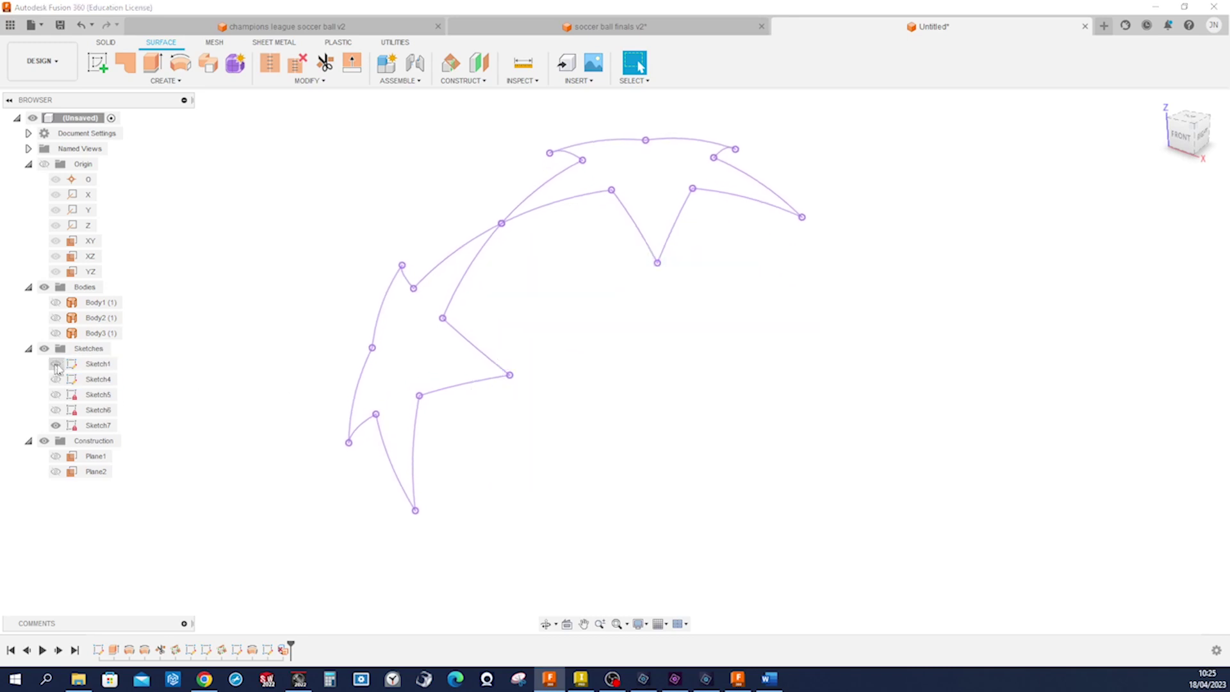
Step: Patch the closed outline of the upper projected star as a new surface body
shift+middle_drag(736, 418, 676, 356)
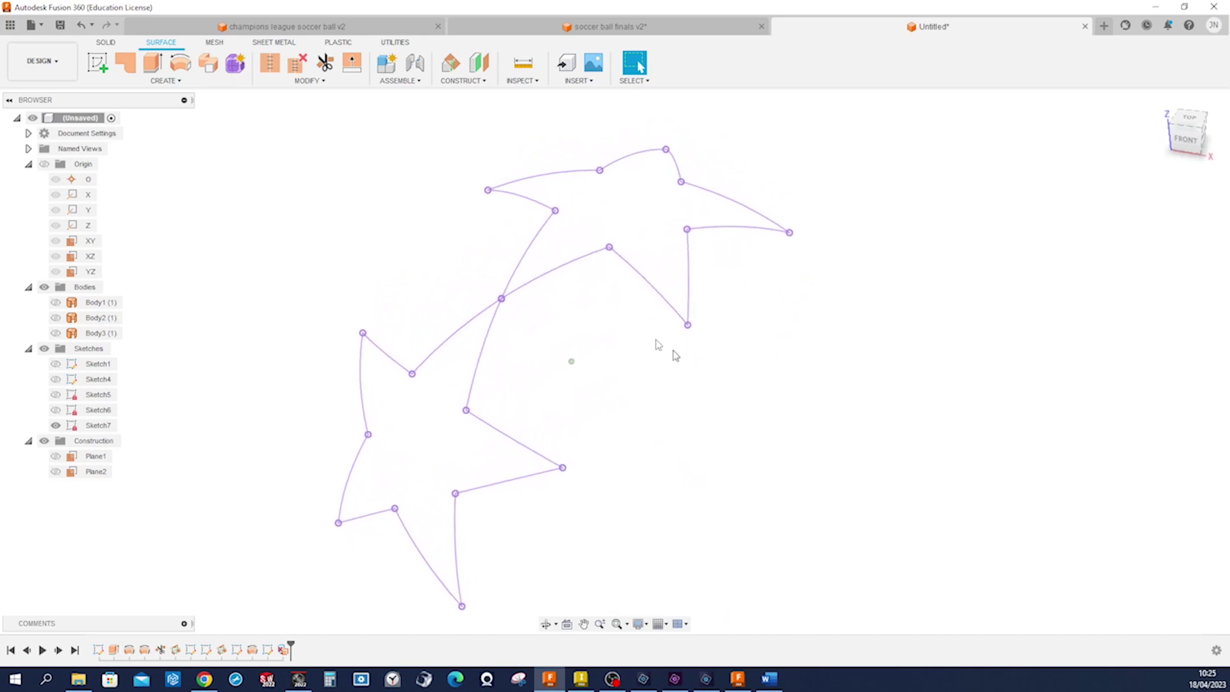
click(126, 62)
click(579, 260)
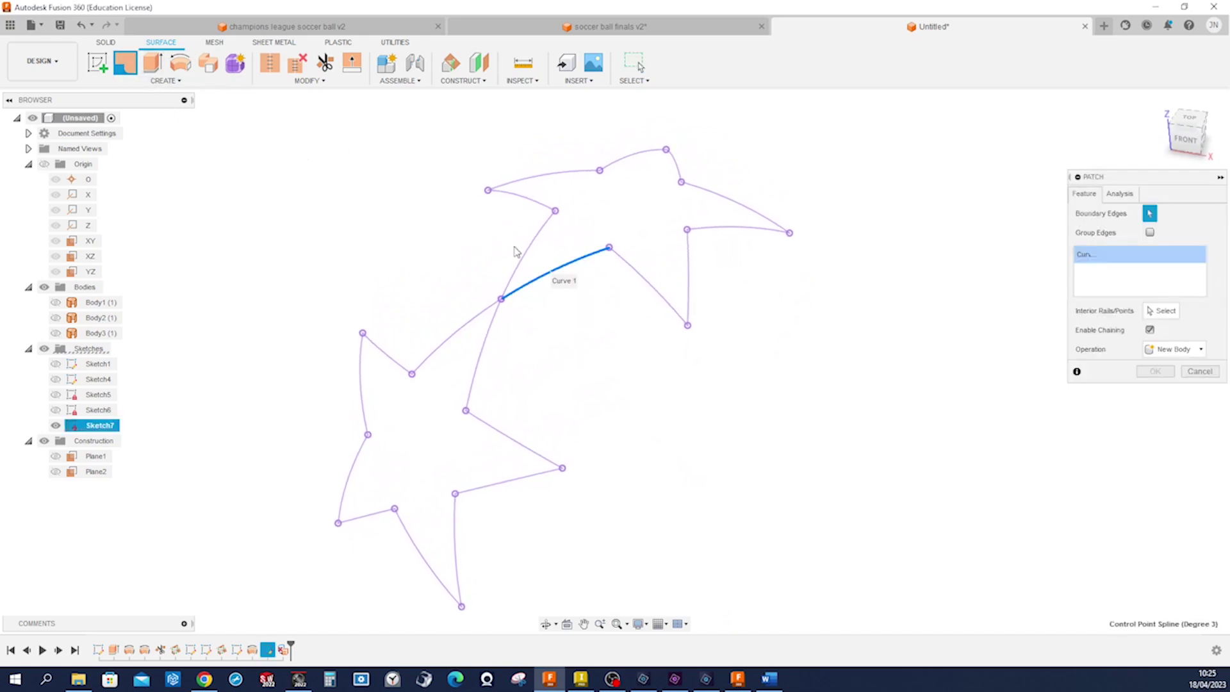
click(529, 252)
click(537, 201)
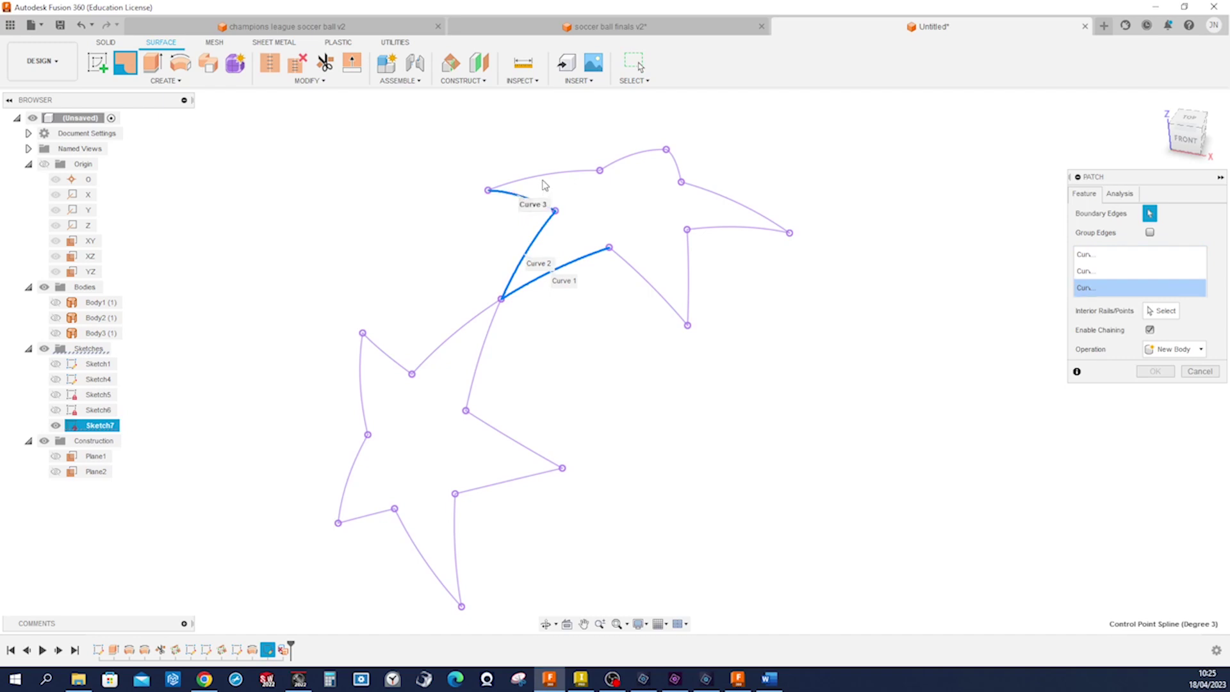
click(547, 180)
click(622, 166)
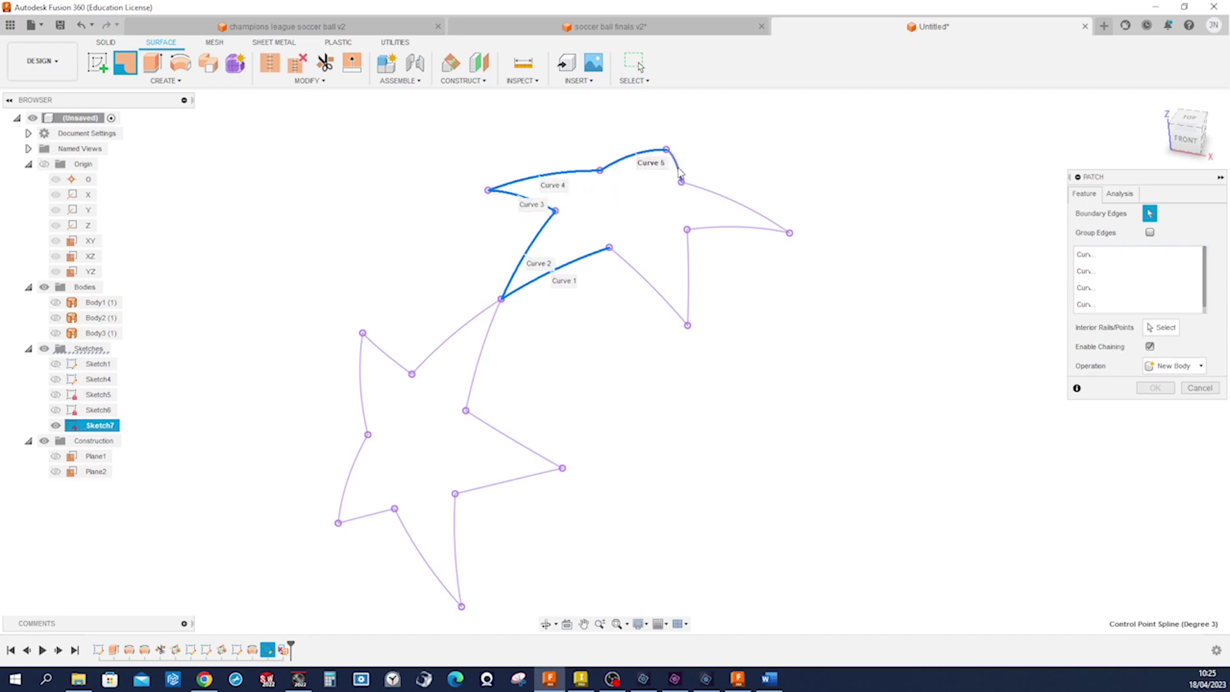
click(679, 171)
click(705, 198)
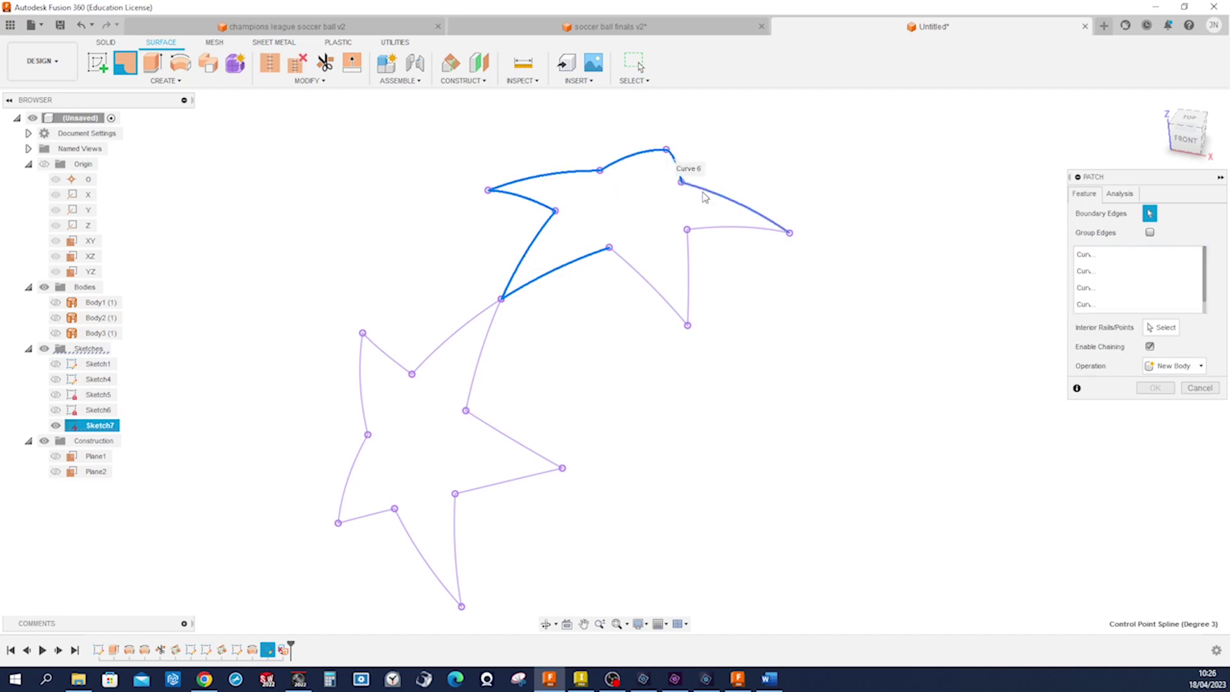
click(707, 232)
click(688, 264)
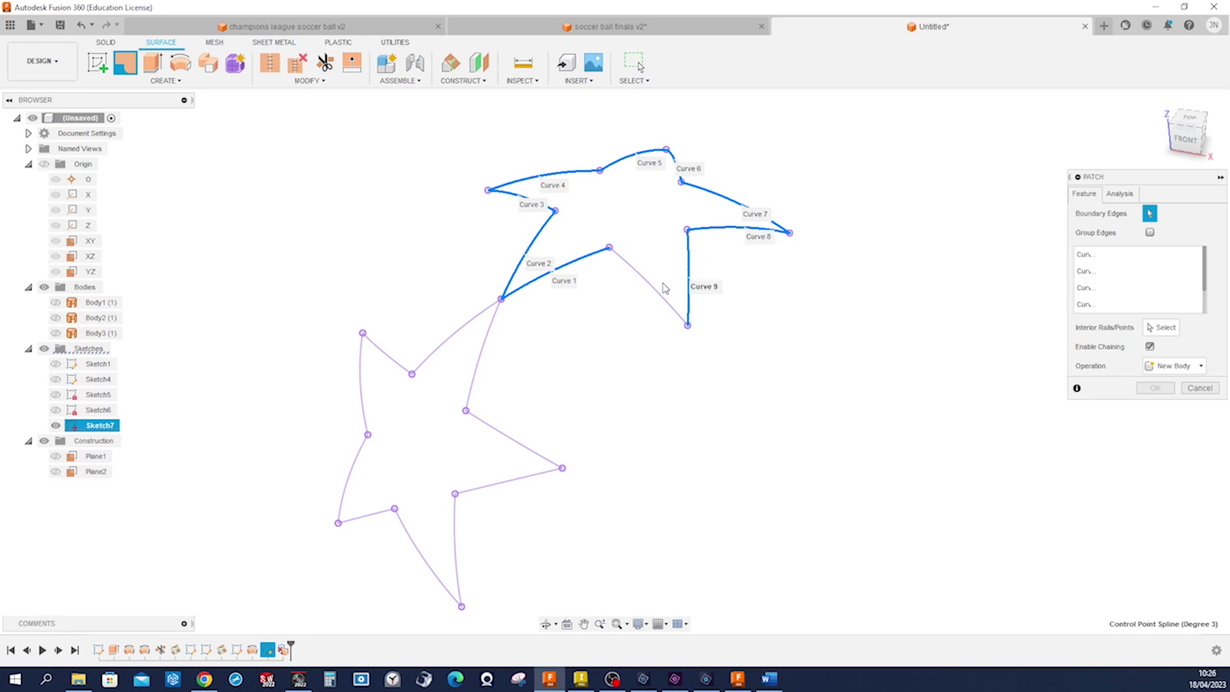
click(1154, 390)
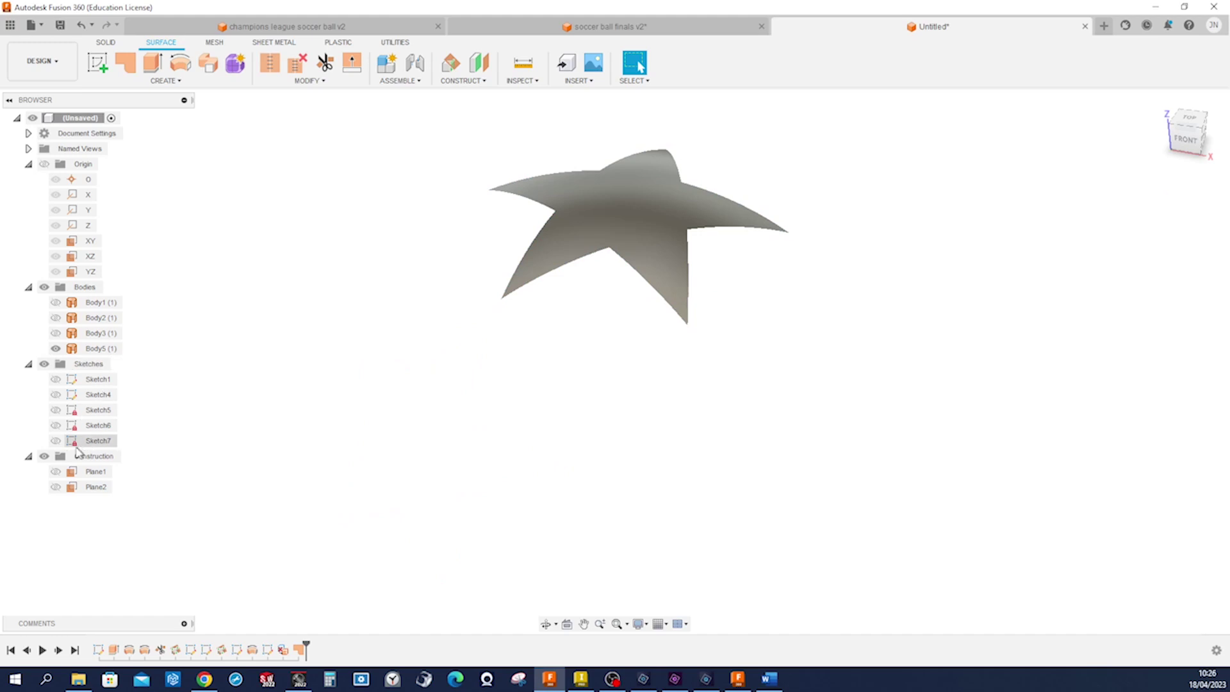
Step: Show the projected star sketch again and patch the lower star's closed outline as a new surface body
click(56, 440)
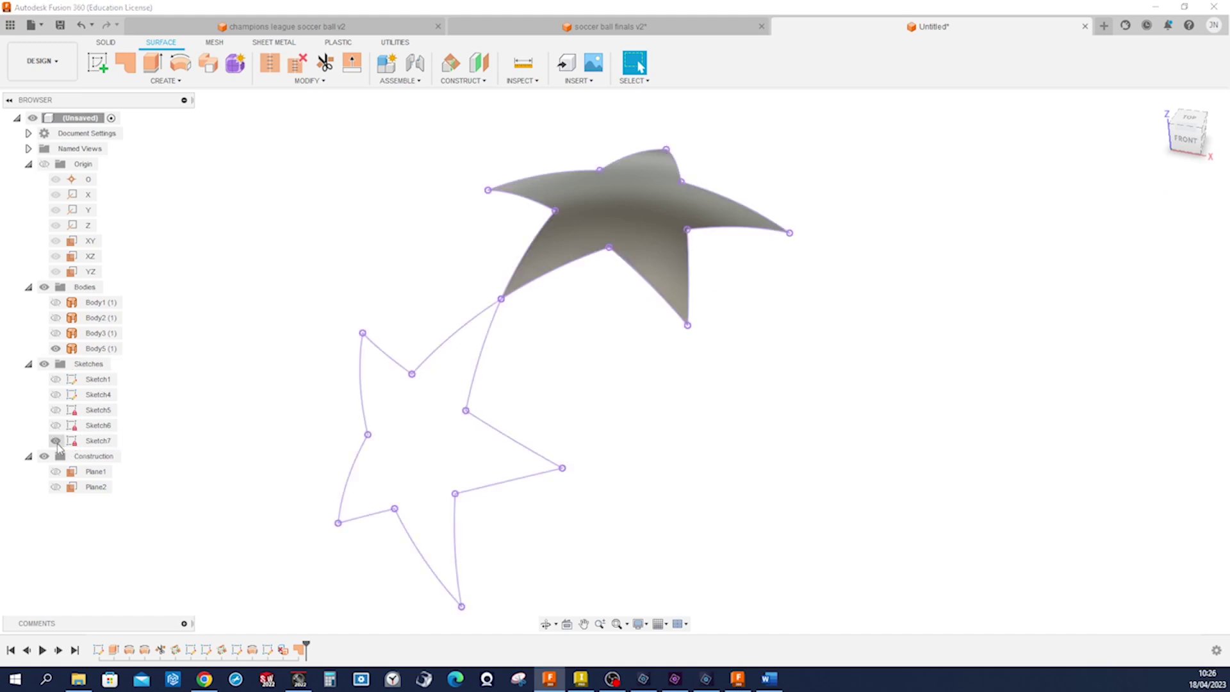
click(132, 73)
click(363, 360)
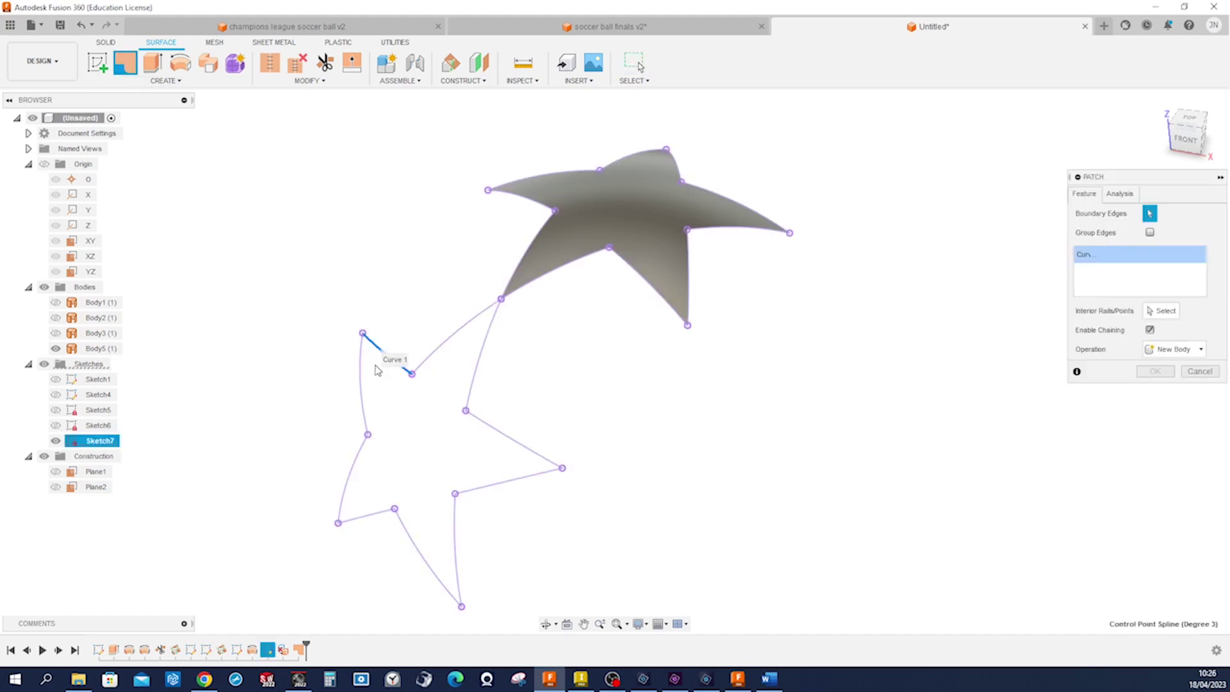
click(363, 386)
click(352, 483)
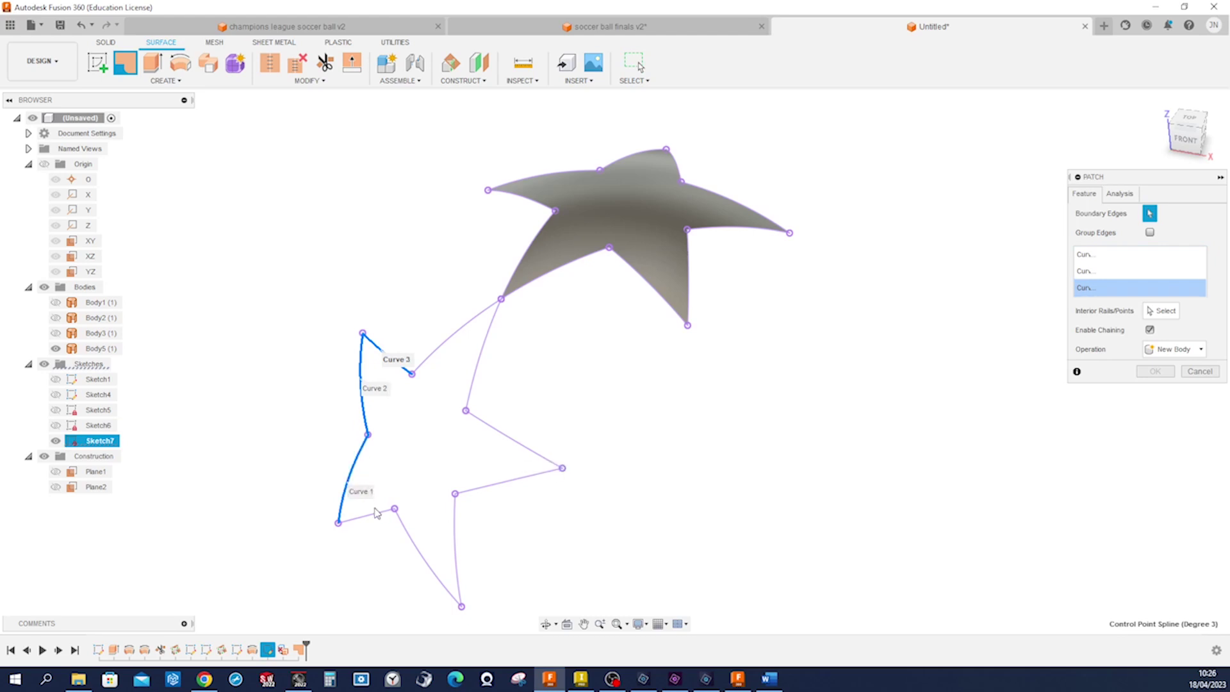
click(378, 518)
click(428, 559)
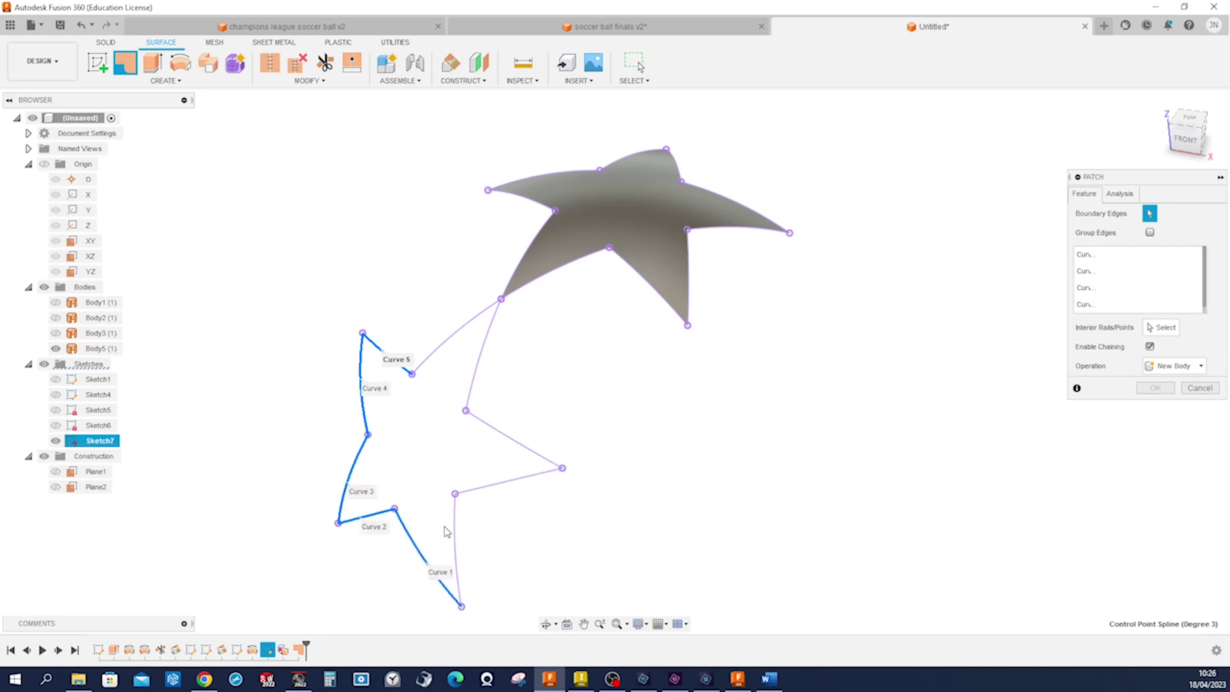
click(454, 532)
click(472, 493)
click(492, 424)
click(468, 395)
click(435, 354)
click(1155, 387)
Step: Thicken the upper star surface outward by 4 mm on one side as a new body
shift+middle_drag(1027, 393, 940, 393)
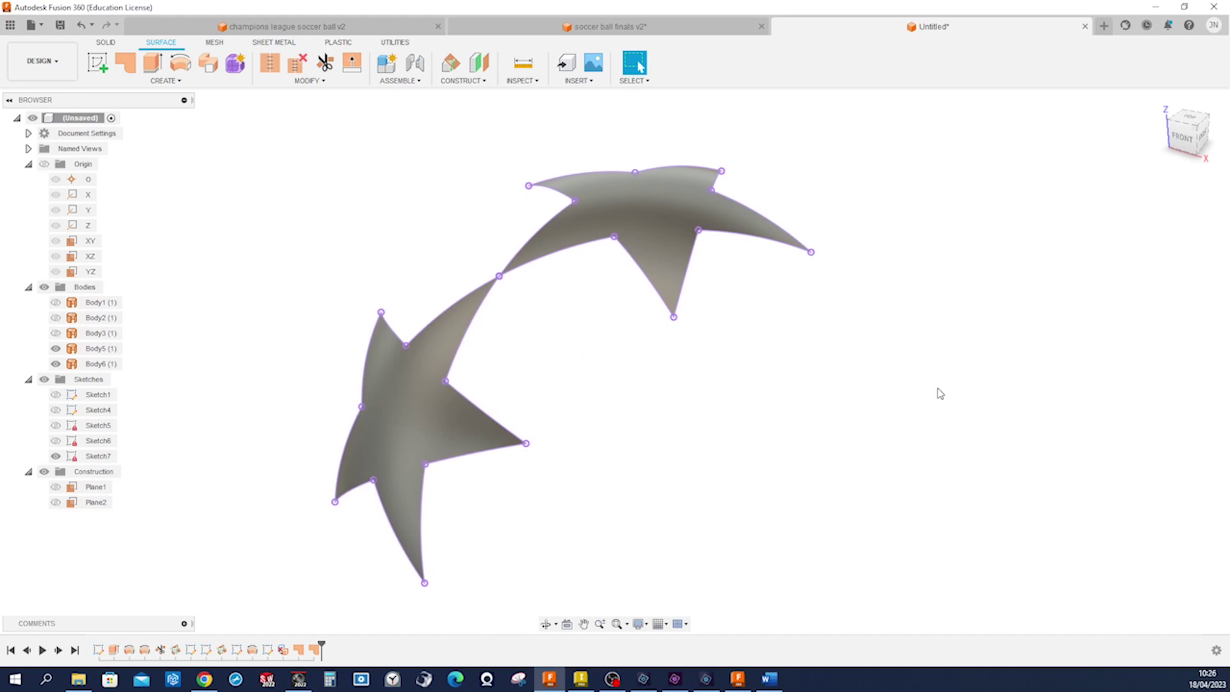
key(s)
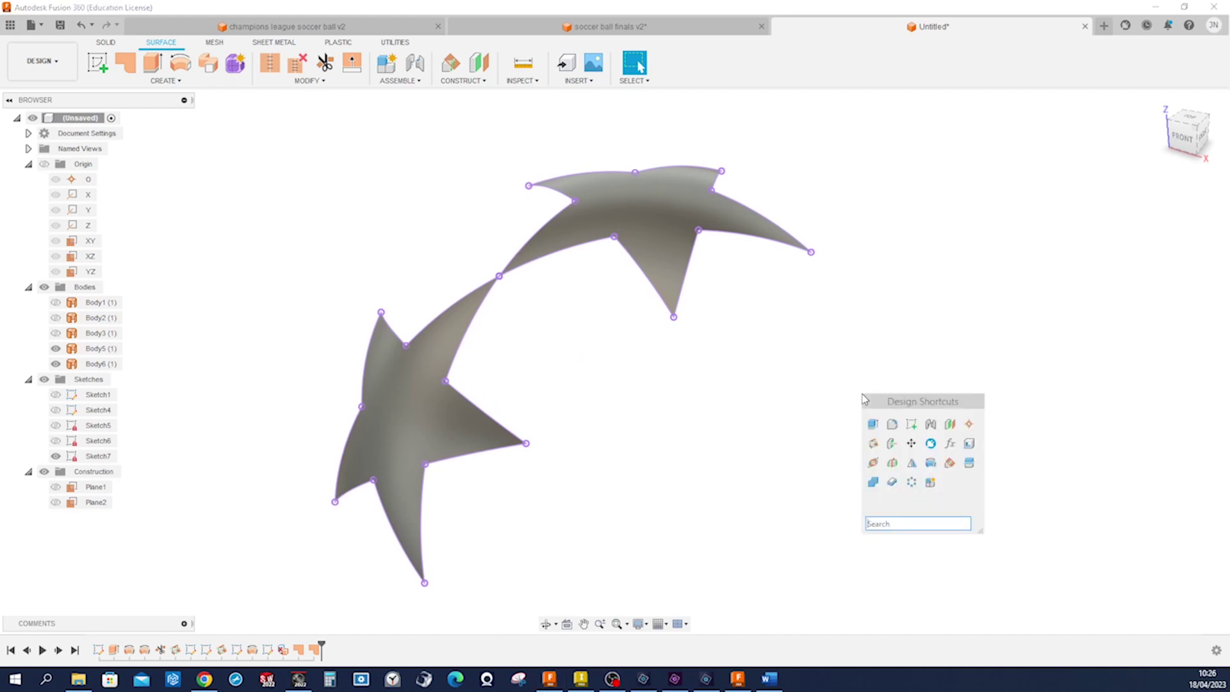
click(892, 484)
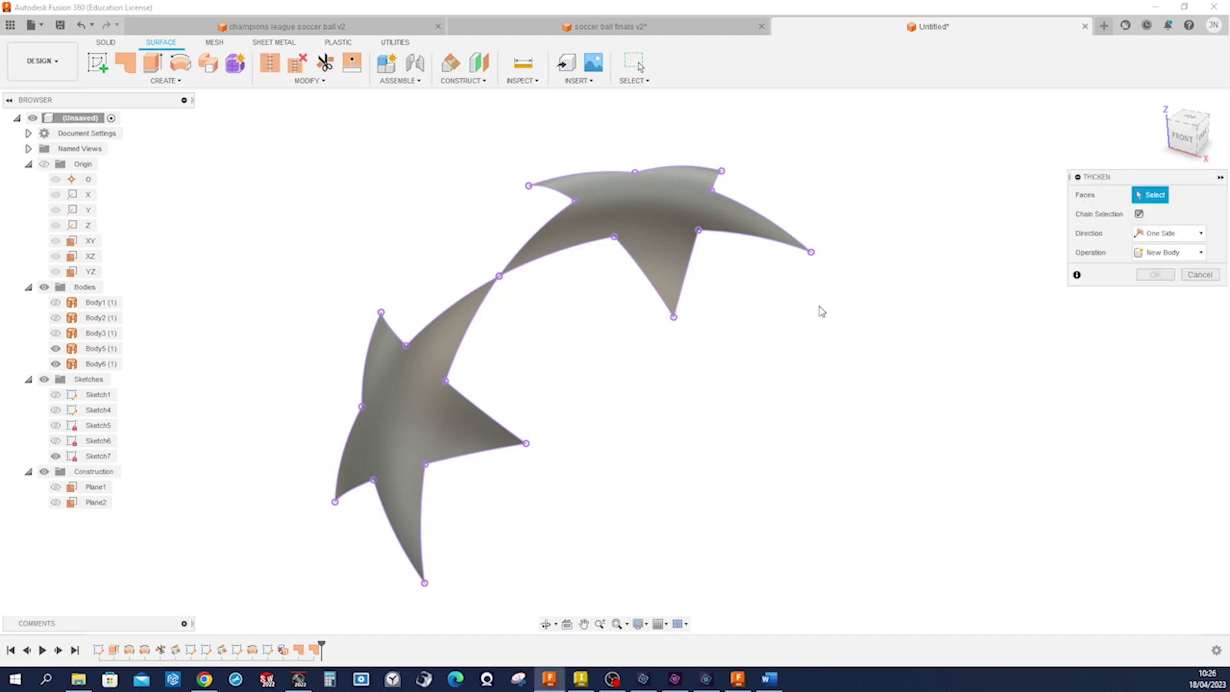
click(666, 216)
drag(666, 242, 667, 198)
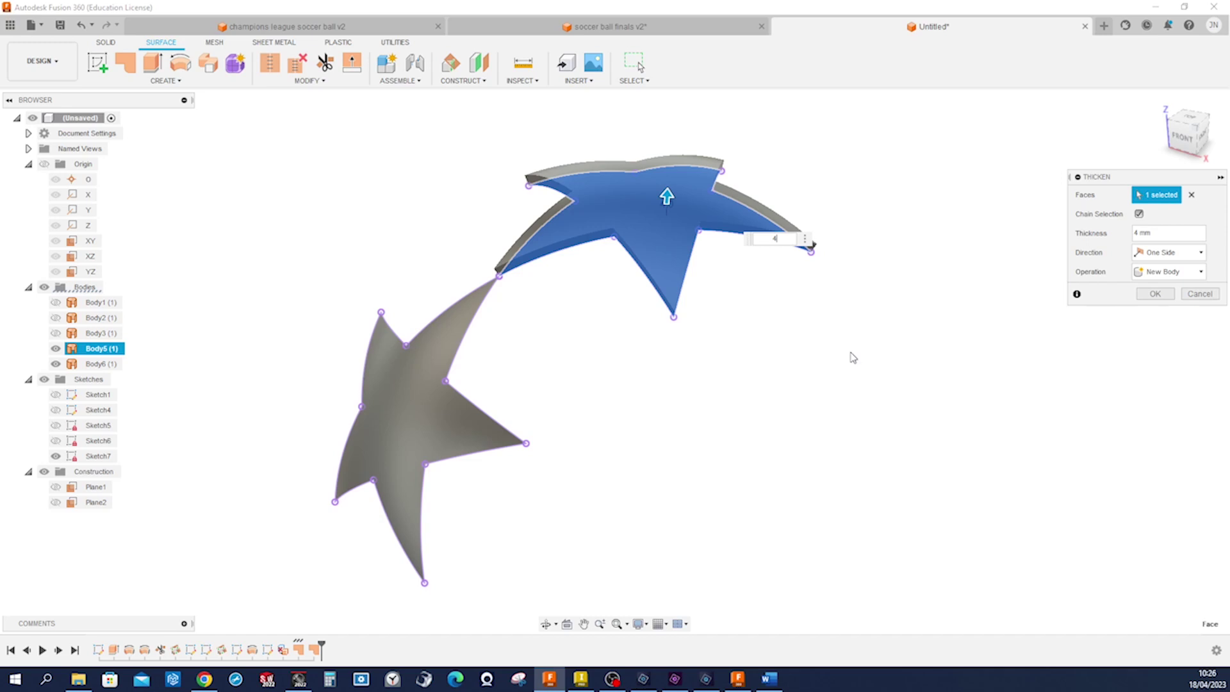
key(Return)
Step: Thicken the lower star surface outward by 4 mm on one side as a new body
key(s)
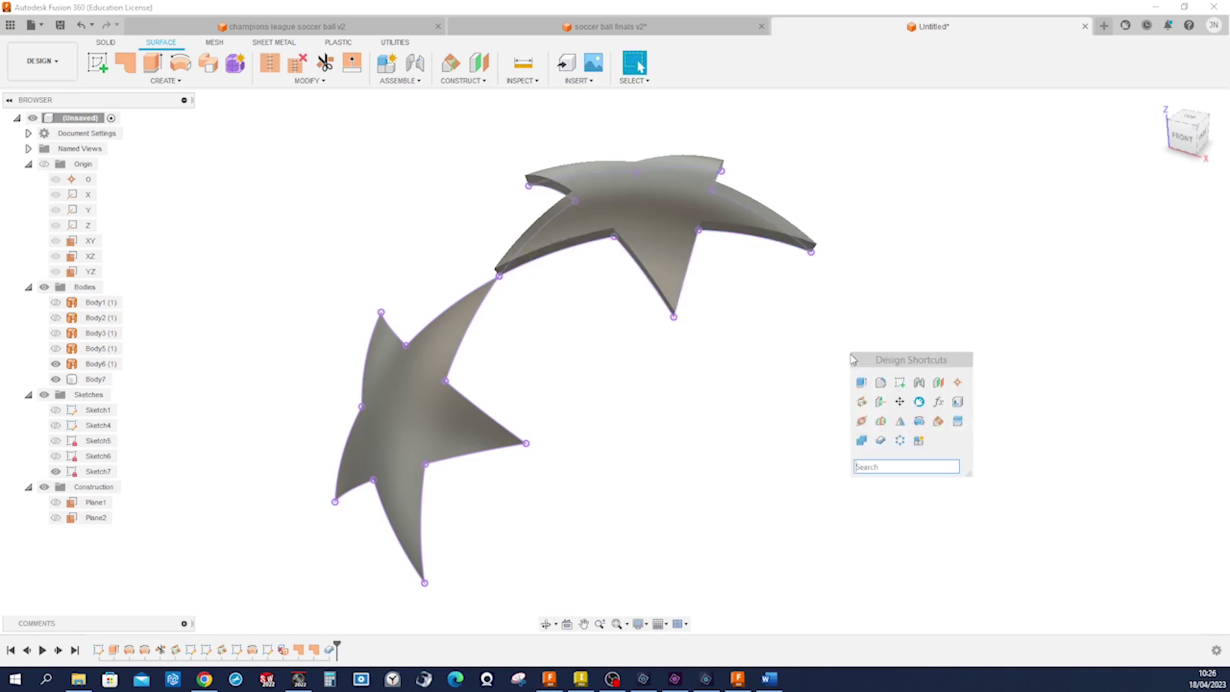
click(881, 421)
click(482, 447)
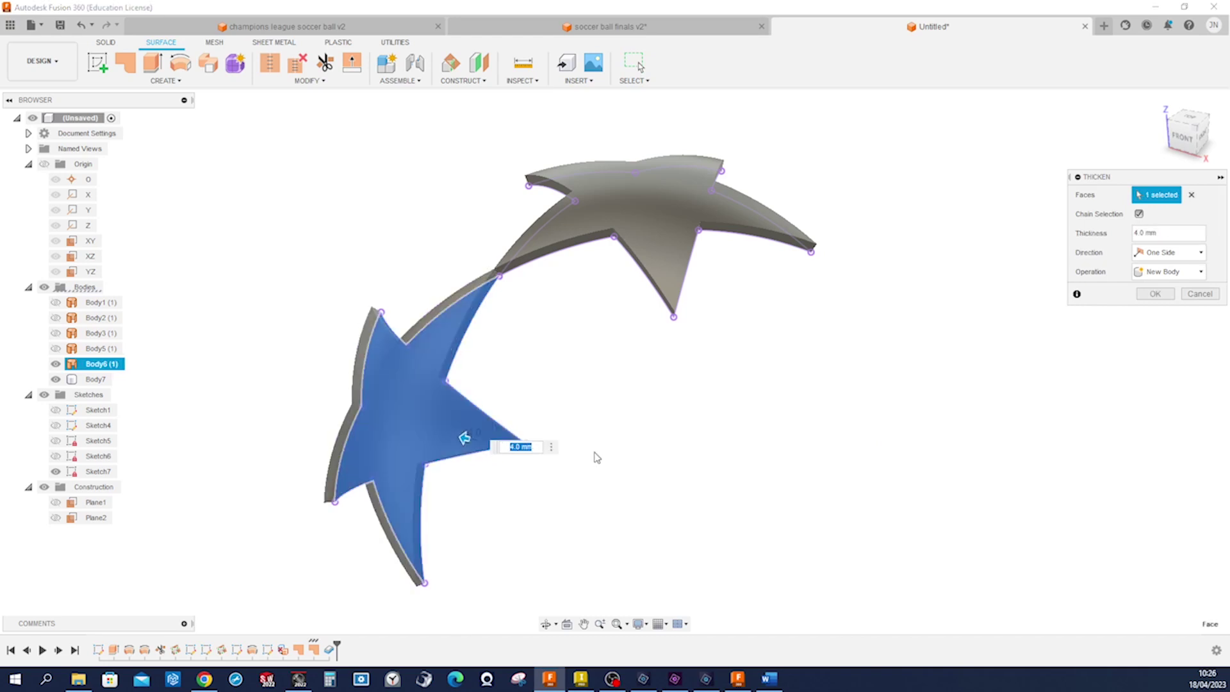
key(Return)
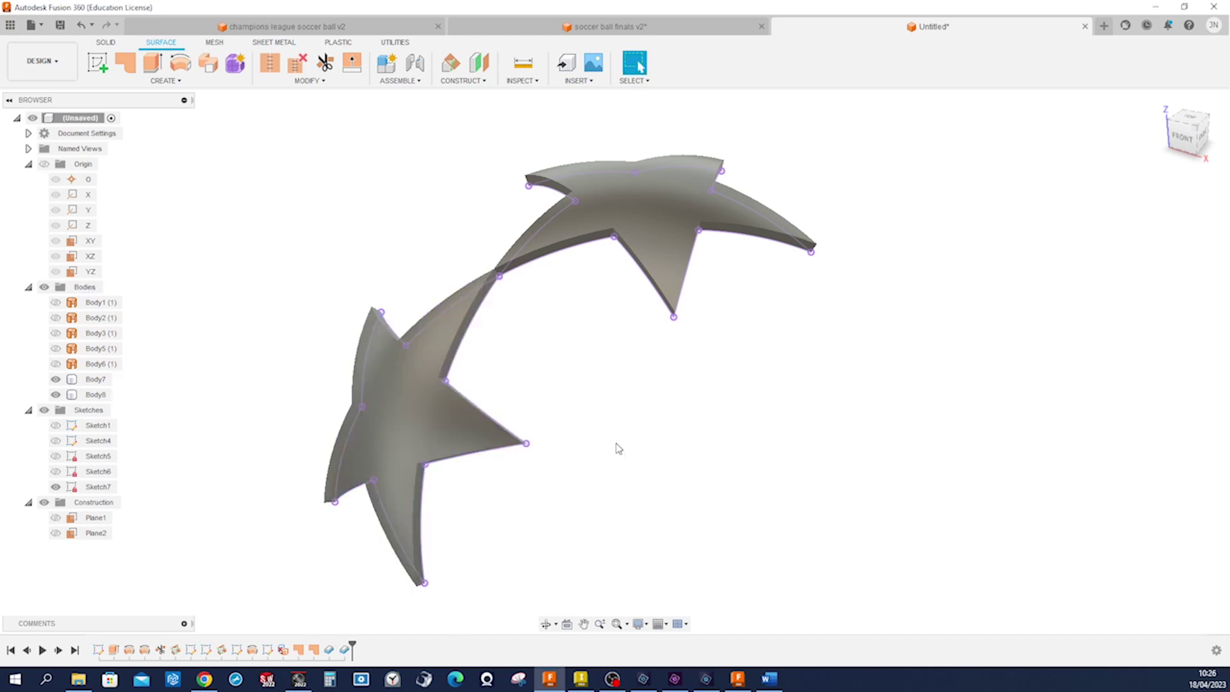
Step: Fillet the edges of the upper star's outer face with a 3 mm radius
key(s)
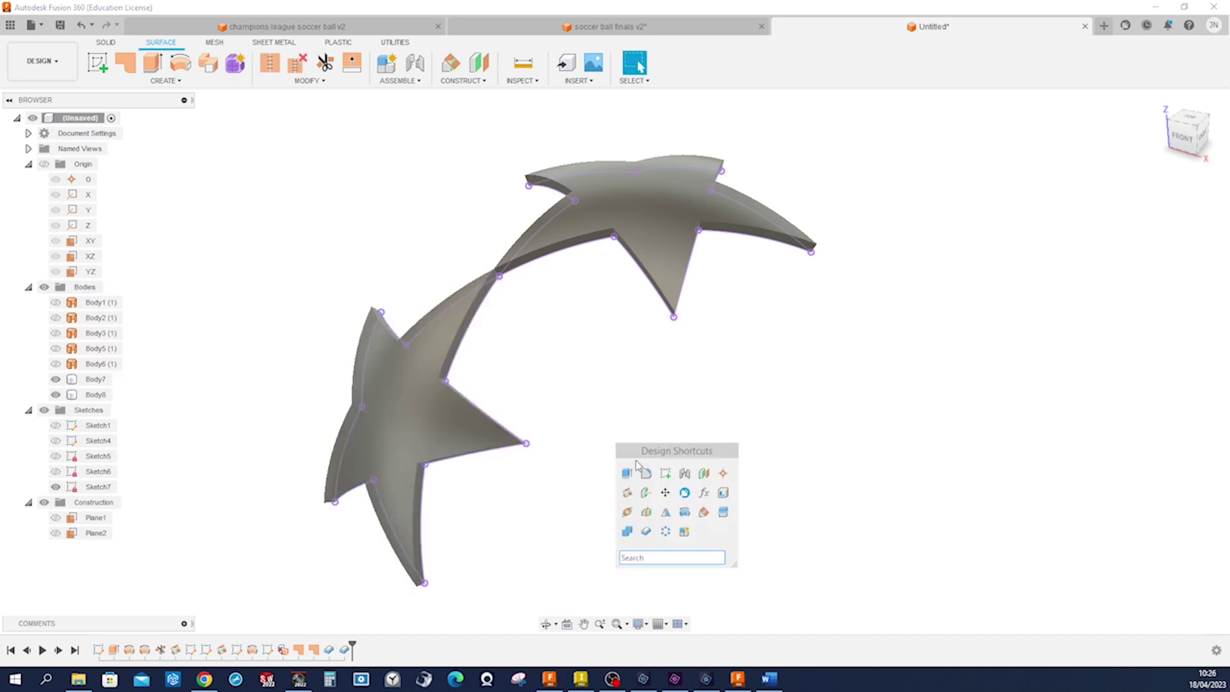
click(645, 473)
click(667, 258)
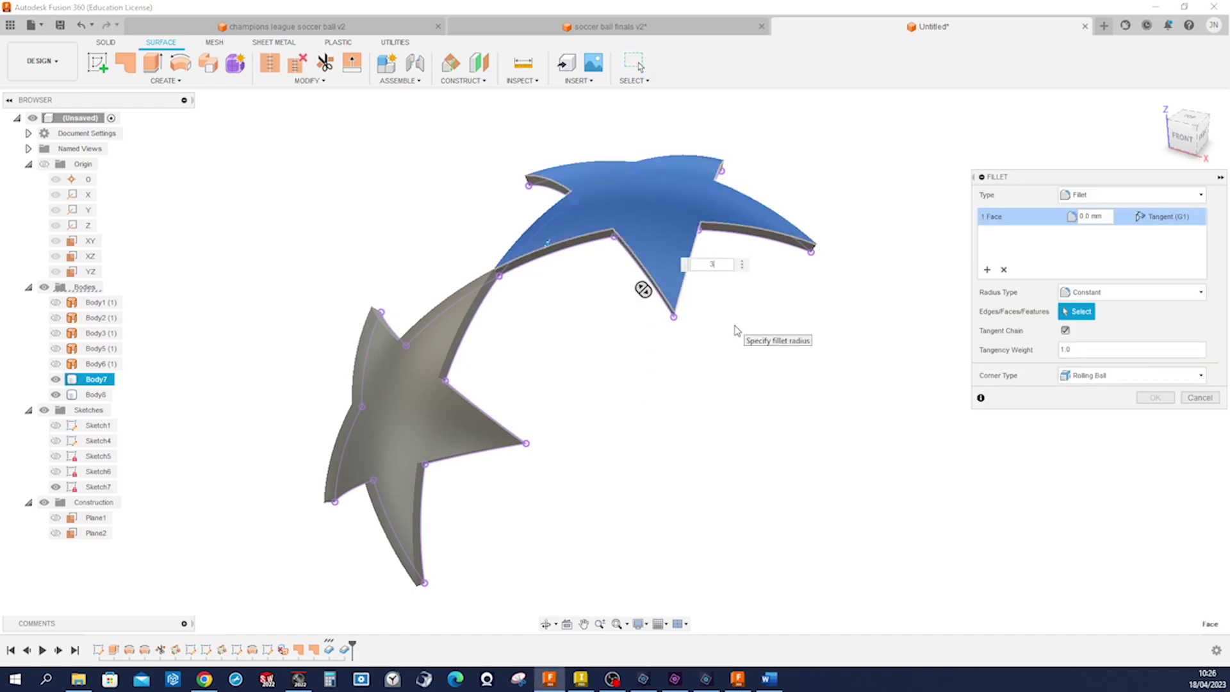
key(Return)
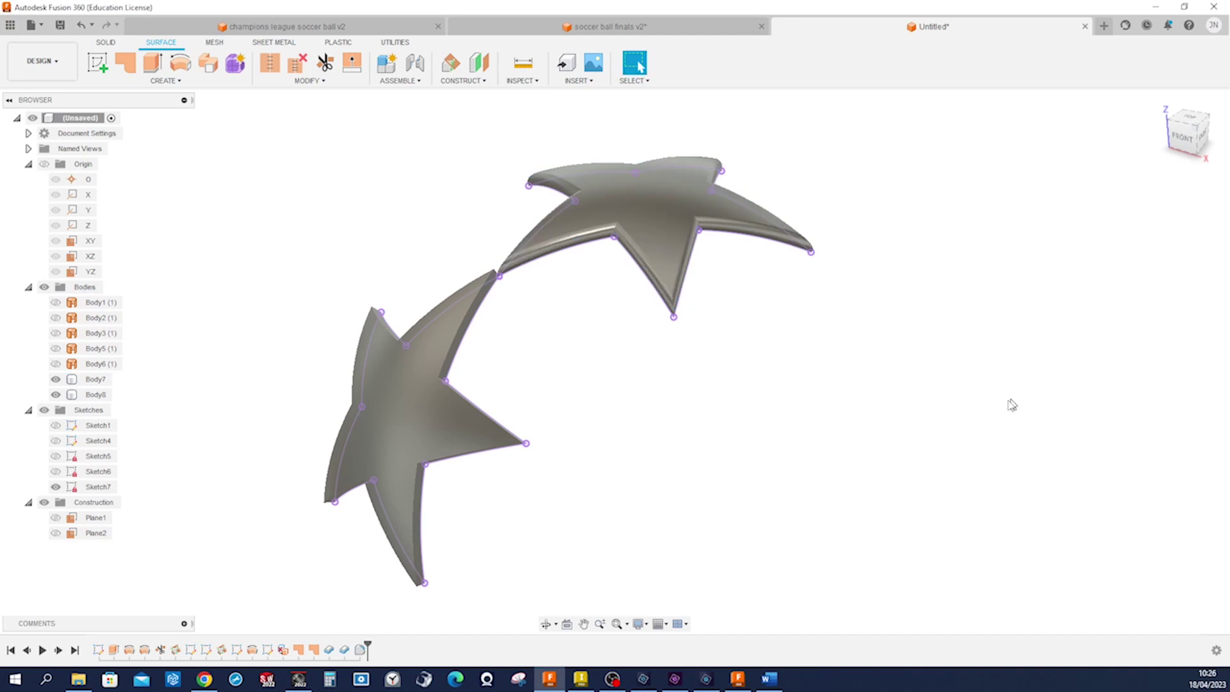
Step: Fillet the edges of the lower star's outer face with a 3 mm radius and hide the projected star sketch
key(s)
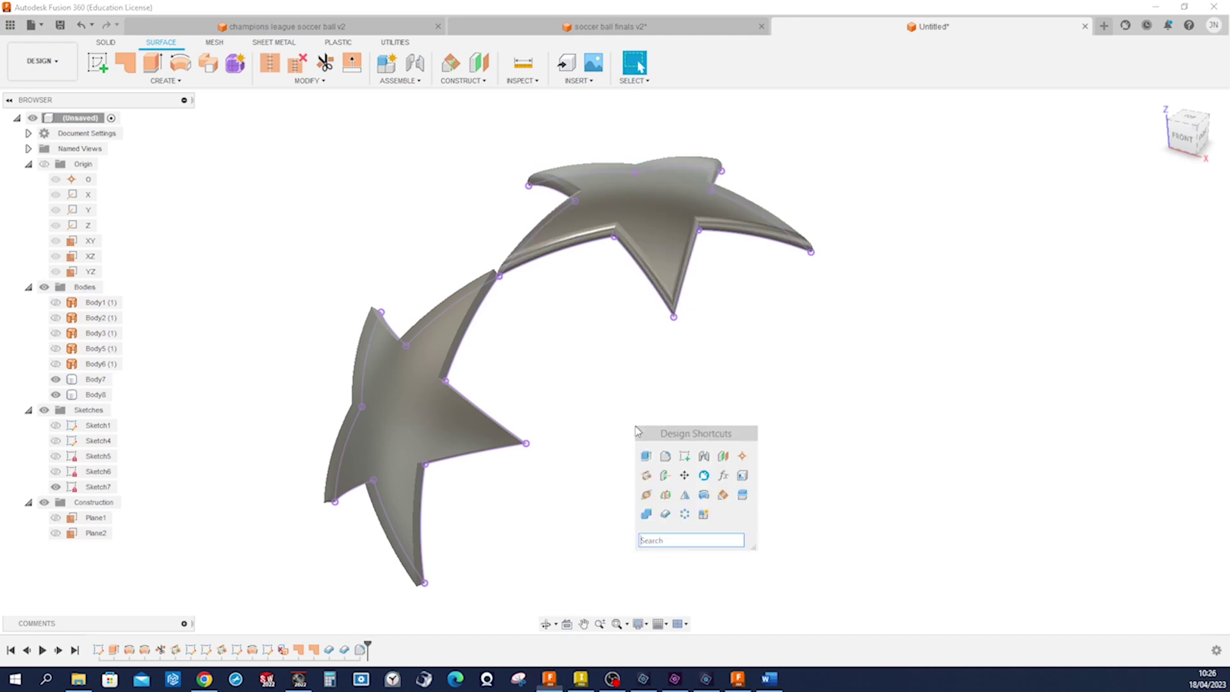
click(666, 459)
click(482, 441)
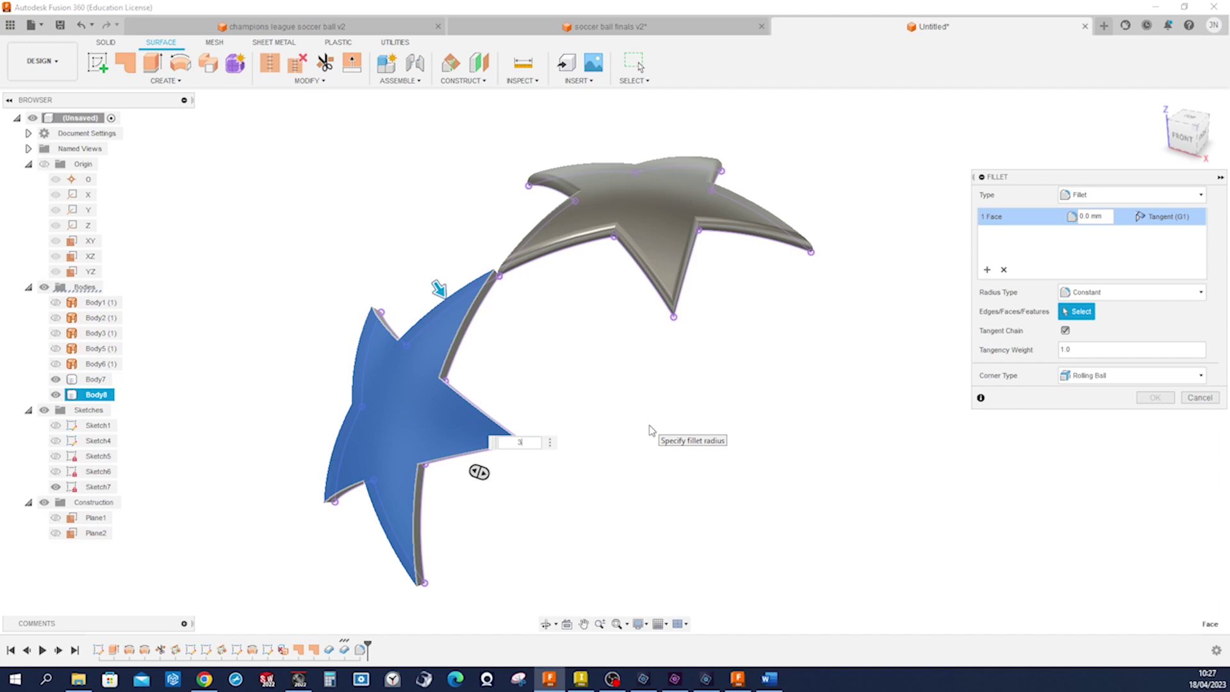
key(Return)
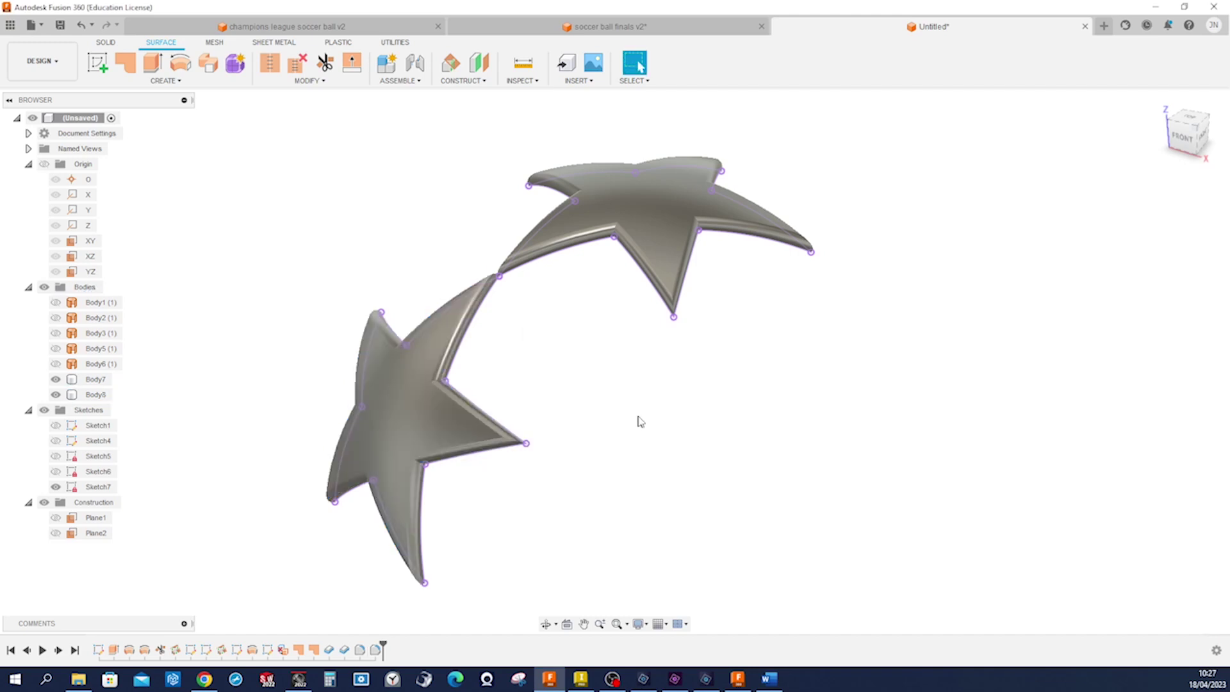
shift+middle_drag(684, 430, 681, 429)
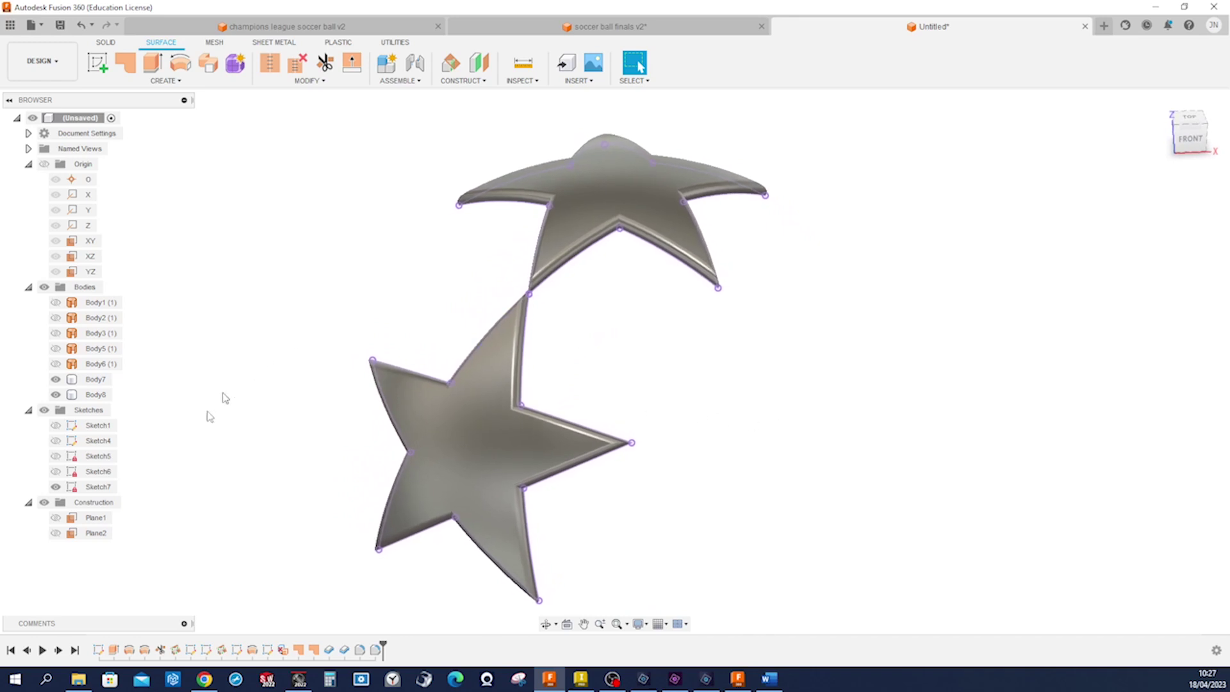
click(56, 487)
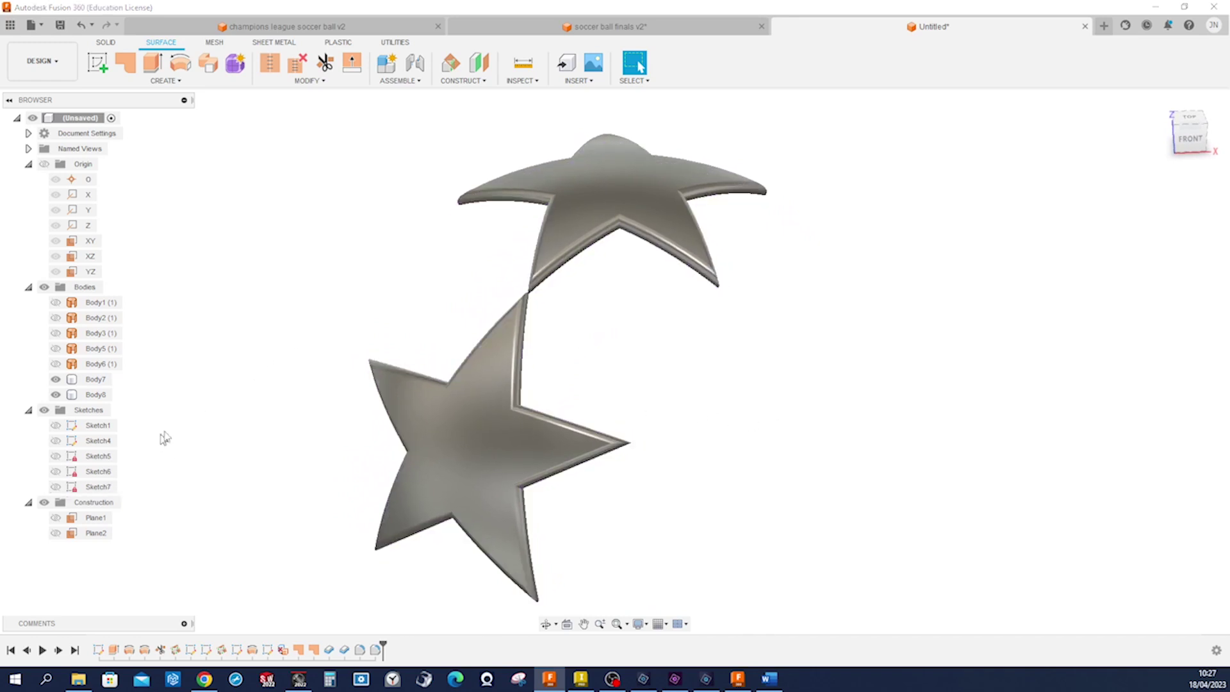
Step: Apply the Leather - Matte (Blue) appearance to the upper and lower star bodies
shift+middle_drag(719, 417, 912, 388)
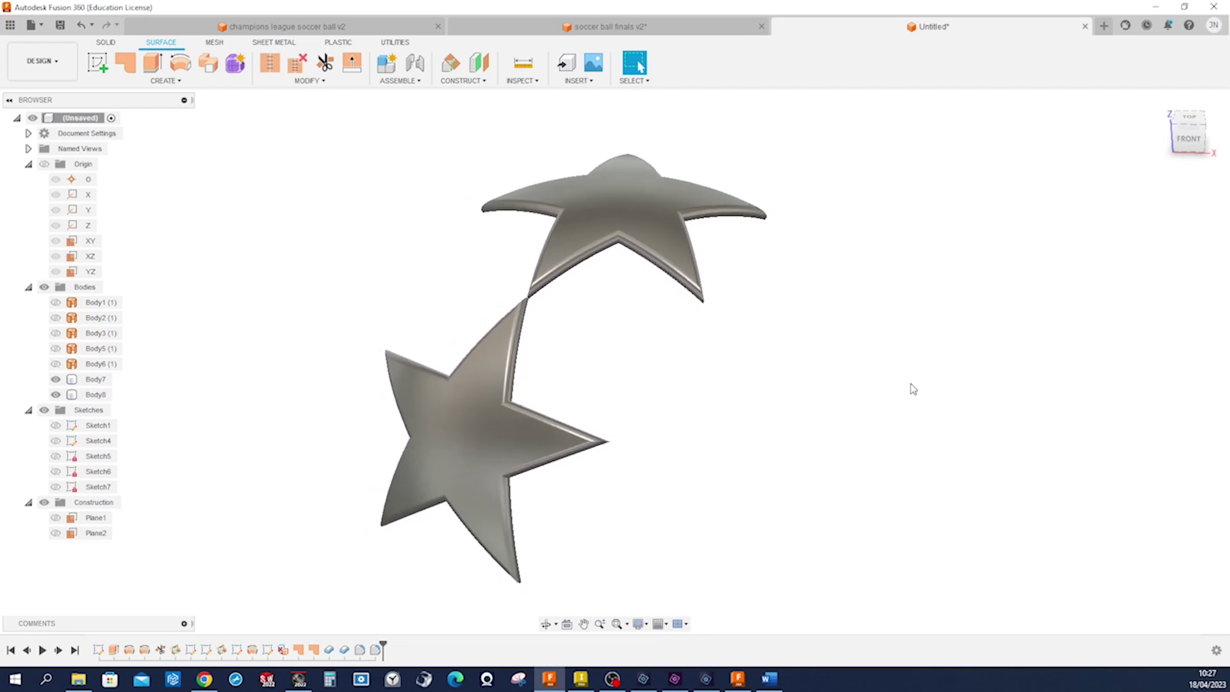
key(a)
click(1159, 397)
click(1031, 399)
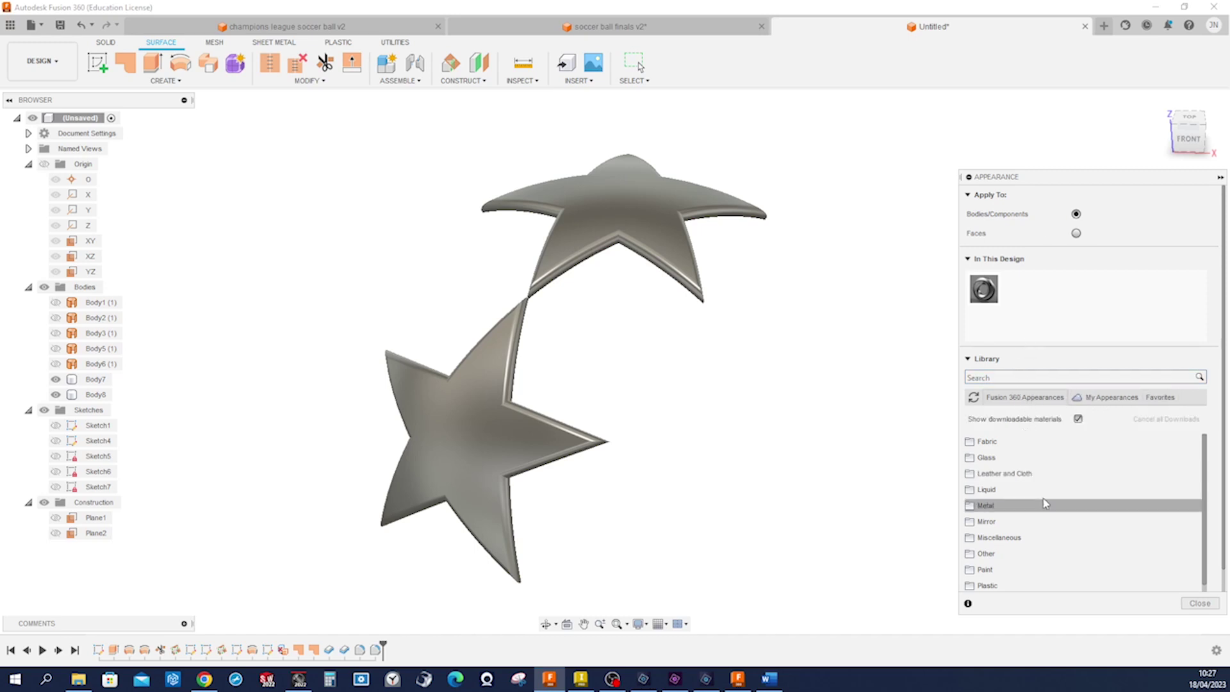
click(994, 474)
click(994, 505)
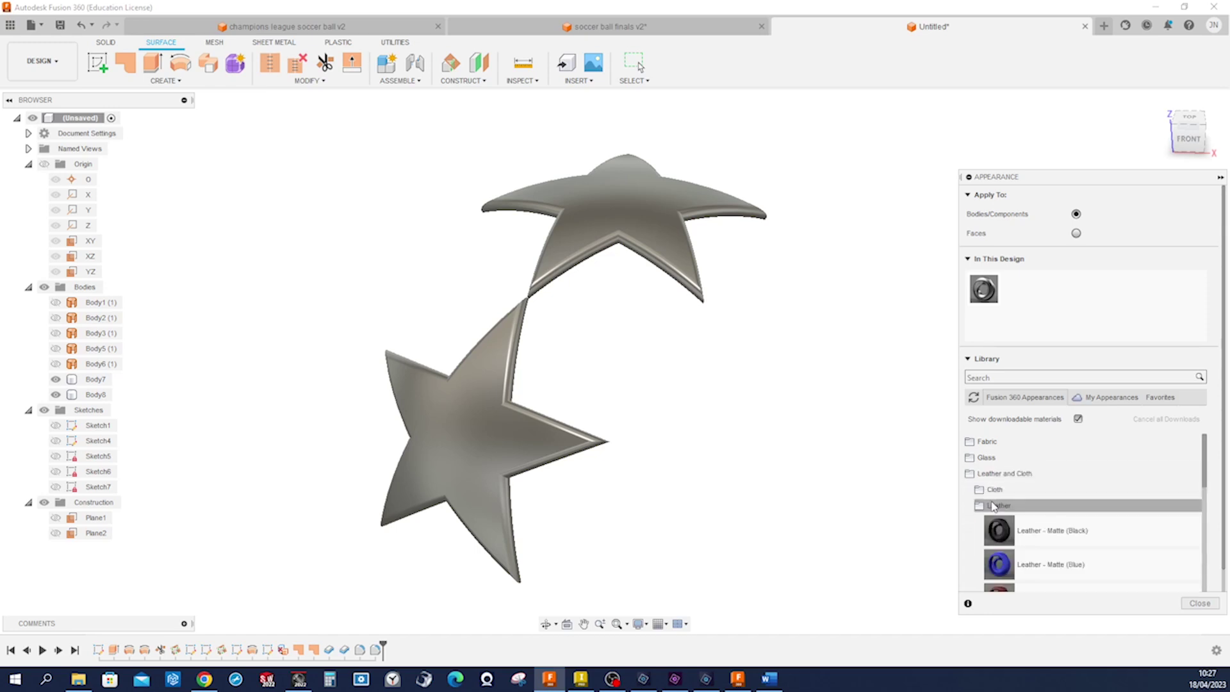
scroll(1039, 518, down, 3)
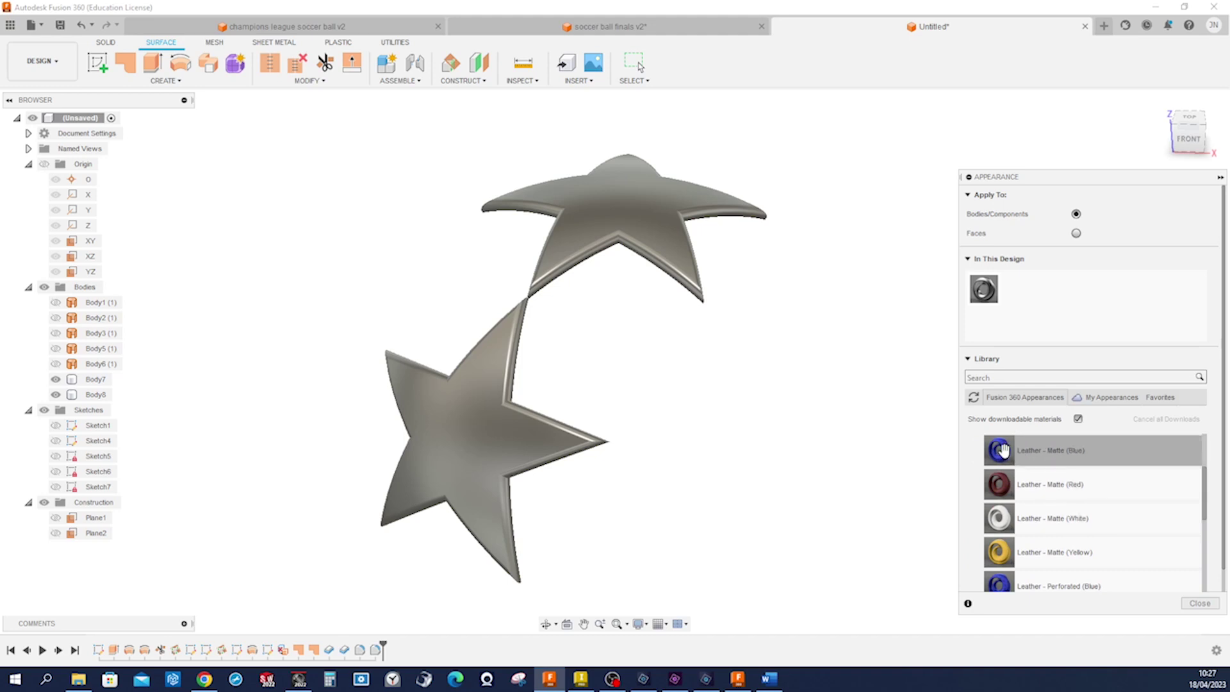
drag(998, 451, 633, 202)
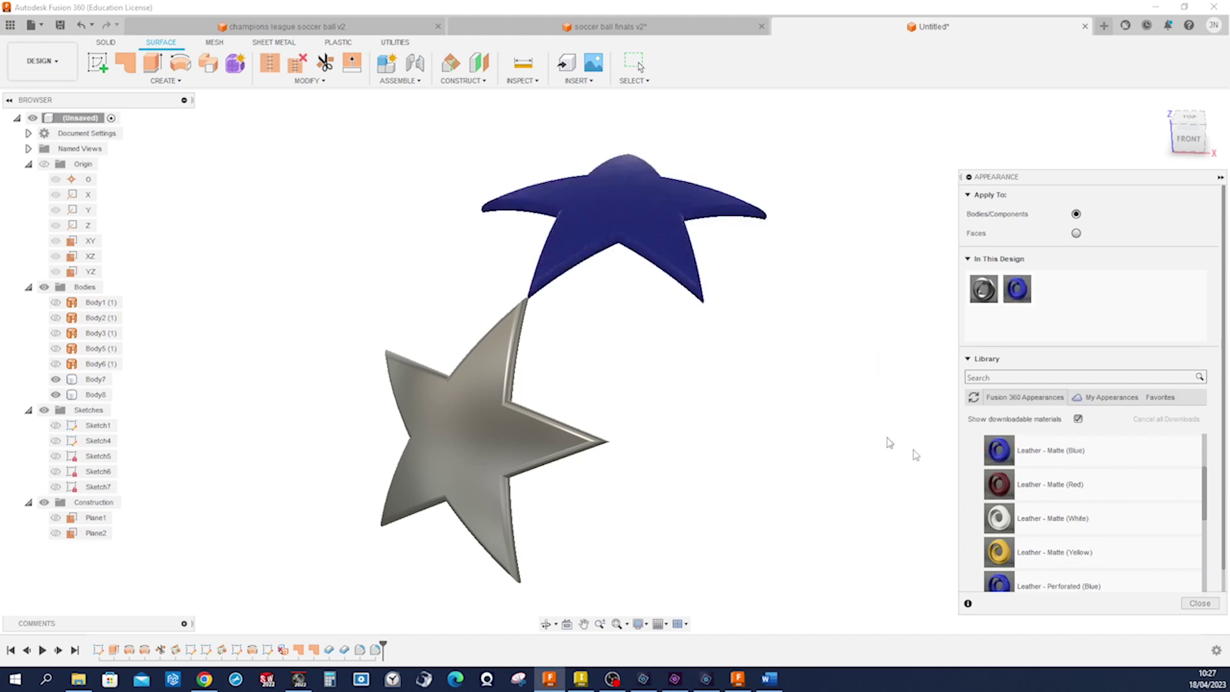
scroll(1049, 495, down, 3)
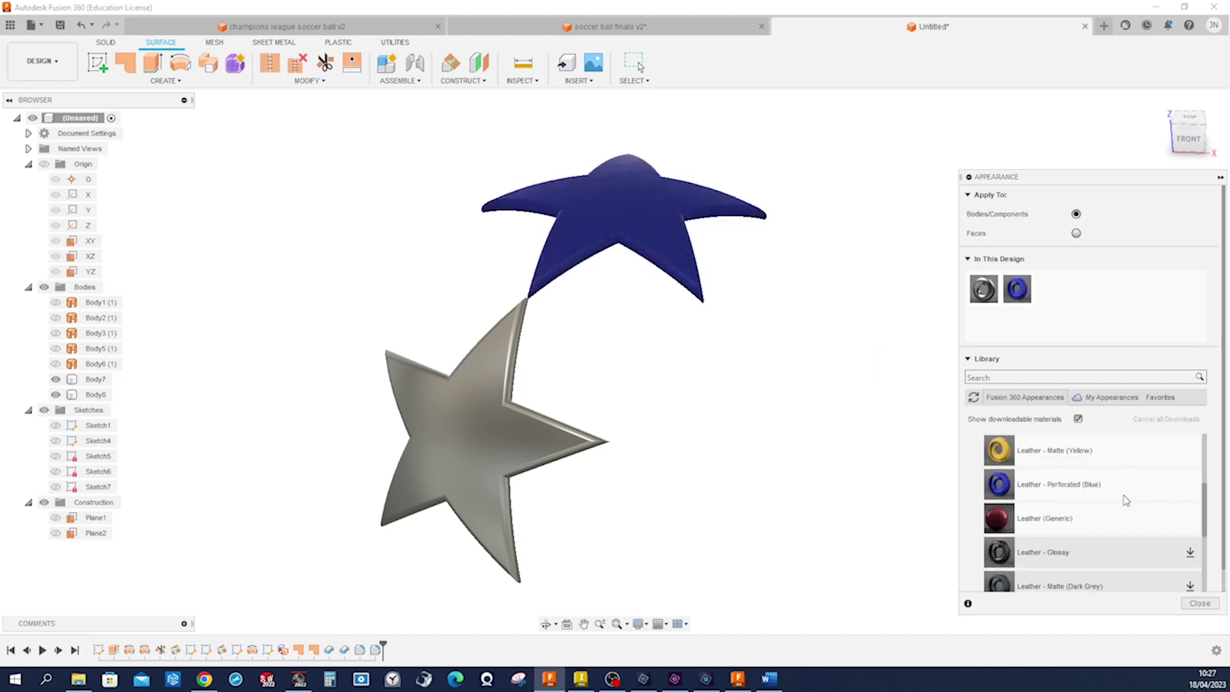
drag(1018, 286, 541, 456)
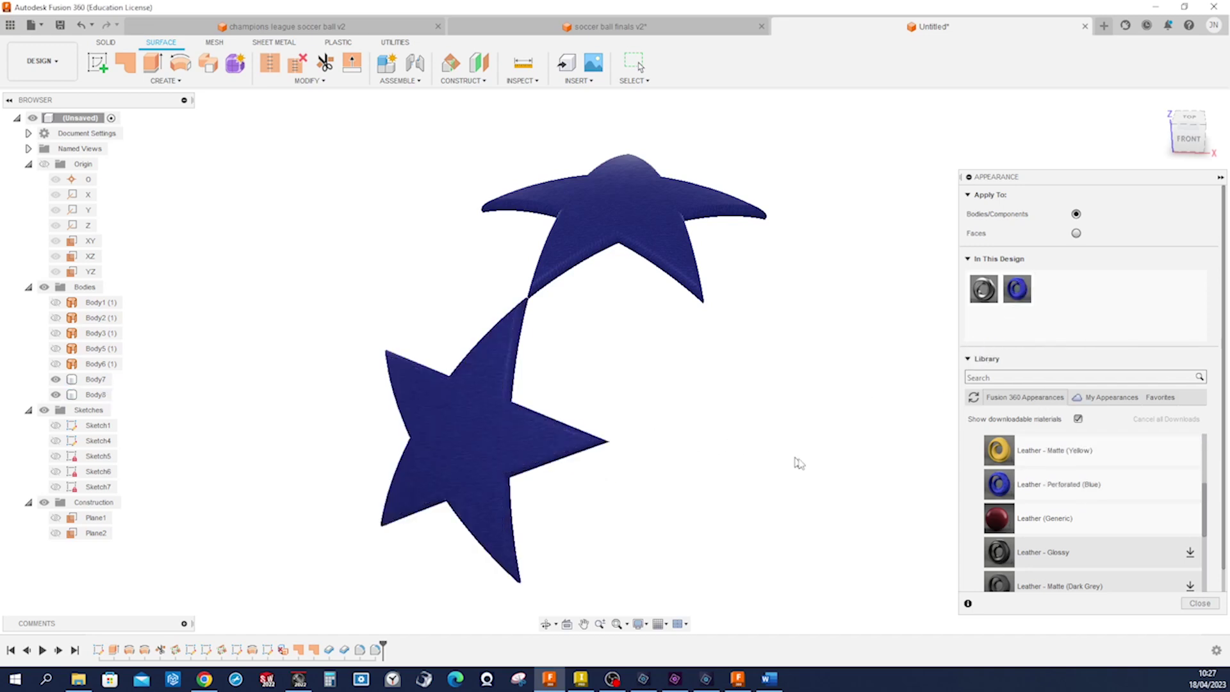
click(1200, 603)
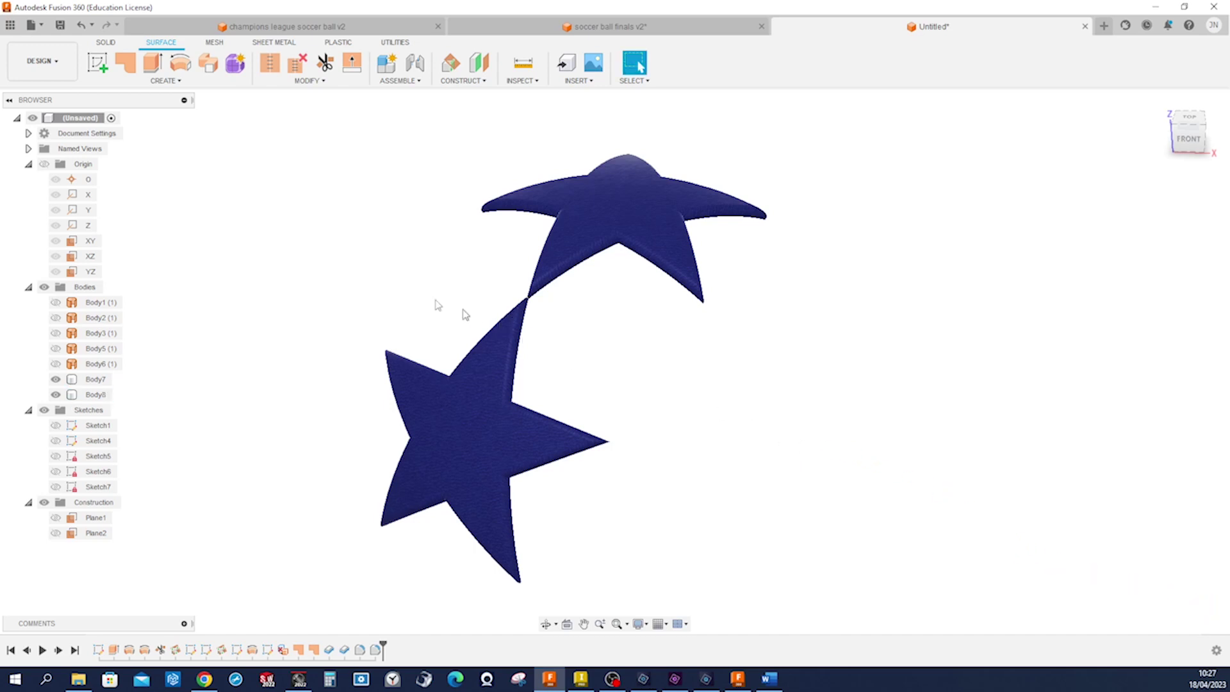
Step: Show Sketch5, which holds the vertical line through the ball's centre
click(56, 441)
click(57, 457)
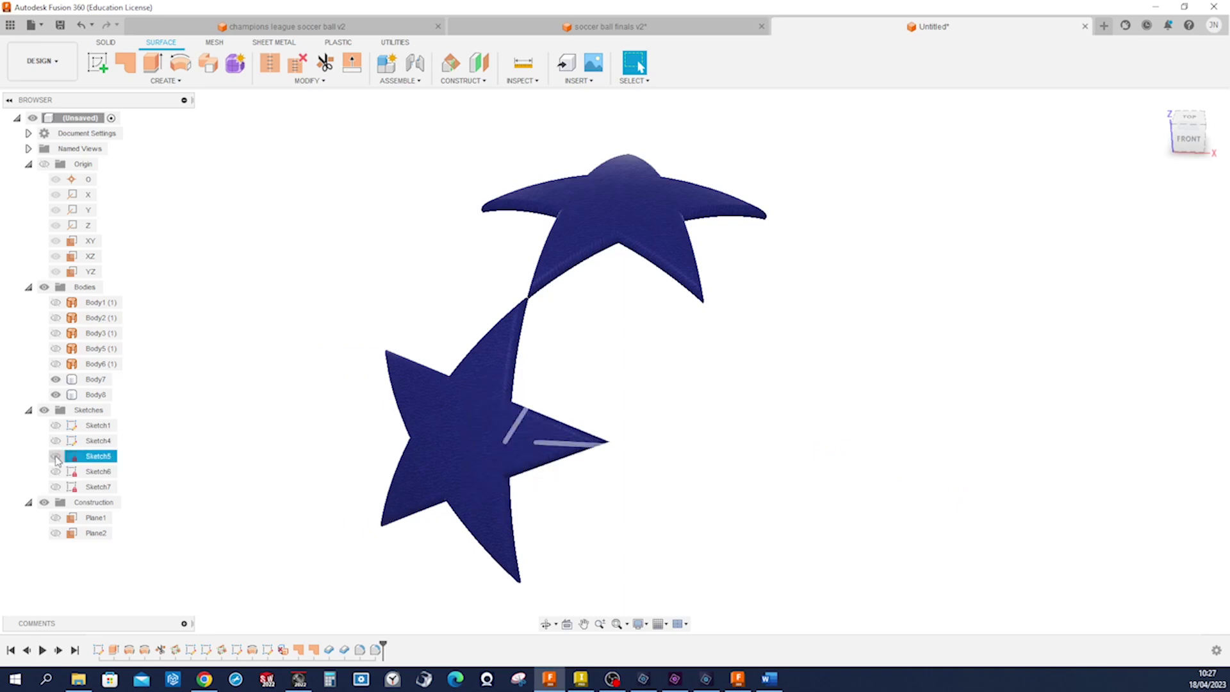
click(57, 471)
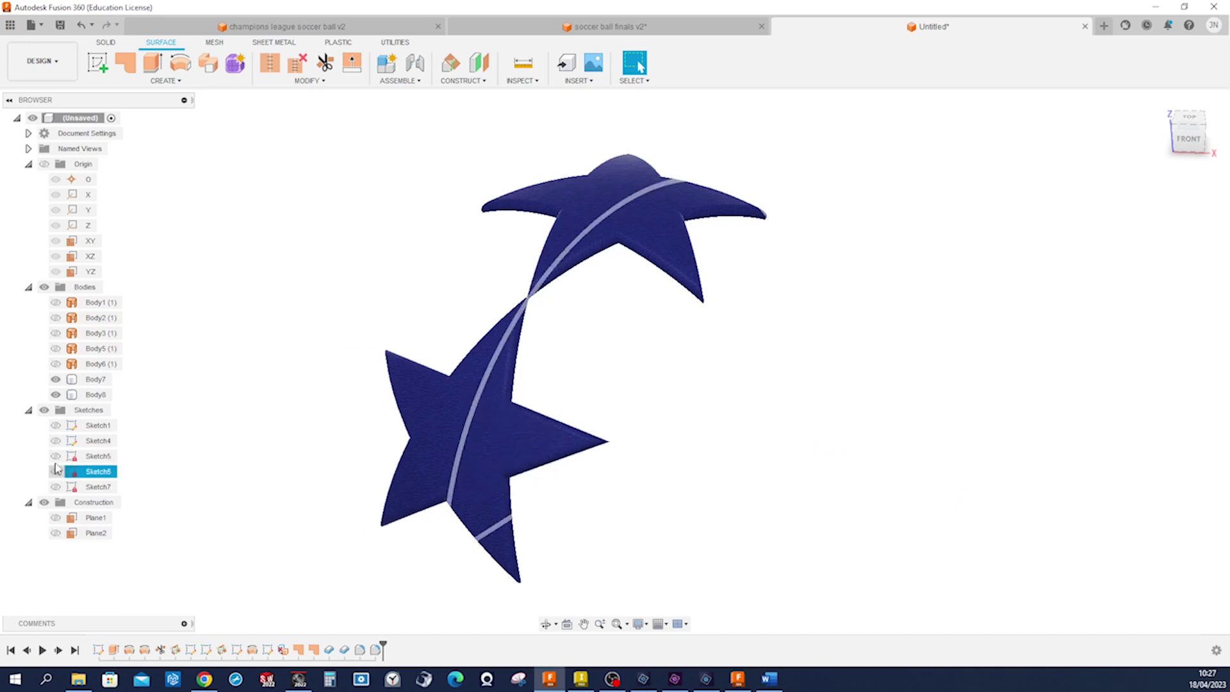
click(56, 456)
click(56, 456)
shift+middle_drag(861, 442, 841, 429)
Step: Create a full circular pattern of the lower star body around the vertical line of Sketch5 with a quantity of 5
key(s)
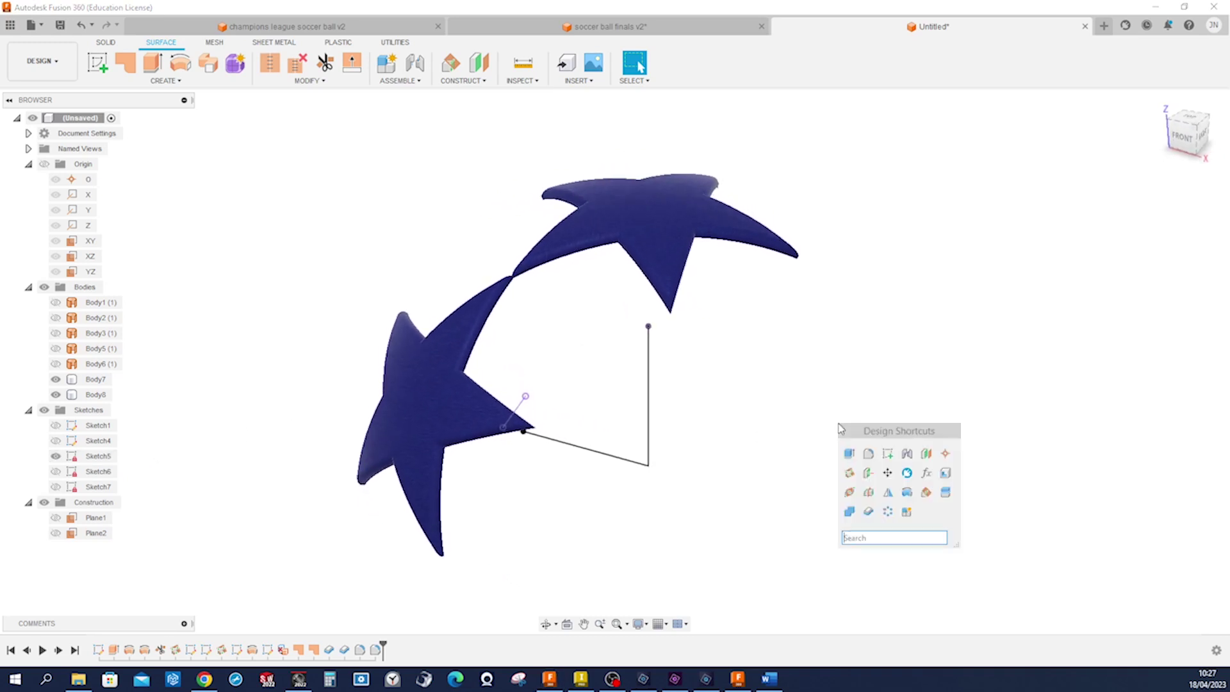
click(887, 511)
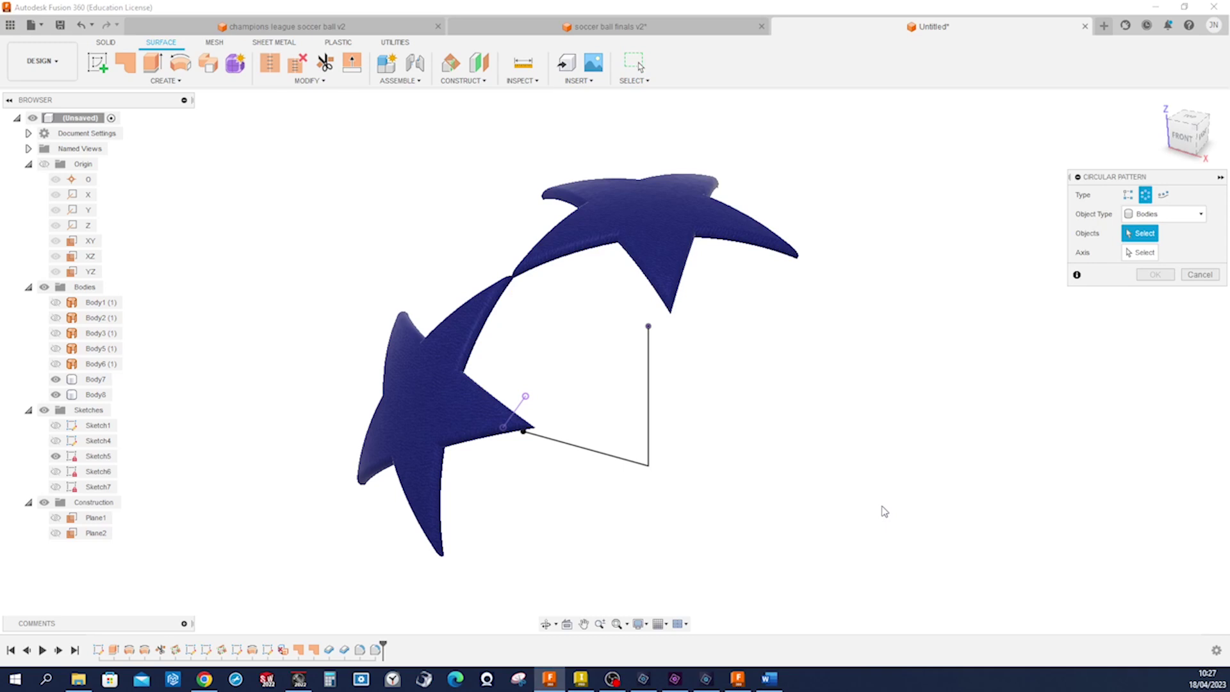
click(452, 402)
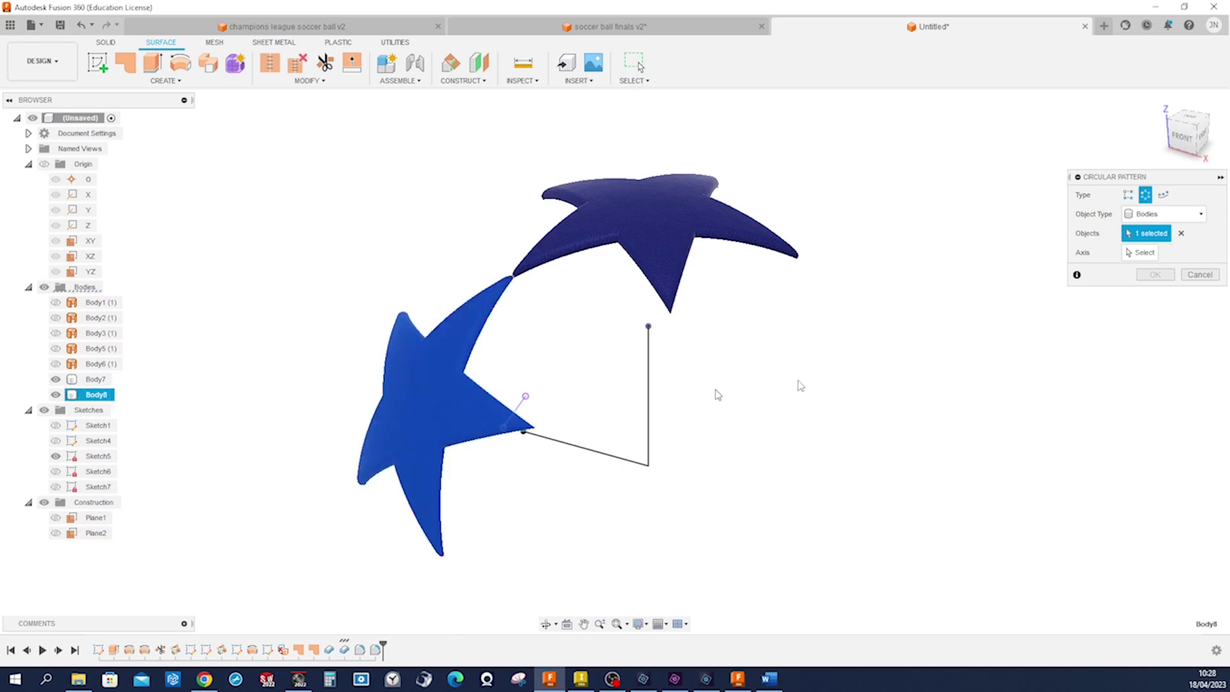
click(1140, 253)
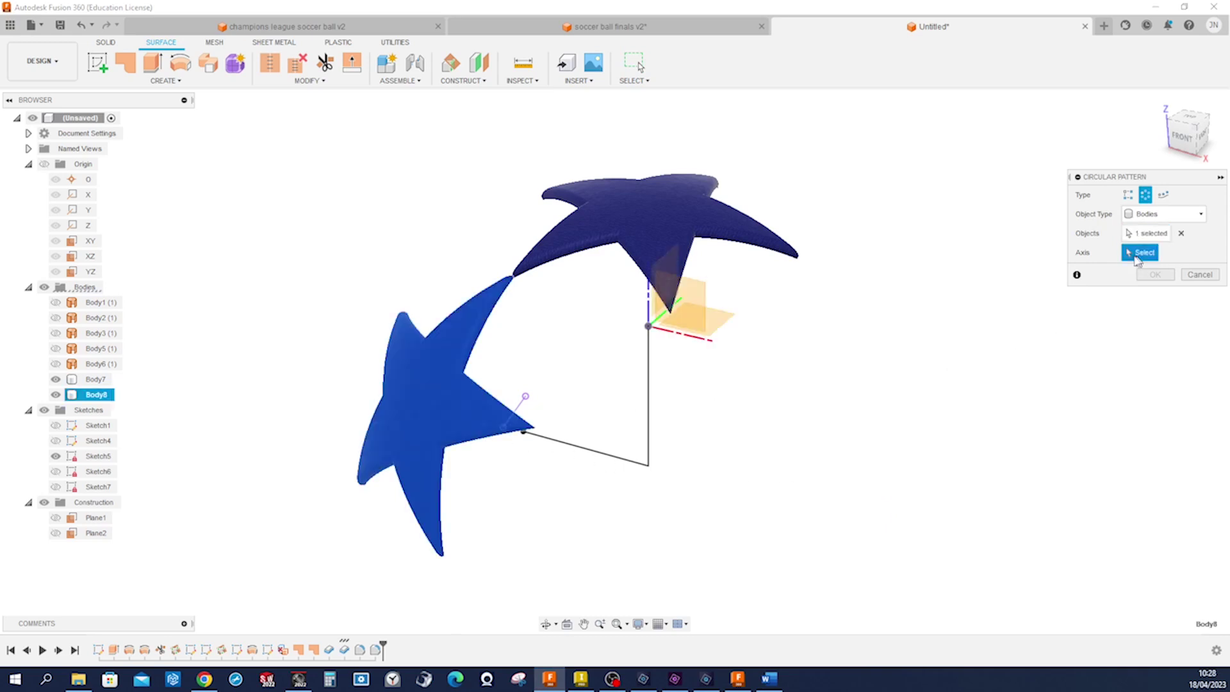
click(651, 421)
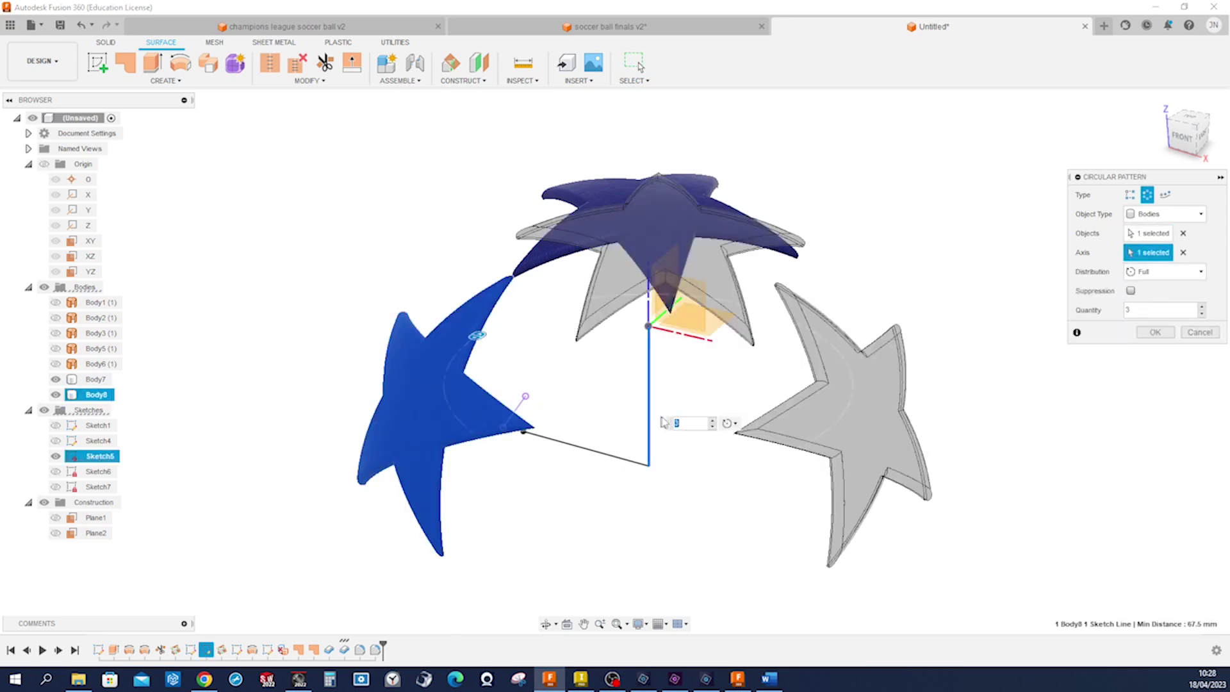
click(1203, 307)
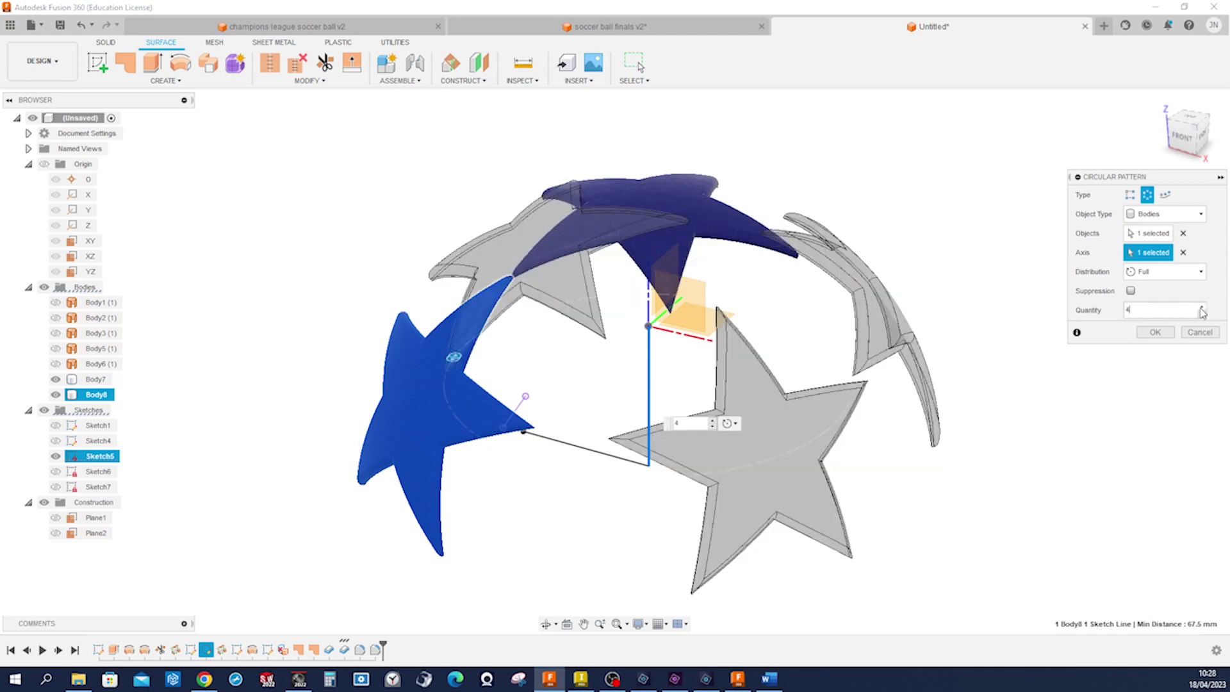
click(1202, 309)
click(1160, 332)
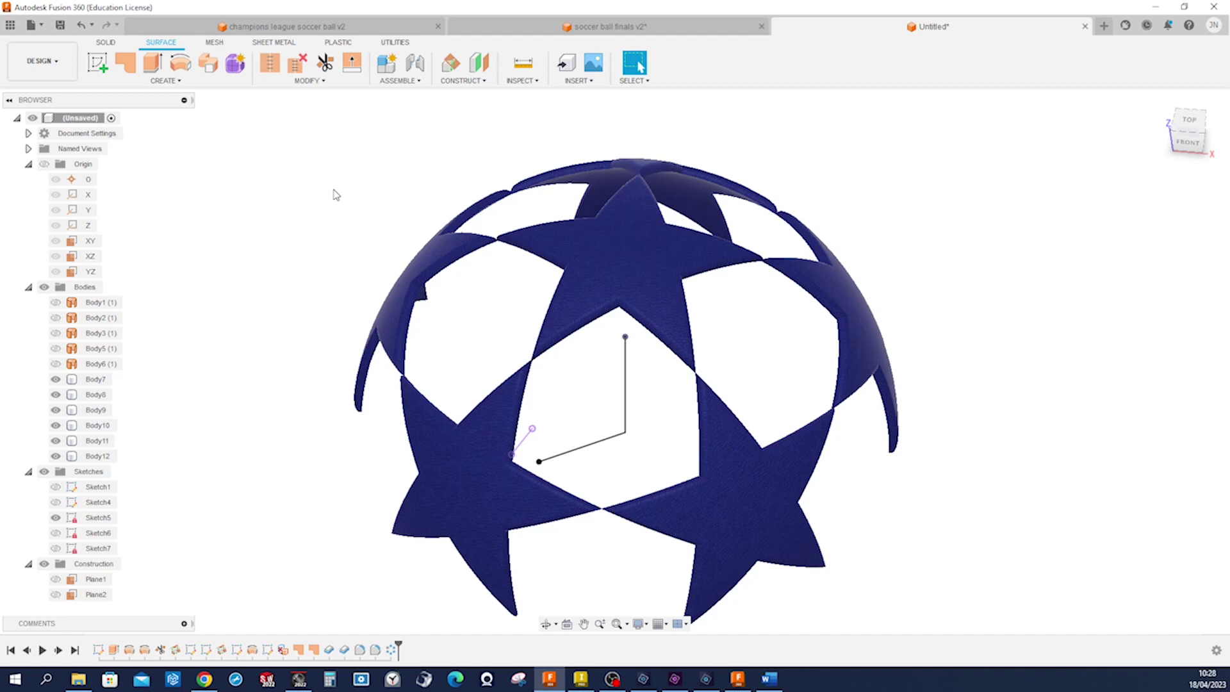
Step: Patch the six-sided gap between the upper star and two neighbouring lower stars as a new body, using the stars' edges as boundary
scroll(574, 359, up, 5)
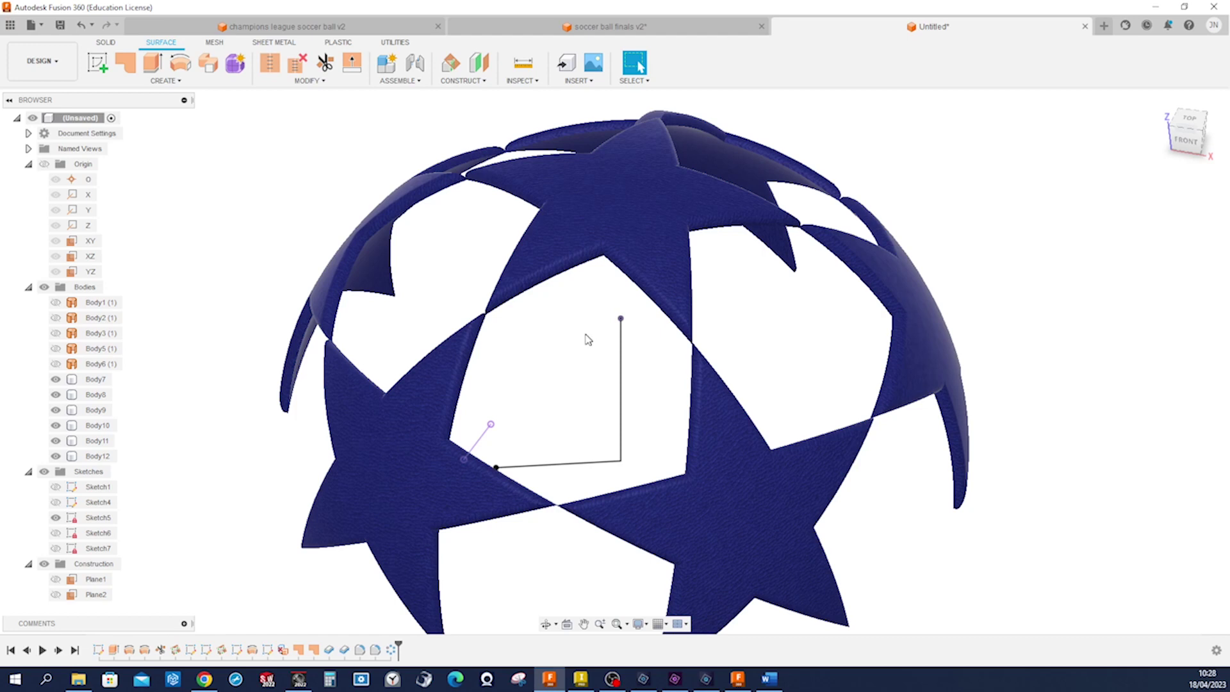
click(127, 64)
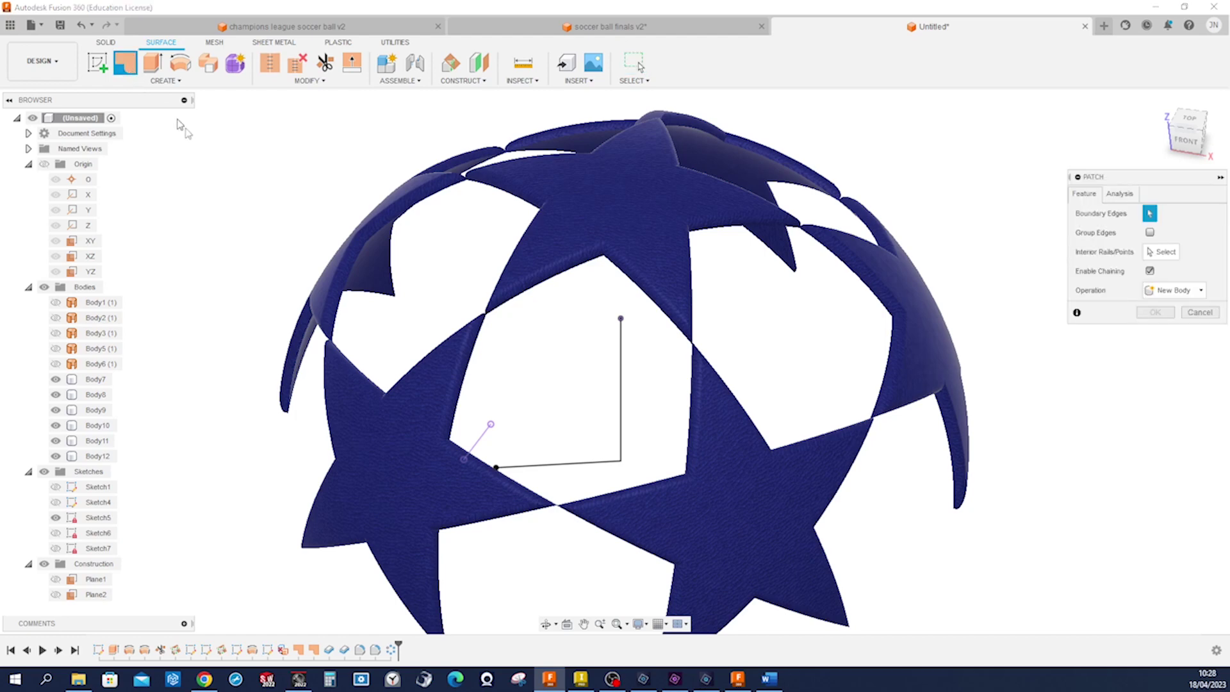
scroll(513, 308, up, 4)
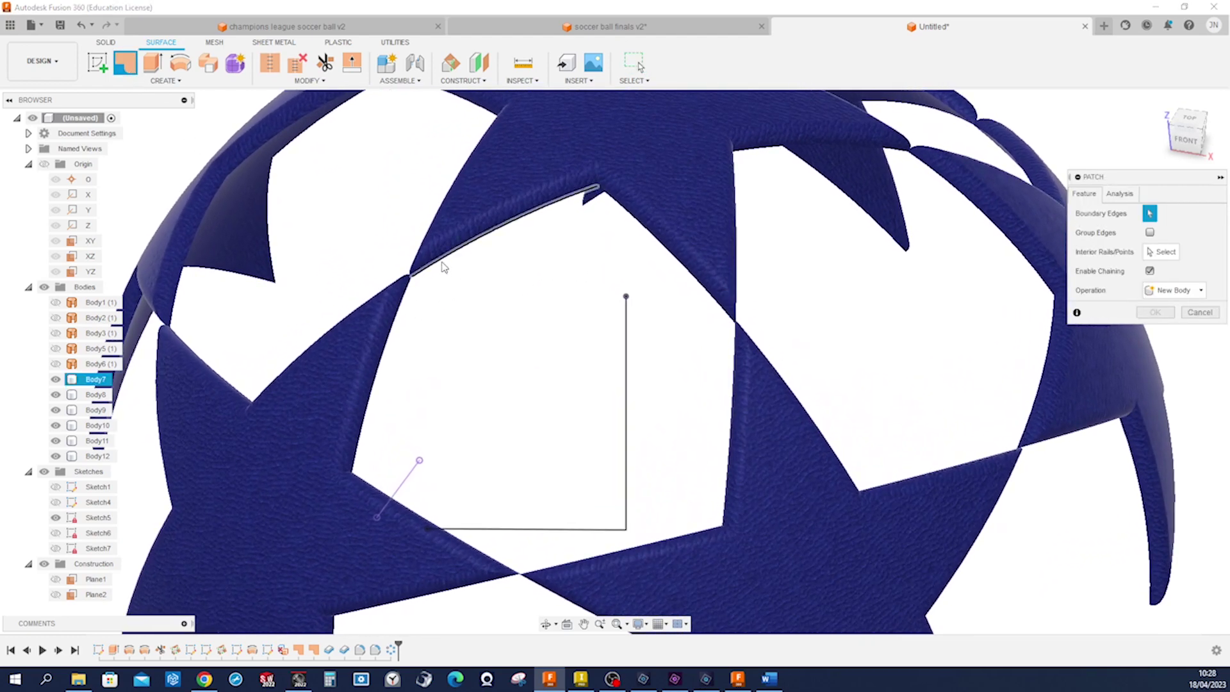
click(441, 279)
click(382, 372)
mouse_move(382, 371)
shift+middle_down()
mouse_move(459, 415)
mouse_move(467, 408)
shift+middle_up()
click(486, 424)
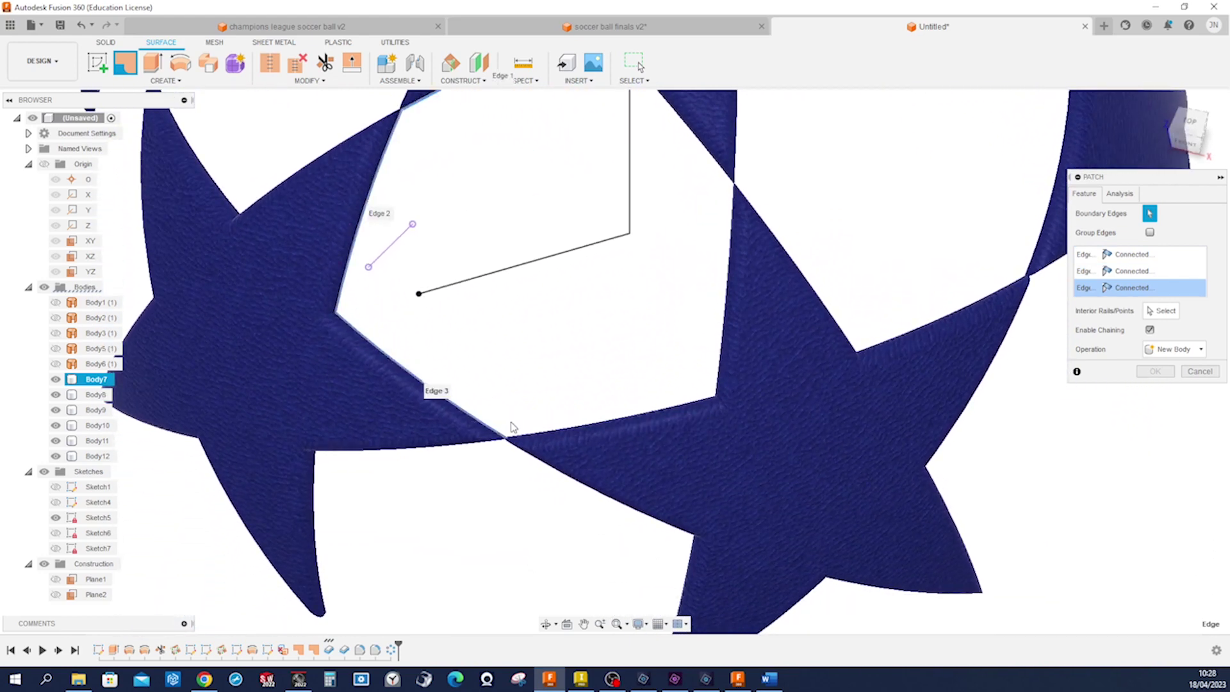
click(524, 436)
mouse_move(524, 437)
shift+middle_down()
mouse_move(709, 371)
mouse_move(810, 310)
mouse_move(811, 263)
mouse_move(760, 241)
shift+middle_up()
click(817, 302)
click(761, 234)
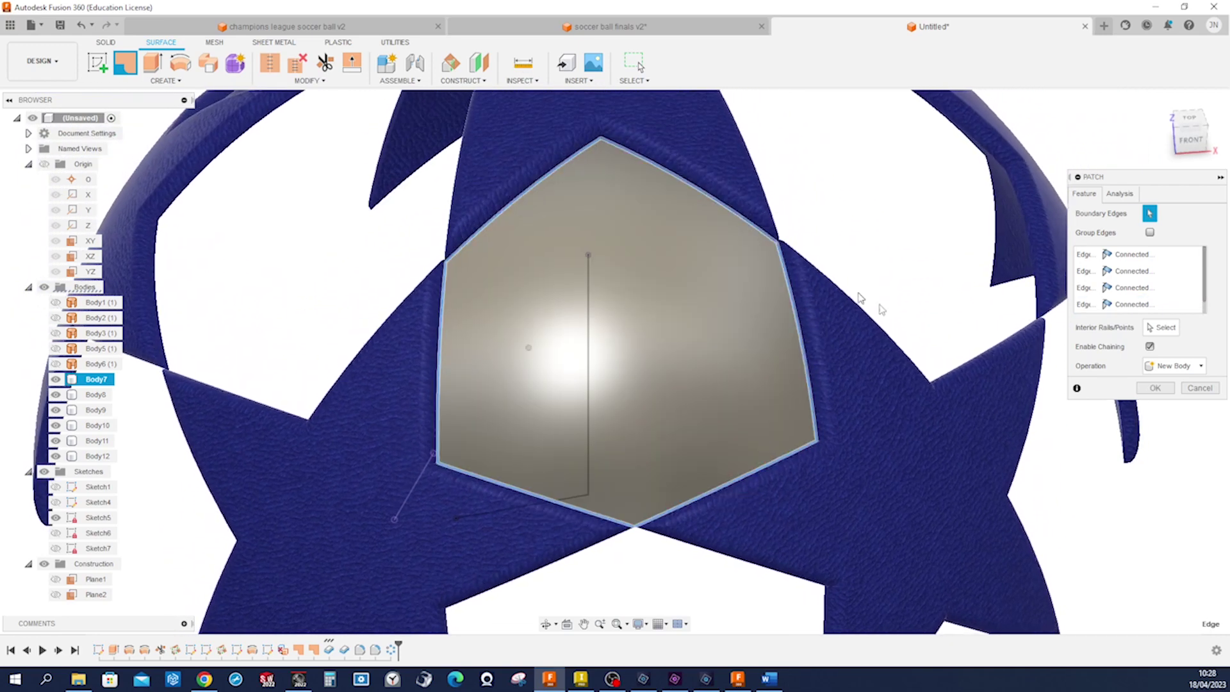
scroll(619, 355, down, 3)
click(1154, 388)
Step: Thicken the patched gap surface outward by 4 mm on one side as a new body
shift+middle_drag(980, 282, 1061, 272)
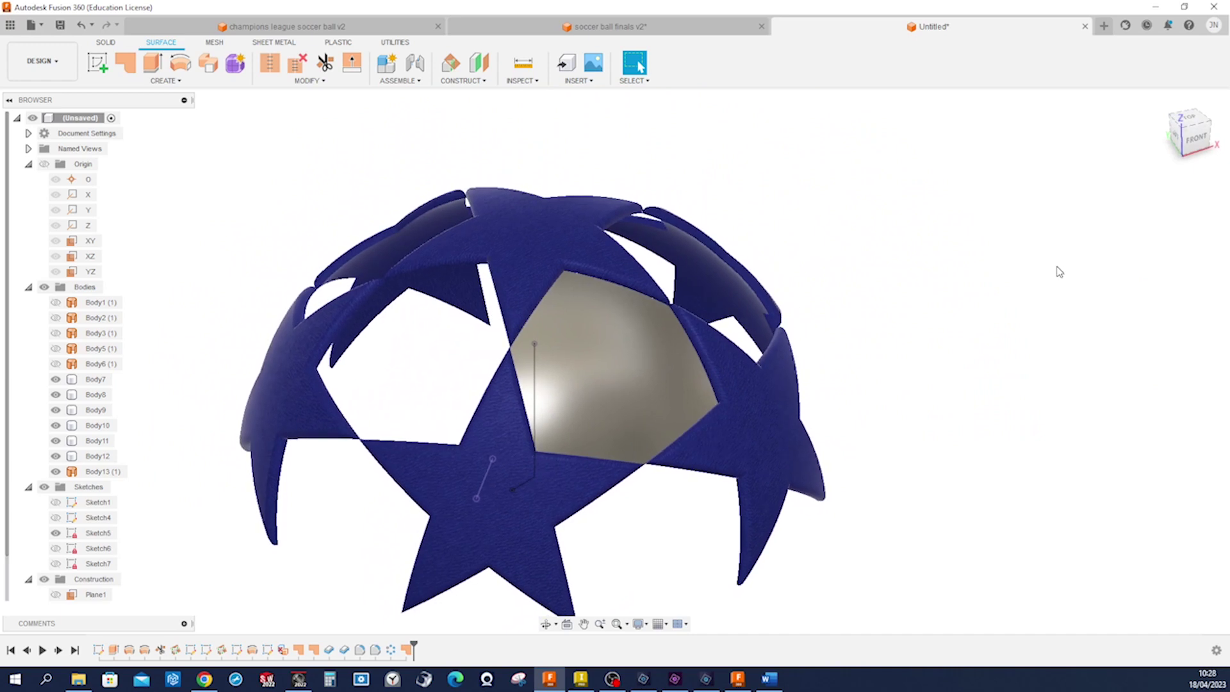
key(s)
click(1086, 354)
click(679, 380)
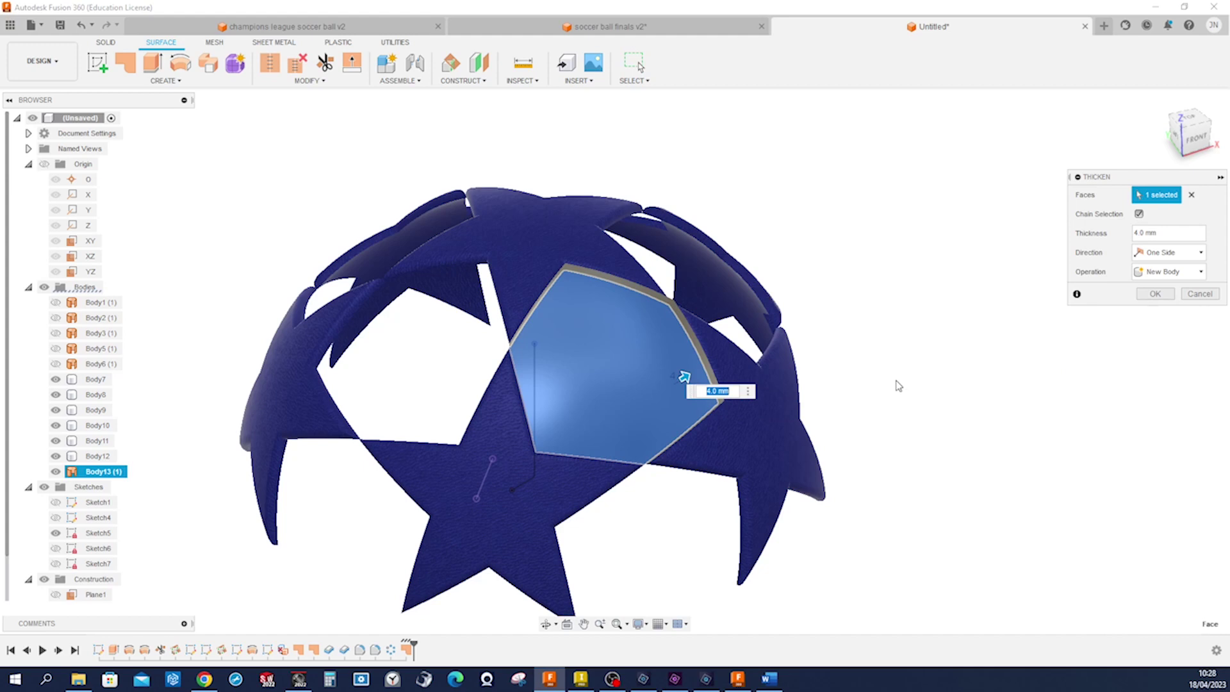
key(Return)
Step: Fillet the edges of the thickened gap panel's outer face with a 1 mm radius
key(s)
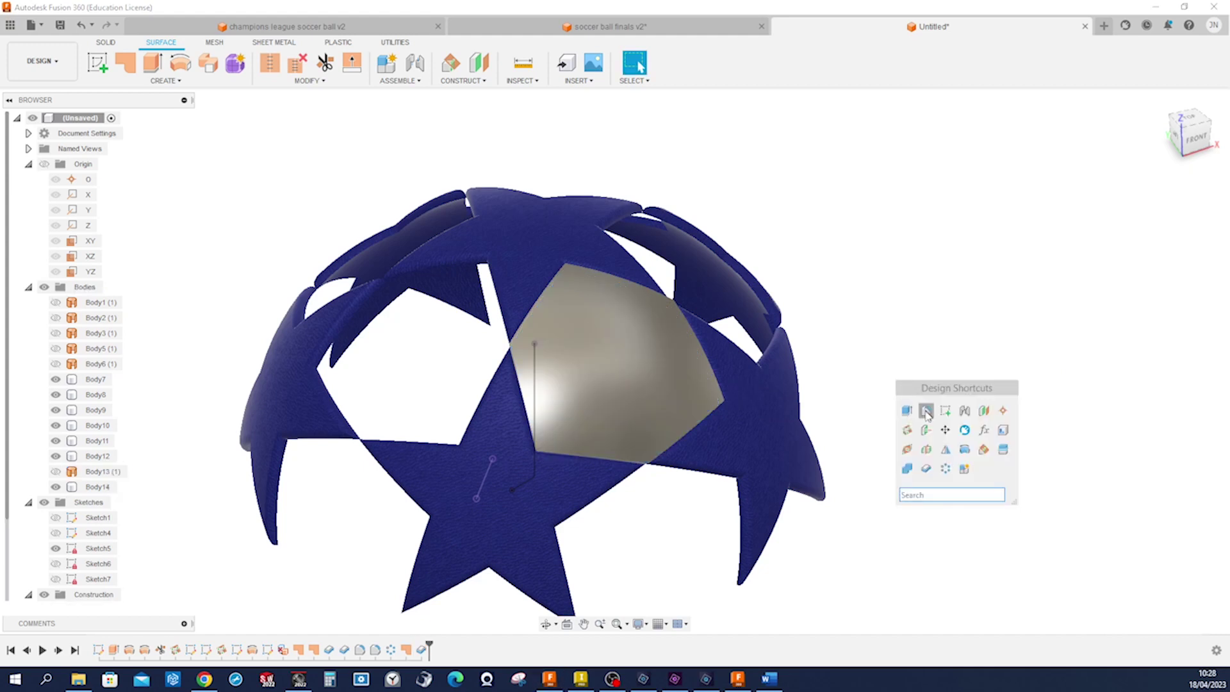
click(927, 411)
click(679, 399)
text(1)
key(Return)
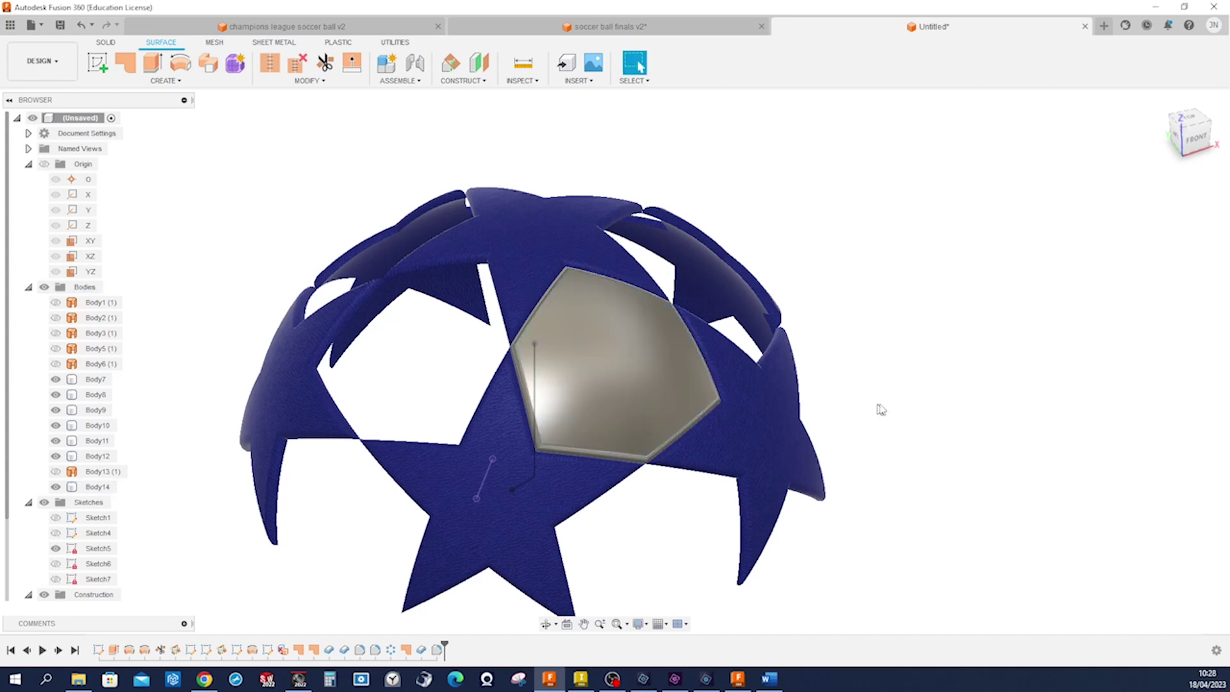
Step: Apply the Leather - Matte (White) appearance to the gap panel between the stars
key(a)
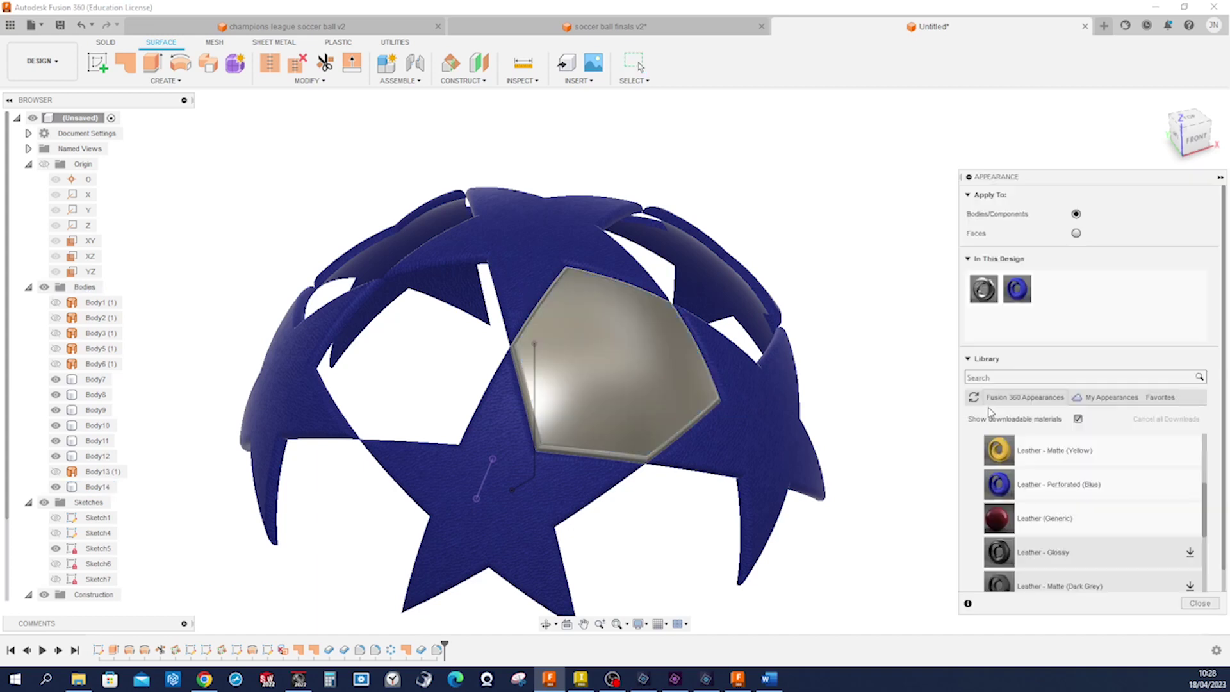
scroll(1203, 498, up, 3)
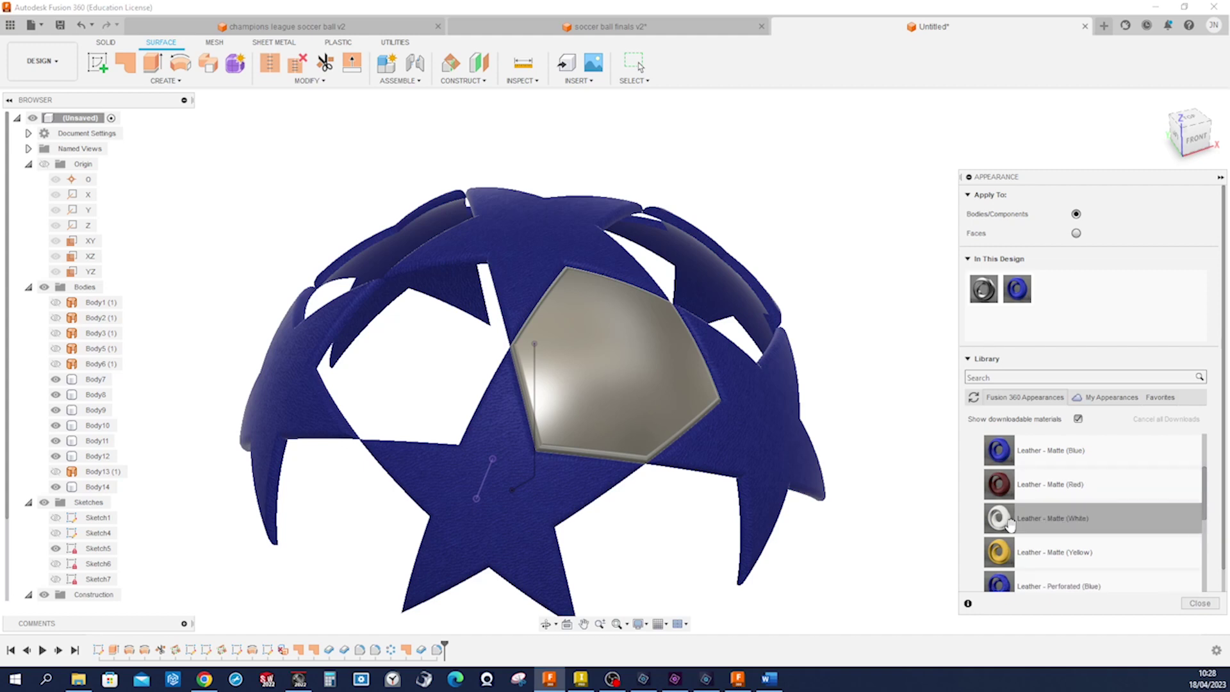
drag(1009, 522, 664, 383)
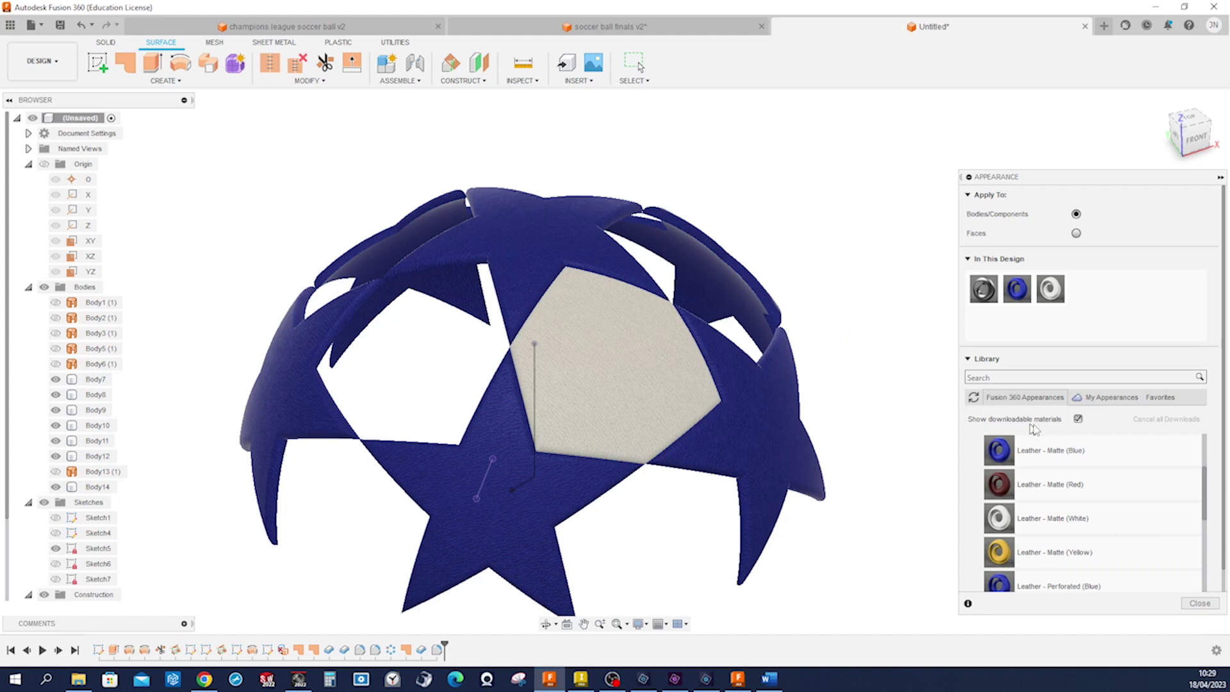
click(1200, 604)
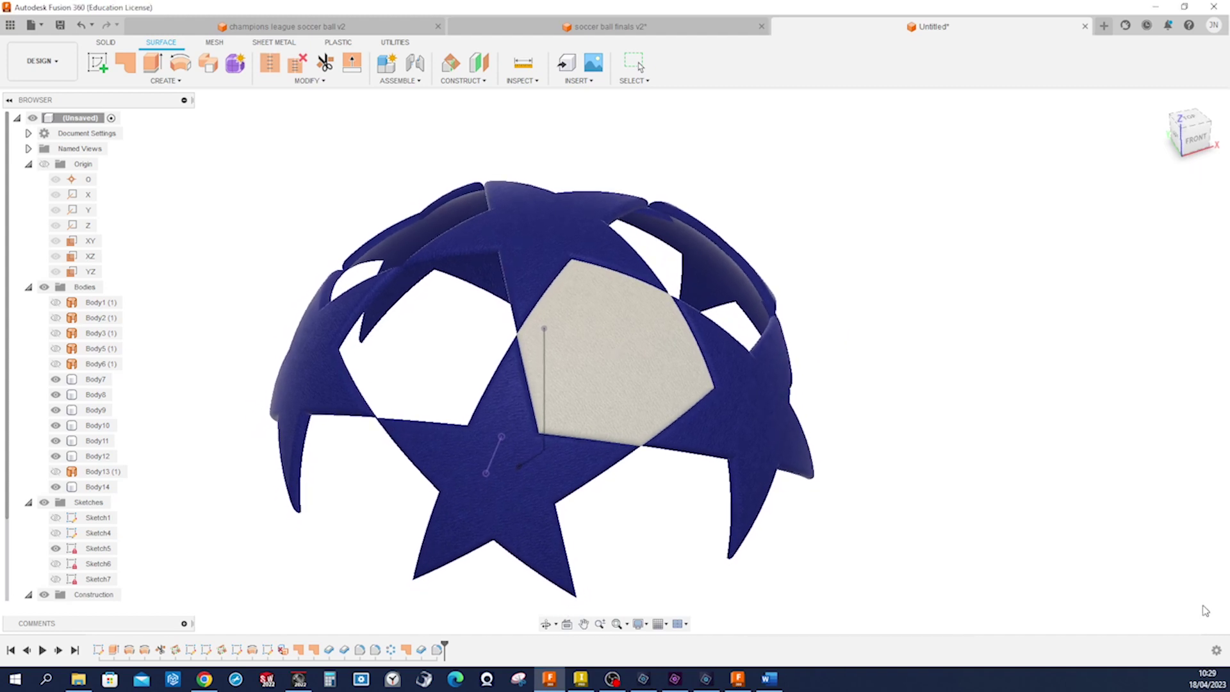
Step: Circular-pattern the white gap panel body around the vertical sketch line with full distribution and a quantity of 5
shift+middle_drag(1054, 508, 970, 396)
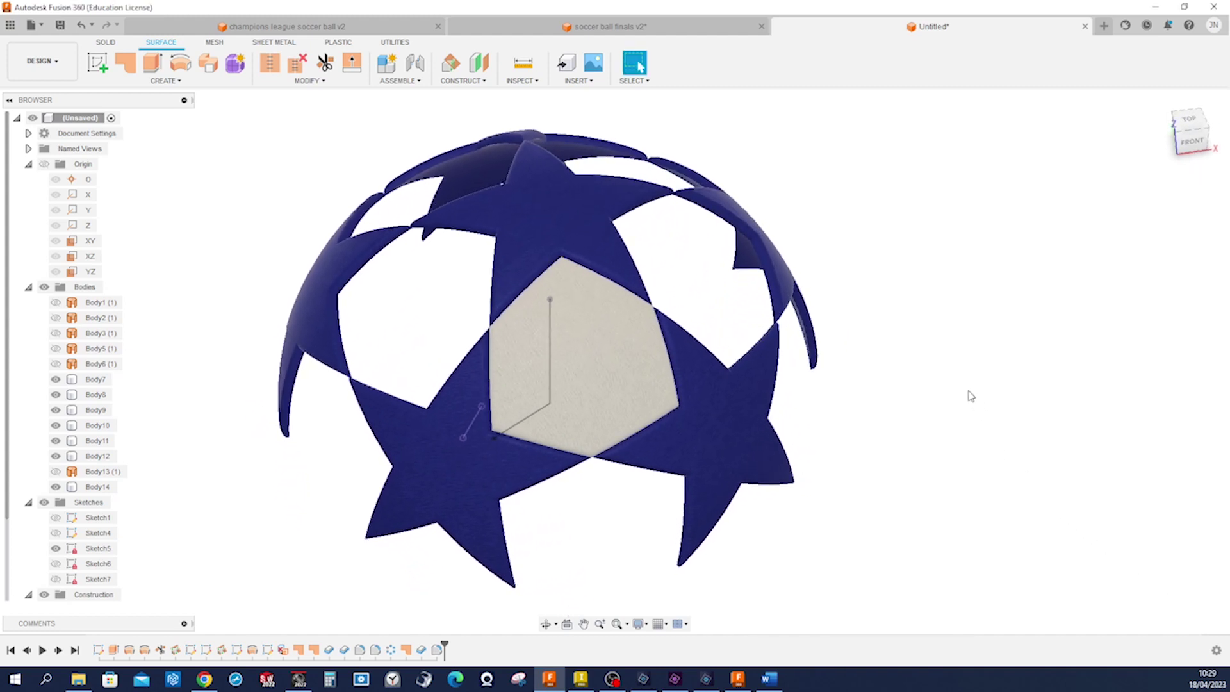
key(s)
click(1019, 479)
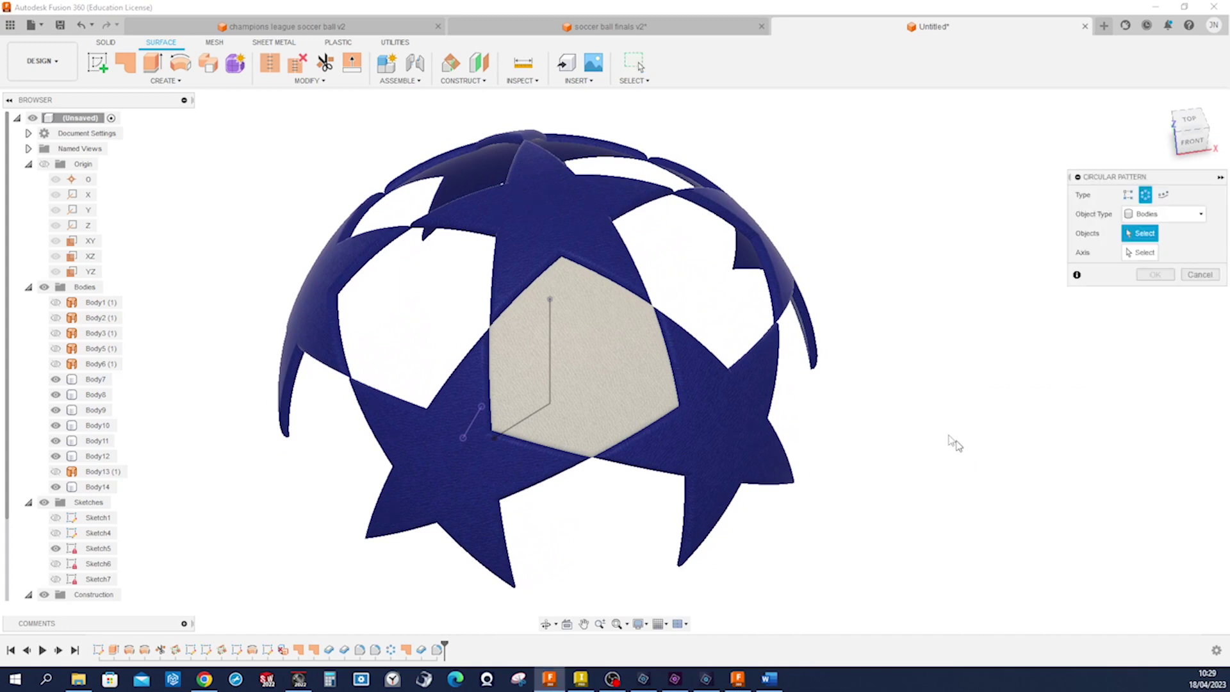
click(627, 376)
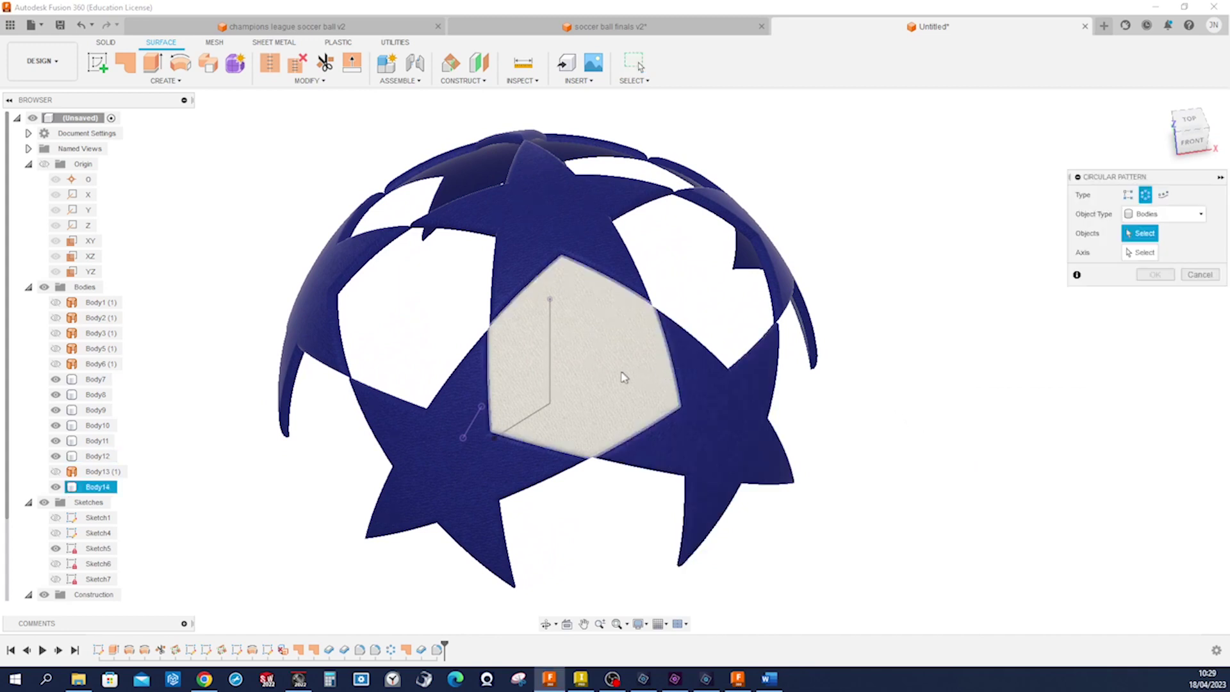
click(1143, 252)
shift+middle_drag(865, 276, 679, 378)
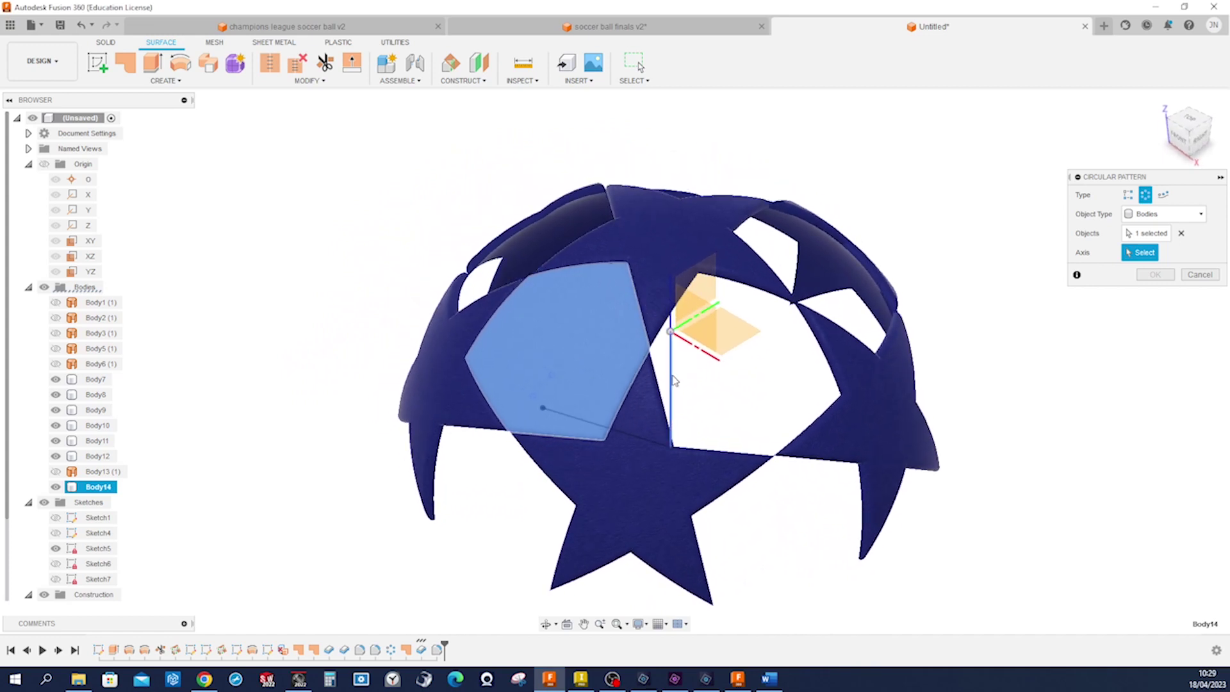
click(676, 377)
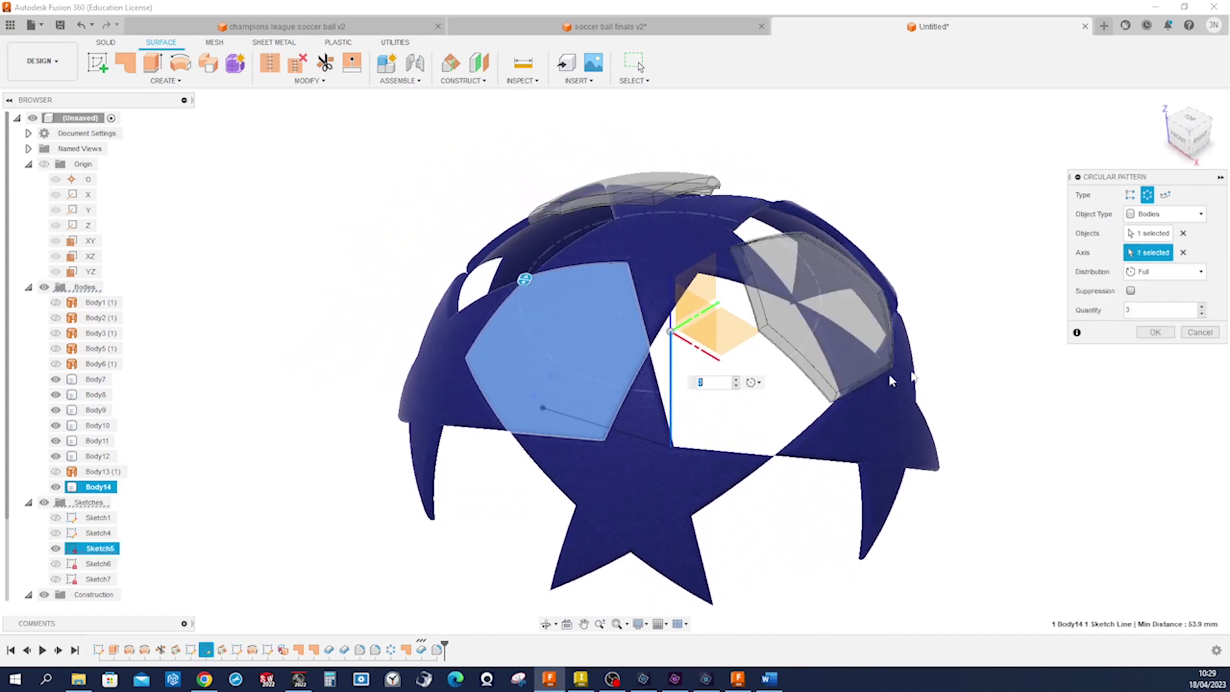
text(4)
click(736, 379)
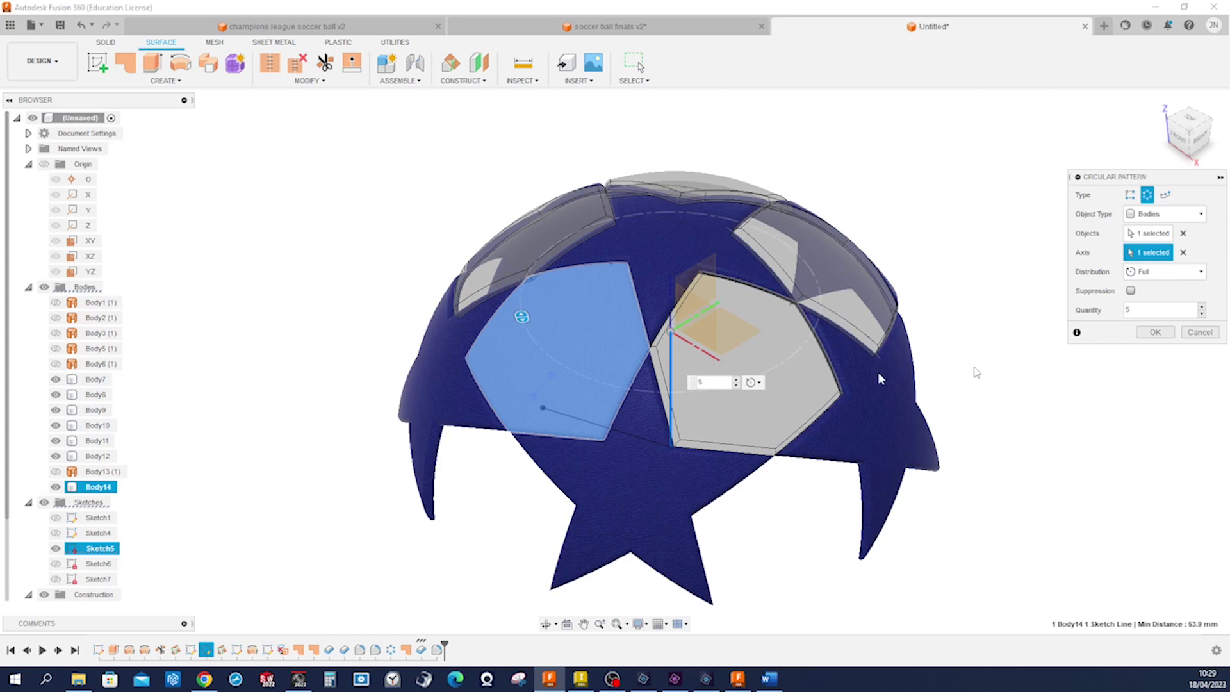
click(1153, 331)
Step: Create a plane along the vertical sketch line at its lower end, with tangent chain off and a proportional distance of 1.0
shift+middle_drag(1101, 340, 943, 269)
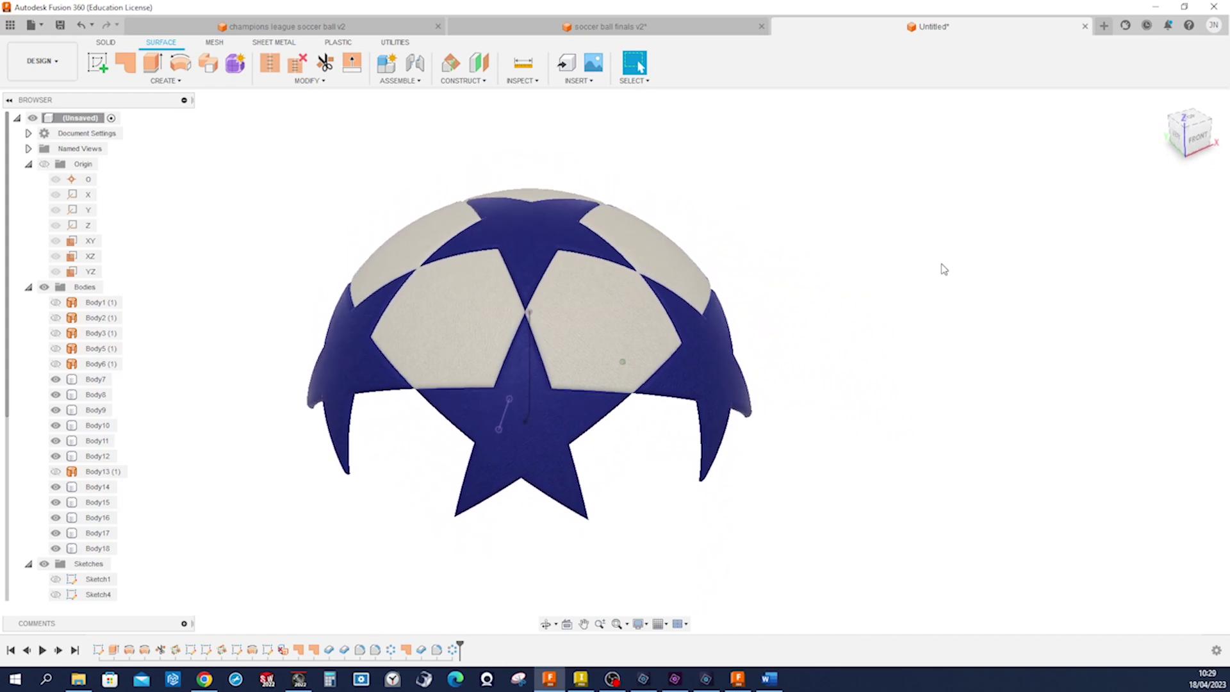
shift+middle_drag(883, 293, 884, 322)
key(s)
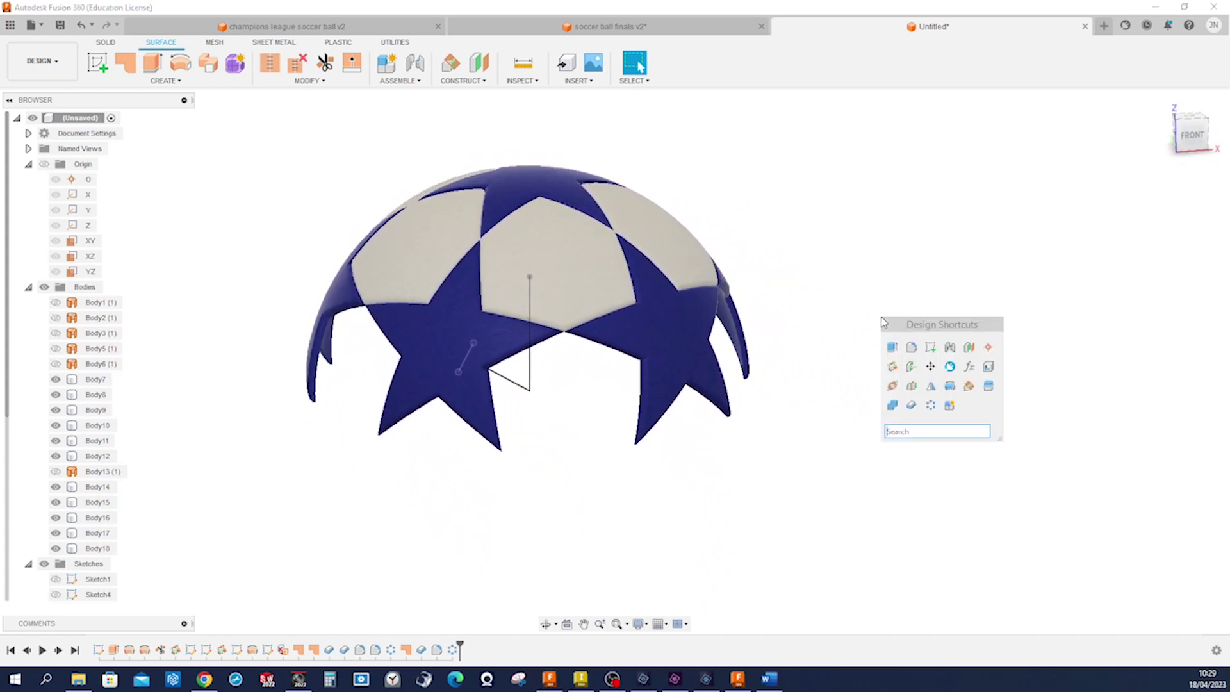
click(893, 386)
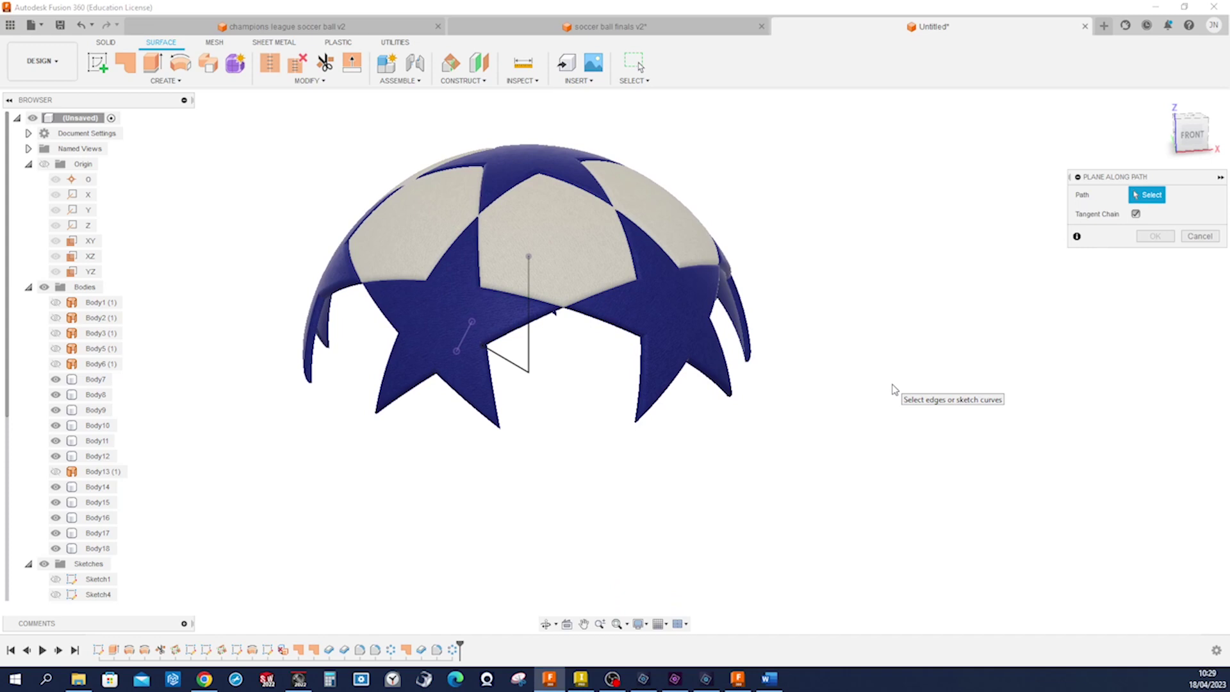
scroll(640, 384, up, 2)
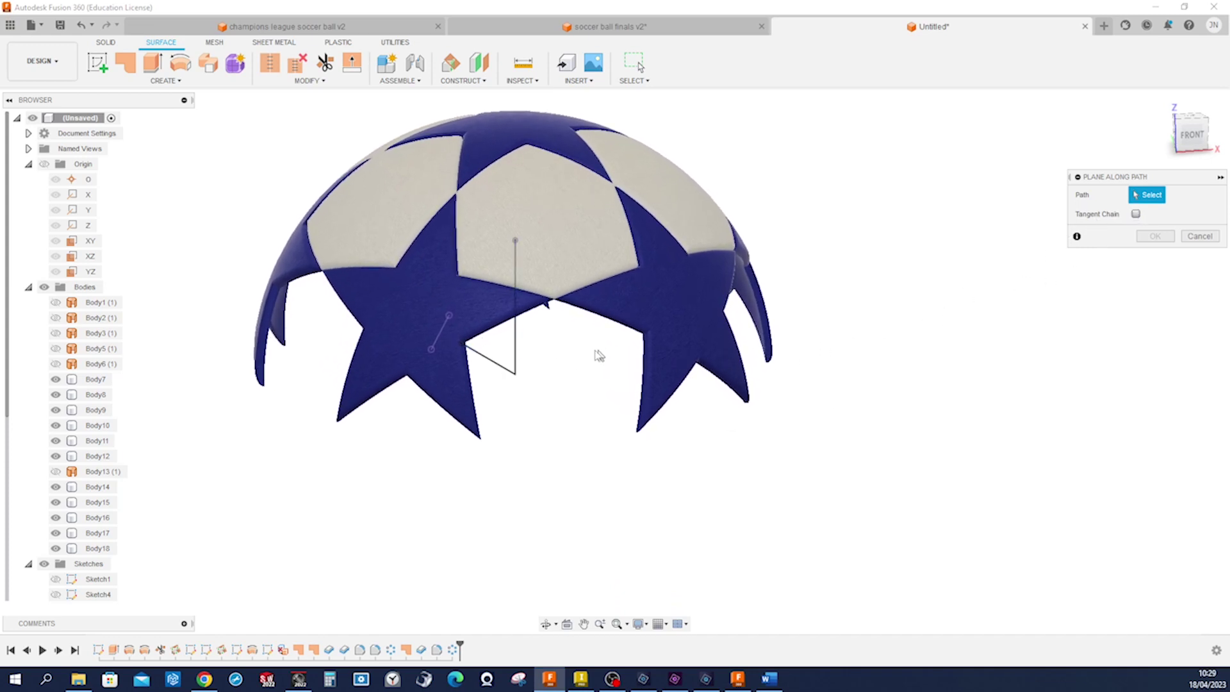
click(516, 354)
drag(517, 359, 515, 386)
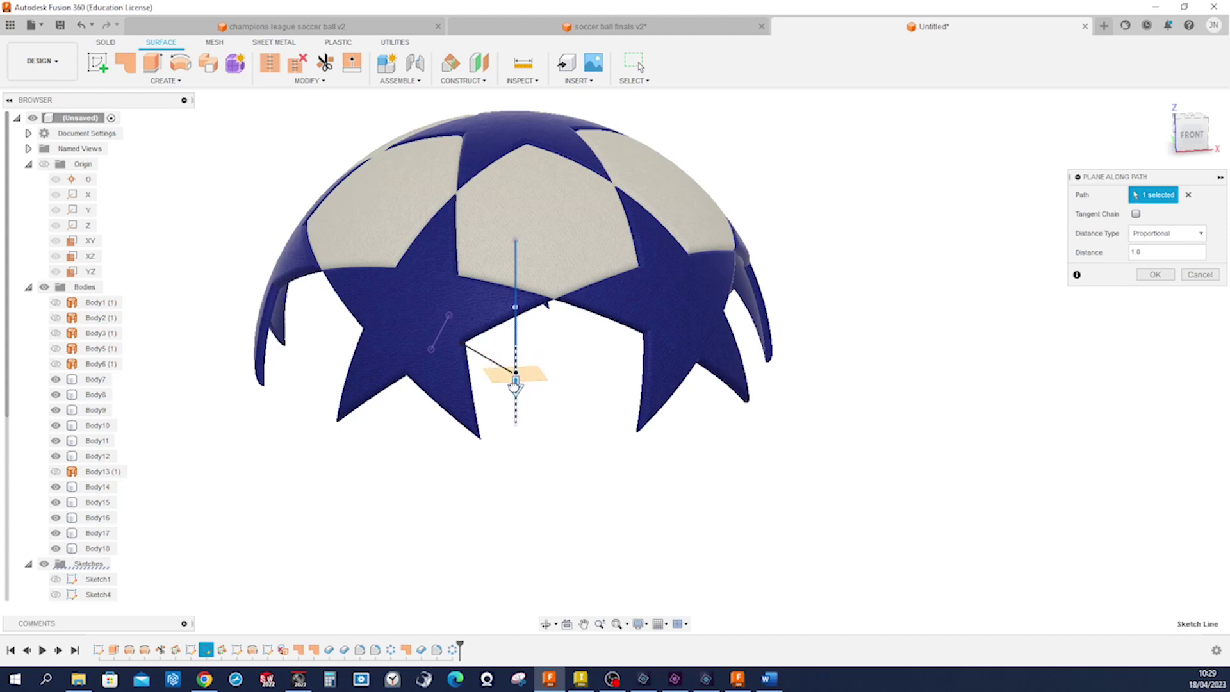
shift+middle_drag(532, 388, 551, 383)
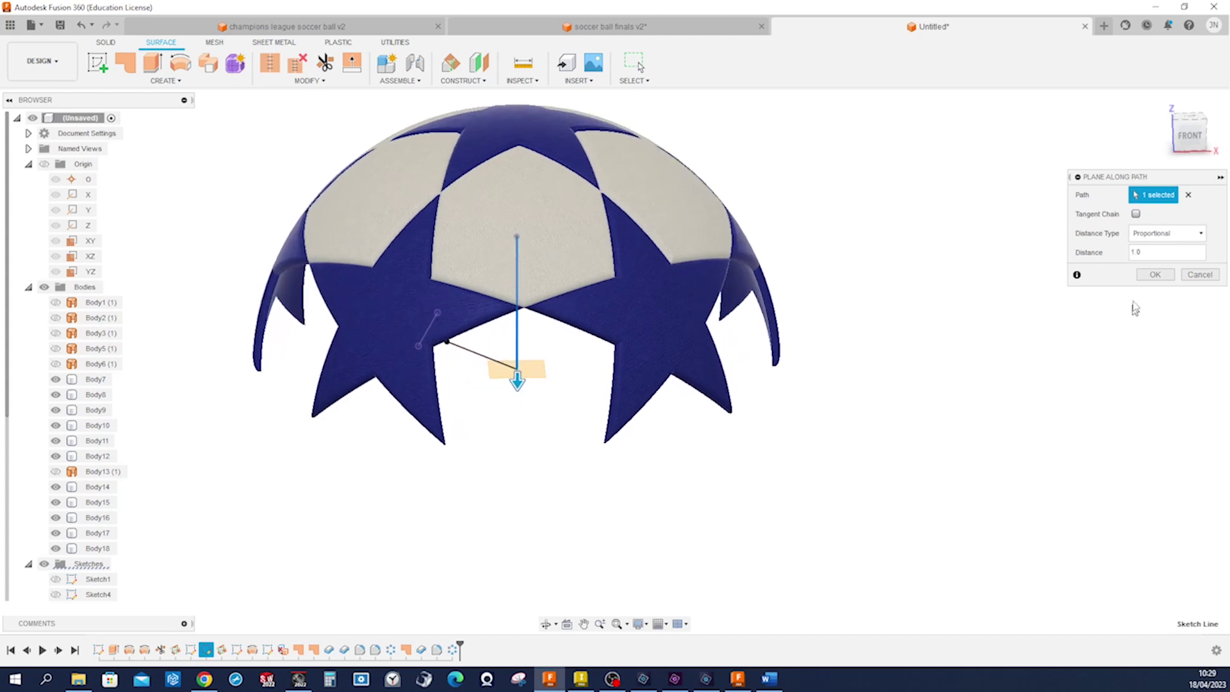
click(1155, 274)
Step: Mirror all 11 visible star and gap panel bodies across the new horizontal plane, using the New Body operation
key(s)
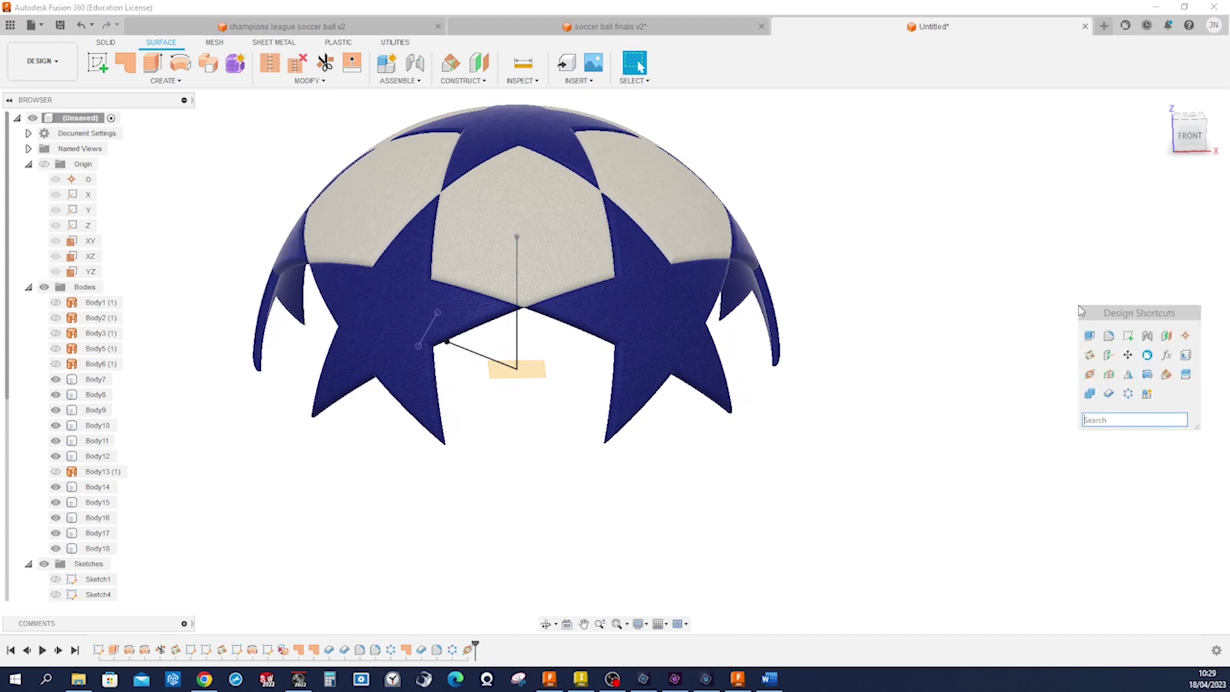
click(1109, 374)
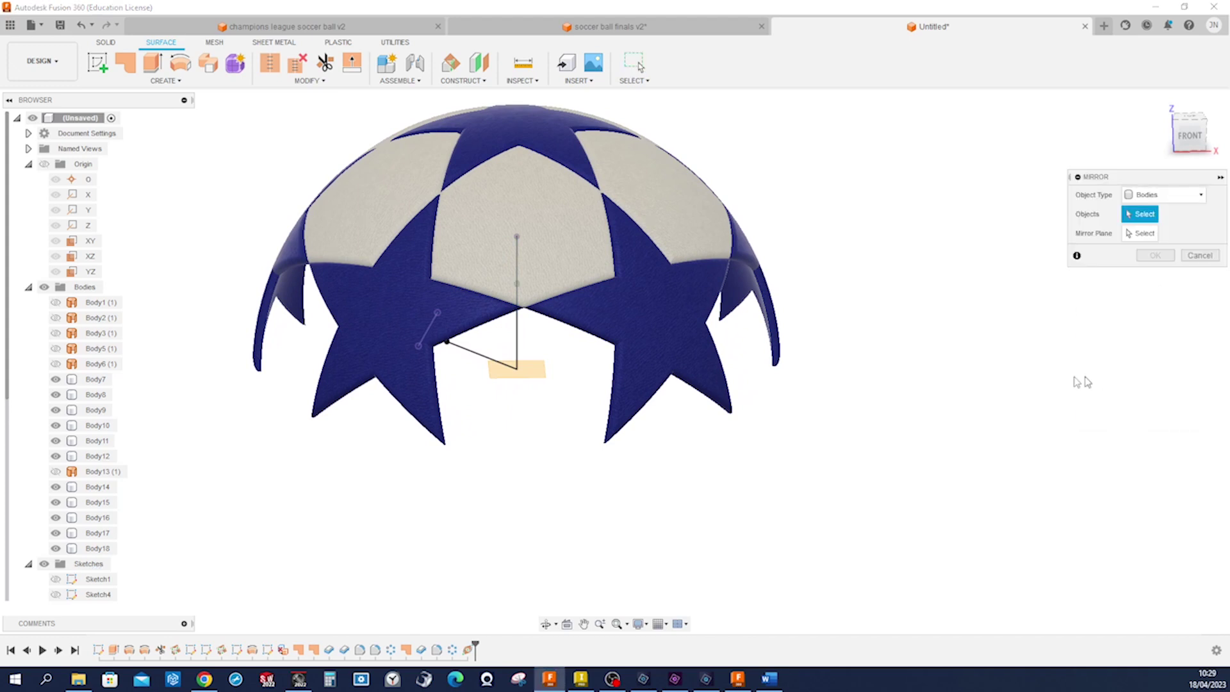
scroll(898, 417, down, 3)
drag(900, 431, 328, 179)
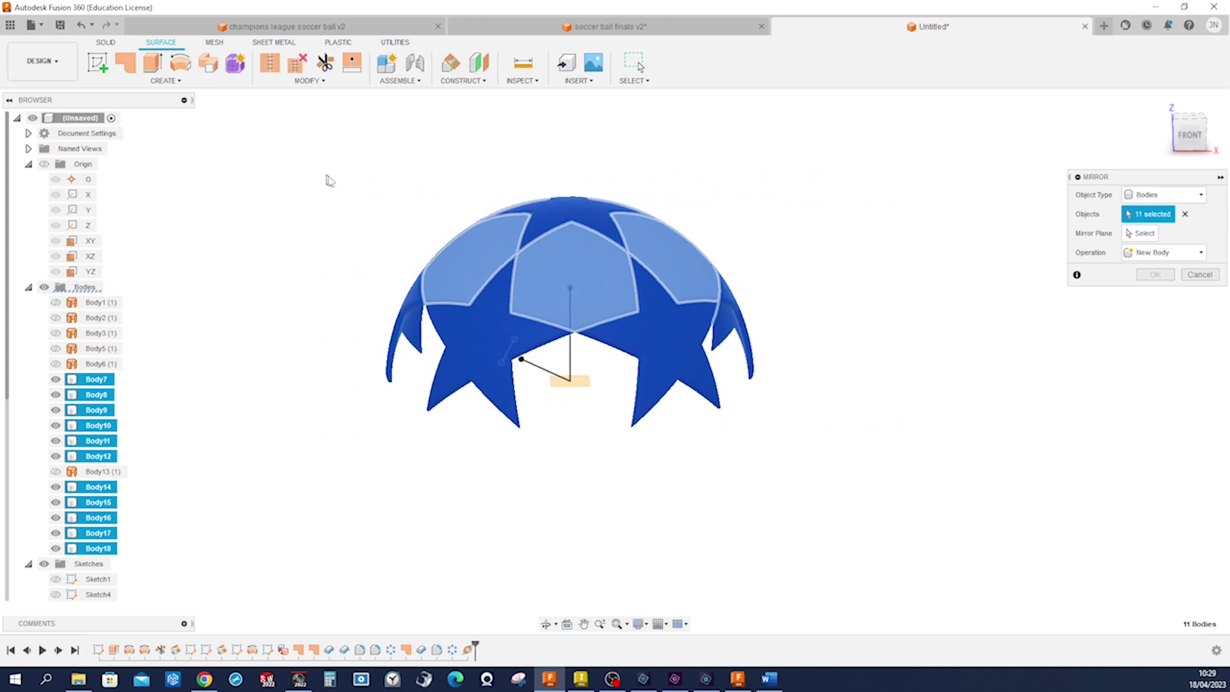
click(1144, 233)
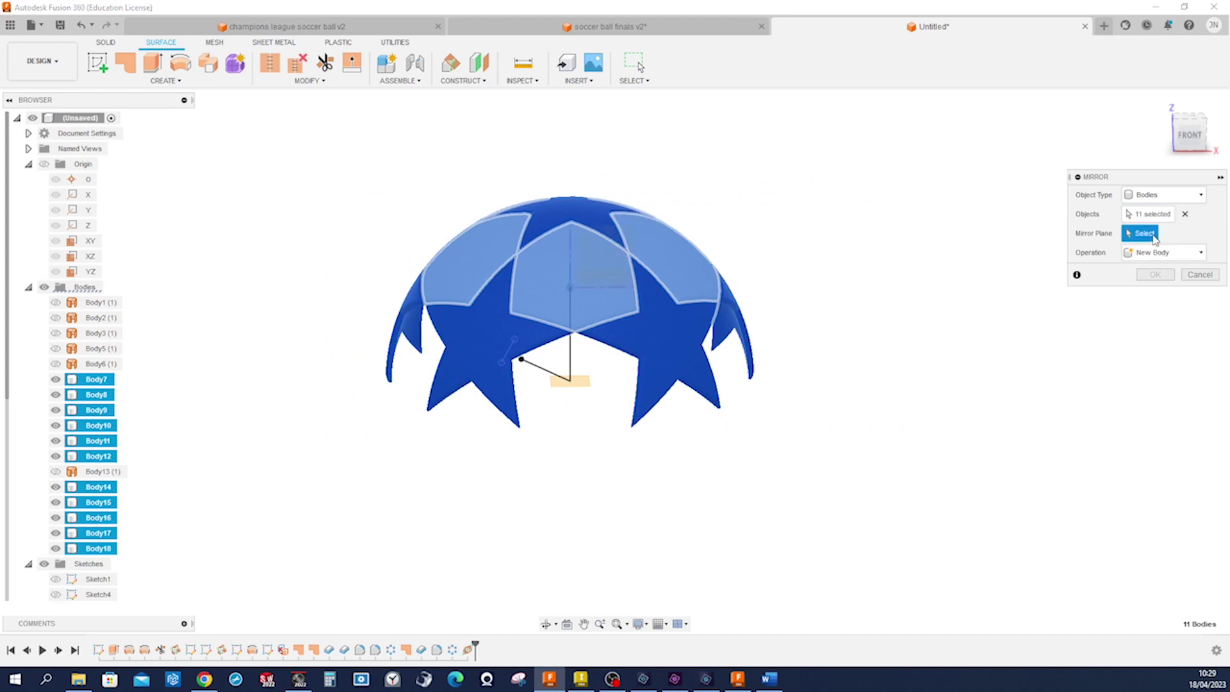
click(608, 383)
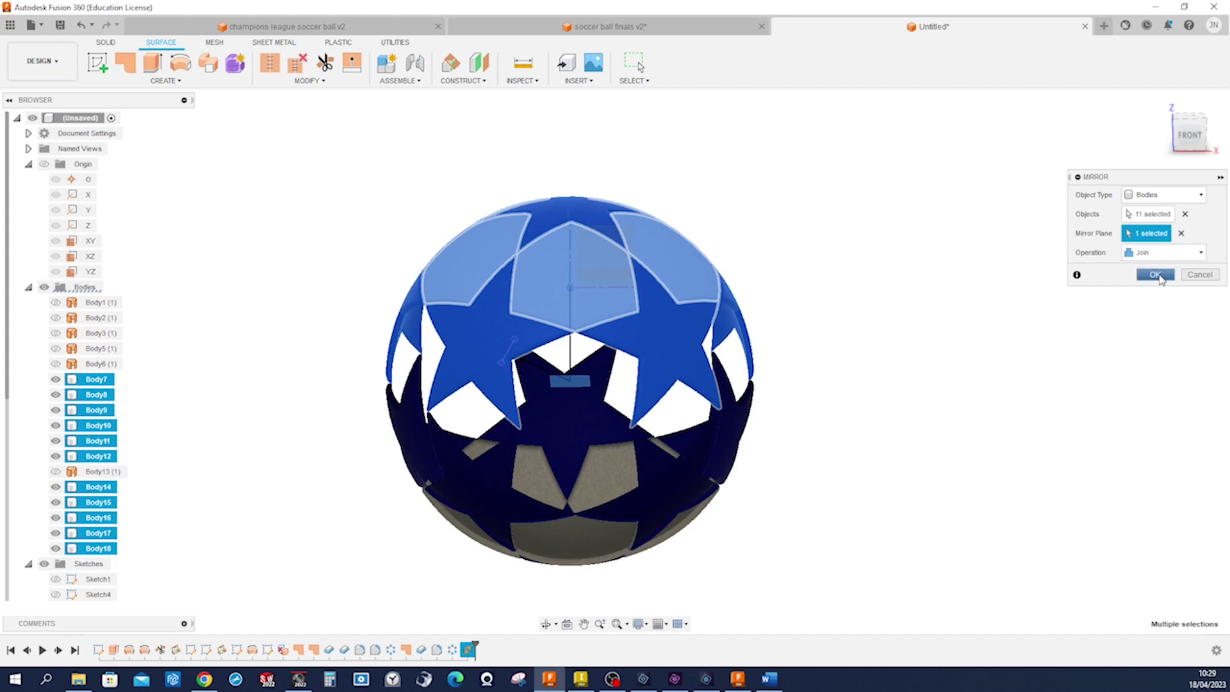
click(1197, 255)
click(1152, 270)
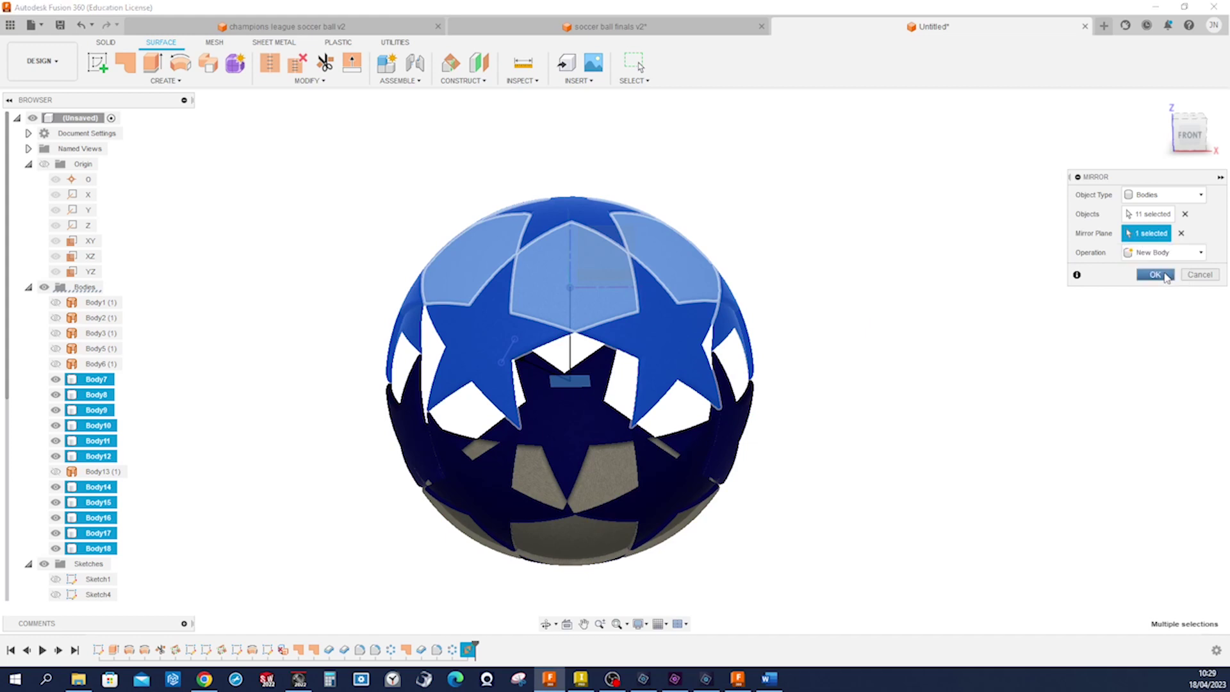
click(1155, 274)
Step: Rotate the 11 bodies of the upper half by 36 degrees about the vertical sketch line, without creating a copy
shift+middle_drag(1040, 282, 838, 326)
key(m)
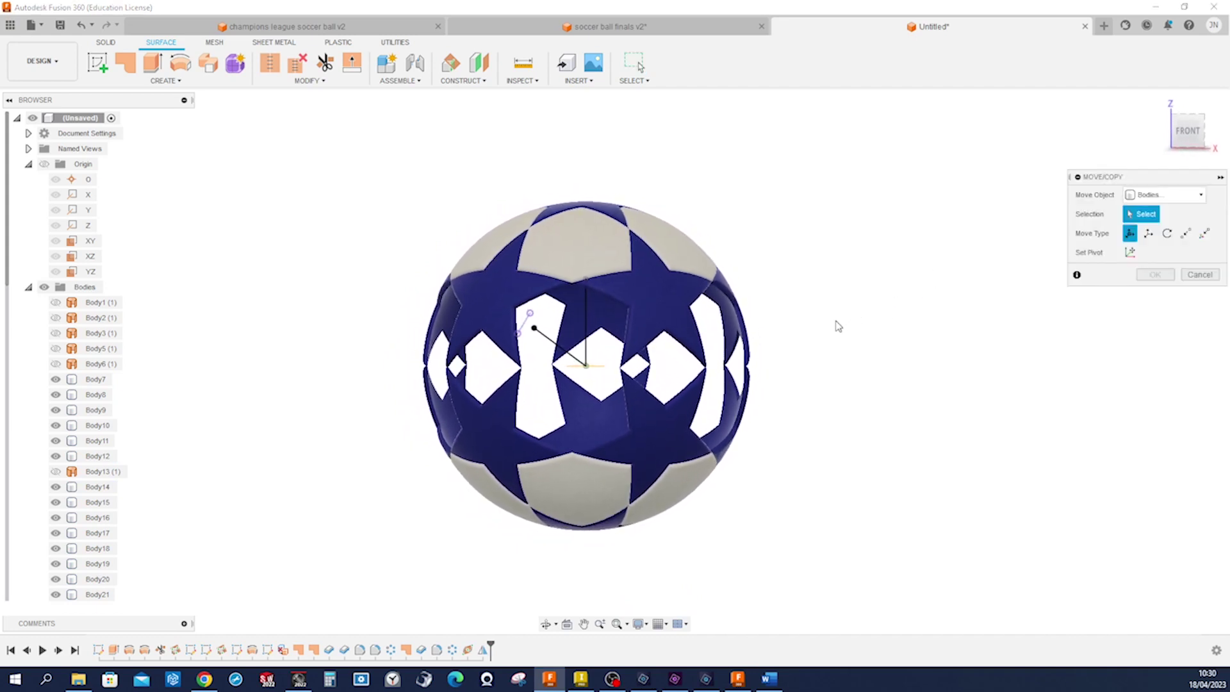
drag(824, 329, 398, 192)
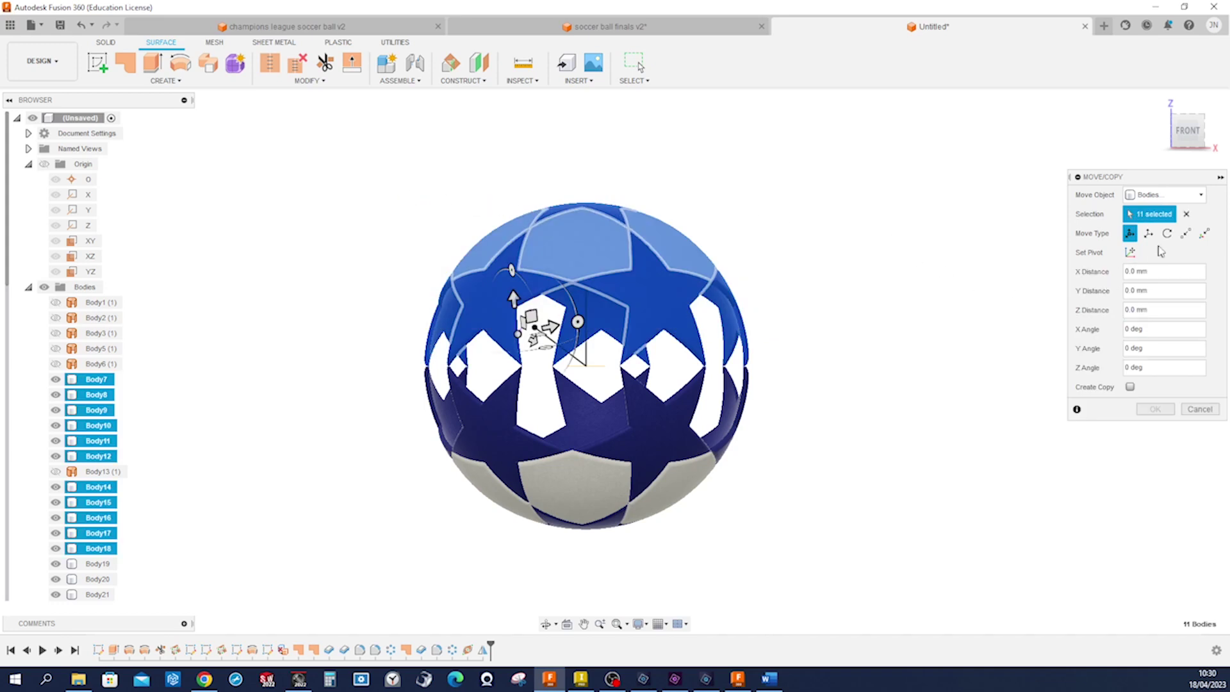
click(1167, 234)
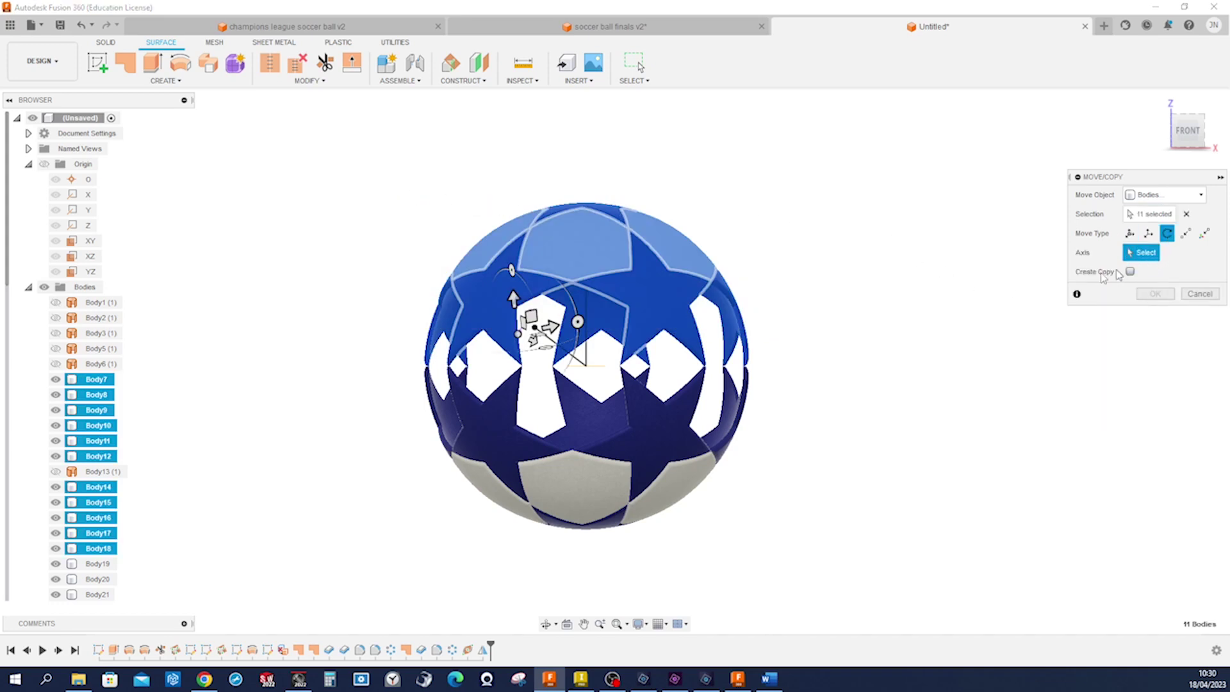
shift+middle_drag(621, 349, 625, 366)
click(587, 349)
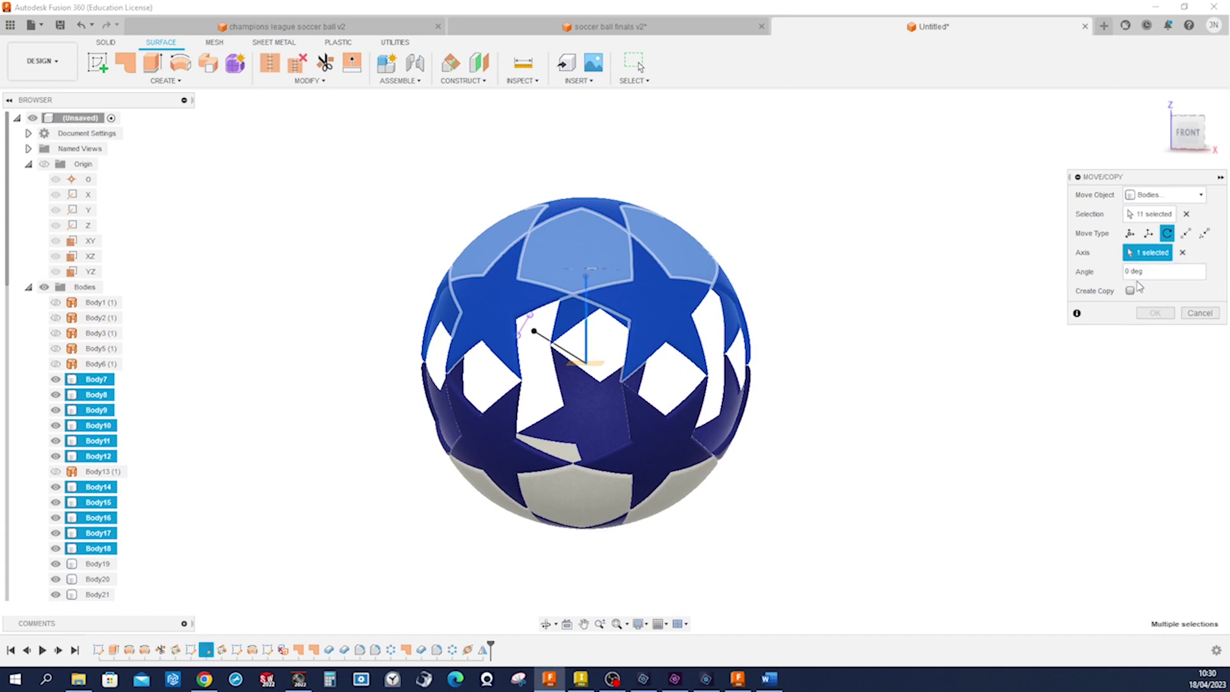
text(36)
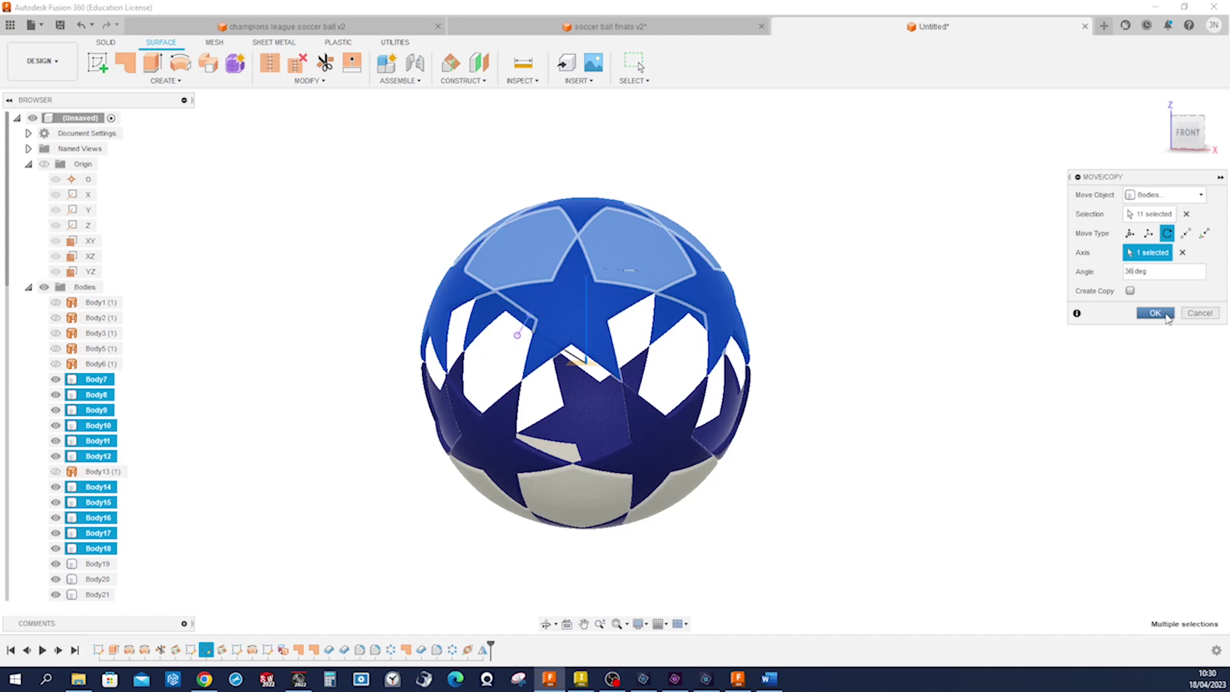
click(1155, 313)
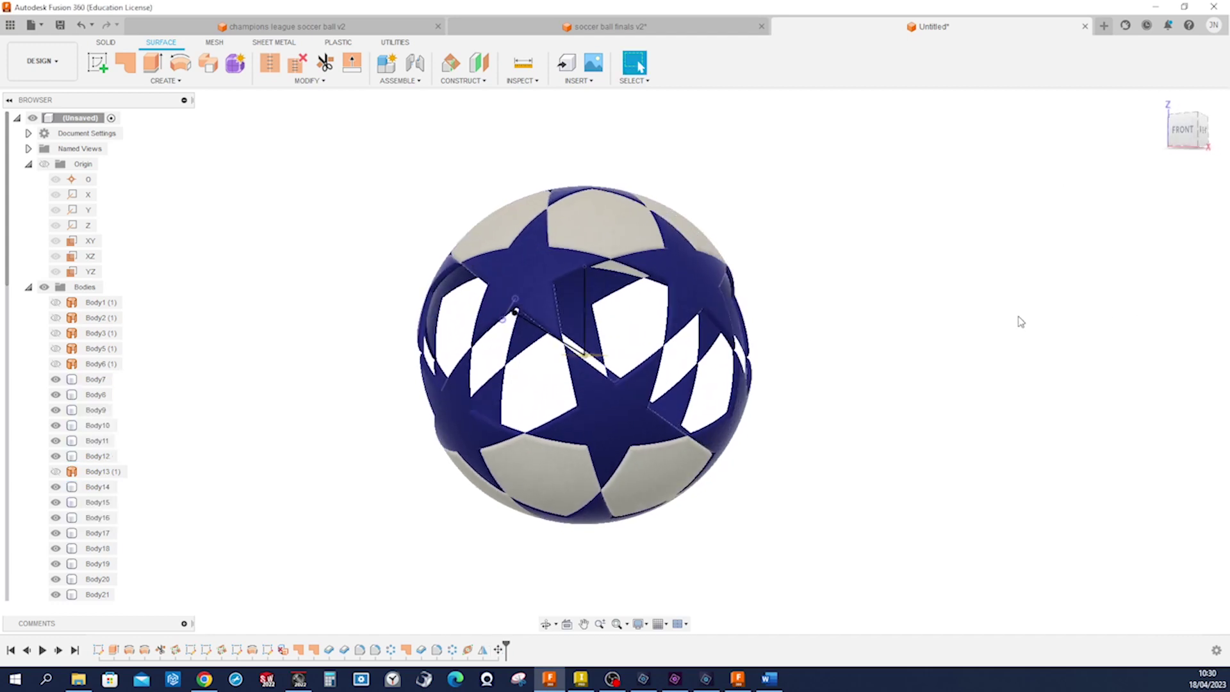
Step: Patch two neighbouring six-sided gaps between the upper and lower halves' stars as new bodies, using the surrounding star edges as boundaries
scroll(1021, 322, up, 5)
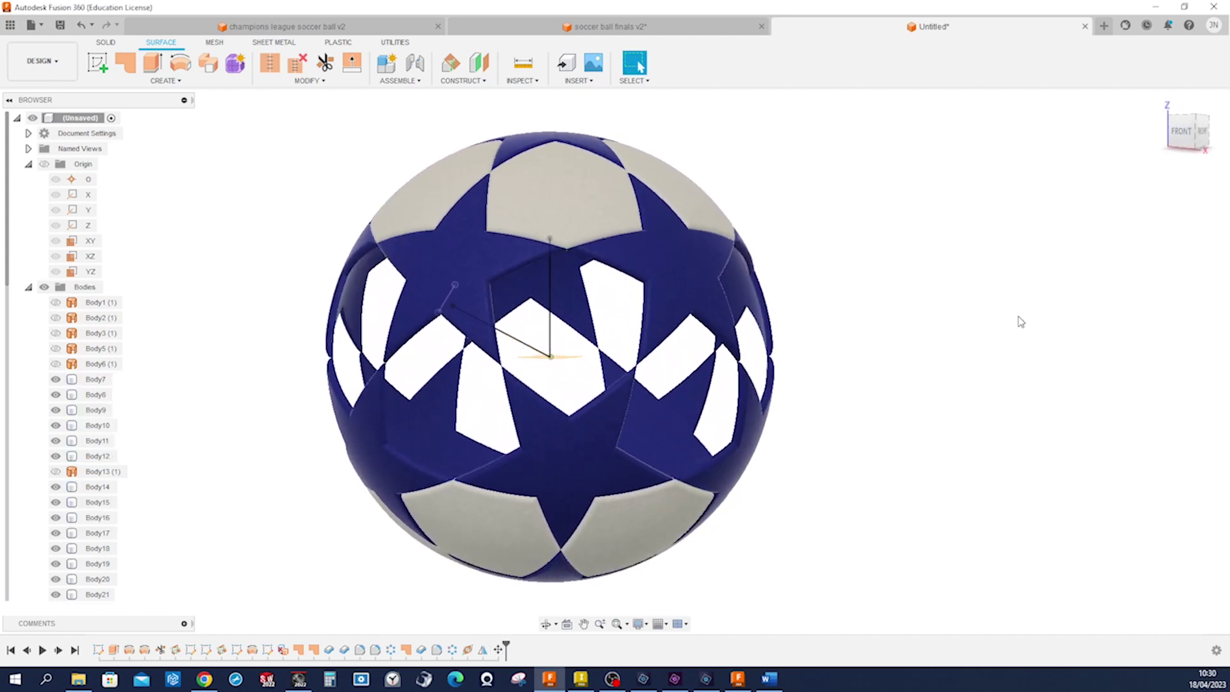
scroll(1021, 322, up, 2)
key(s)
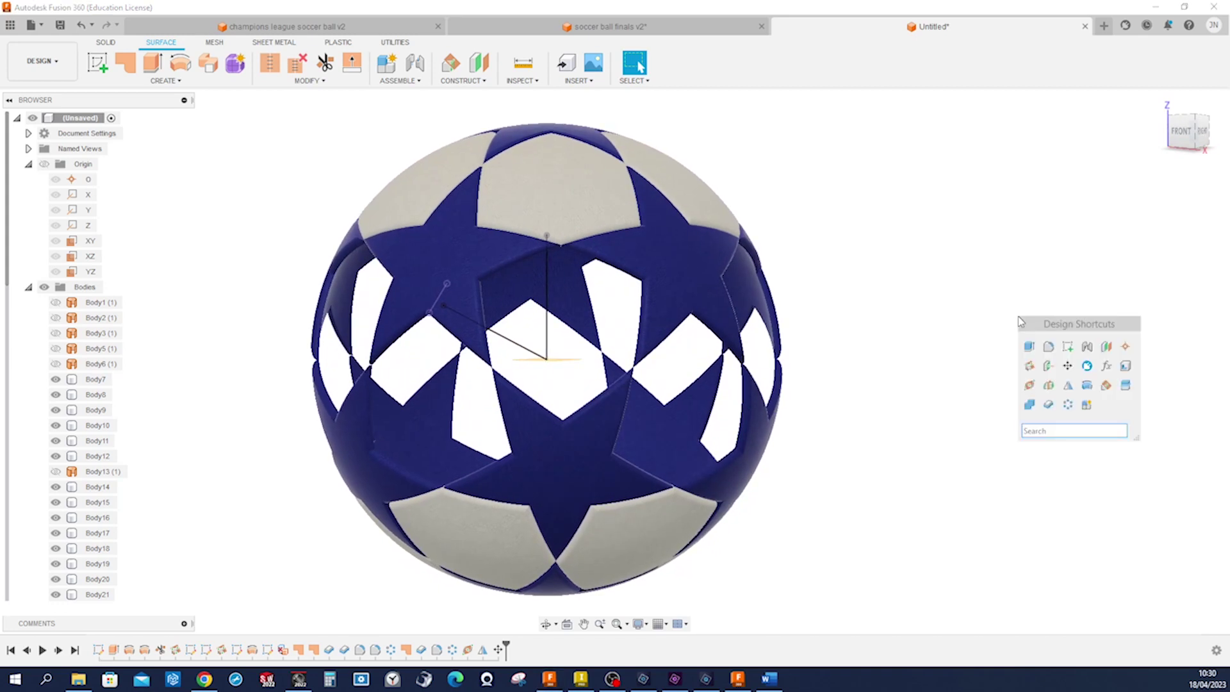
click(125, 62)
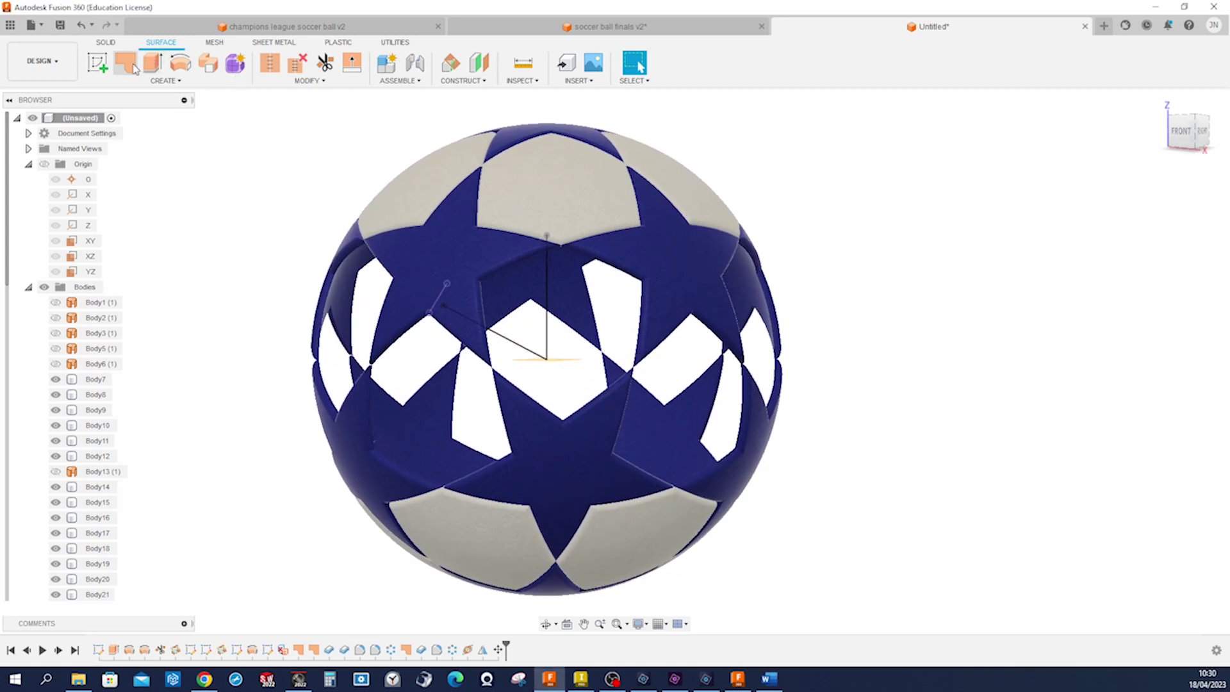
scroll(840, 404, up, 5)
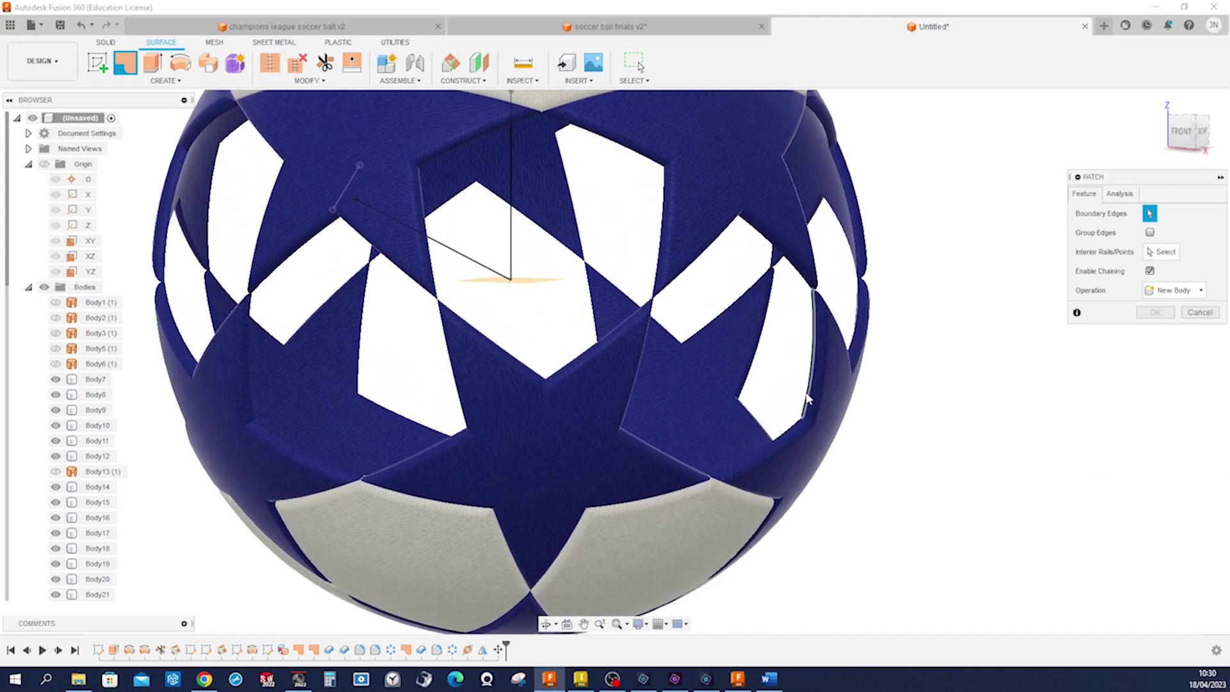
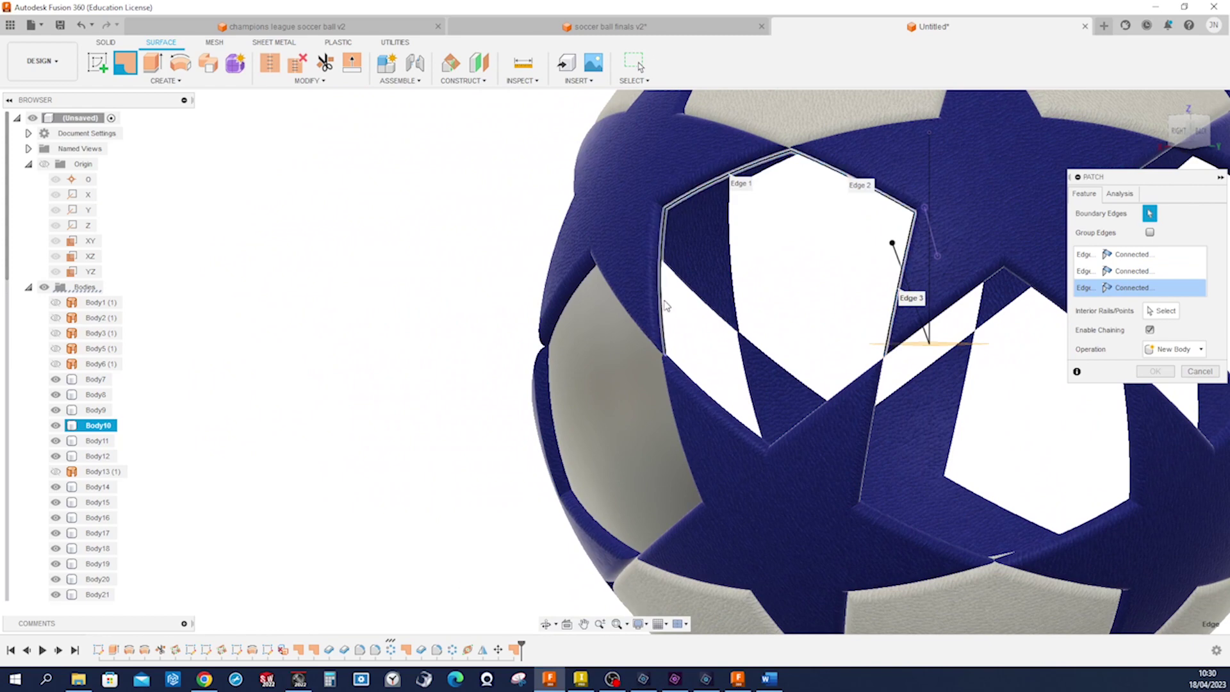
shift+middle_drag(695, 380, 836, 370)
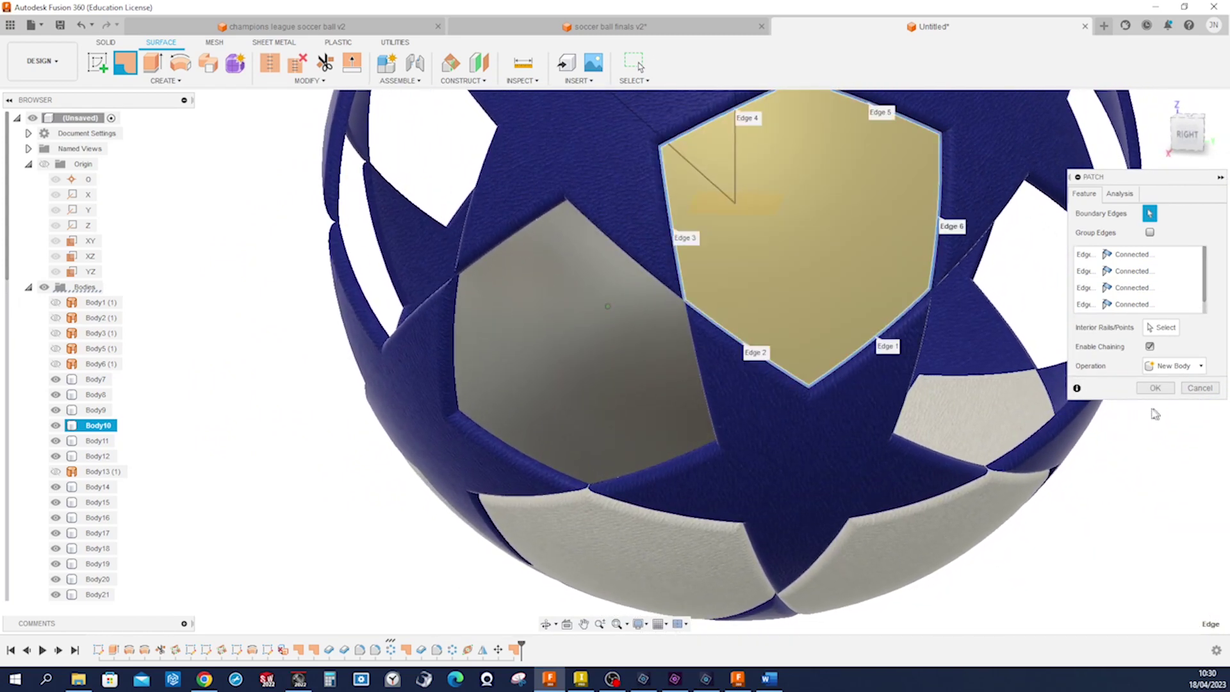
click(1155, 388)
Step: Thicken the upper of the two patched gap surfaces outward on one side as a new body, with a thickness of -4 mm
scroll(1153, 416, down, 3)
shift+middle_drag(1147, 425, 988, 372)
key(s)
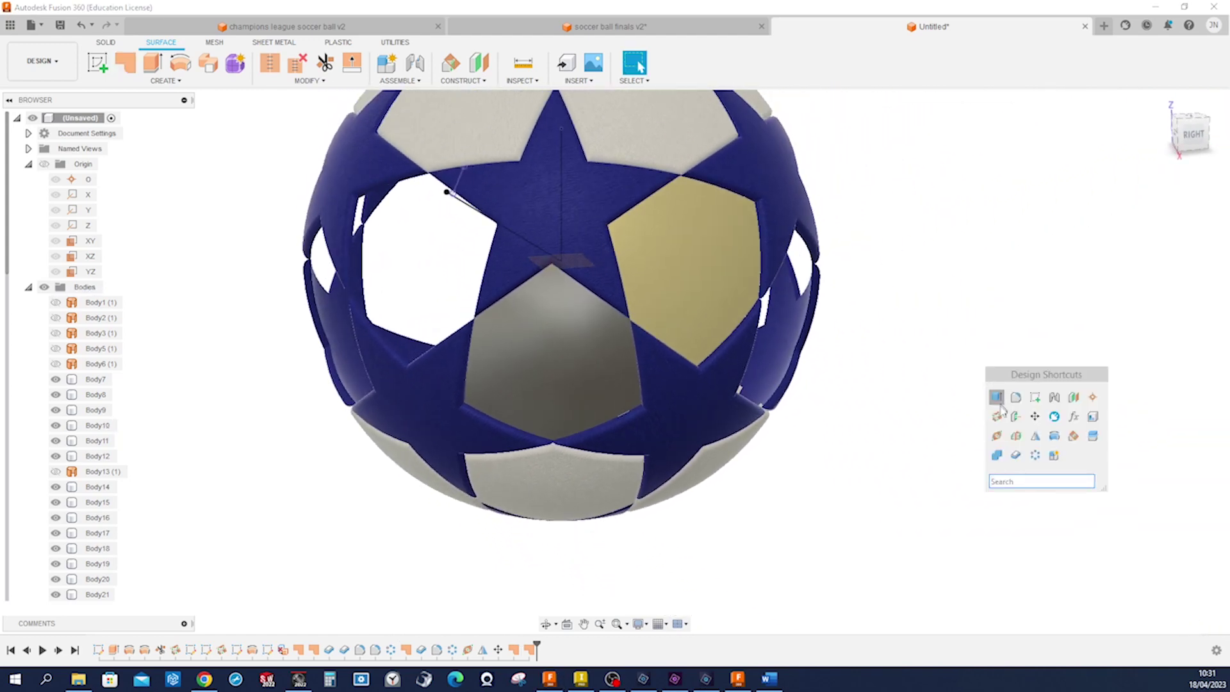
click(1016, 454)
click(660, 236)
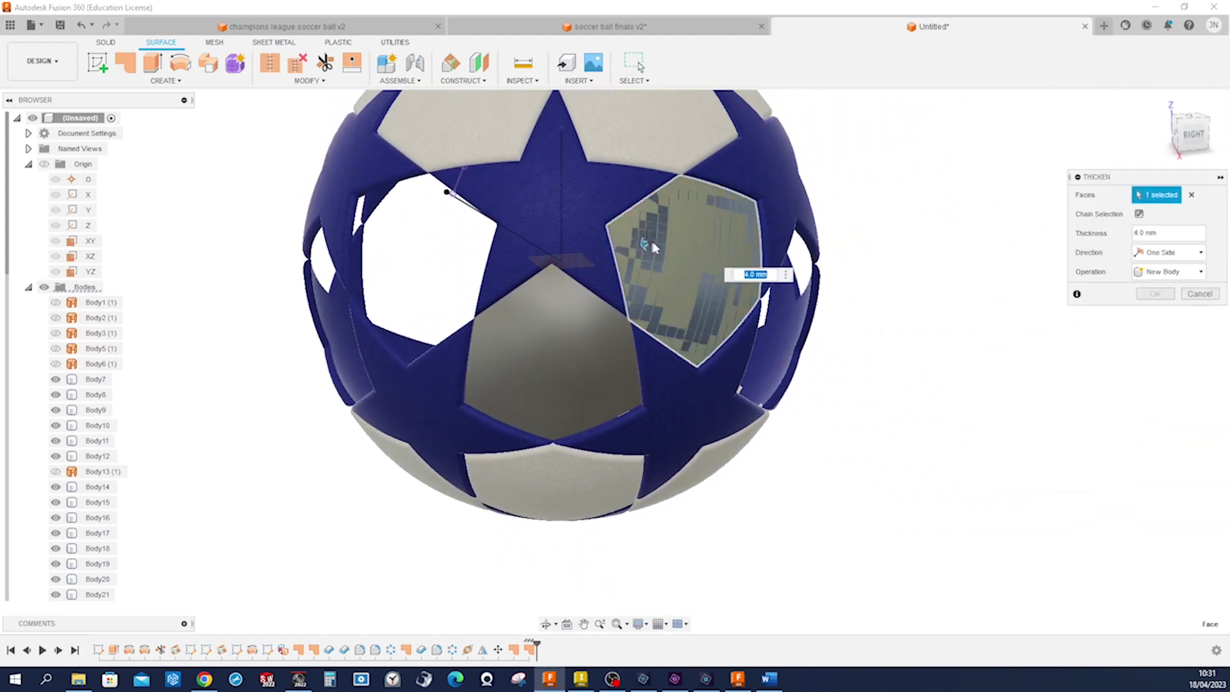
shift+middle_drag(953, 299, 609, 261)
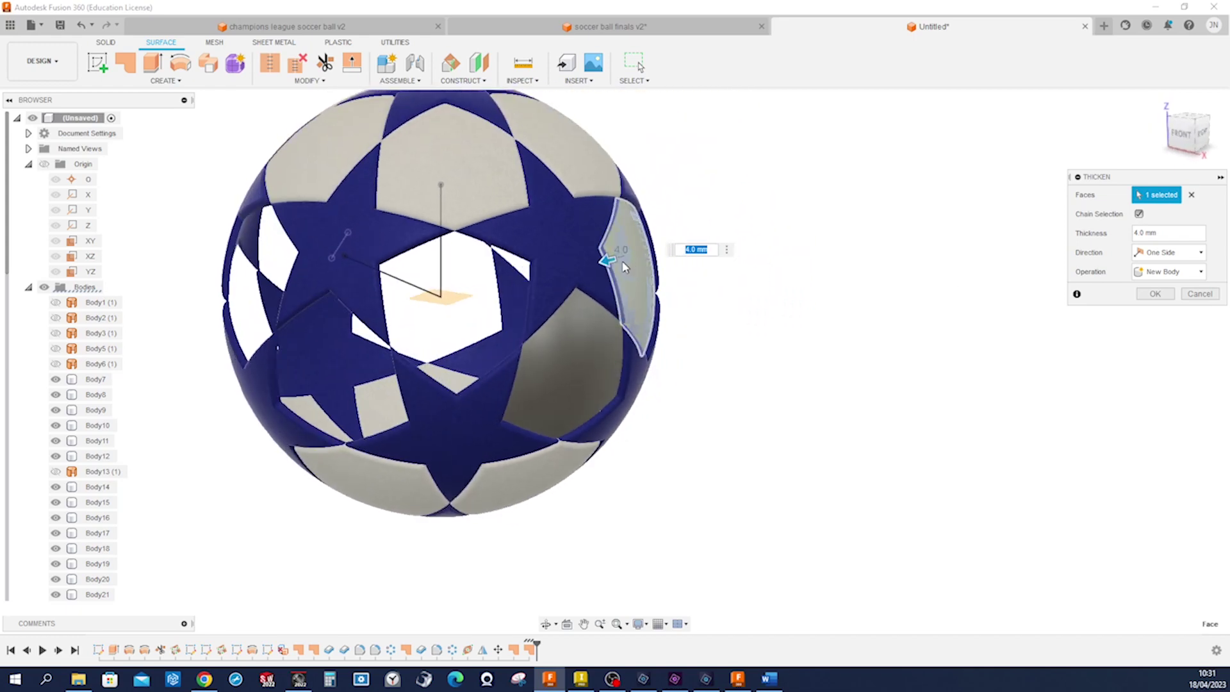
drag(609, 261, 648, 250)
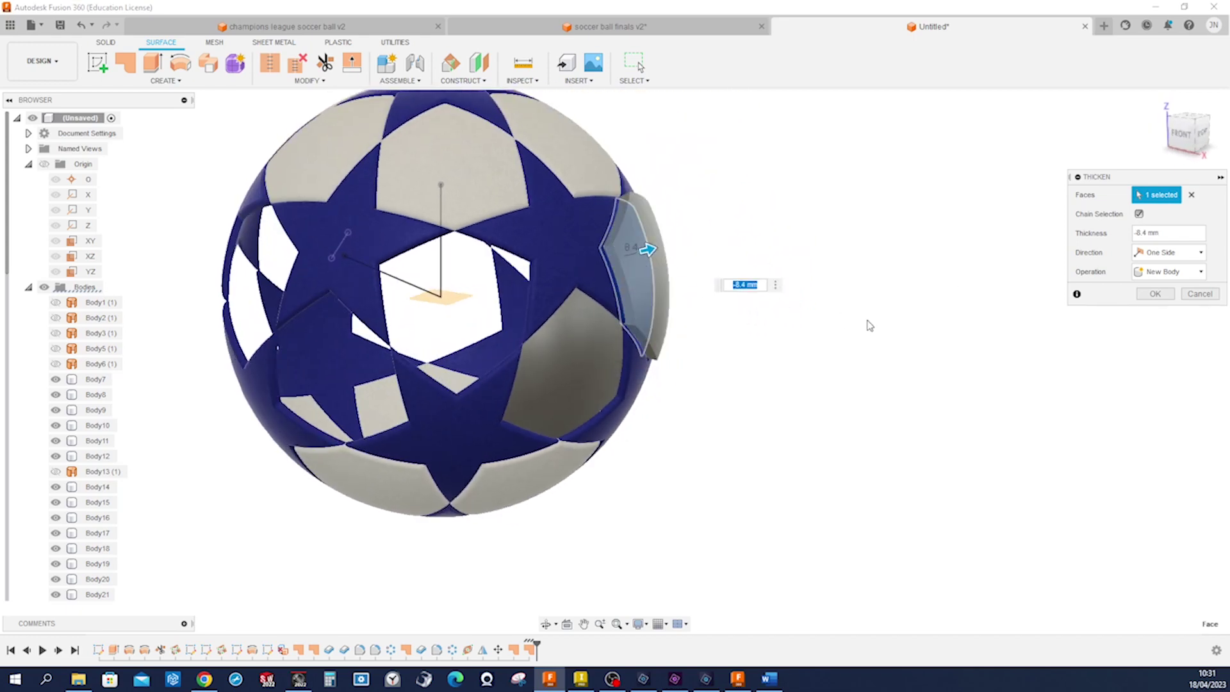
text(-4)
key(Return)
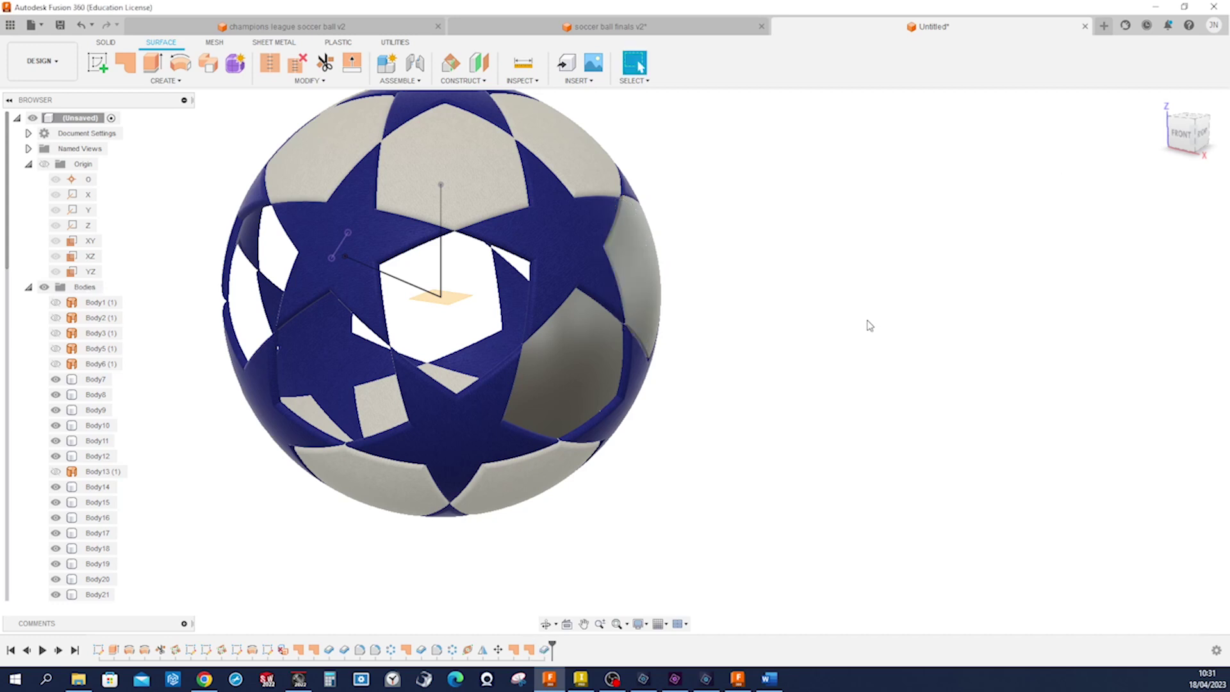
Step: Thicken the lower of the two patched gap surfaces on one side as a new body, with a thickness of -4 mm
key(s)
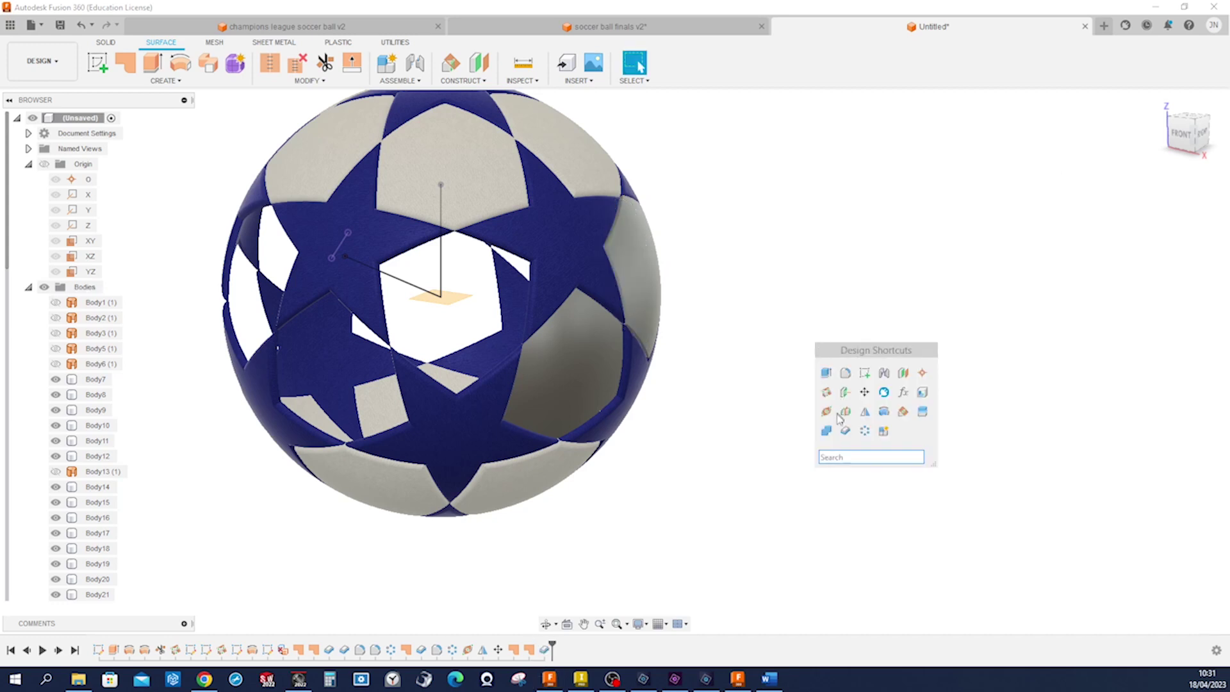
click(845, 431)
click(608, 371)
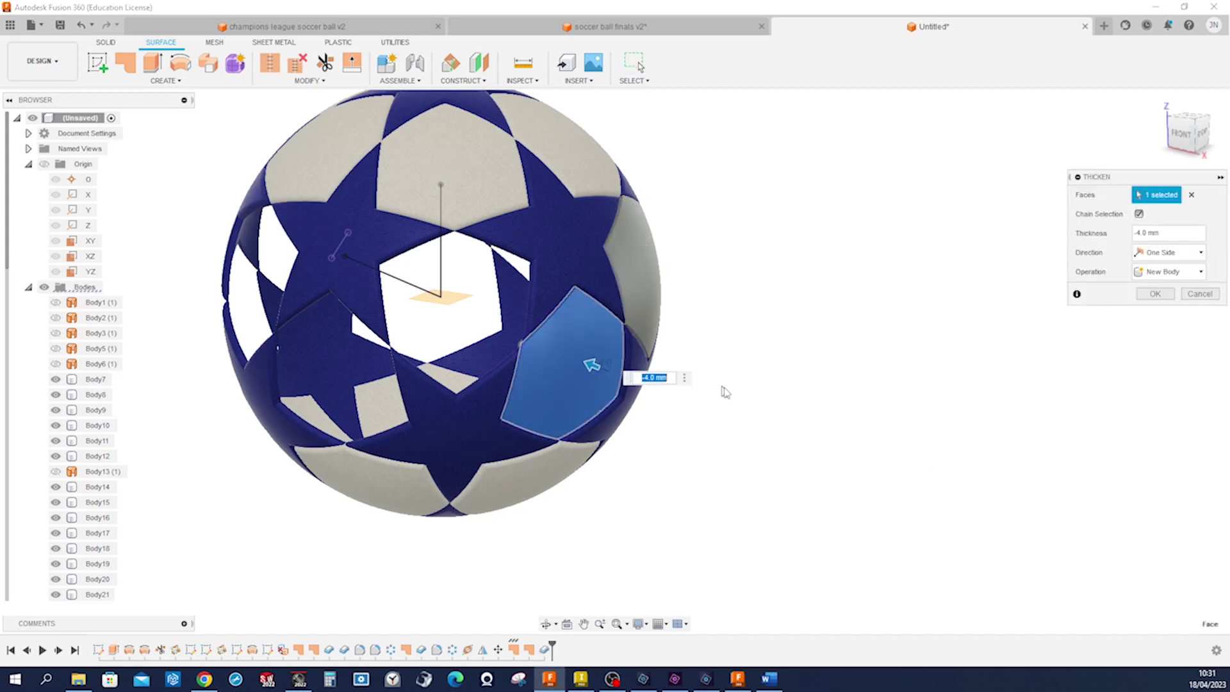
drag(593, 366, 825, 329)
key(Return)
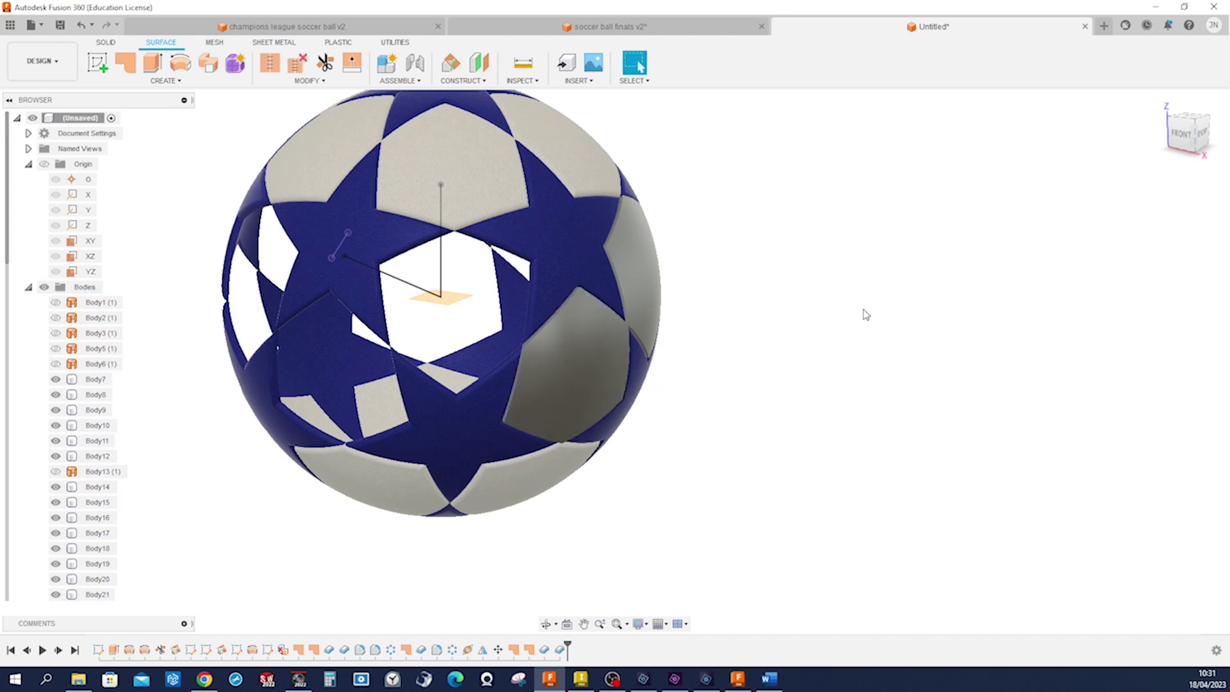
key(s)
click(893, 341)
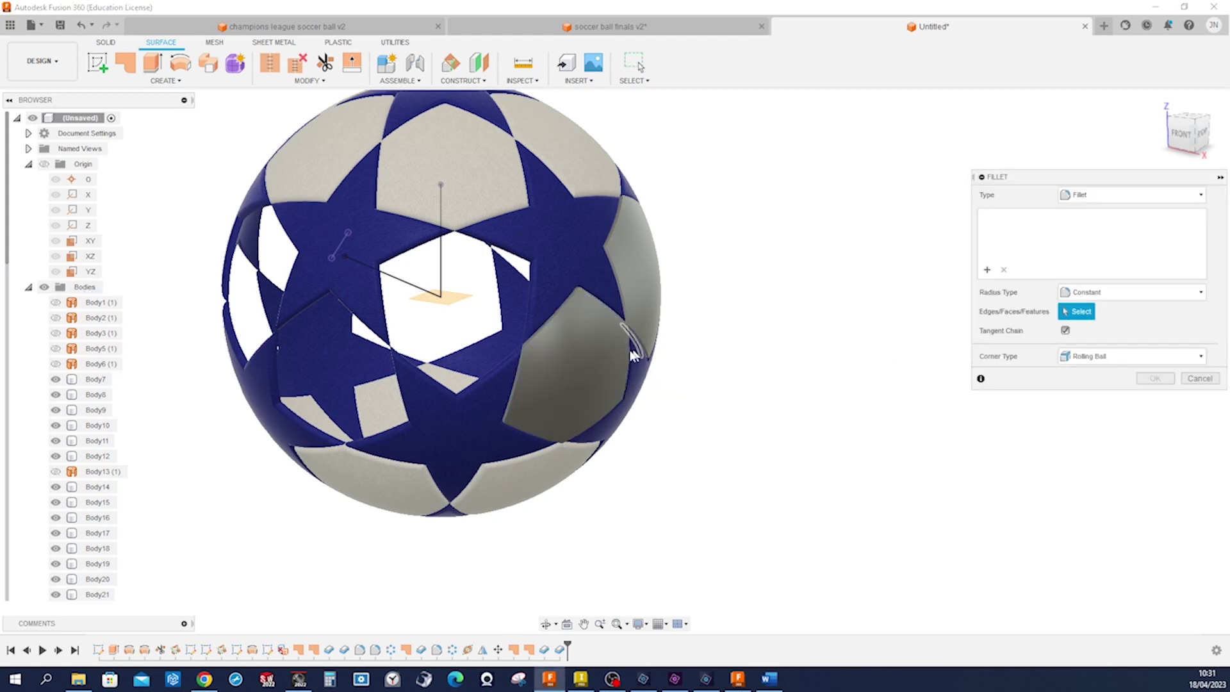
click(597, 362)
key(Escape)
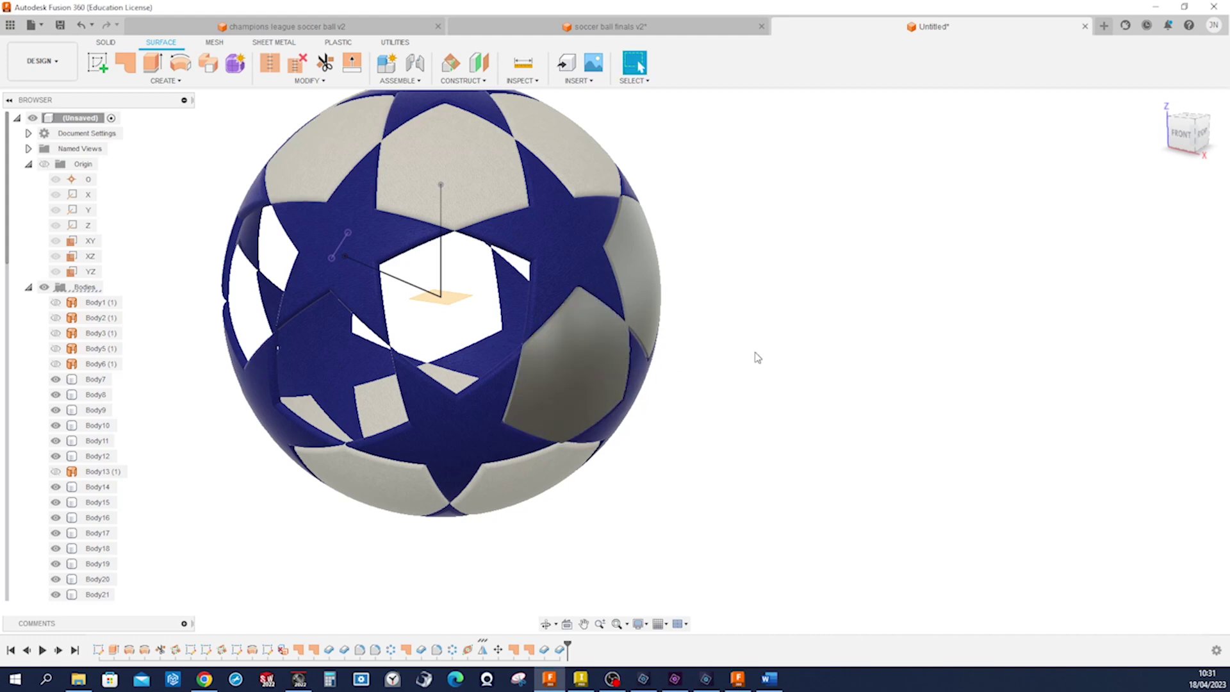
Step: Fillet the outer face of the lower thickened gap panel with a constant radius of 3 mm
key(s)
click(784, 382)
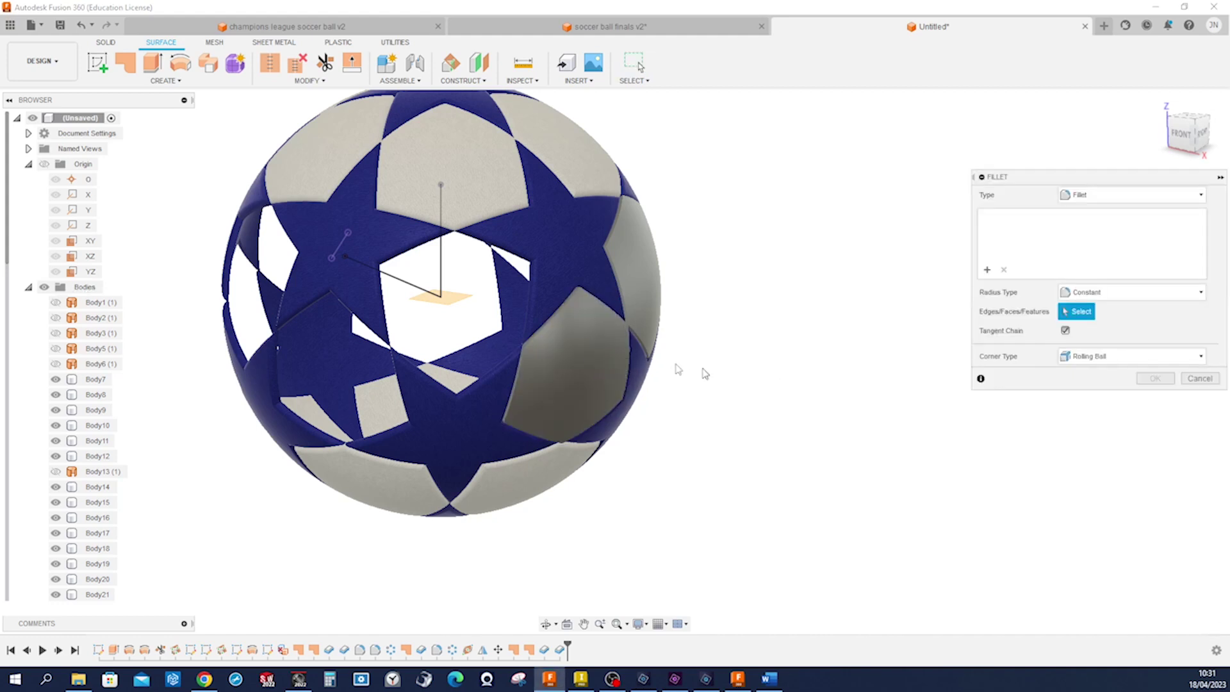
click(596, 347)
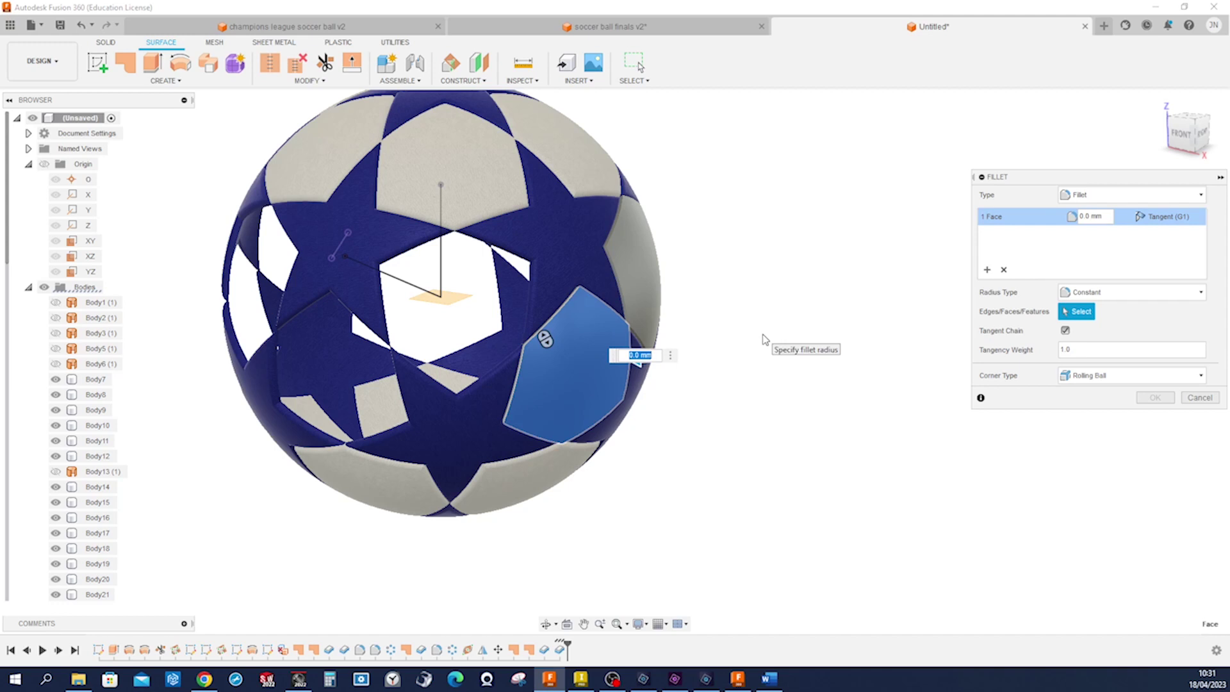
text(3)
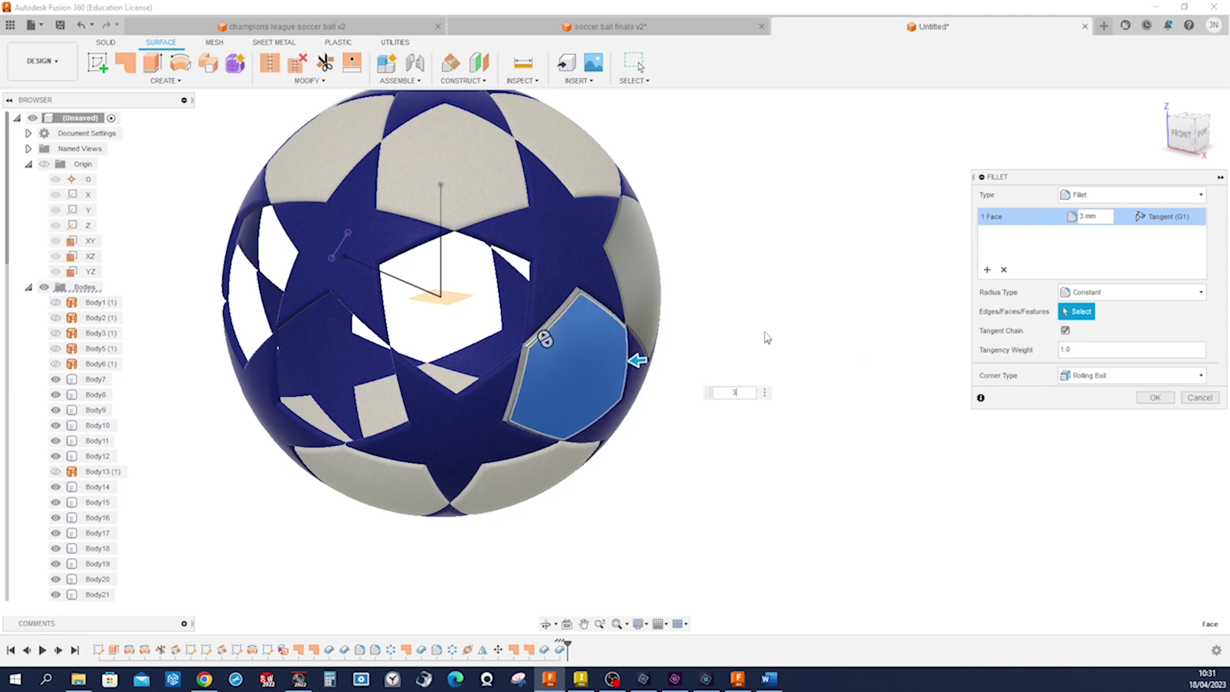
key(Return)
Step: Fillet the outer face of the upper thickened gap panel with a constant radius of 3 mm
key(s)
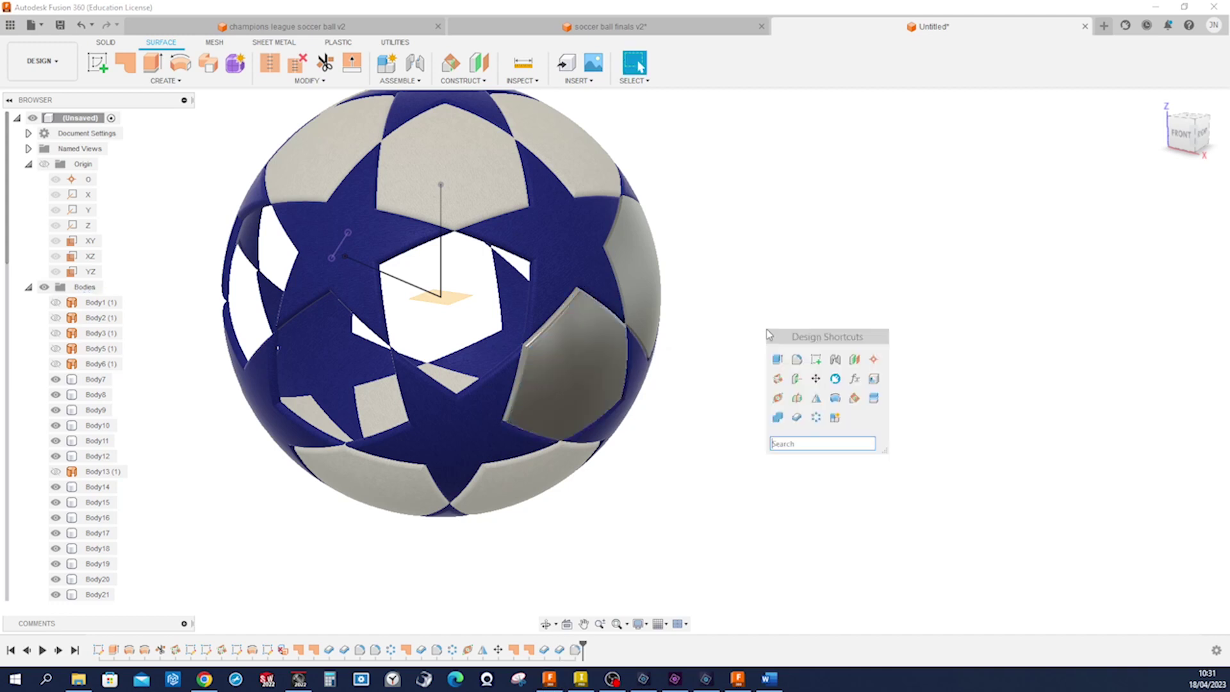
click(794, 360)
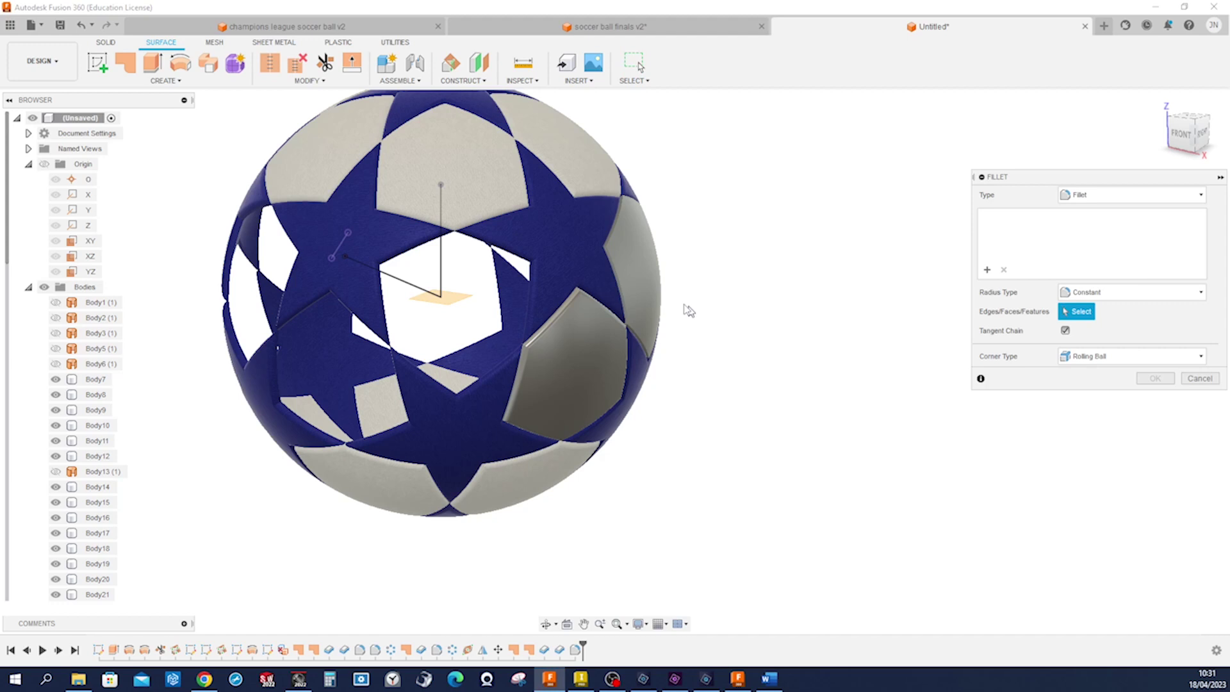
click(642, 296)
text(3)
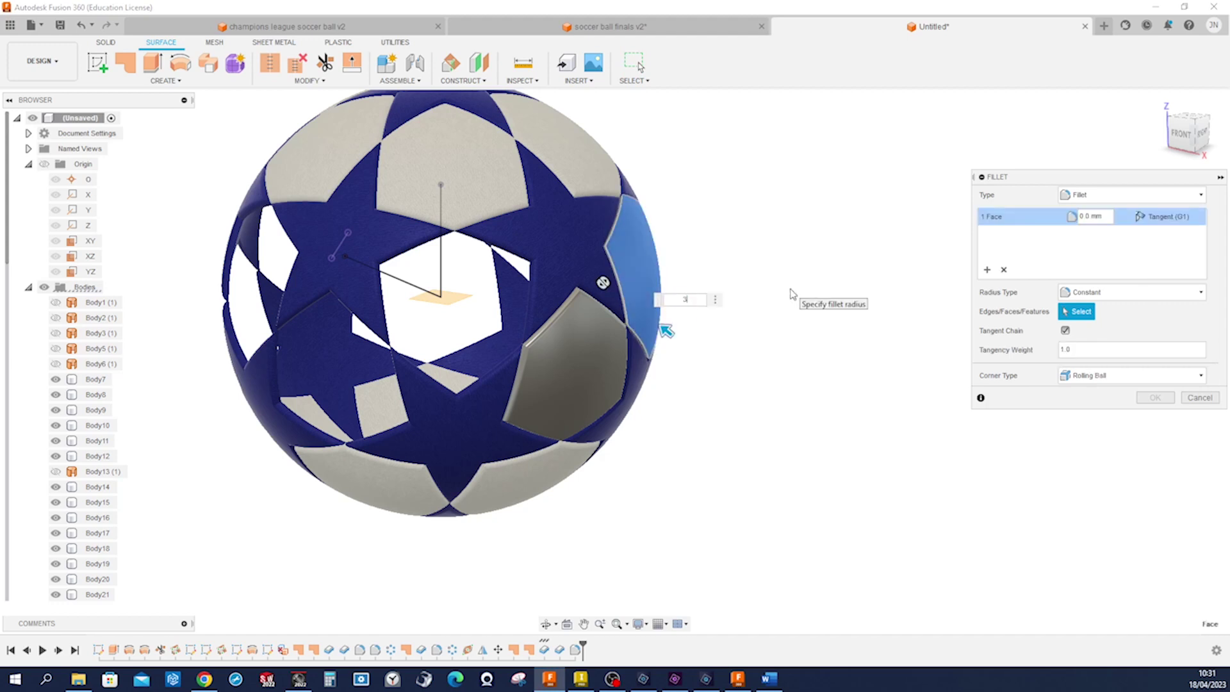
key(Return)
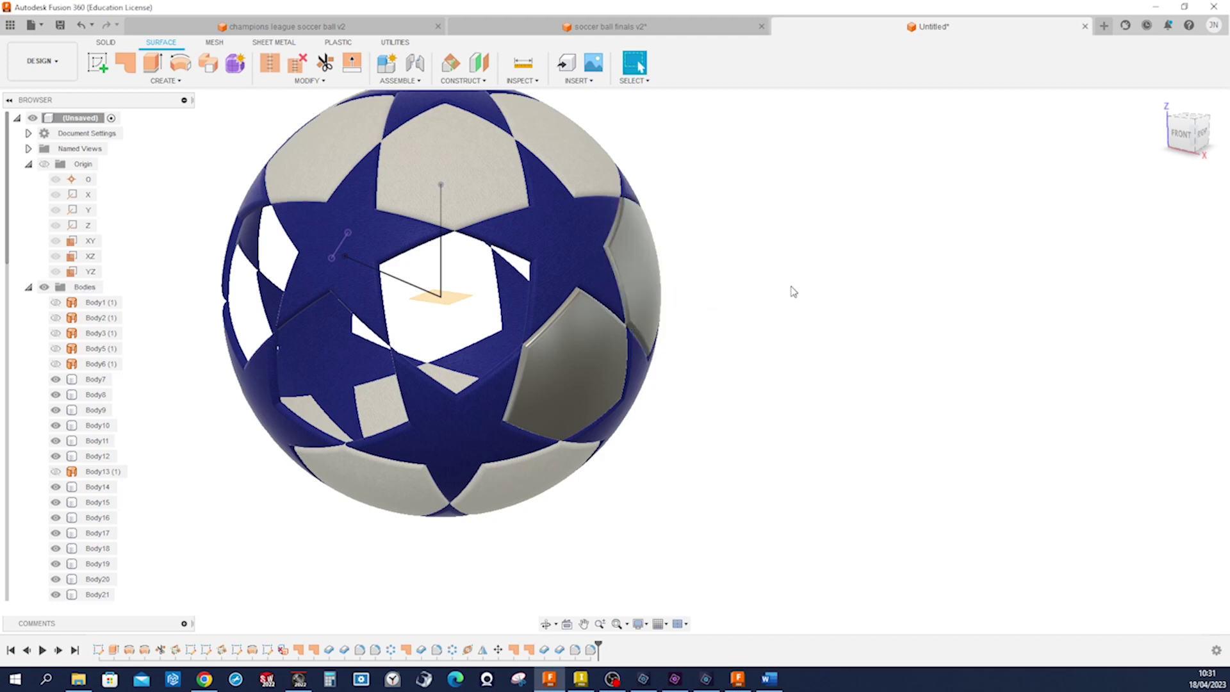
Step: Apply the design's white leather appearance to the two new gap panel bodies
key(a)
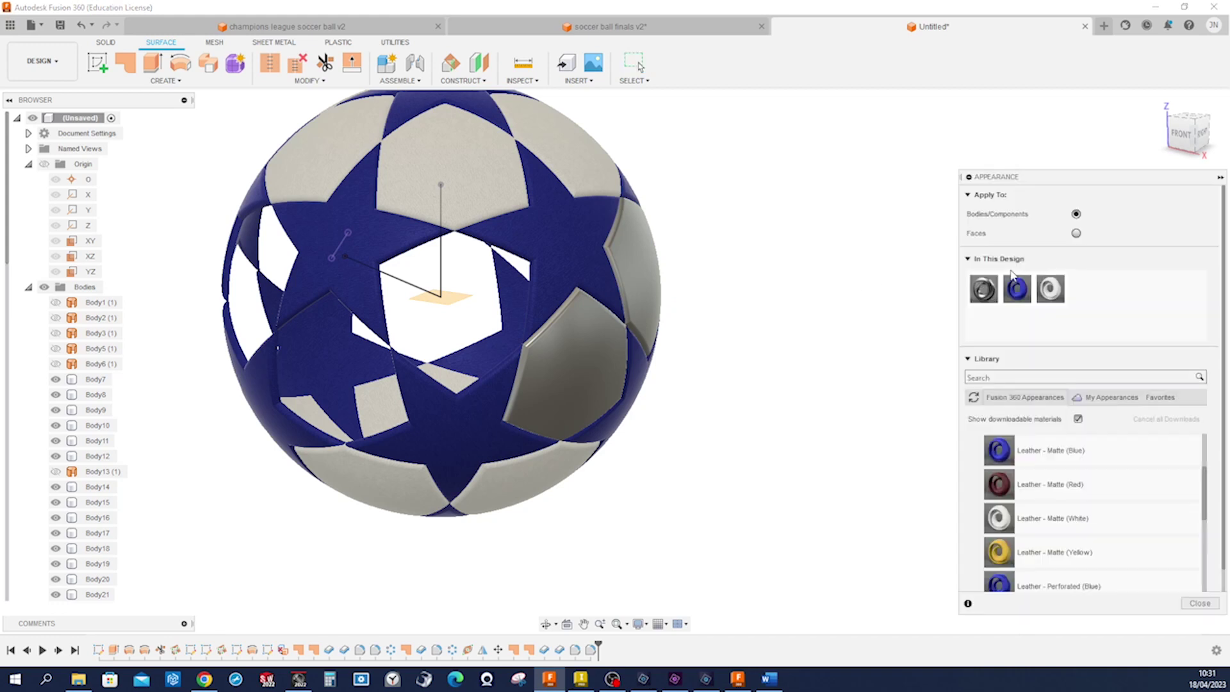
drag(1051, 290, 643, 270)
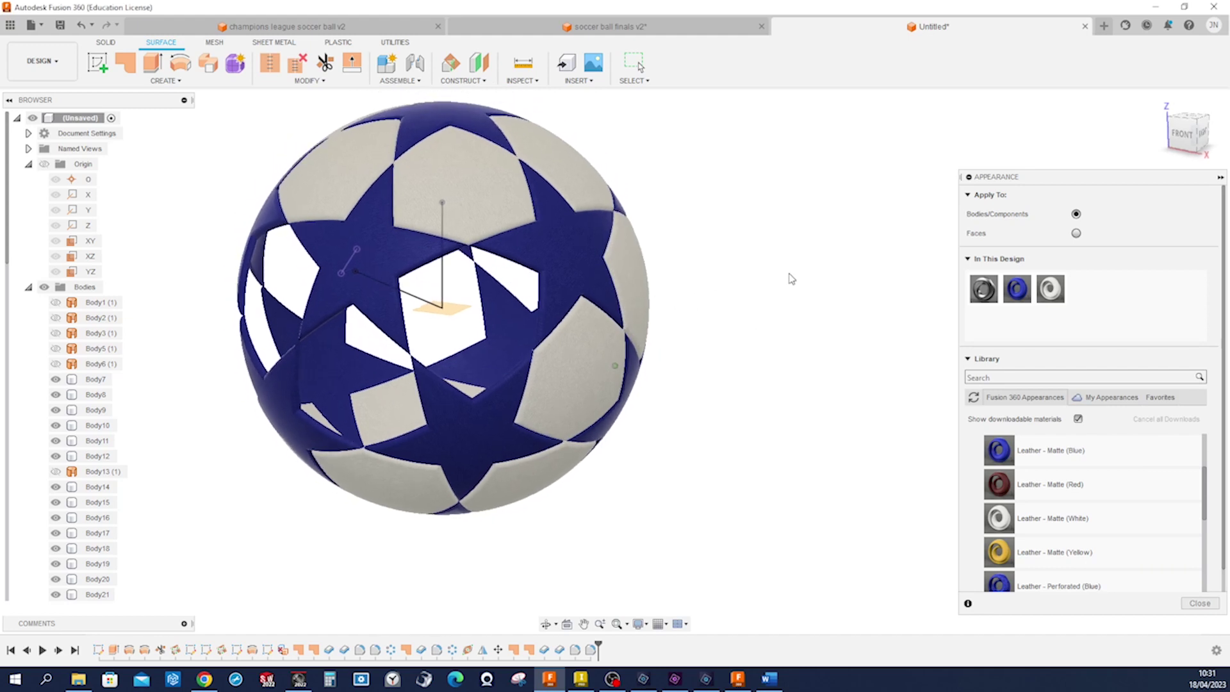
Step: Circular-pattern the two white equator panel bodies fully around the vertical sketch line to fill all the remaining gaps
key(s)
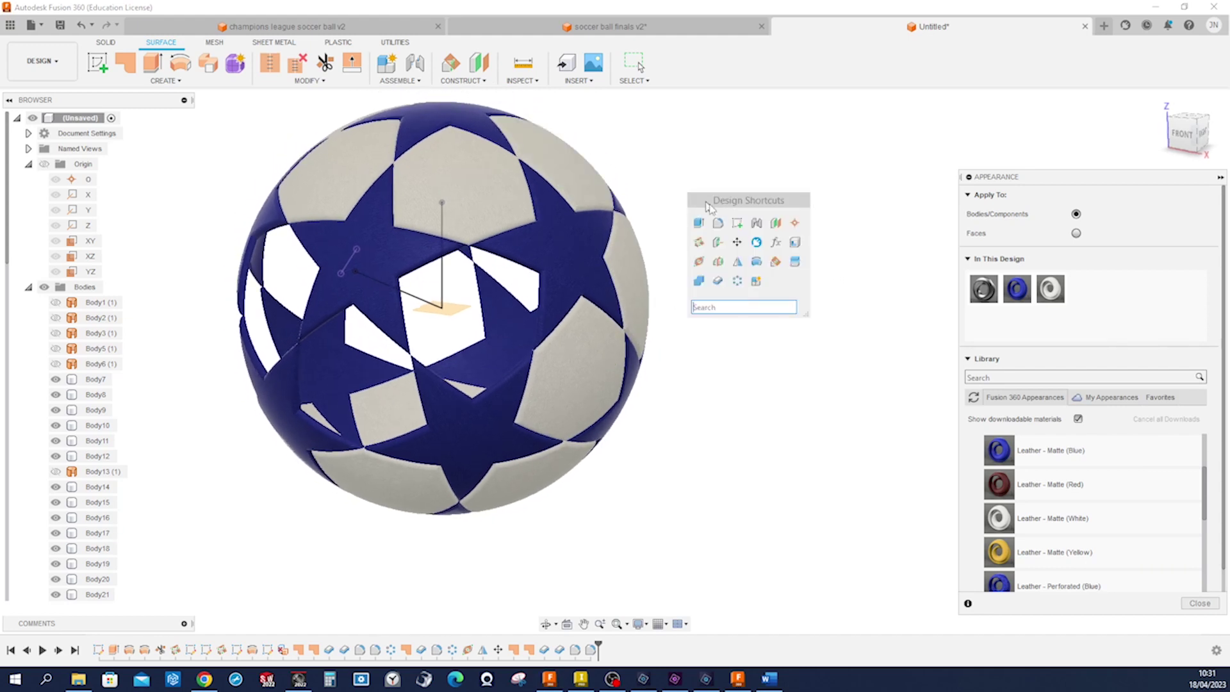
click(738, 267)
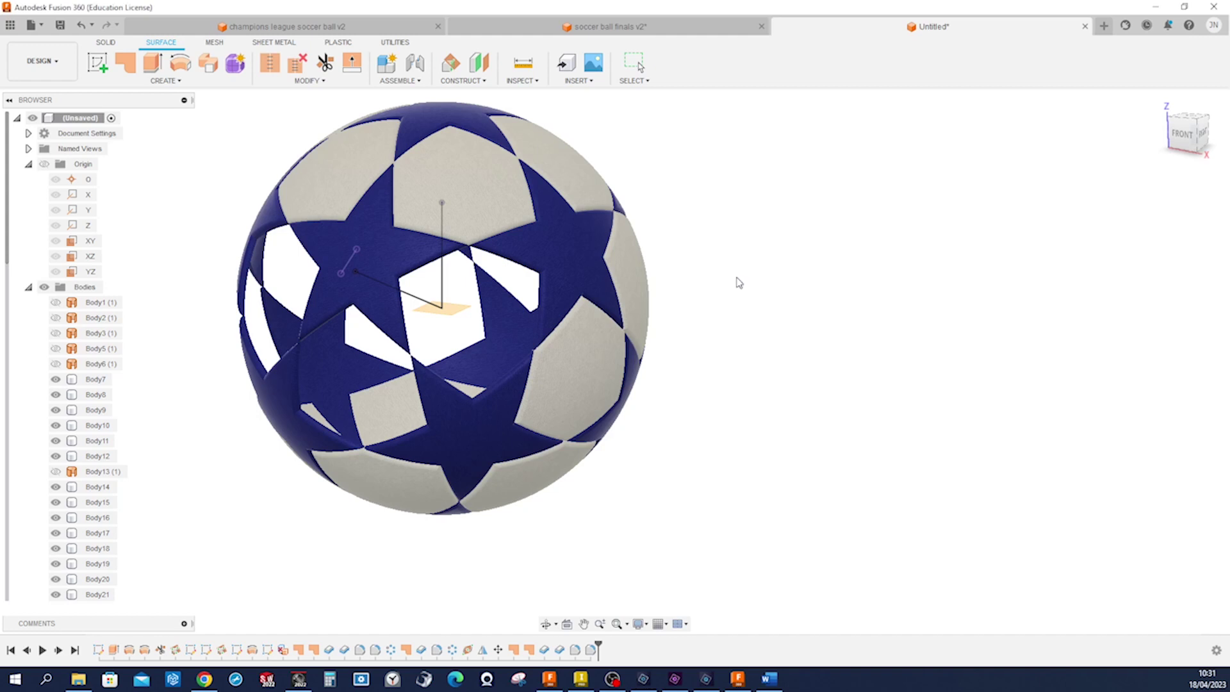
click(624, 291)
click(566, 359)
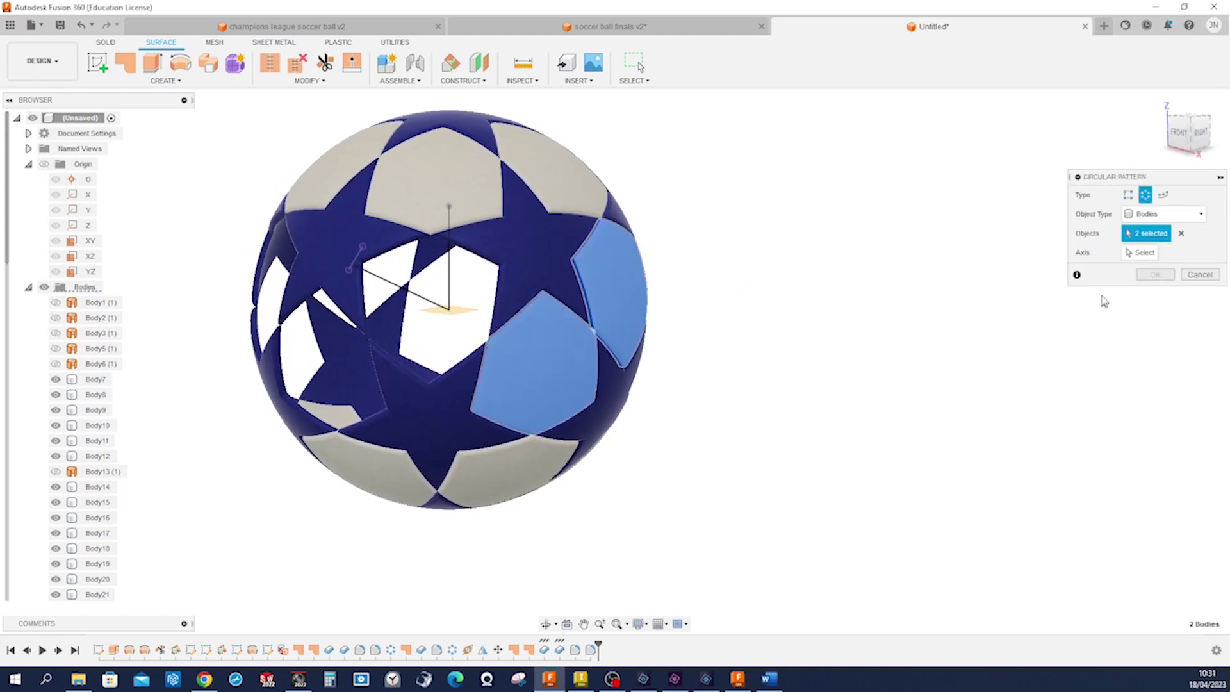
click(1140, 252)
shift+middle_drag(474, 275, 512, 268)
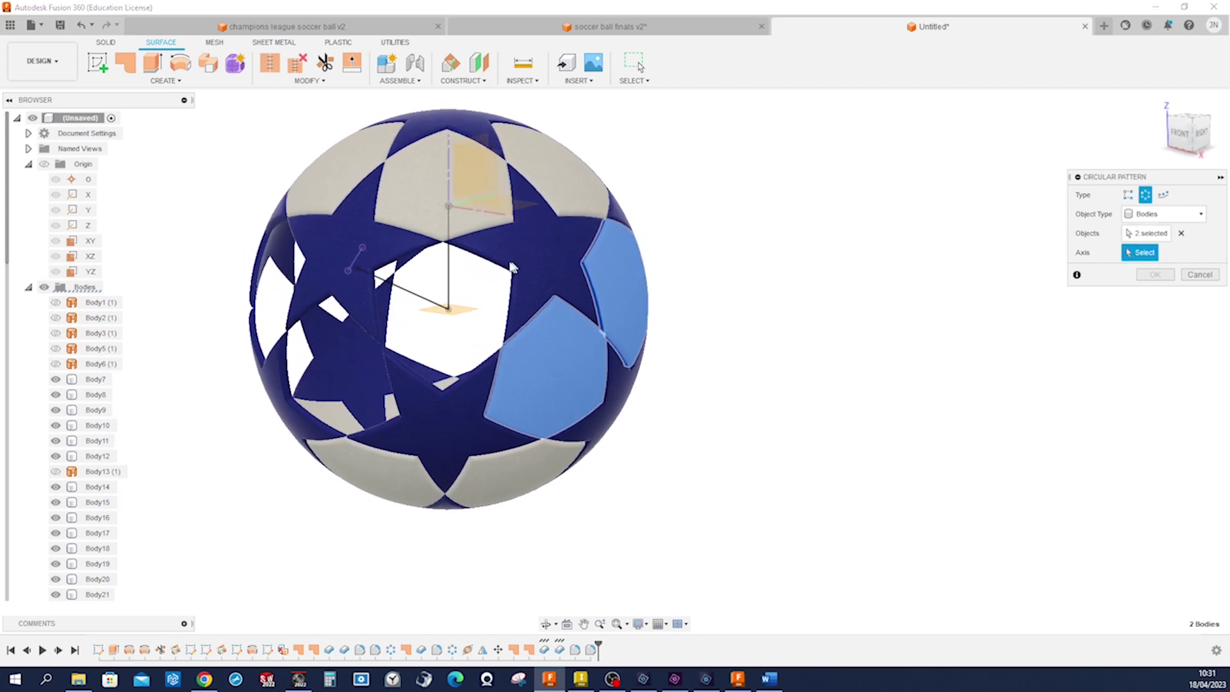
click(448, 291)
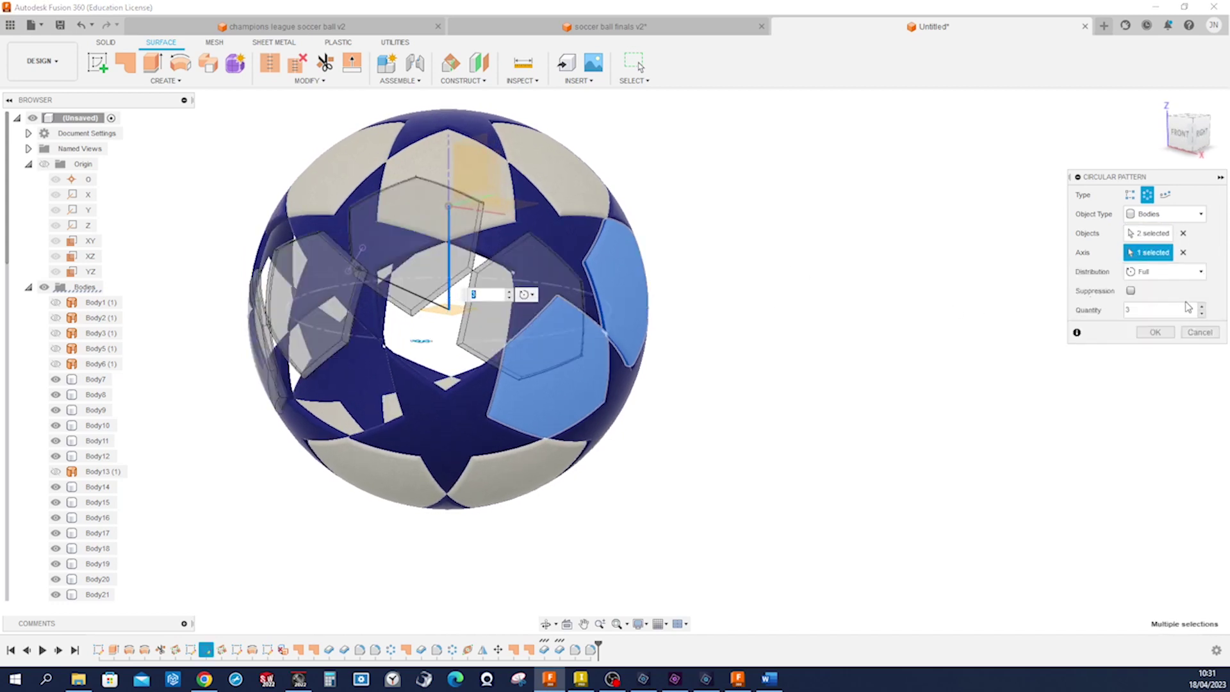
click(1203, 308)
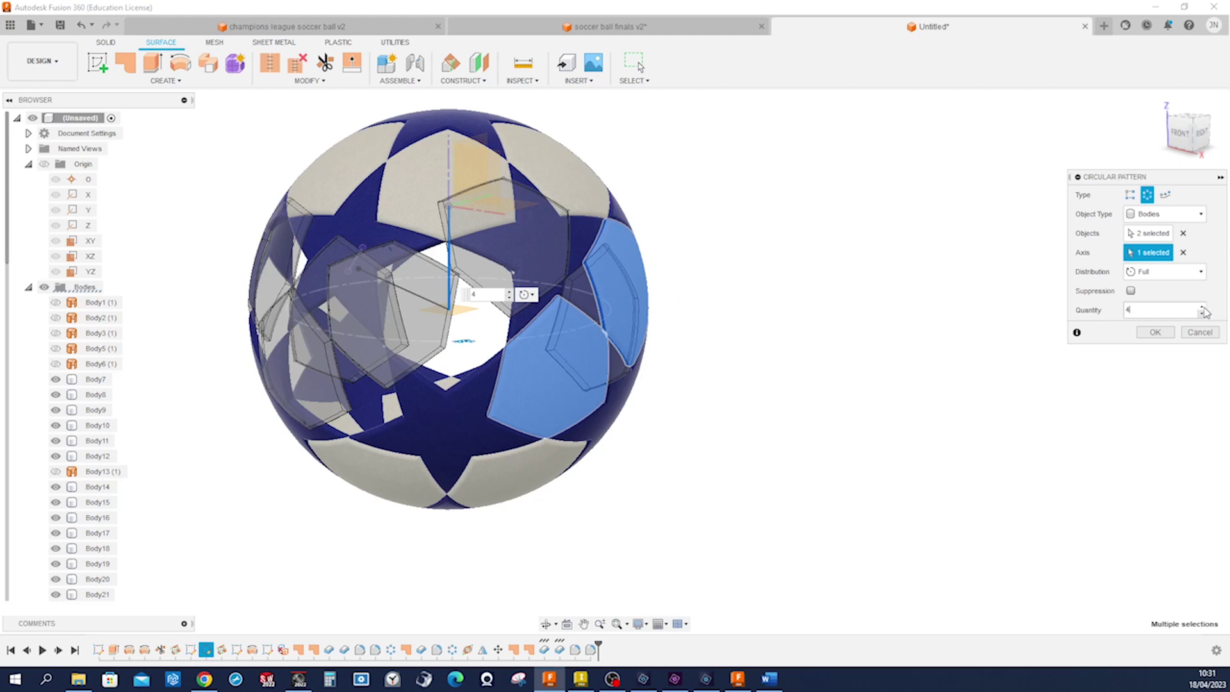
click(1170, 333)
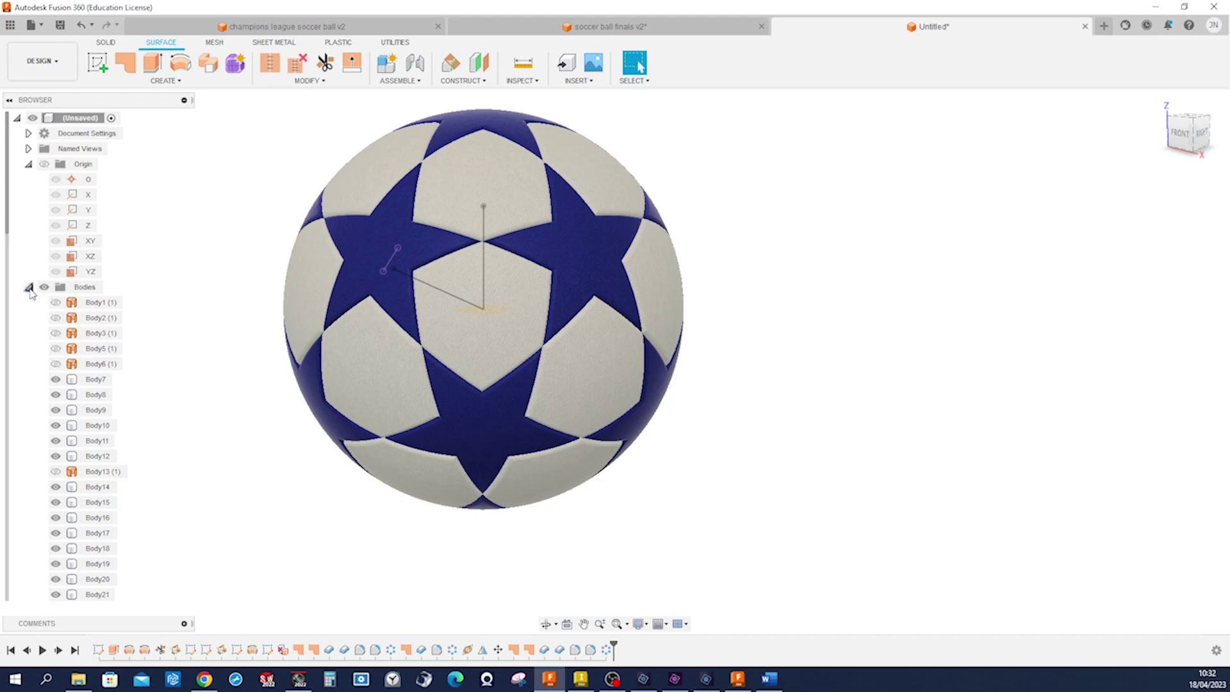
Step: Collapse the bodies list and hide all sketches and construction planes so that only the ball is displayed
click(29, 288)
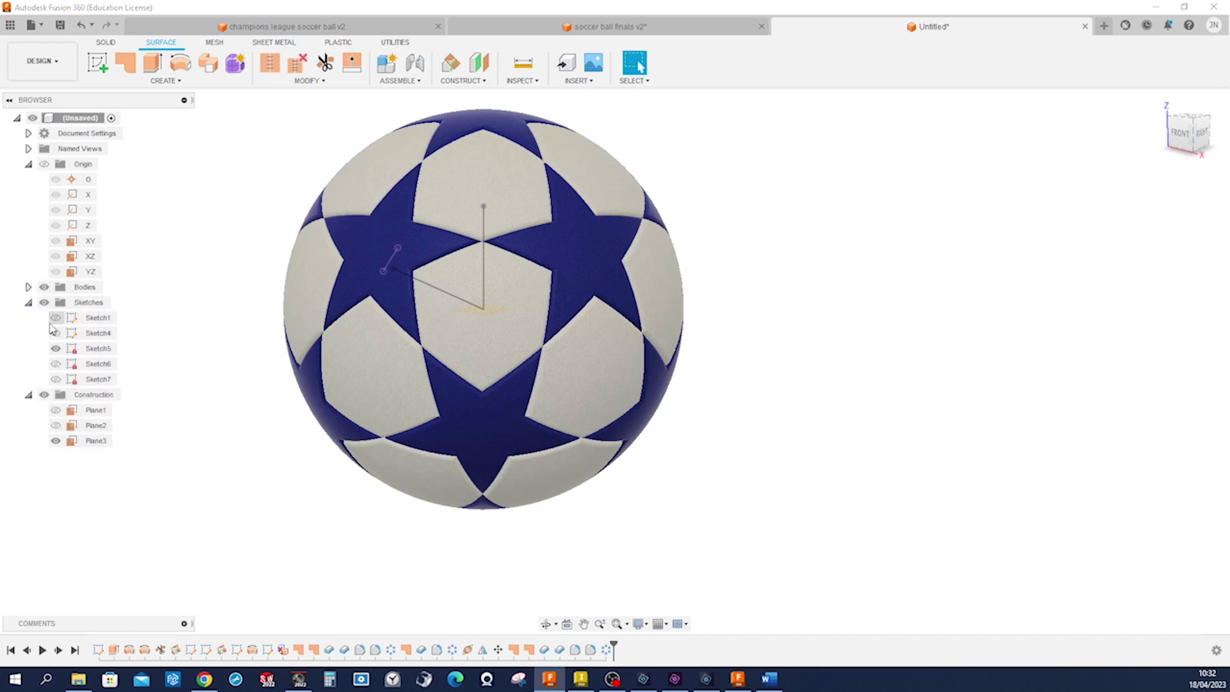
click(45, 302)
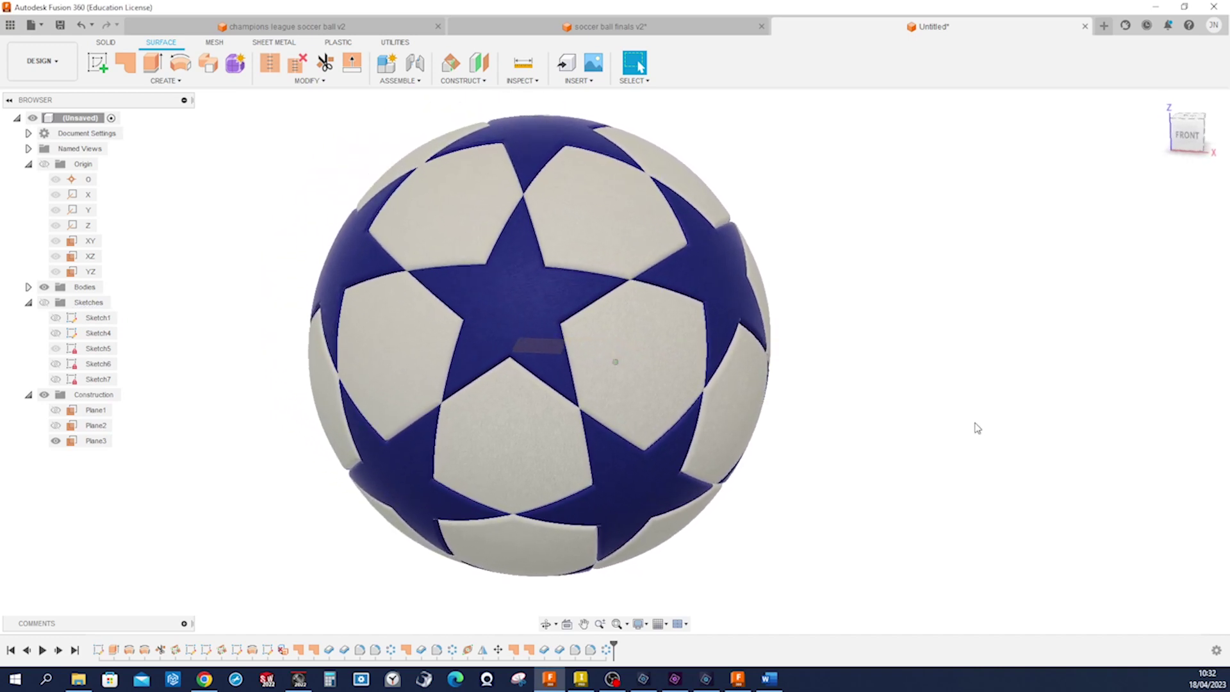
click(44, 394)
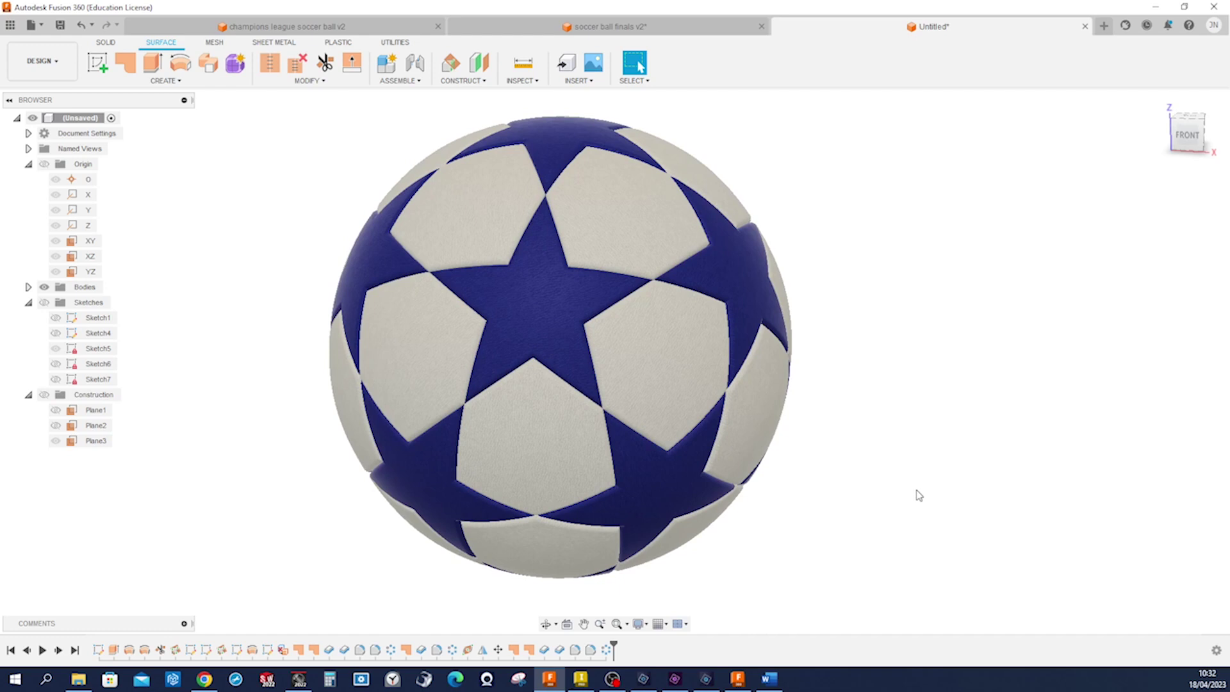